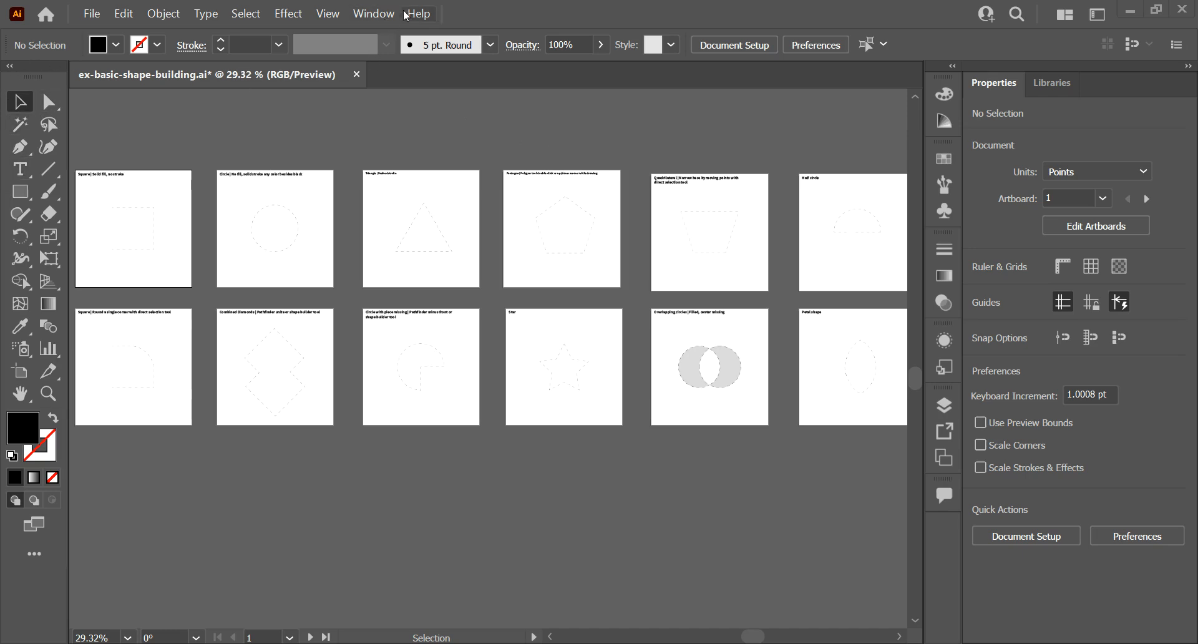
Reset the Essentials Classic workspace to its default layout
click(382, 15)
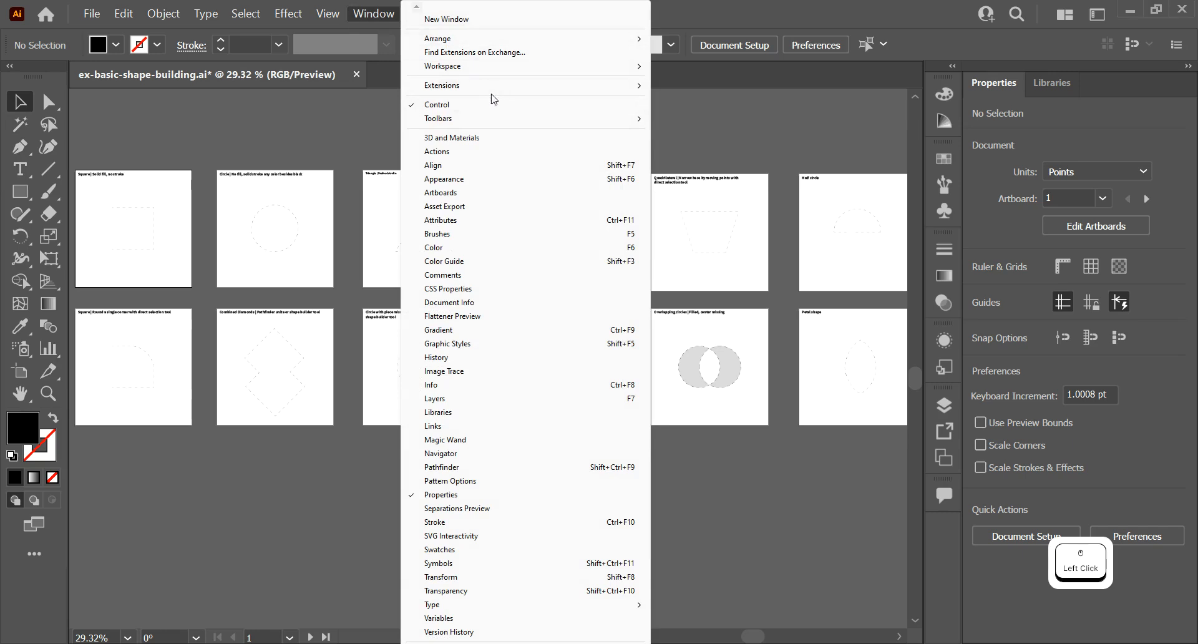
mouse_move(506, 68)
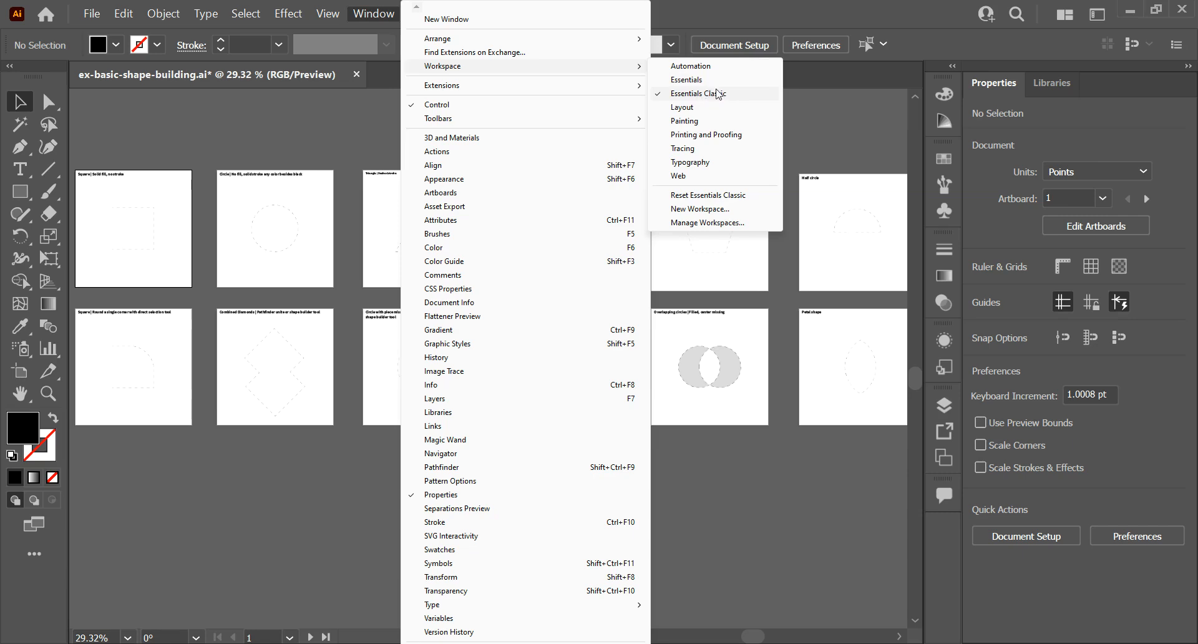
click(768, 195)
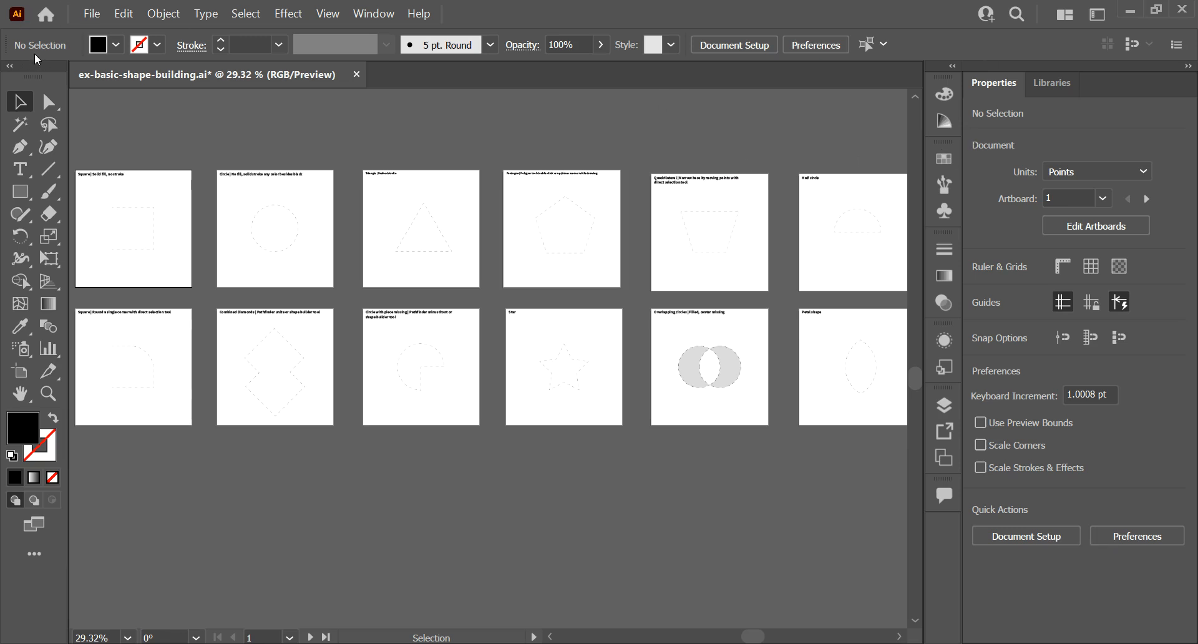
Undock the Properties panel, the Libraries panel and the toolbar from the workspace and close them
drag(1003, 95, 740, 124)
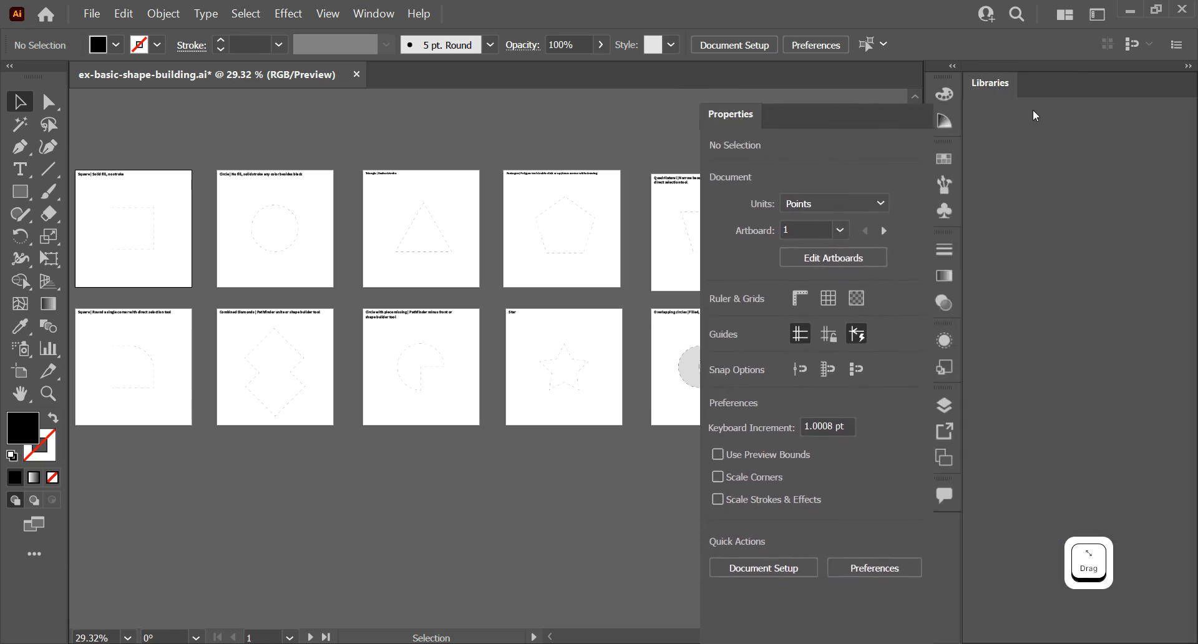
drag(575, 189, 265, 140)
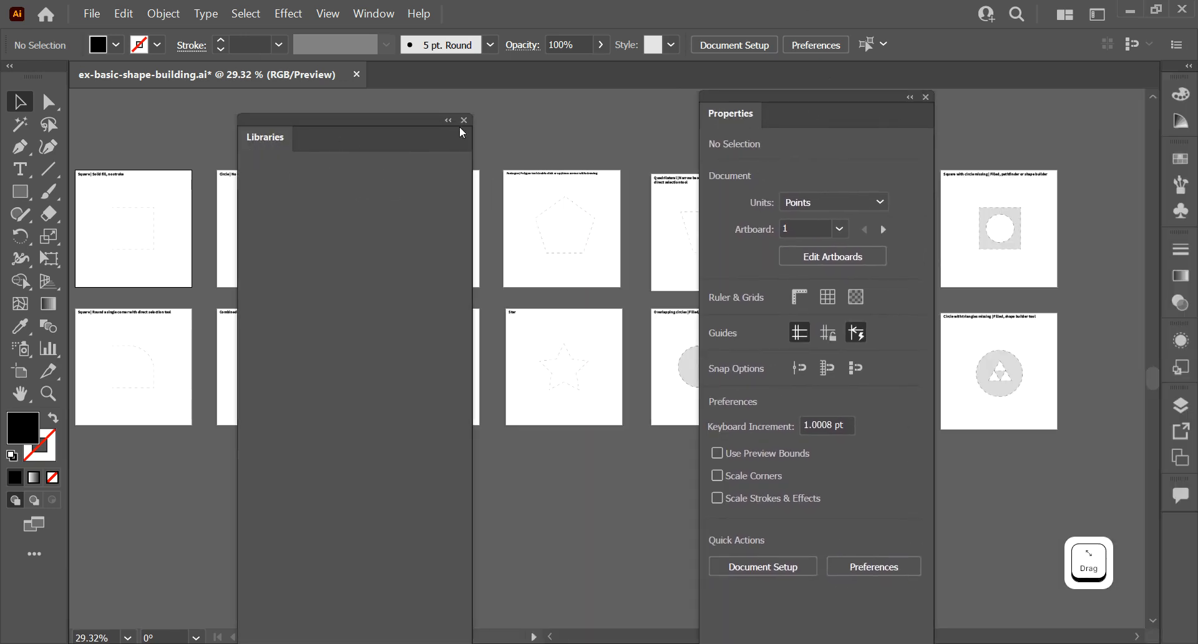
click(464, 122)
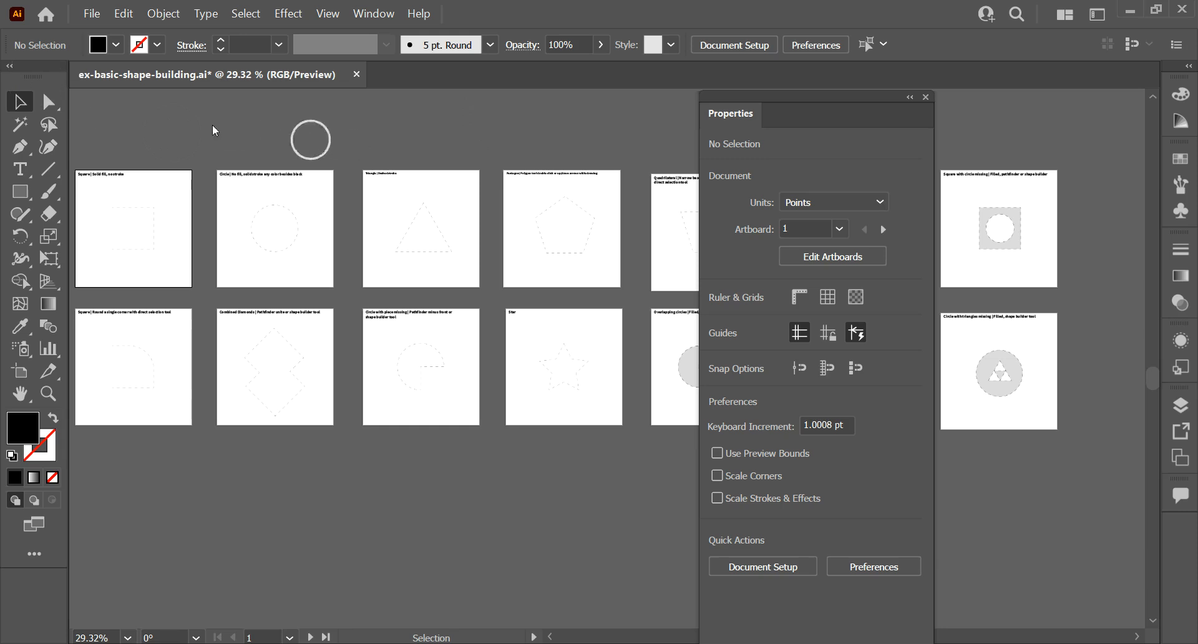
drag(32, 77, 302, 136)
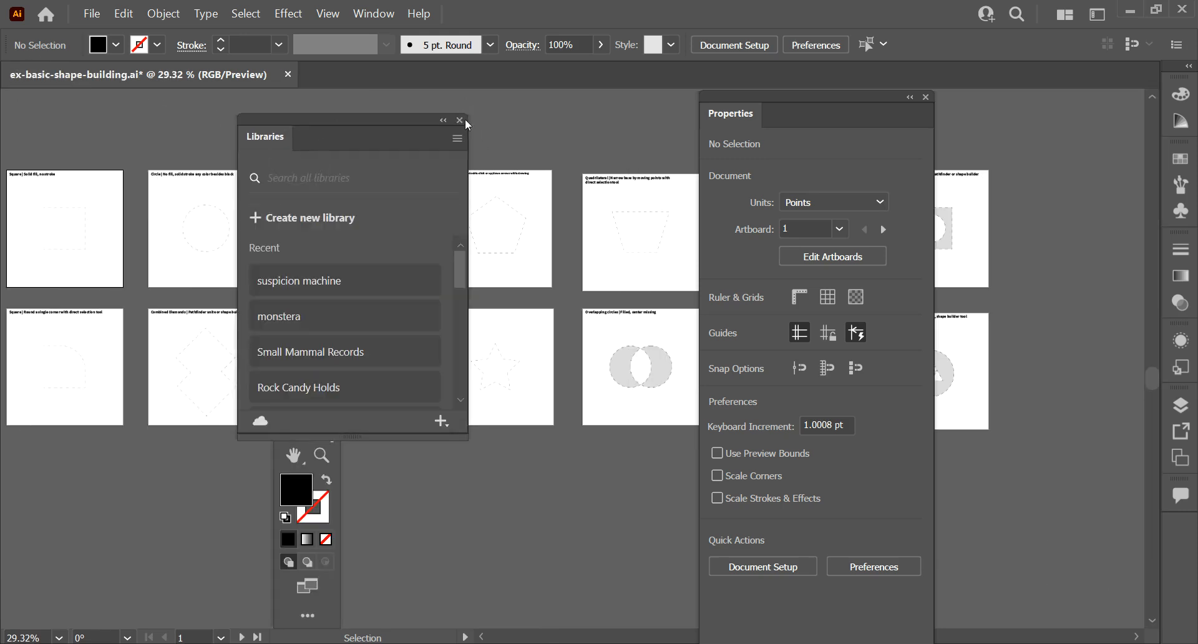
click(465, 122)
click(332, 128)
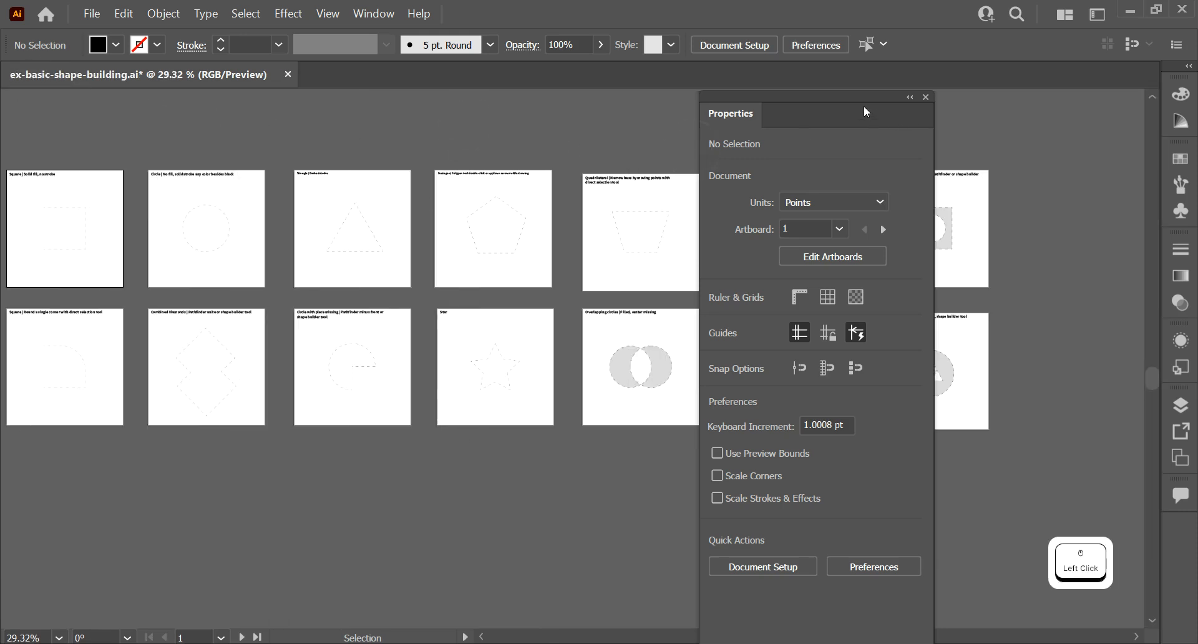
drag(864, 106, 803, 92)
click(803, 92)
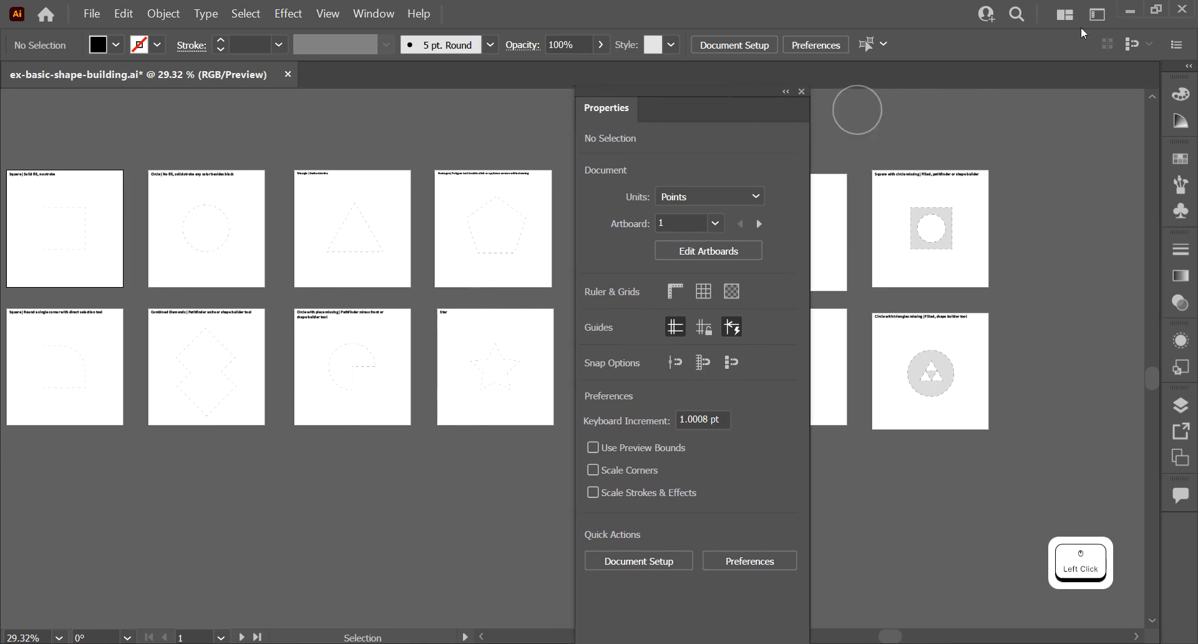
click(173, 118)
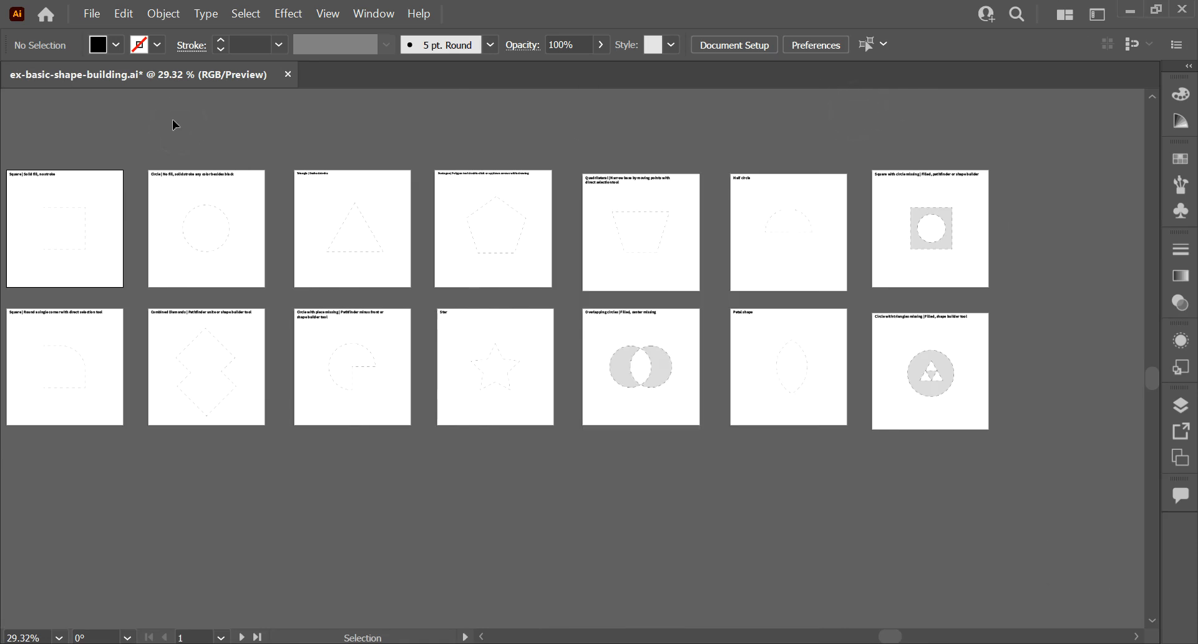
Restore the closed panels and toolbar by resetting the Essentials Classic workspace
click(374, 14)
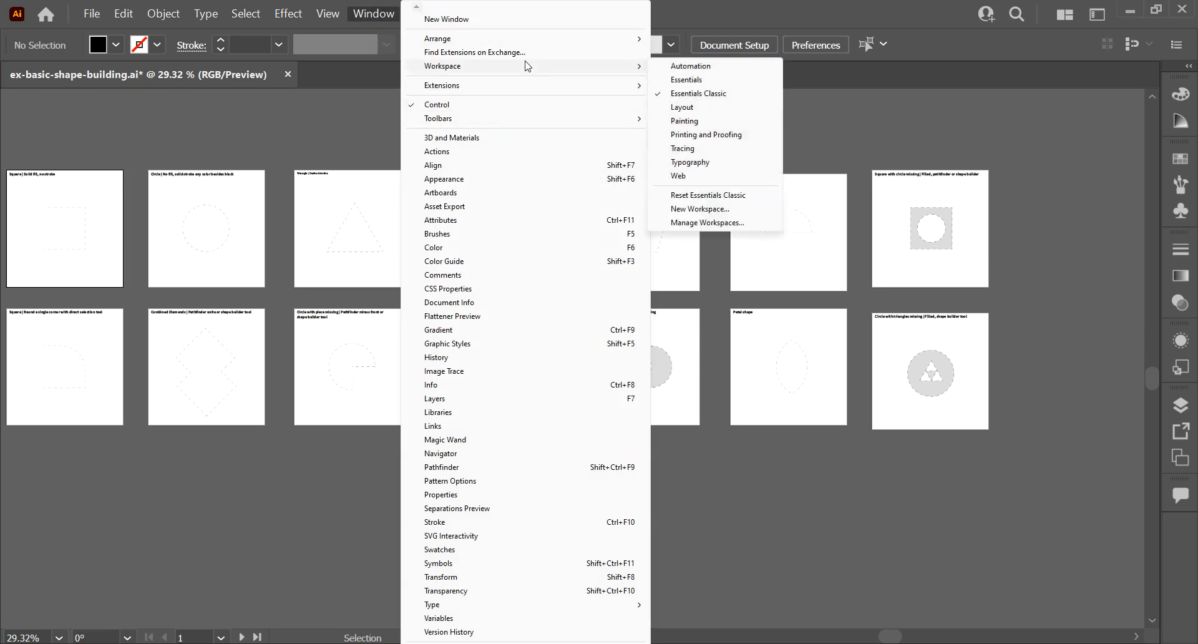
click(723, 195)
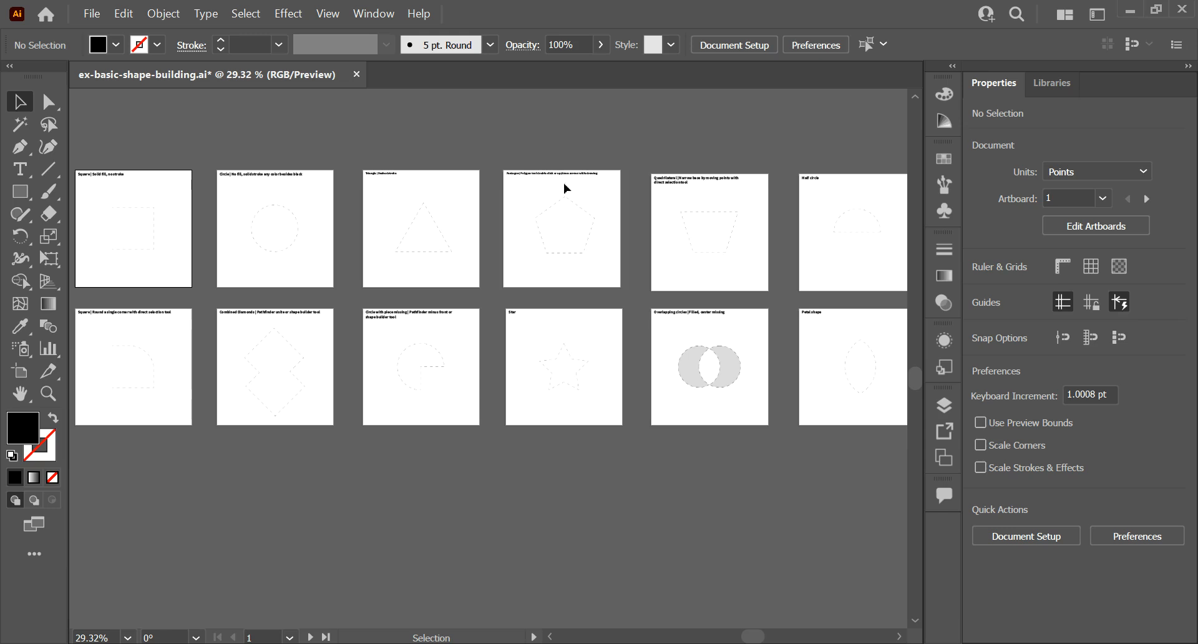
click(232, 129)
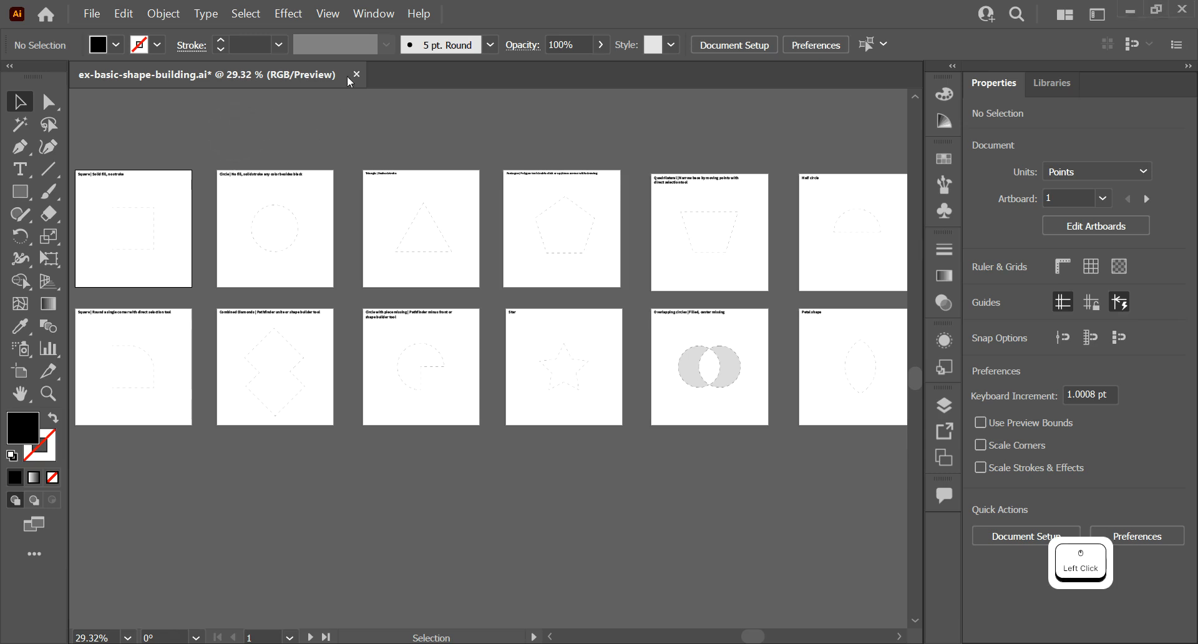
Examine the shape exercise artboards and their instructions, starting with the square and circle, up close and as an overview
key(z)
drag(148, 159, 115, 278)
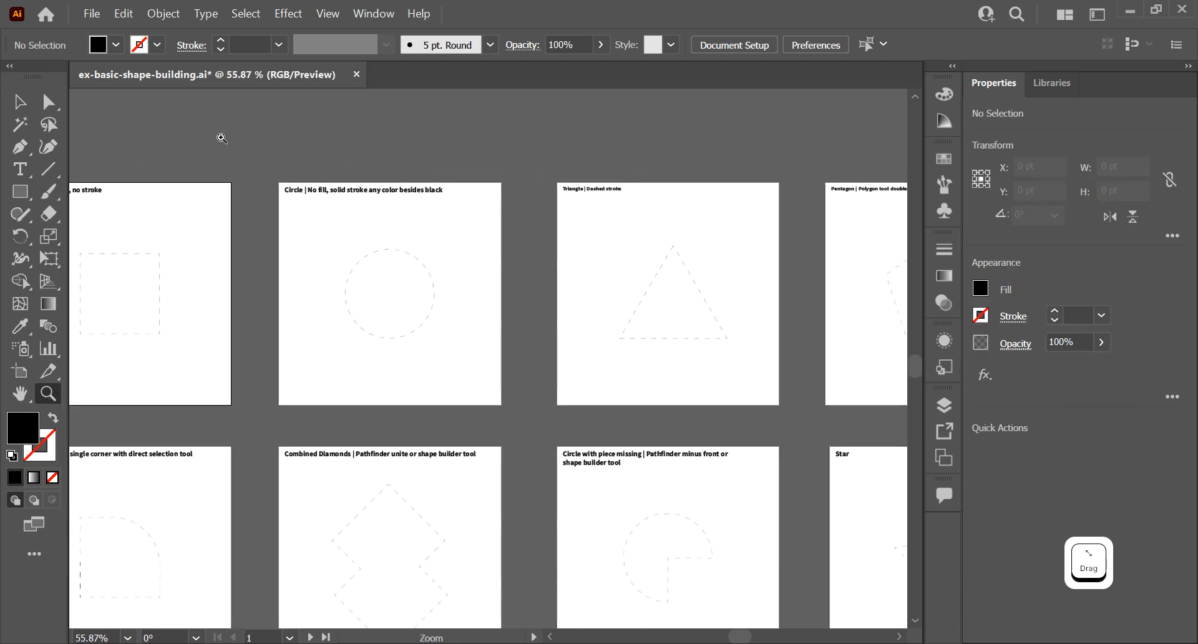
drag(212, 148, 314, 157)
key(space)
key(z)
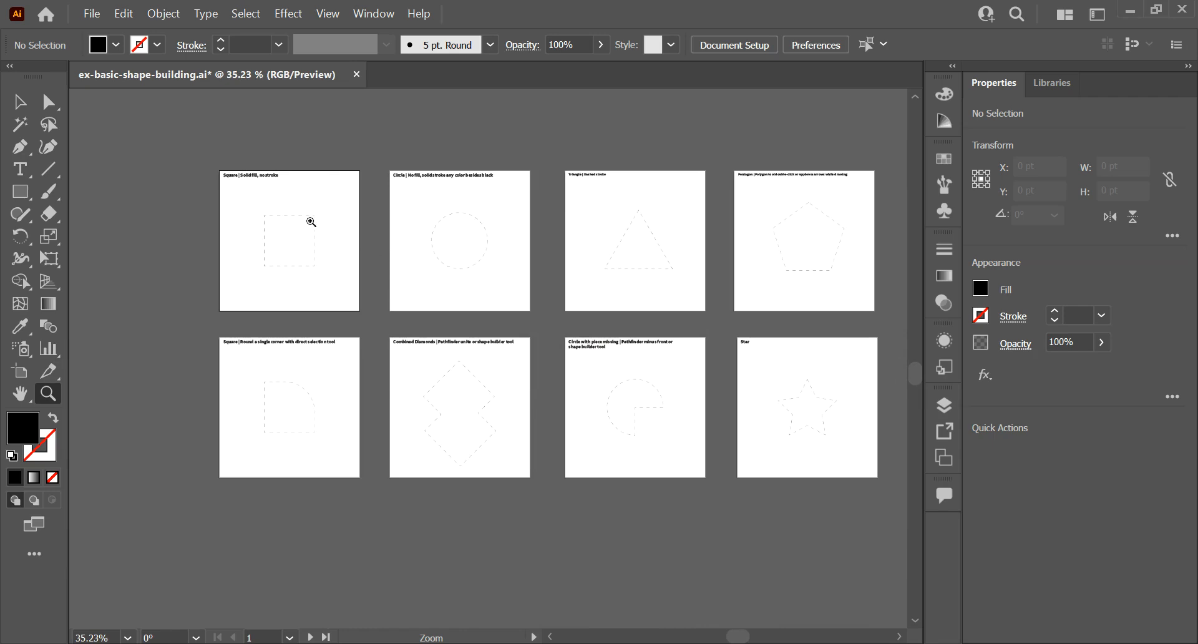
key(alt)
scroll(300, 143, up, 5)
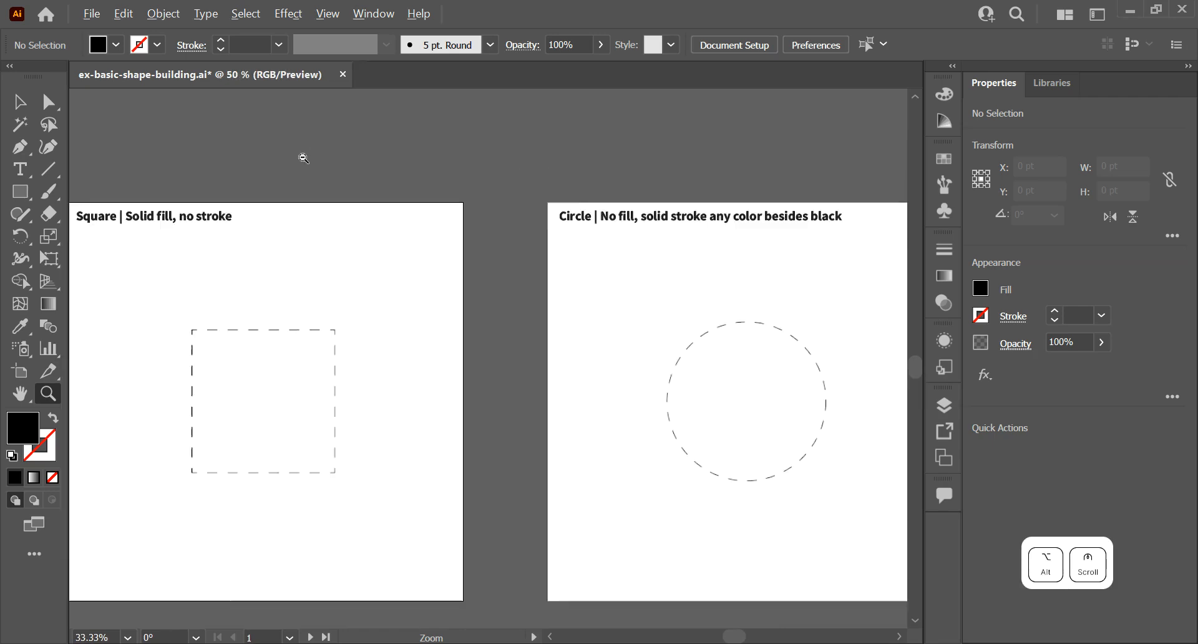
scroll(302, 161, down, 2)
scroll(306, 170, up, 5)
scroll(308, 174, down, 2)
drag(312, 219, 377, 204)
scroll(366, 179, up, 1)
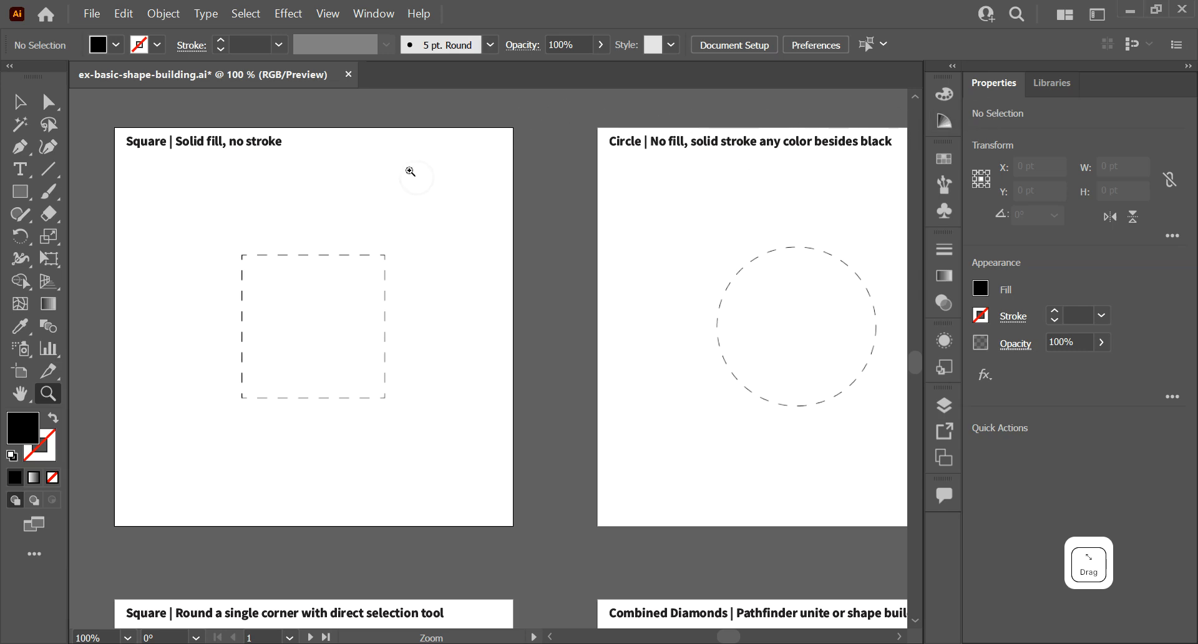
drag(570, 219, 476, 236)
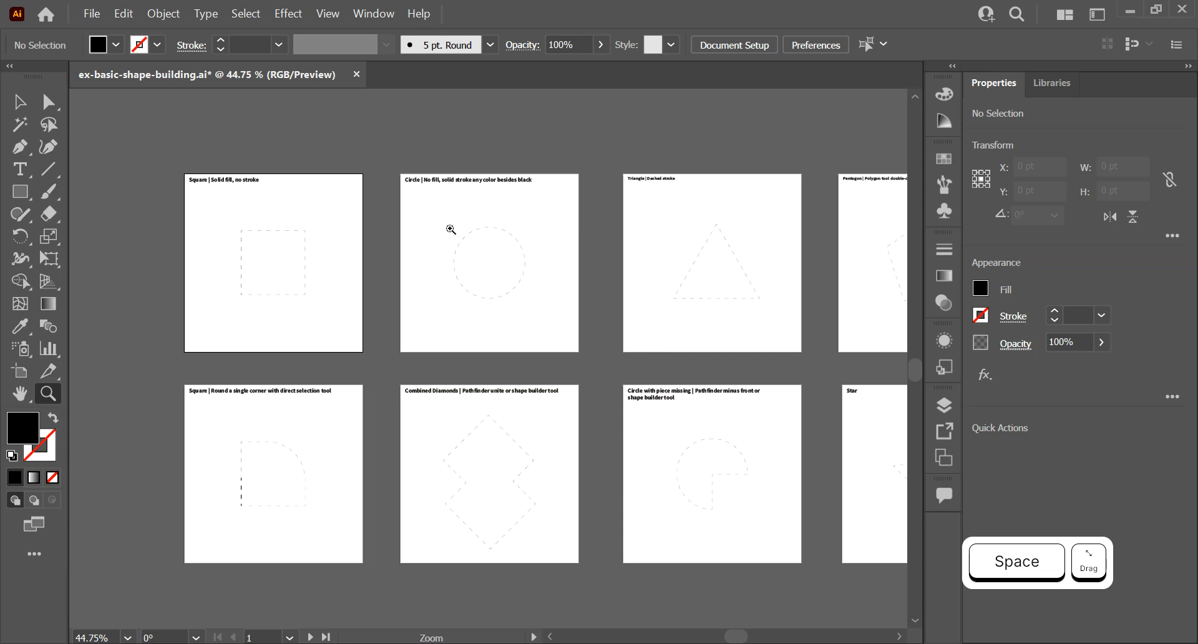
drag(312, 244, 487, 236)
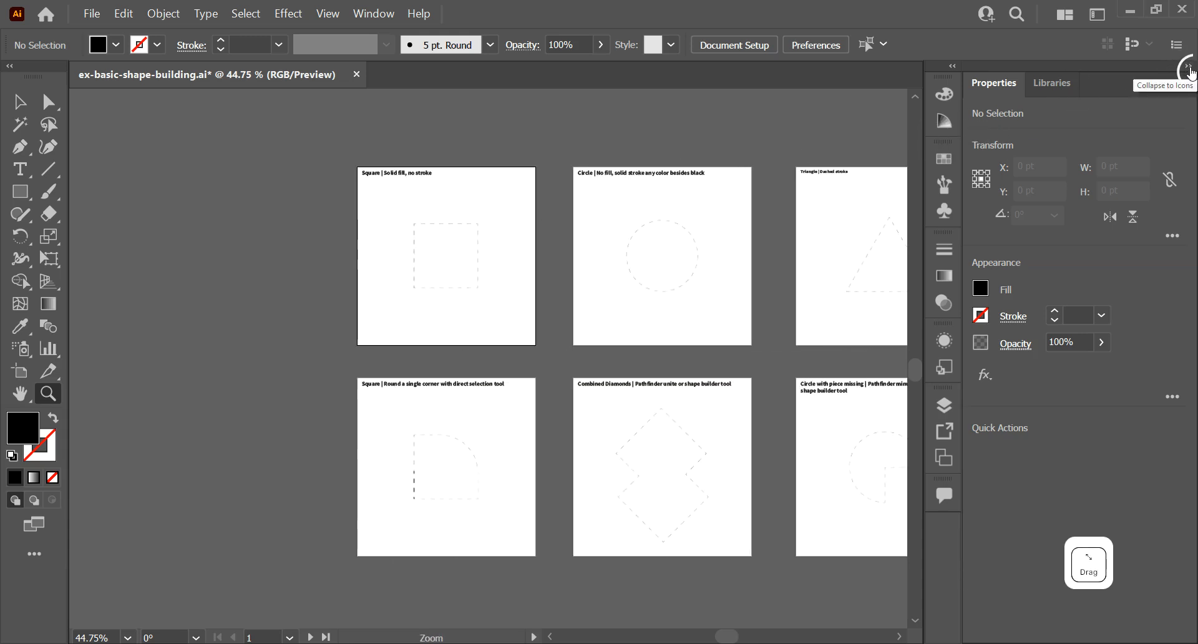
Review the document's layers and its full list of artboards
click(943, 406)
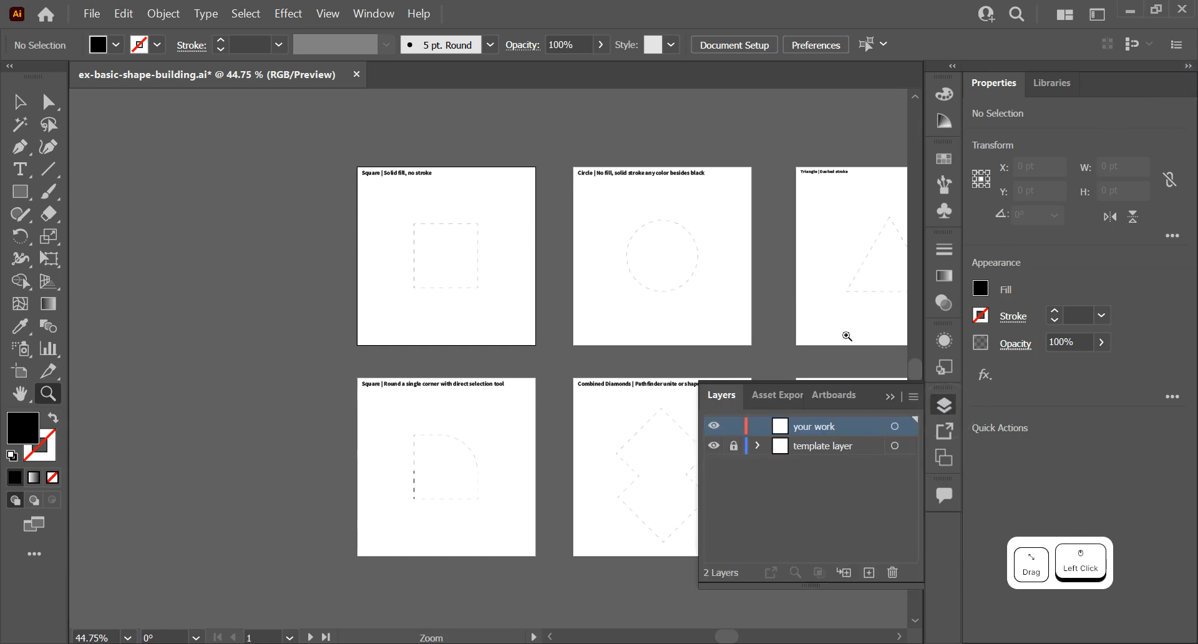
click(840, 399)
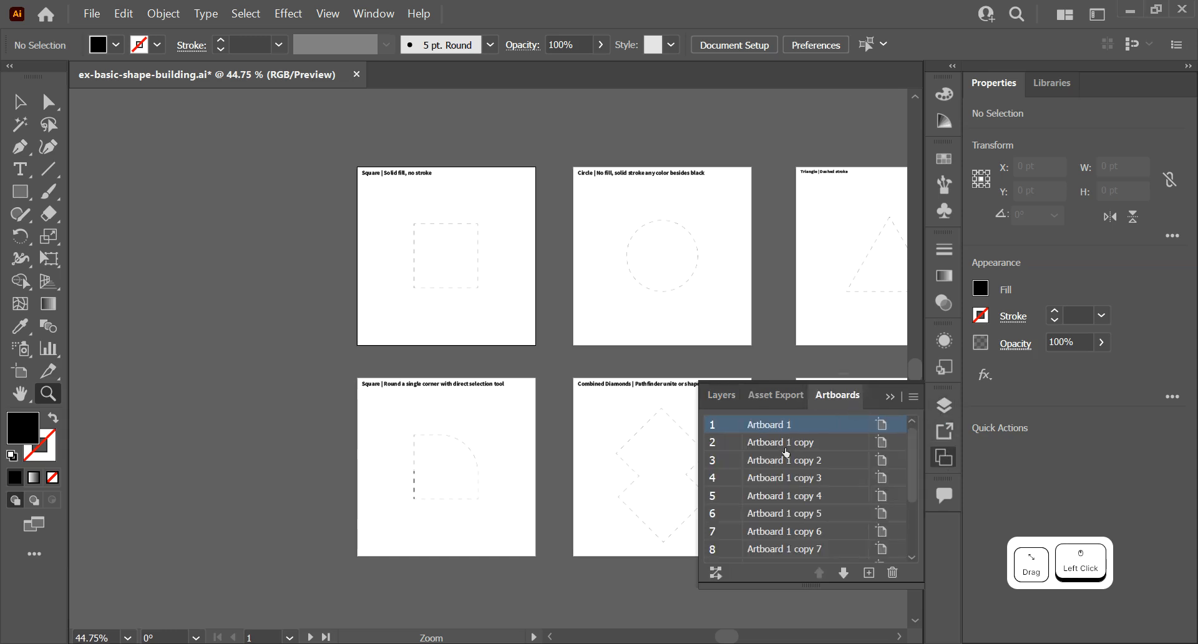
scroll(791, 448, down, 3)
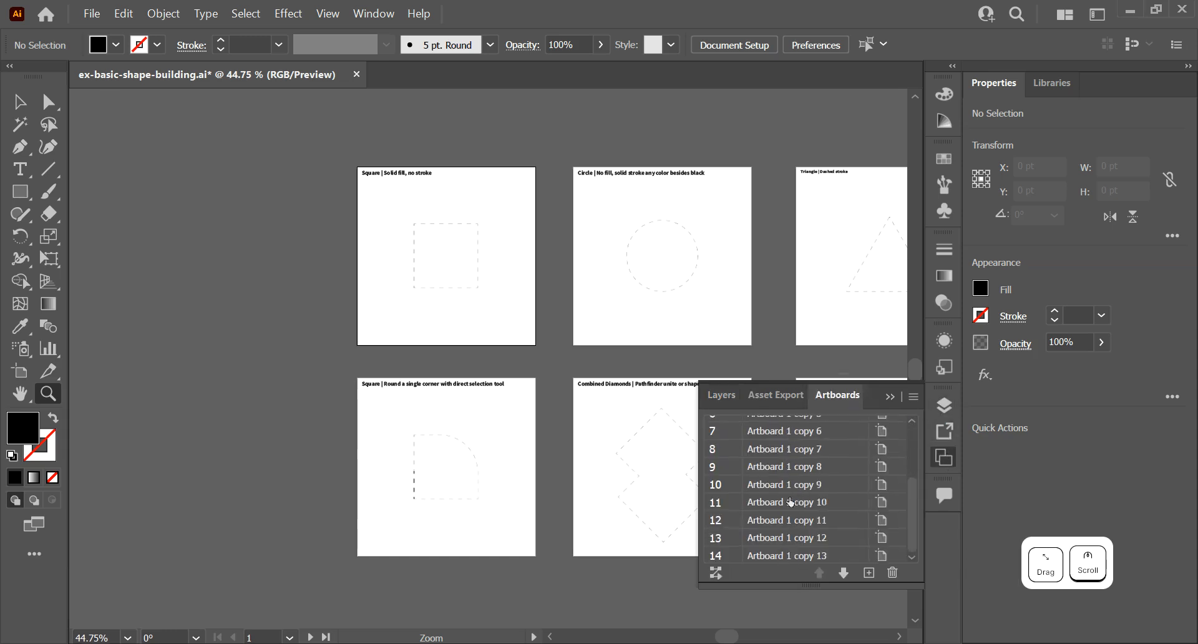
scroll(796, 450, up, 3)
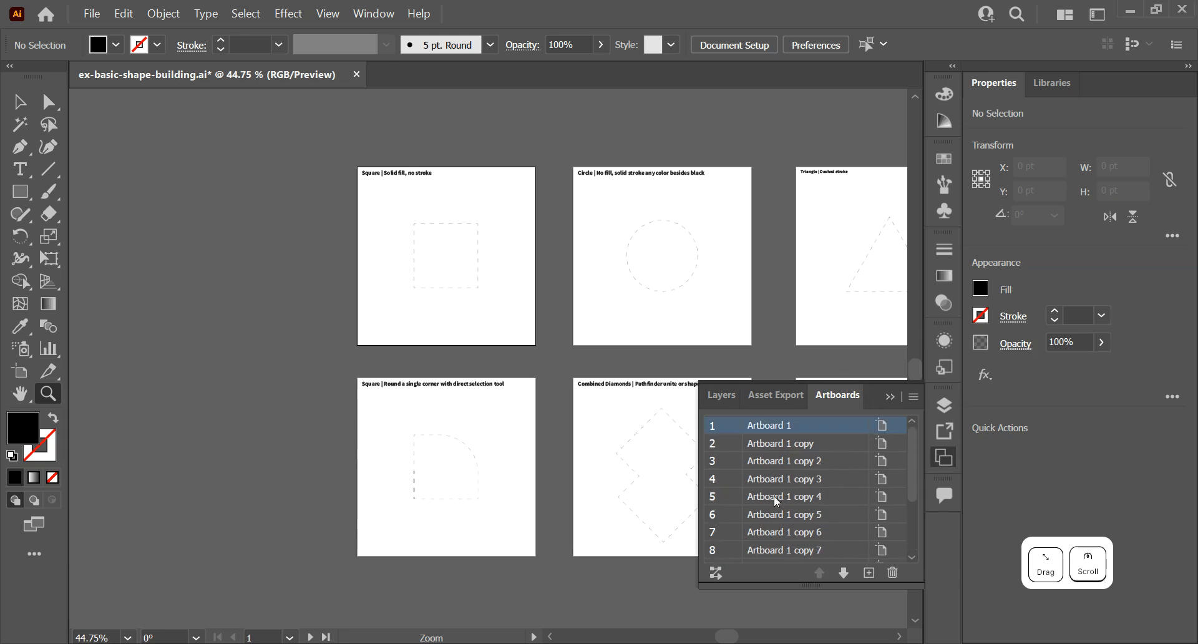
click(889, 400)
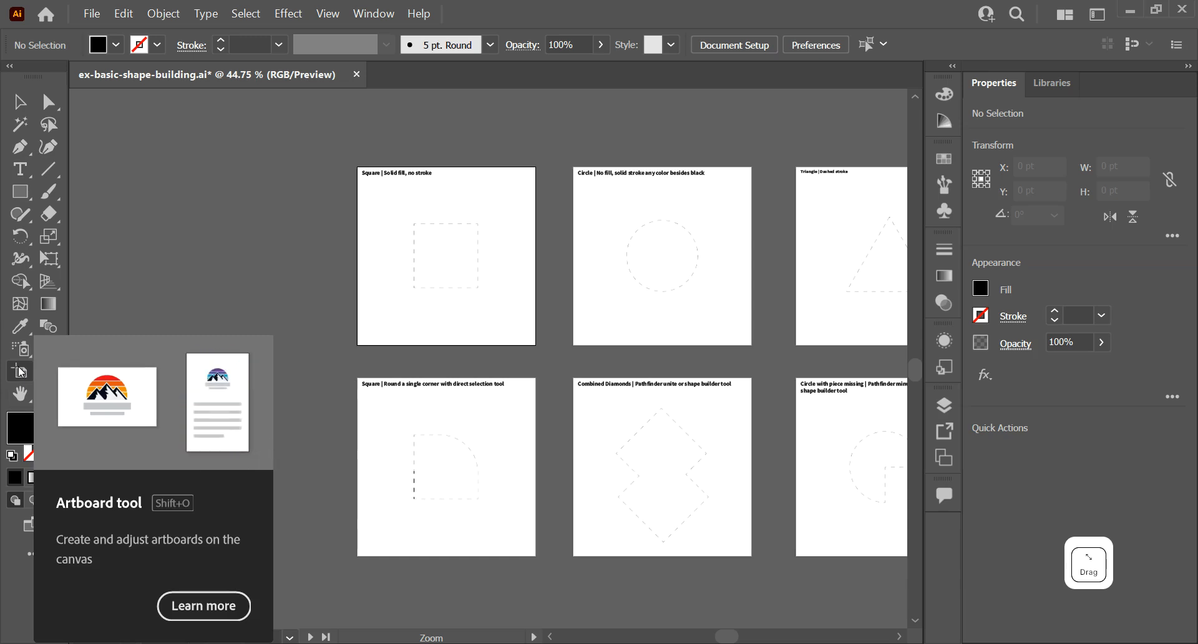
Draw a new artboard about 477 by 740 pt to the left of Artboard 1 and move it slightly upward
click(20, 372)
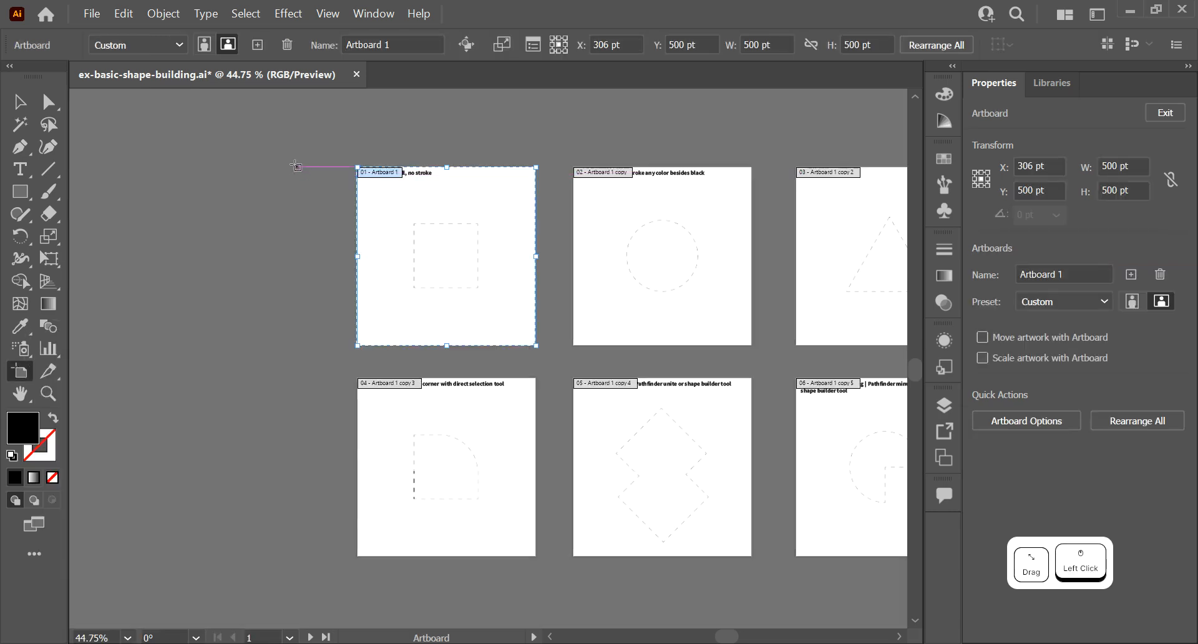
drag(297, 167, 127, 431)
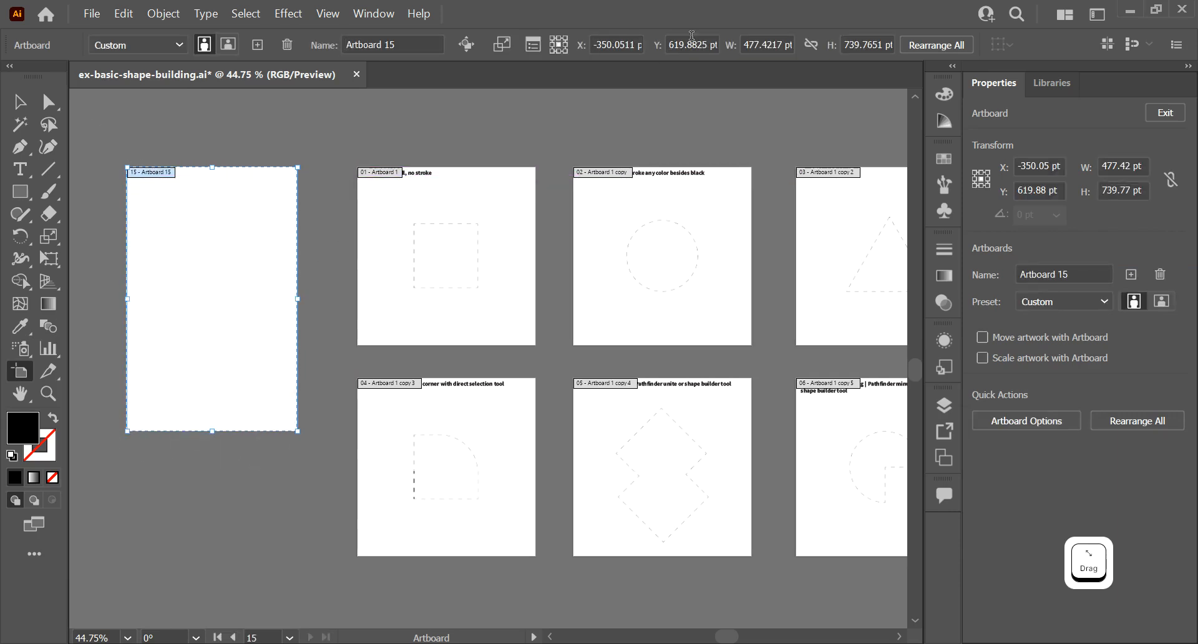
right_click(446, 133)
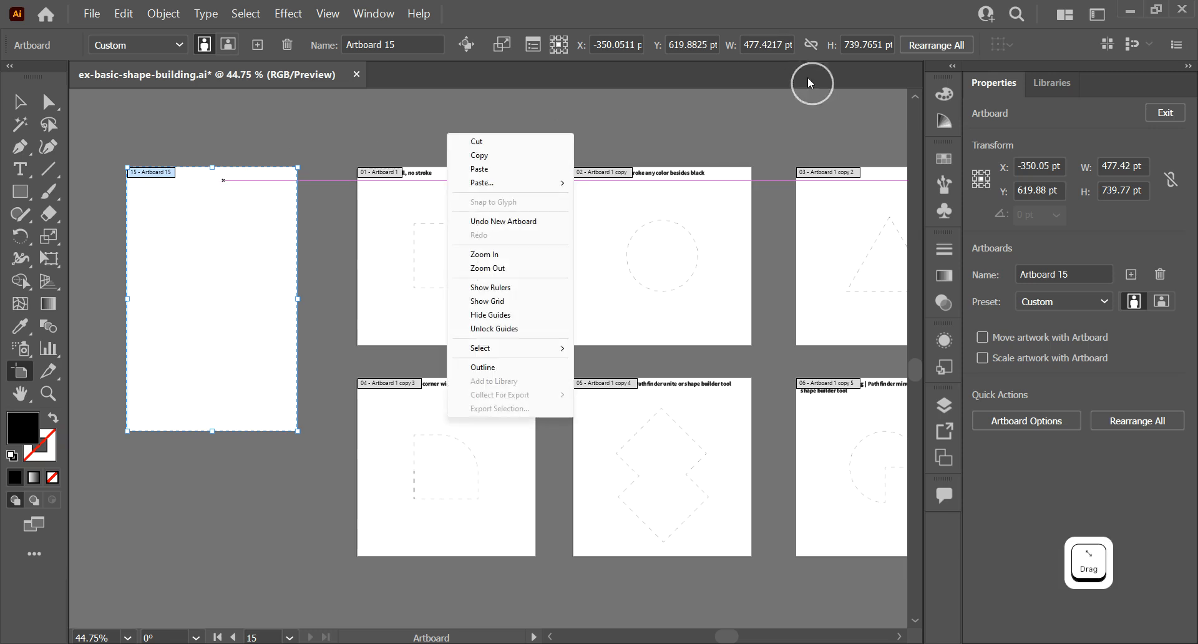
click(145, 170)
drag(143, 169, 147, 156)
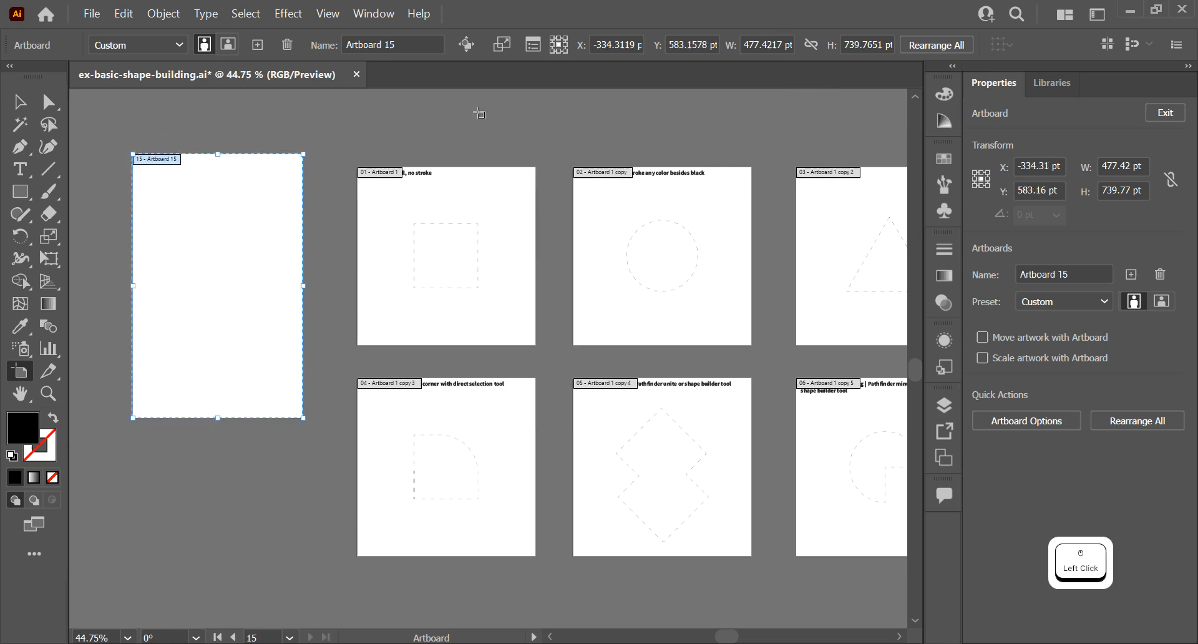
Set the new artboard's width and height to 500 pt each
click(774, 41)
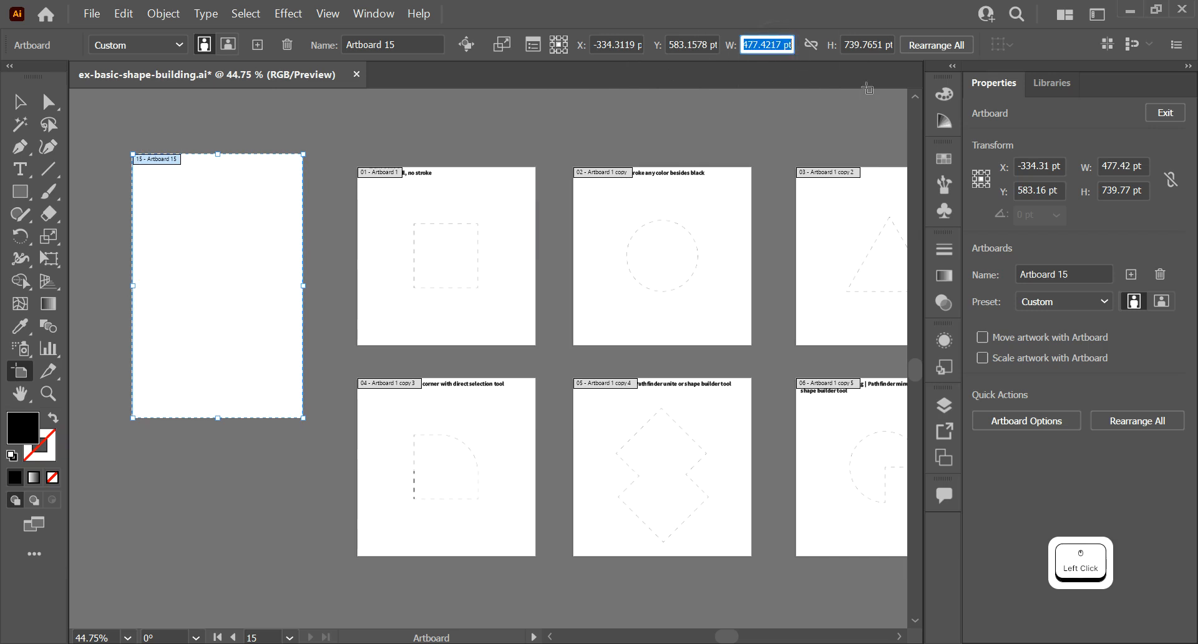
text(500)
key(Tab)
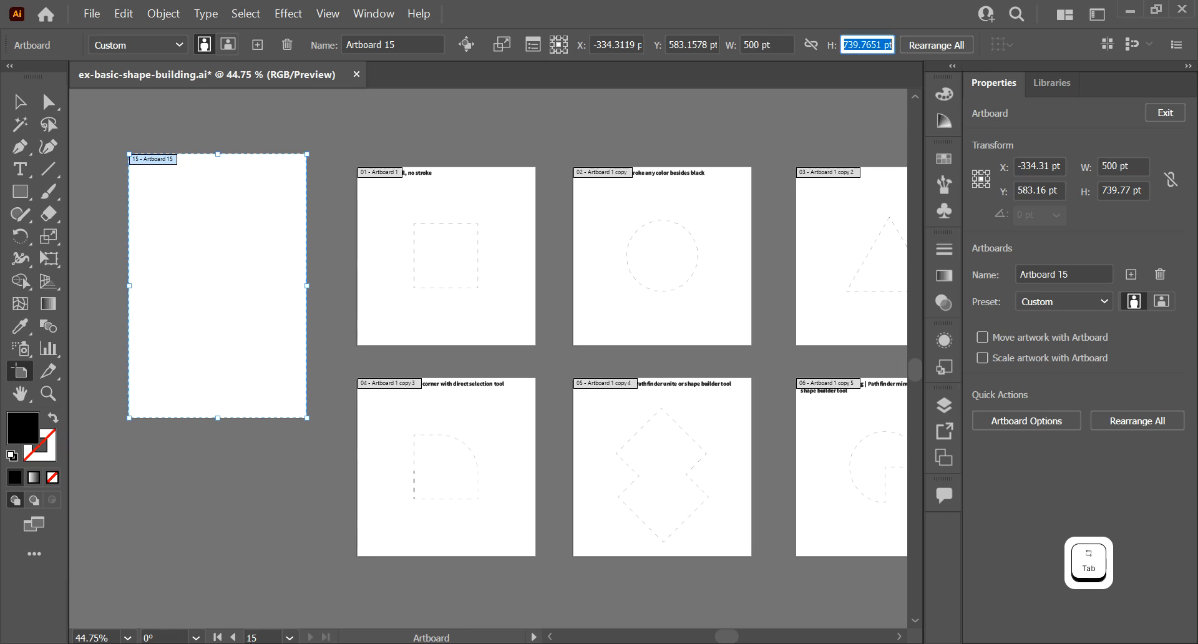
text(500)
key(Return)
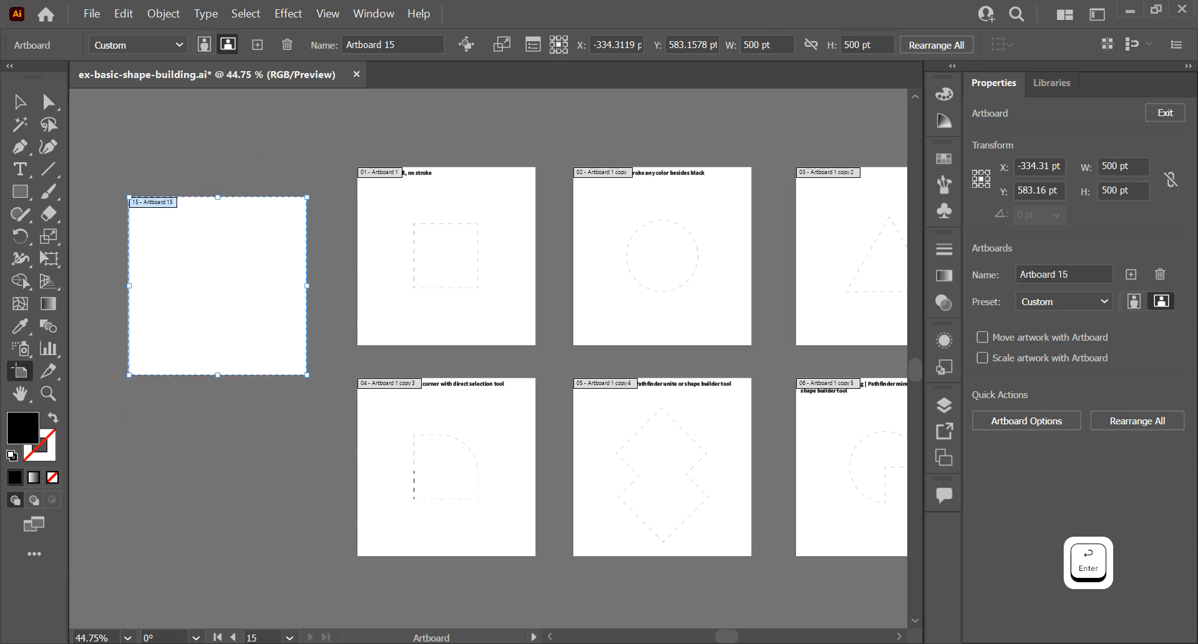
Delete the new blank artboard to the left of Artboard 1
drag(169, 201, 386, 170)
key(Escape)
key(BackSpace)
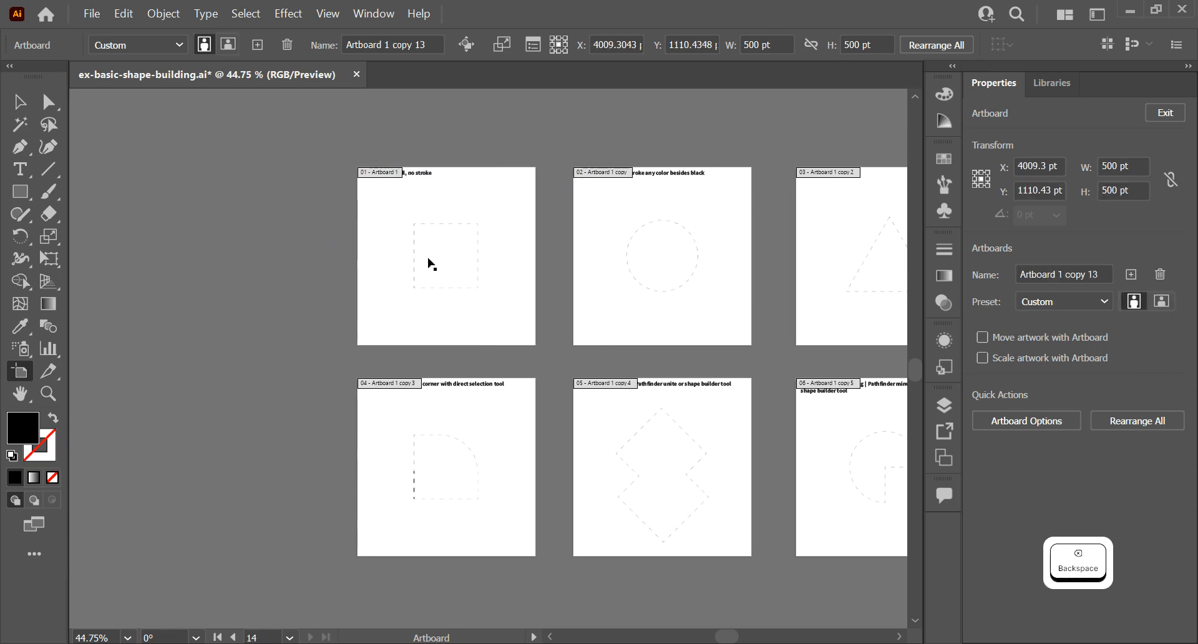
drag(552, 208, 246, 197)
drag(412, 219, 507, 220)
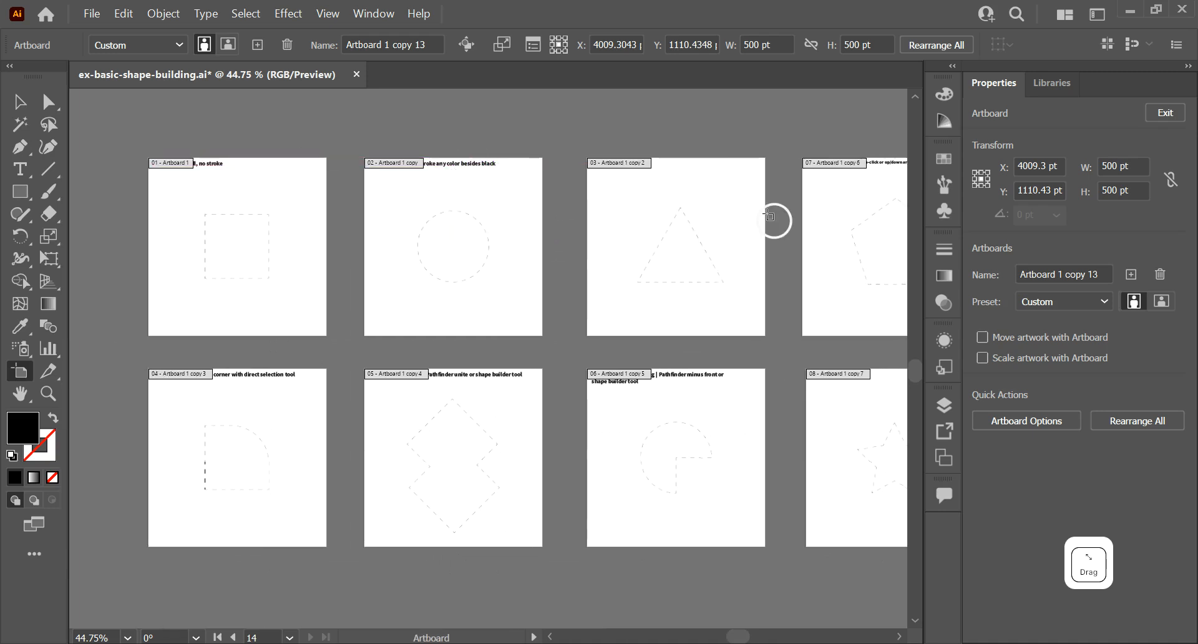
click(496, 127)
drag(496, 127, 508, 152)
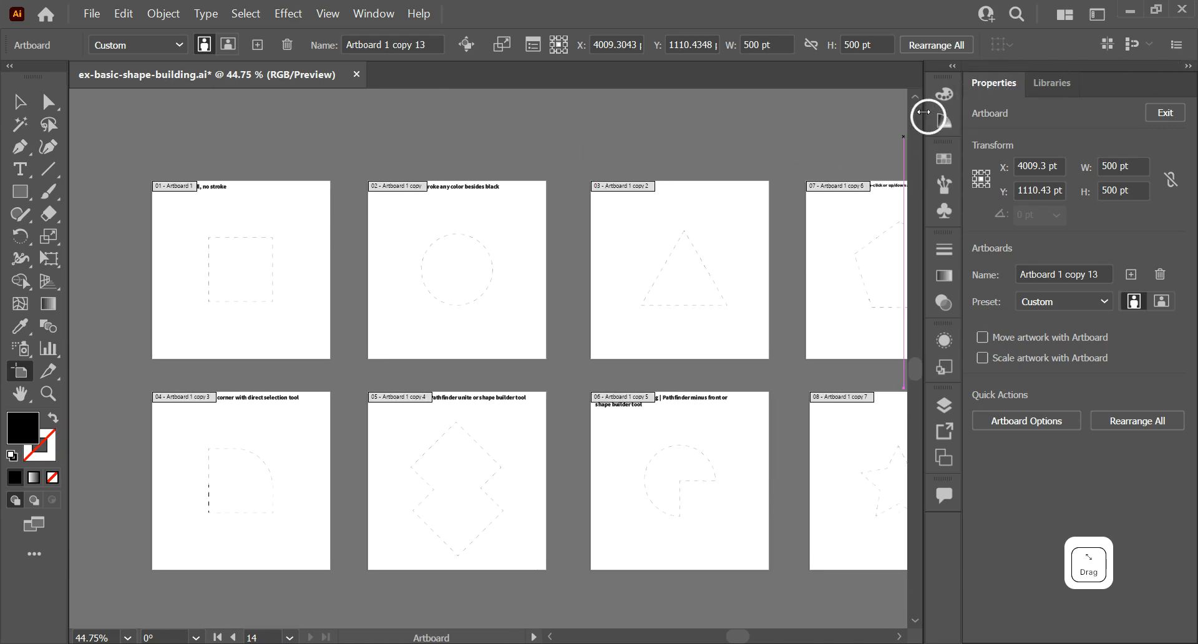
drag(924, 115, 1011, 122)
drag(620, 126, 620, 126)
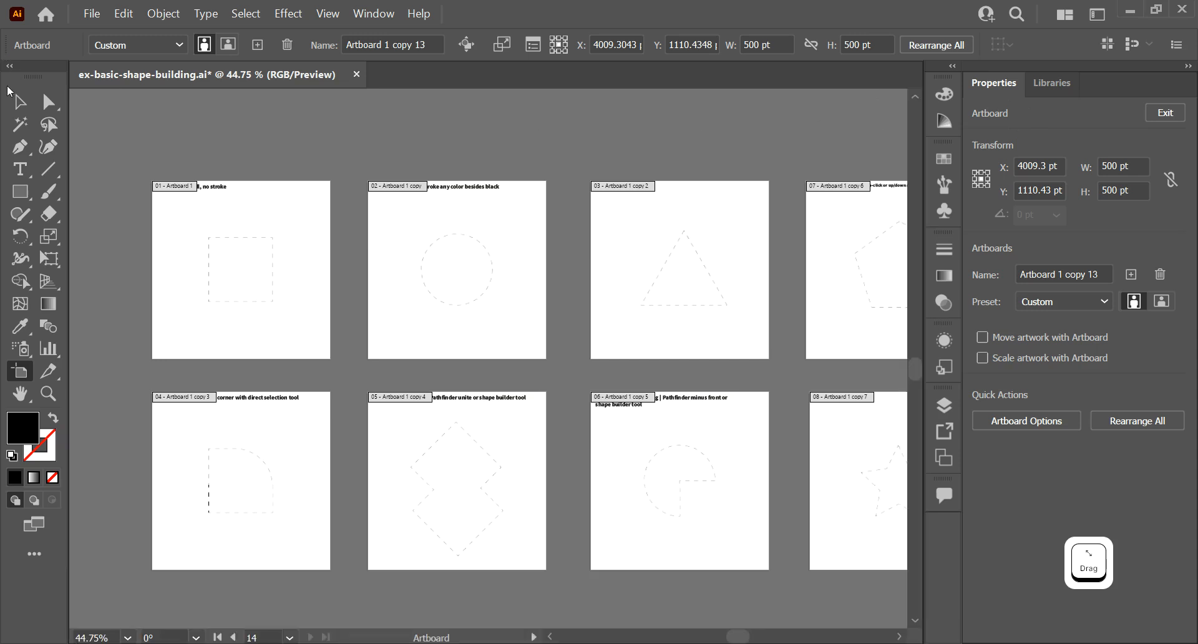
Leave artboard editing and pan around the template artboards with the Hand tool
click(19, 101)
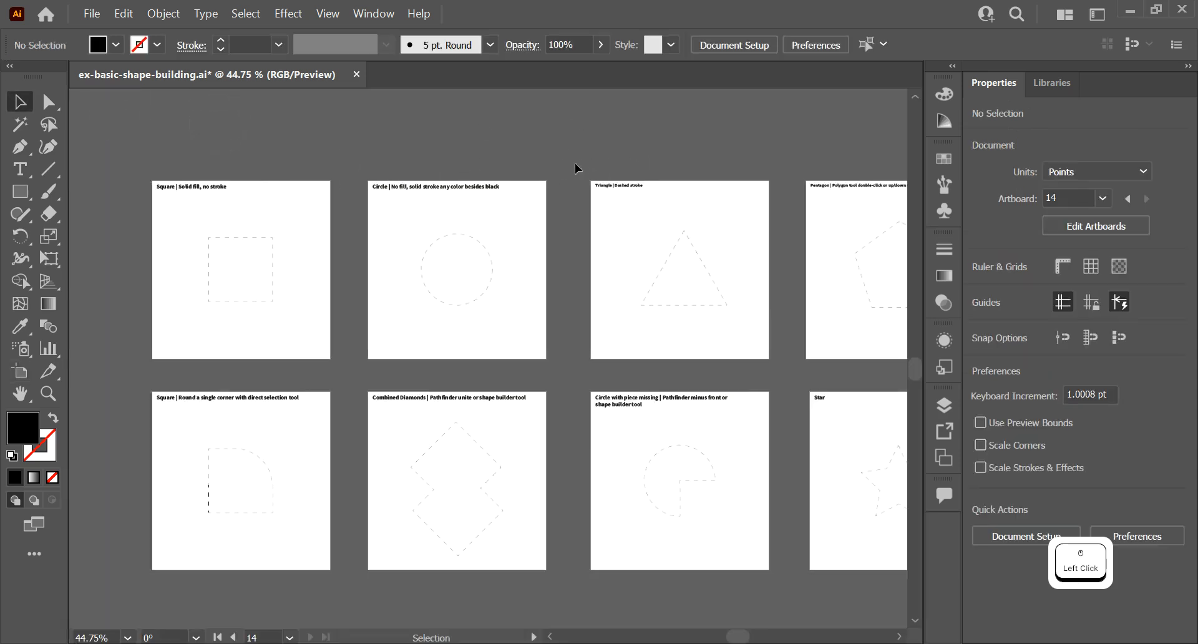
mouse_move(593, 155)
mouse_down()
mouse_move(478, 150)
mouse_move(658, 158)
mouse_move(580, 166)
mouse_up()
drag(447, 166, 440, 111)
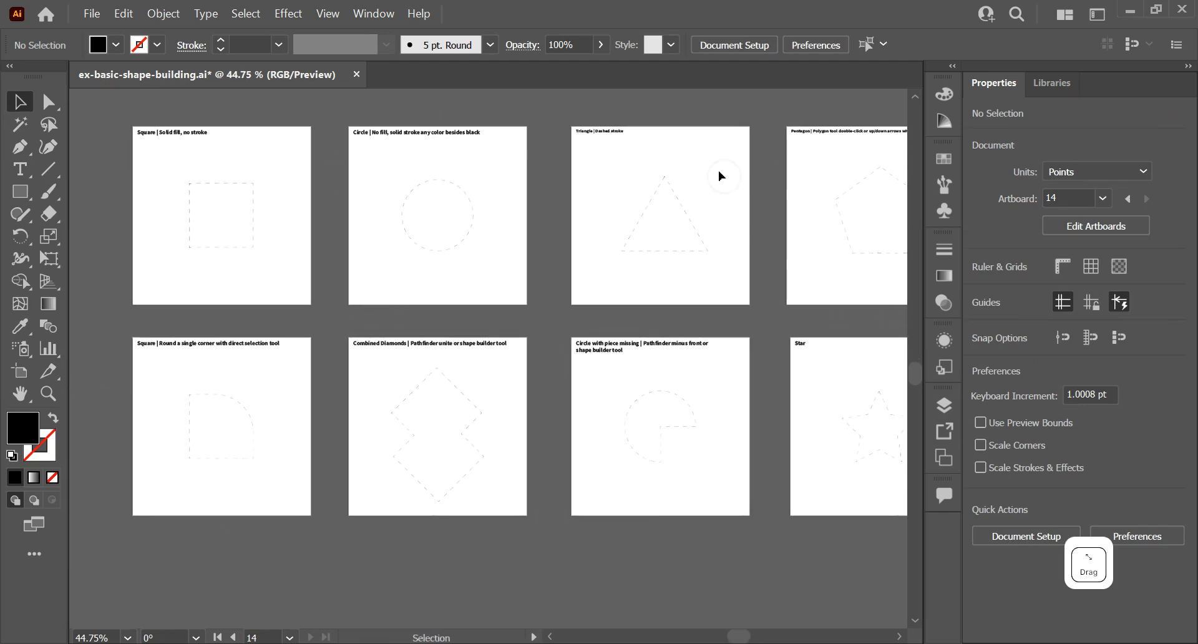
mouse_move(719, 172)
mouse_down()
mouse_move(379, 173)
mouse_move(664, 250)
mouse_move(706, 183)
mouse_up()
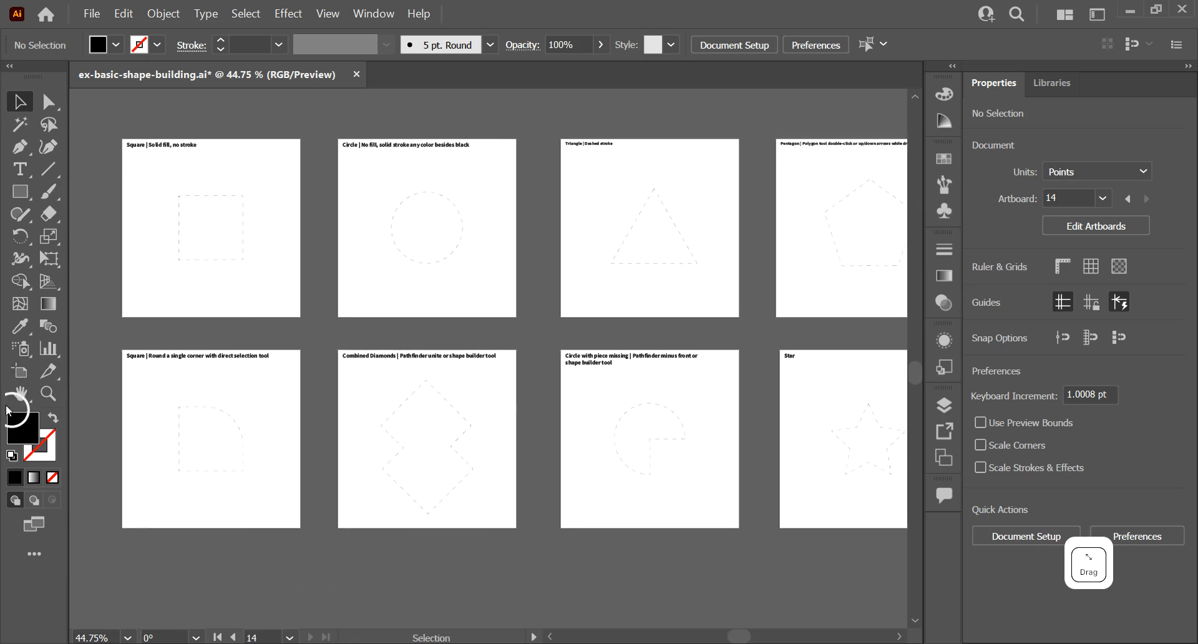
click(22, 394)
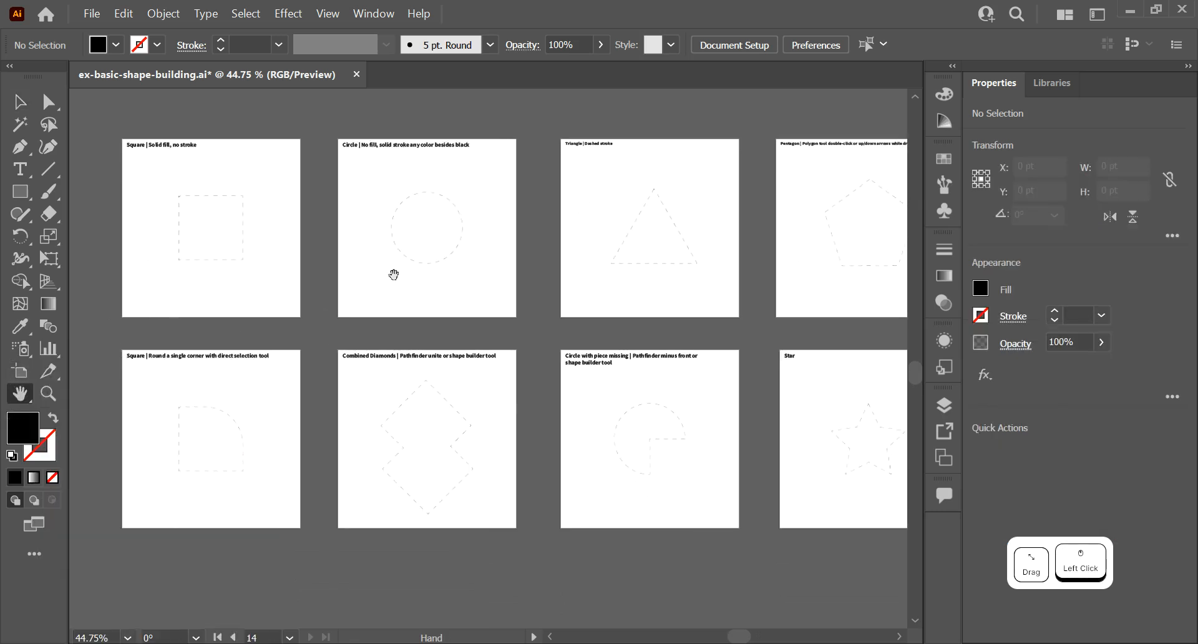
mouse_move(394, 275)
mouse_down()
mouse_move(169, 310)
mouse_move(661, 302)
mouse_move(393, 302)
mouse_move(411, 287)
mouse_up()
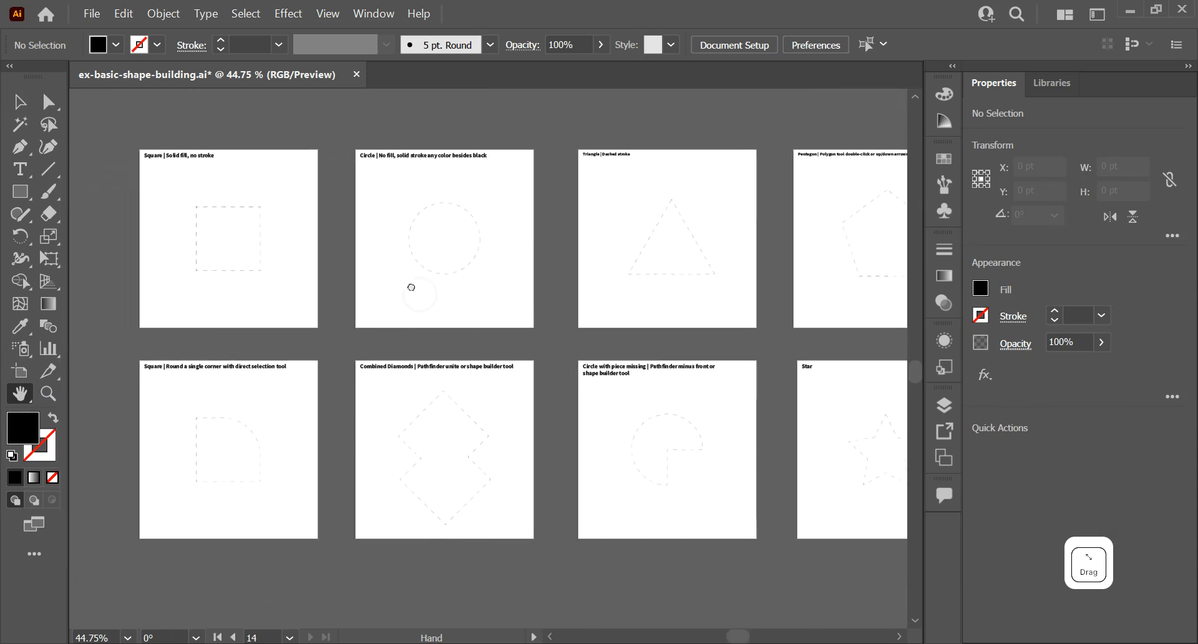
key(space)
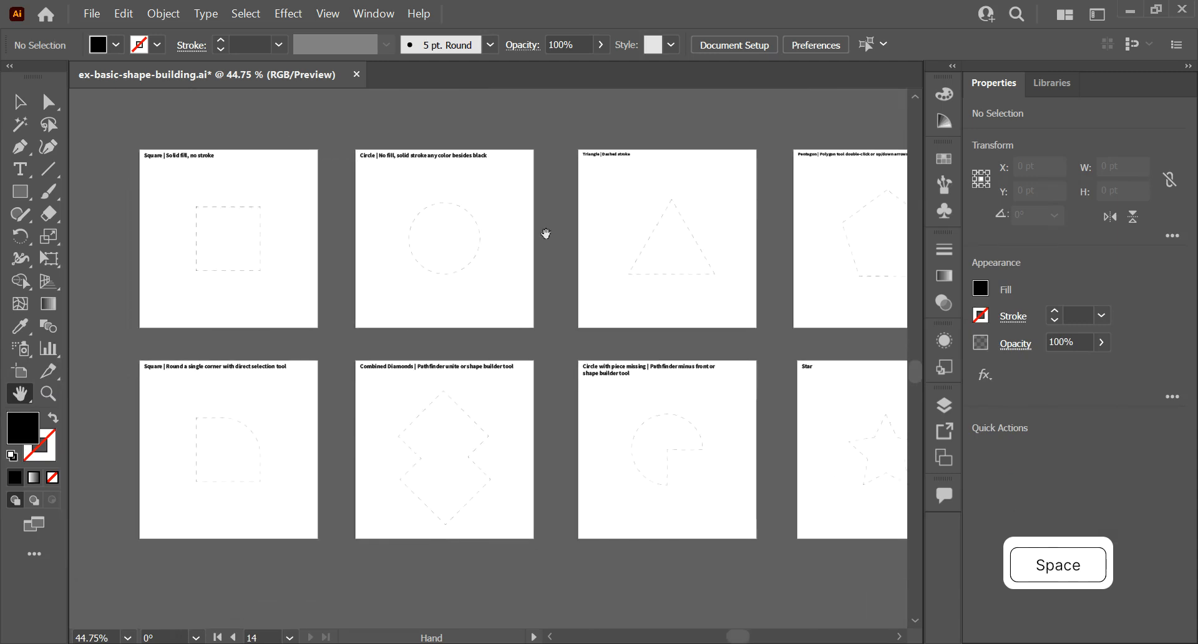
drag(546, 234, 594, 267)
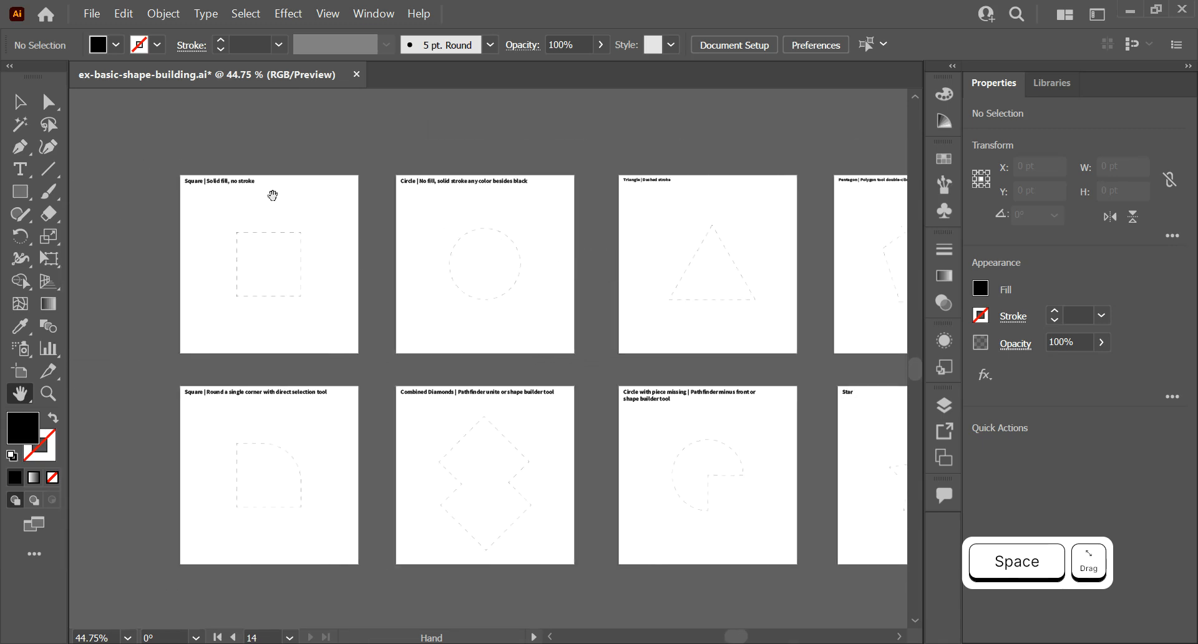
Zoom in on the Square artboard to 100% and bring it fully into view
click(53, 395)
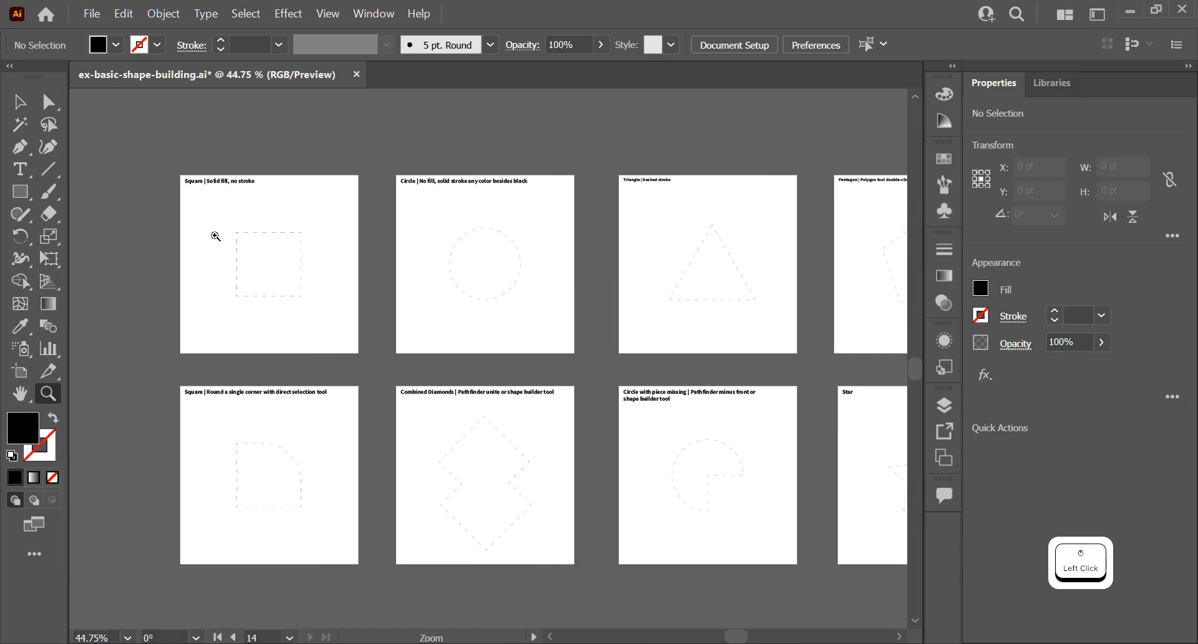
mouse_move(216, 236)
mouse_down()
mouse_move(423, 240)
mouse_move(210, 247)
mouse_up()
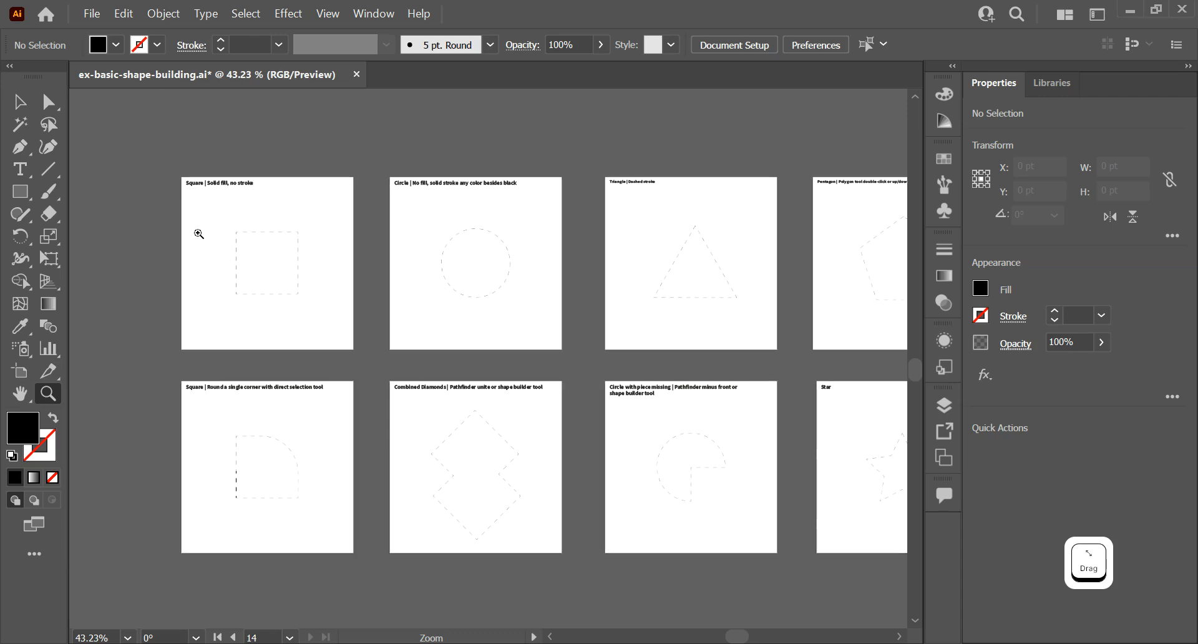
scroll(241, 266, up, 3)
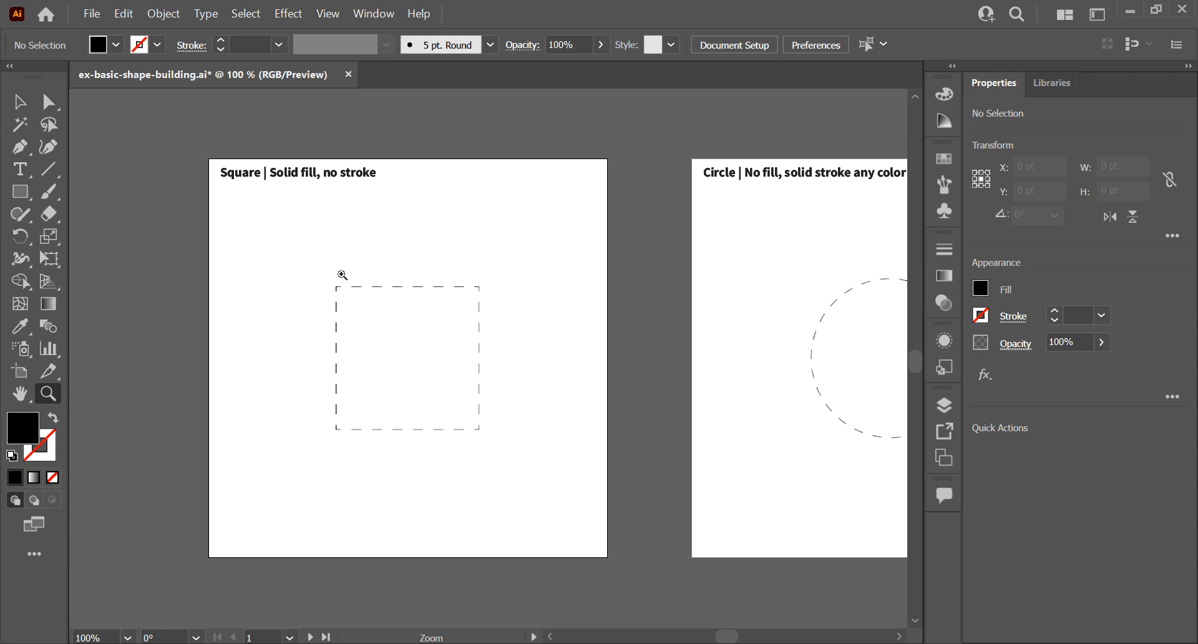
drag(405, 193, 443, 169)
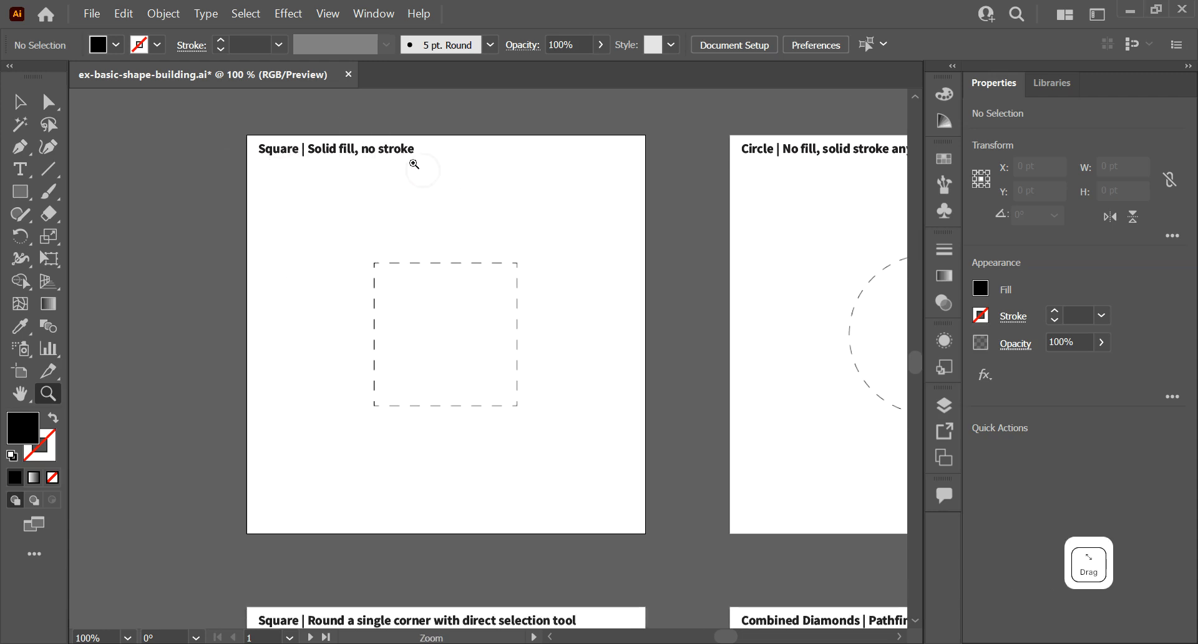
Draw a trial rectangle about 110 by 218 pt on the Square artboard and delete it
click(25, 196)
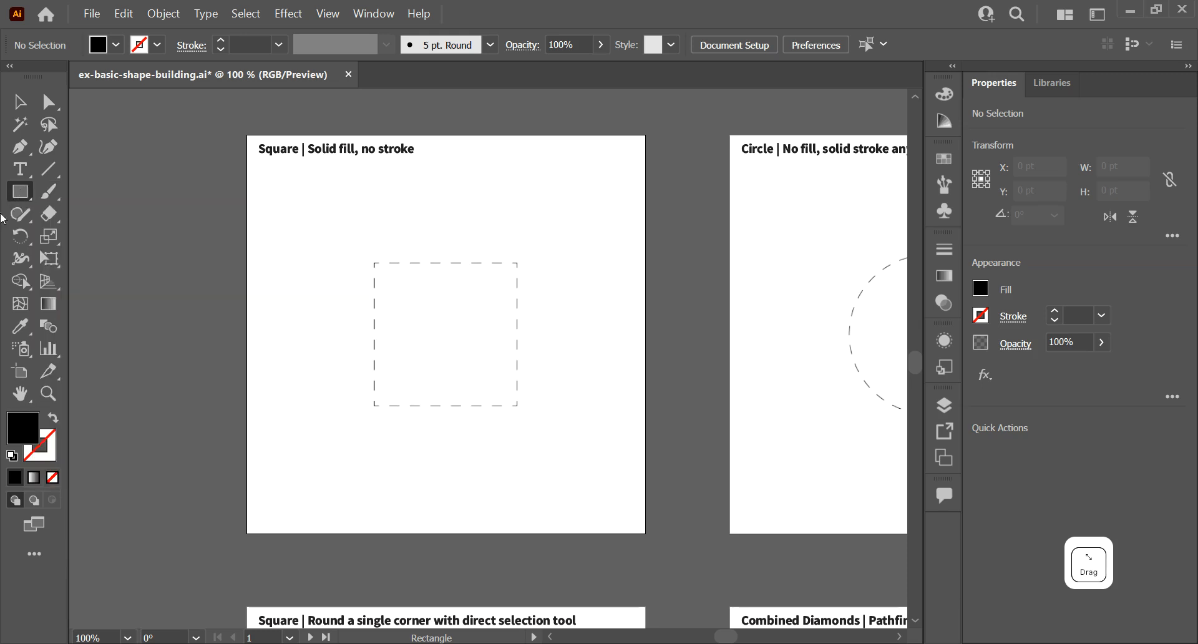
key(m)
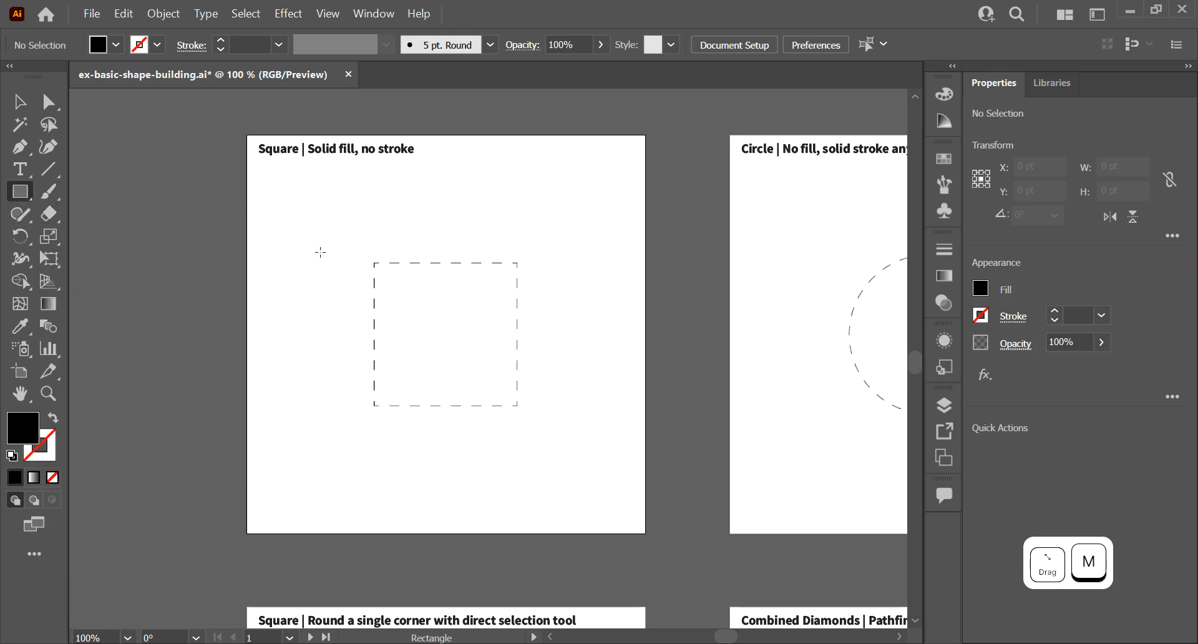
drag(293, 228, 382, 405)
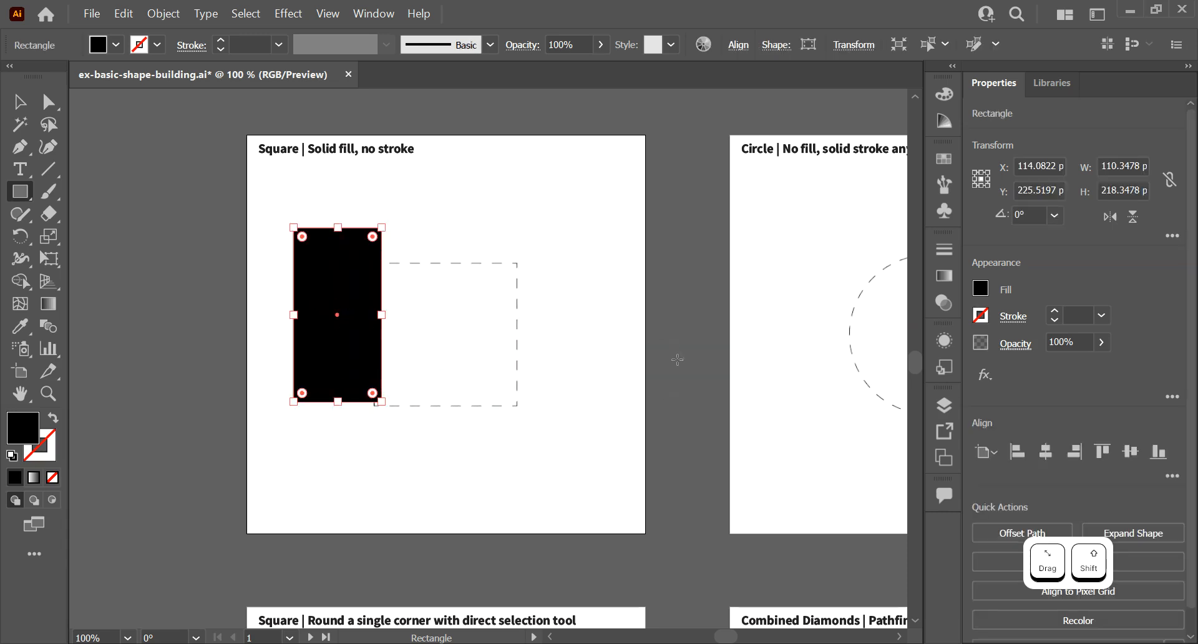
key(Delete)
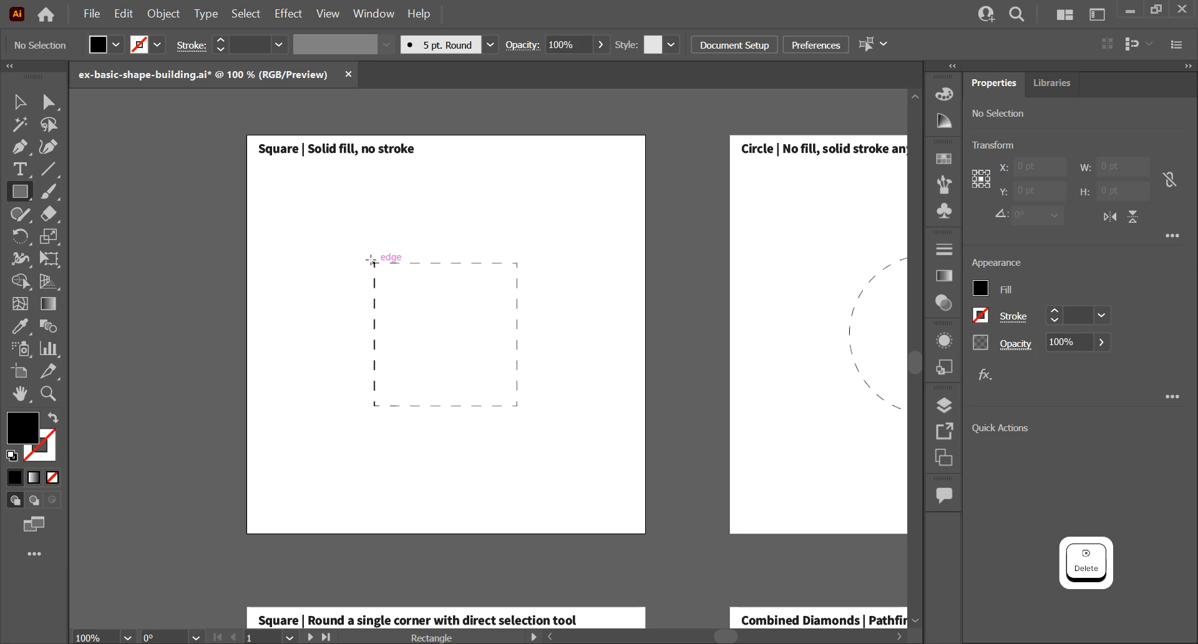
Draw a solid black square about 181 pt wide over the dashed template square and deselect it
drag(373, 260, 374, 262)
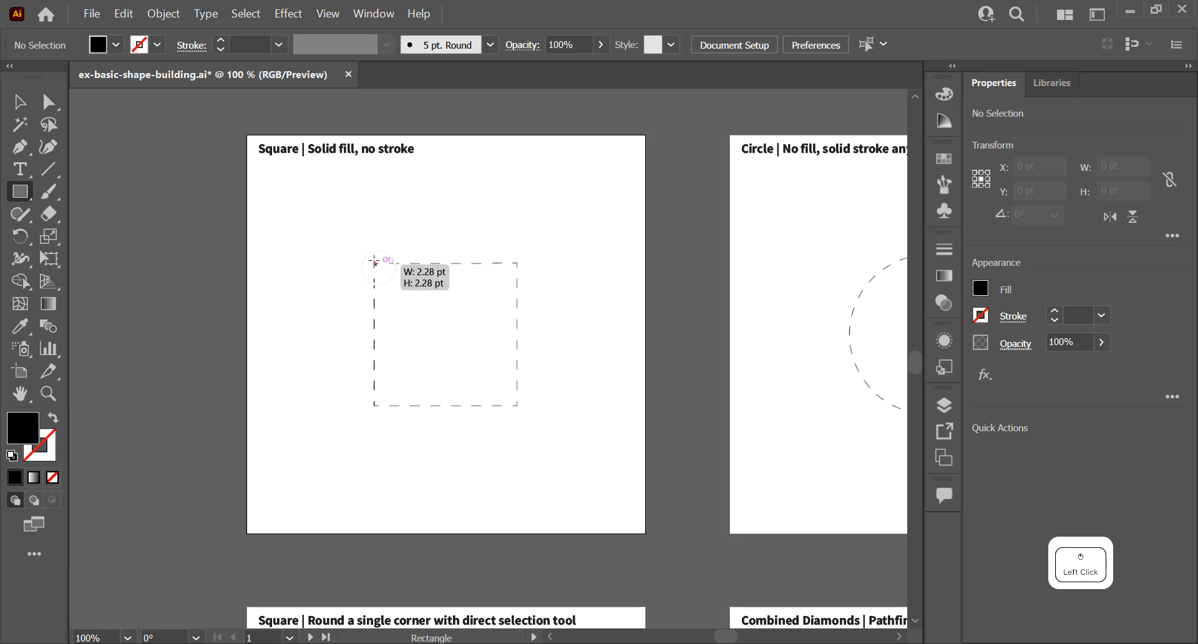
mouse_move(375, 262)
mouse_down()
mouse_move(384, 286)
mouse_move(383, 275)
mouse_move(516, 366)
mouse_up()
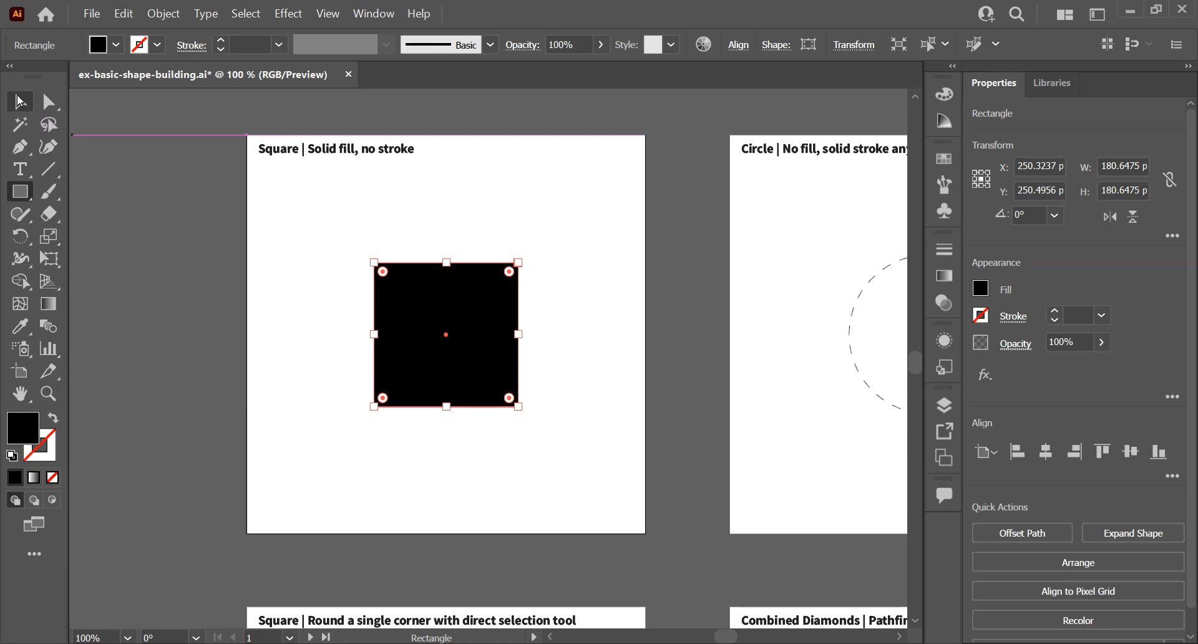
click(21, 102)
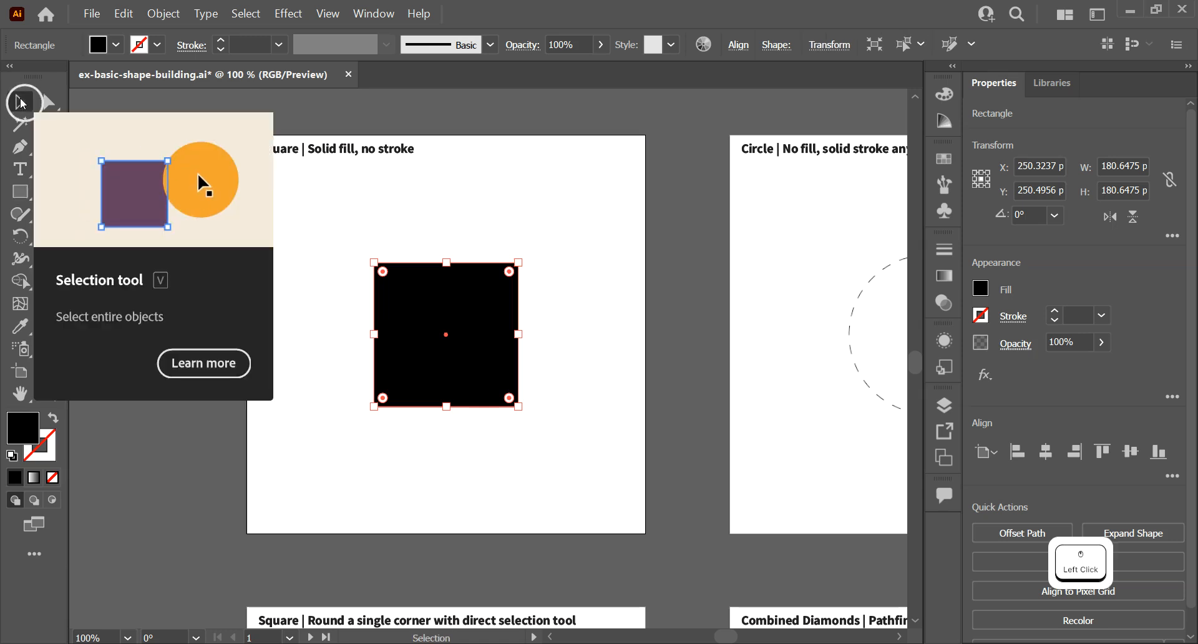
click(473, 186)
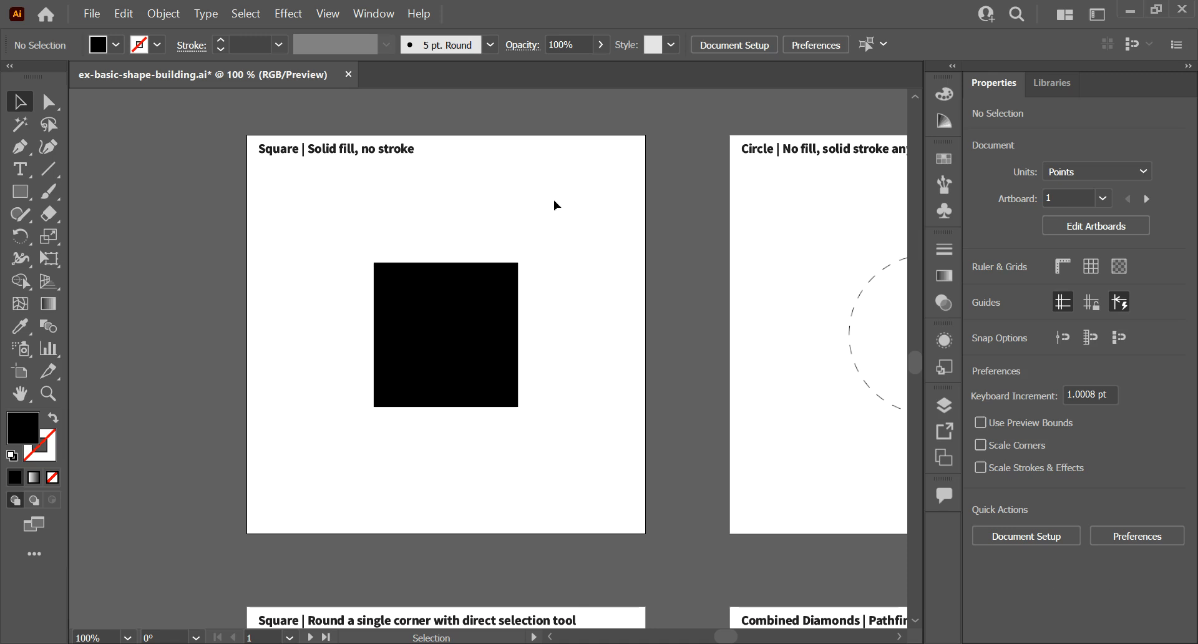
Draw a trial shape with the Ellipse tool on the Circle artboard and delete it
drag(787, 270, 433, 268)
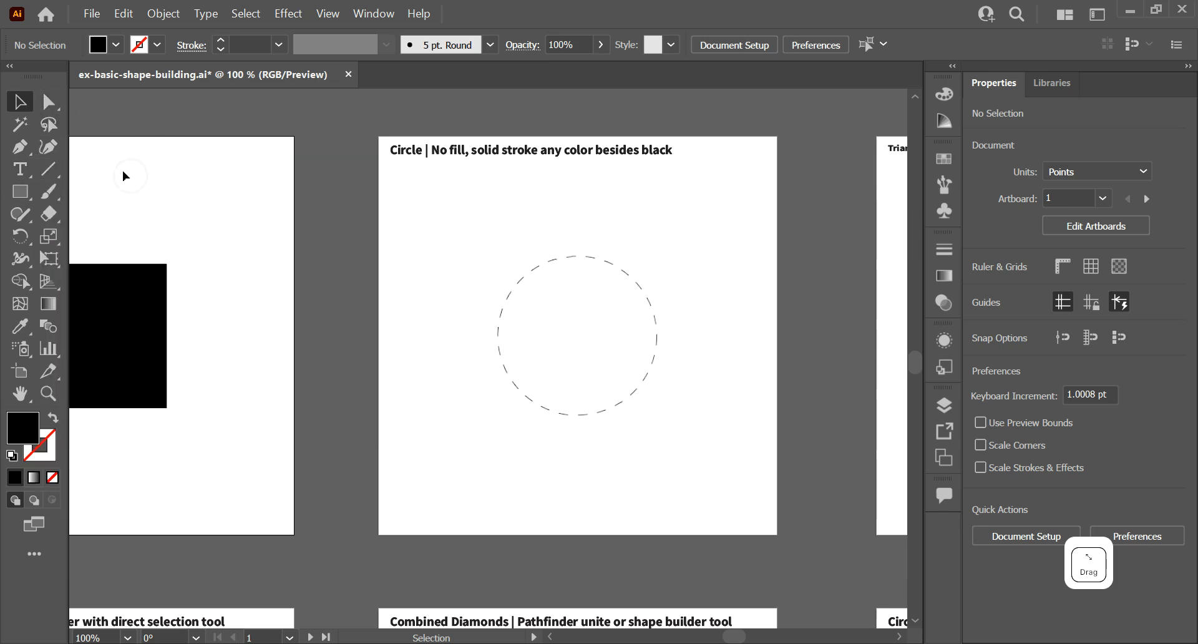
click(24, 193)
drag(25, 193, 99, 245)
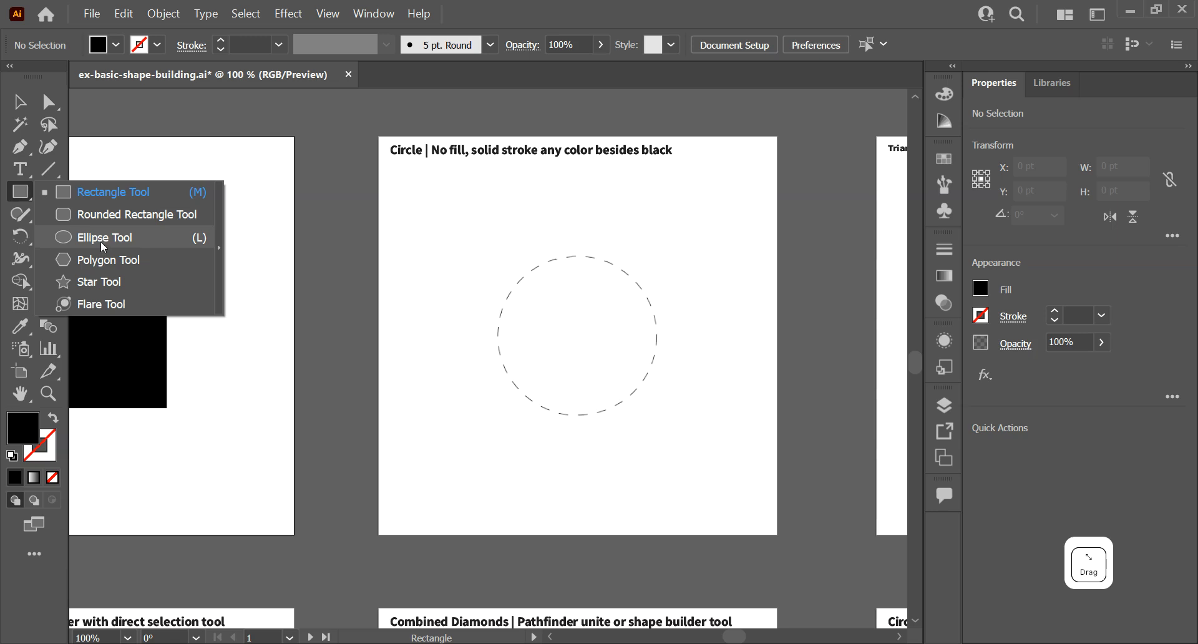
drag(101, 242, 127, 245)
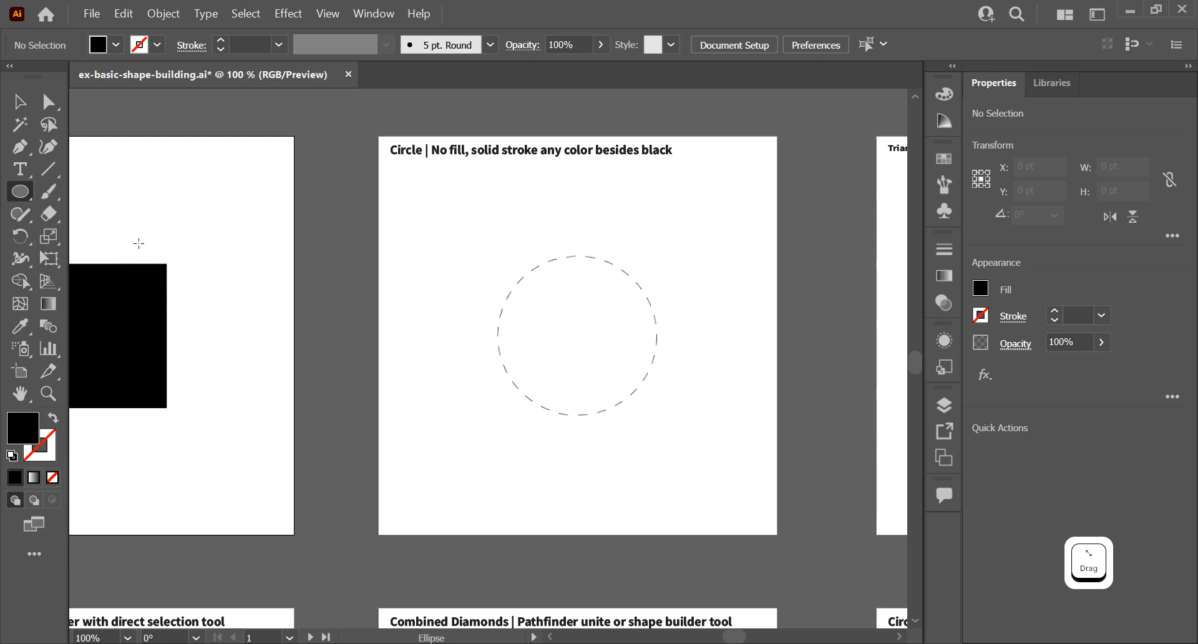
drag(417, 214, 639, 363)
key(Delete)
Draw a trial circle about 211 pt wide, move it off the dashed template circle and delete it
key(m)
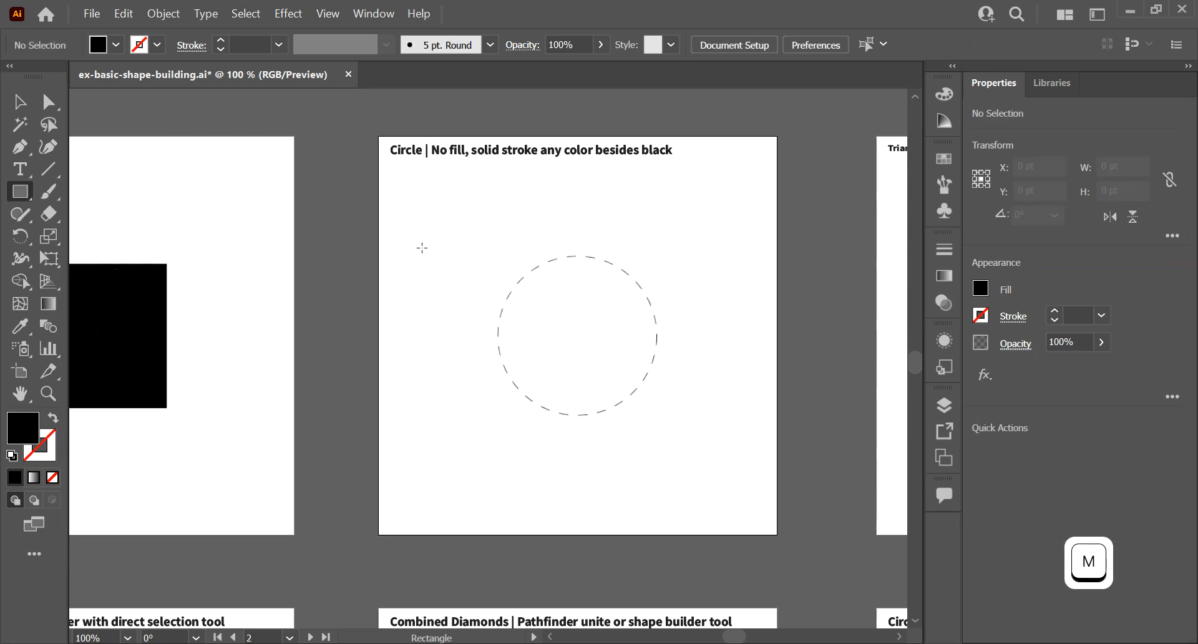
key(l)
mouse_move(488, 249)
mouse_down()
mouse_move(657, 397)
mouse_move(655, 337)
mouse_move(703, 385)
mouse_move(649, 403)
mouse_move(658, 382)
mouse_up()
key(v)
drag(609, 337, 347, 343)
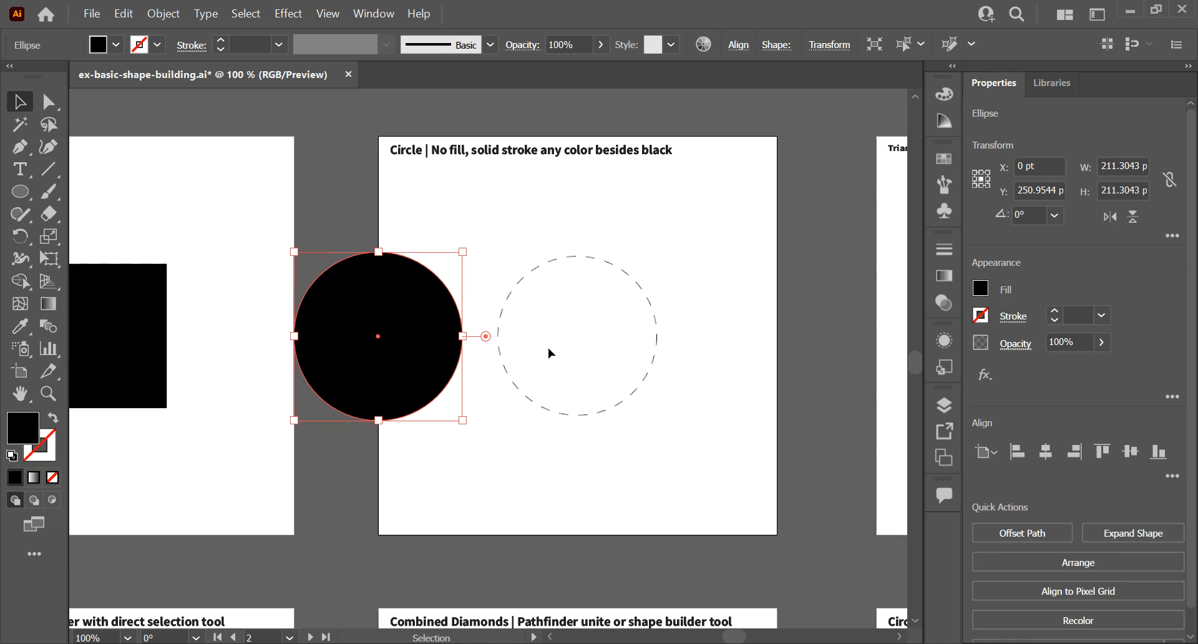
drag(443, 329, 465, 263)
key(Delete)
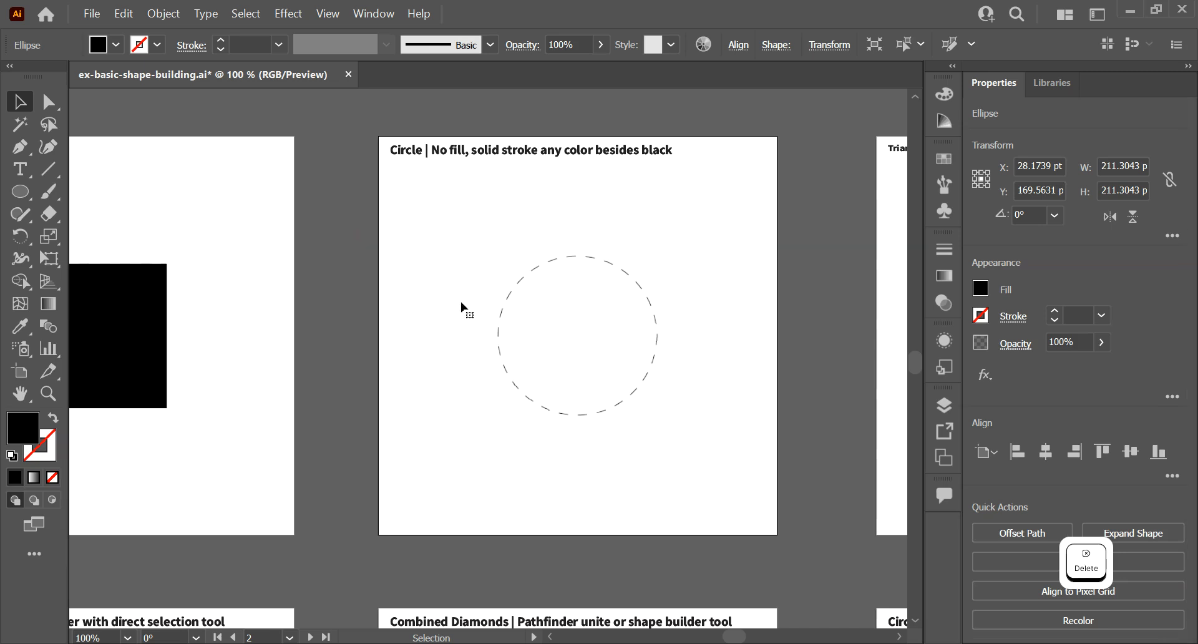
Try to draw a circle from its upper-left corner over the dashed template circle, and delete it
click(21, 193)
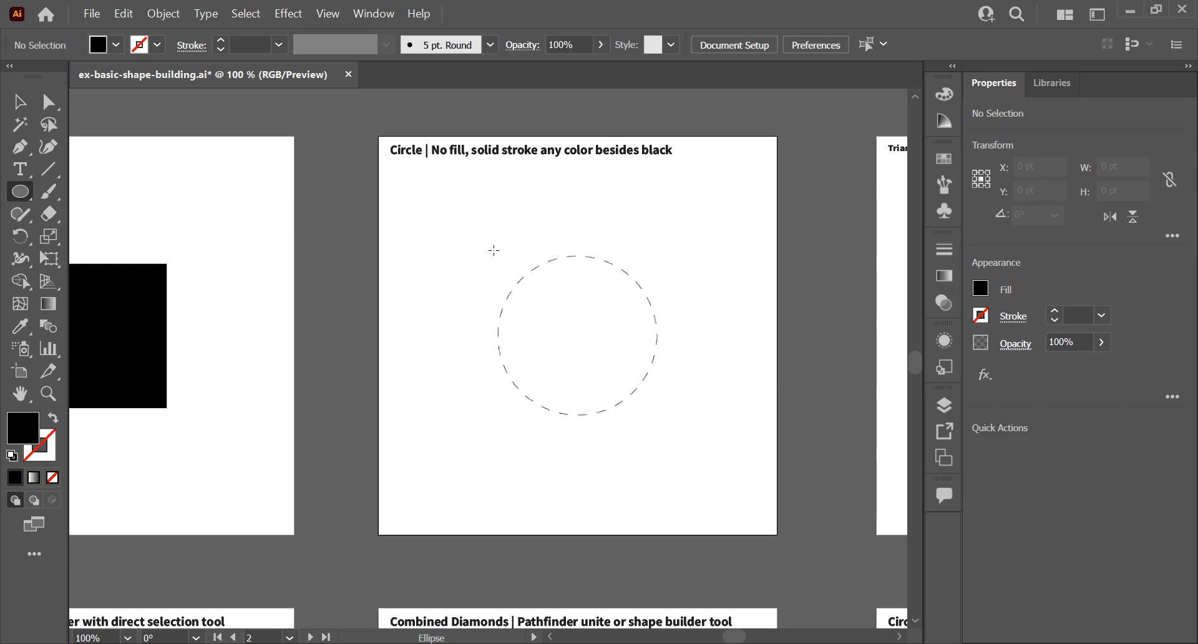
drag(493, 251, 657, 368)
key(v)
key(Delete)
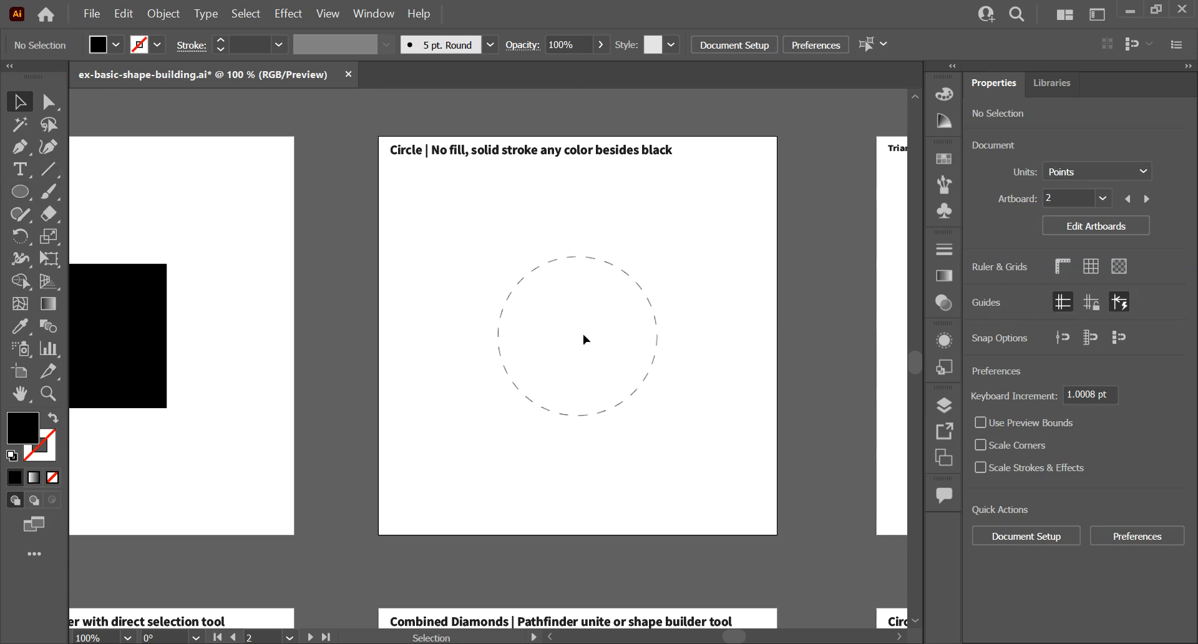
Draw a circle about 206 pt wide outward from the center of the dashed template circle
click(21, 191)
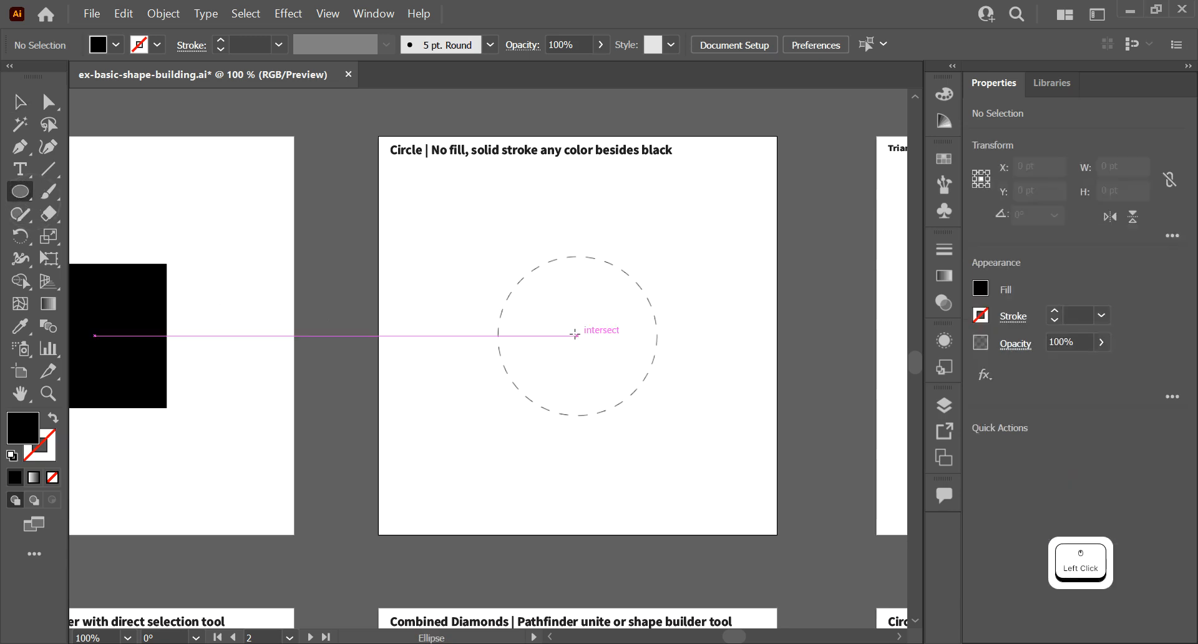
drag(575, 335, 659, 400)
key(alt)
key(shift)
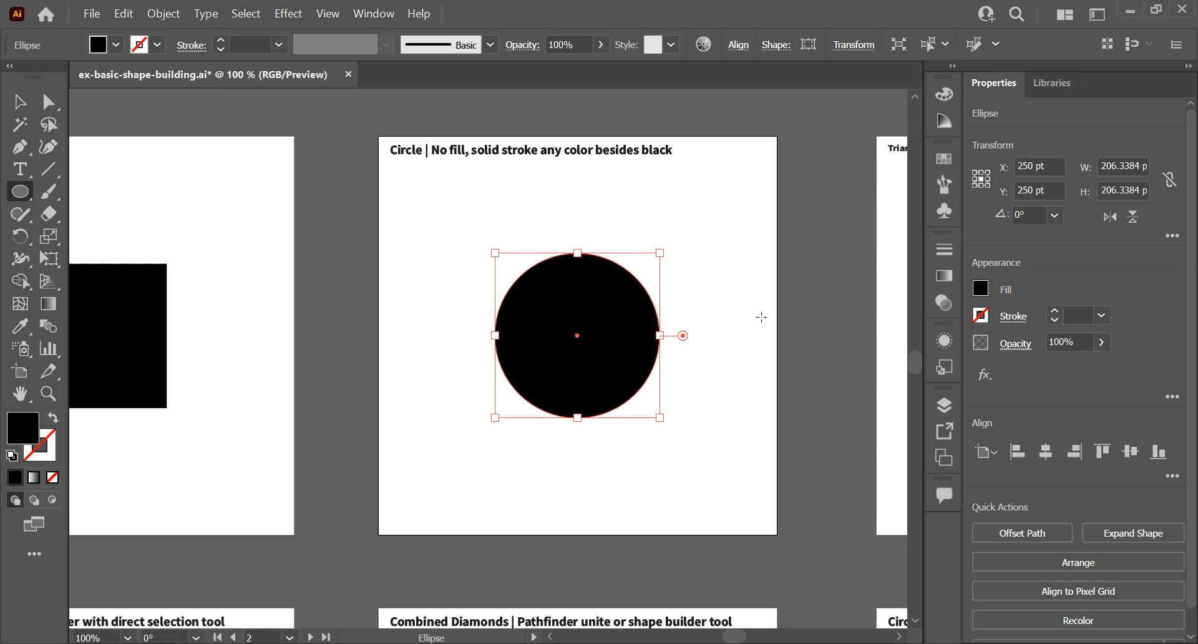
Change the circle's fill color to light pink
double_click(32, 437)
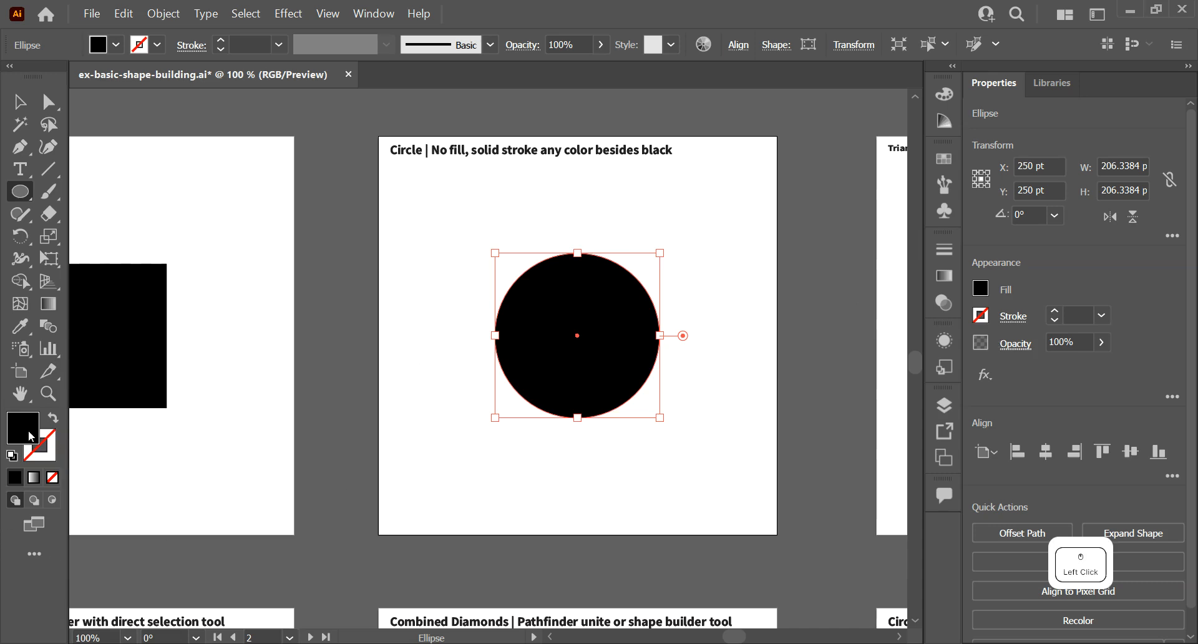
drag(262, 269, 267, 185)
click(608, 191)
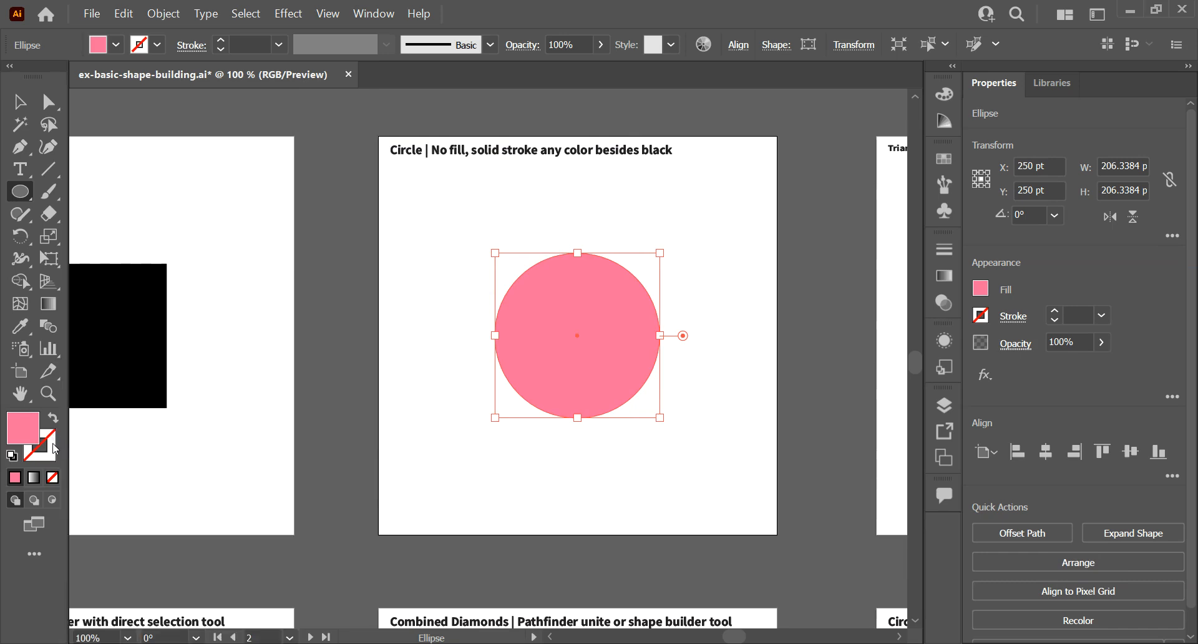
Give the circle a bright red stroke (ff0000)
click(55, 448)
double_click(55, 448)
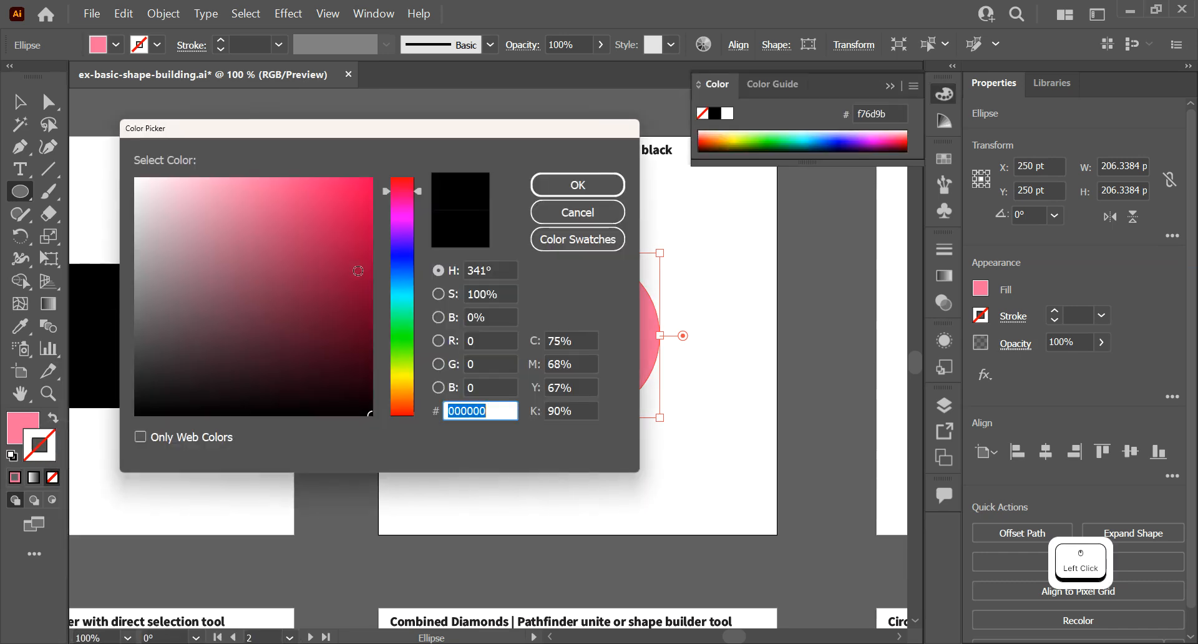
drag(404, 191, 405, 178)
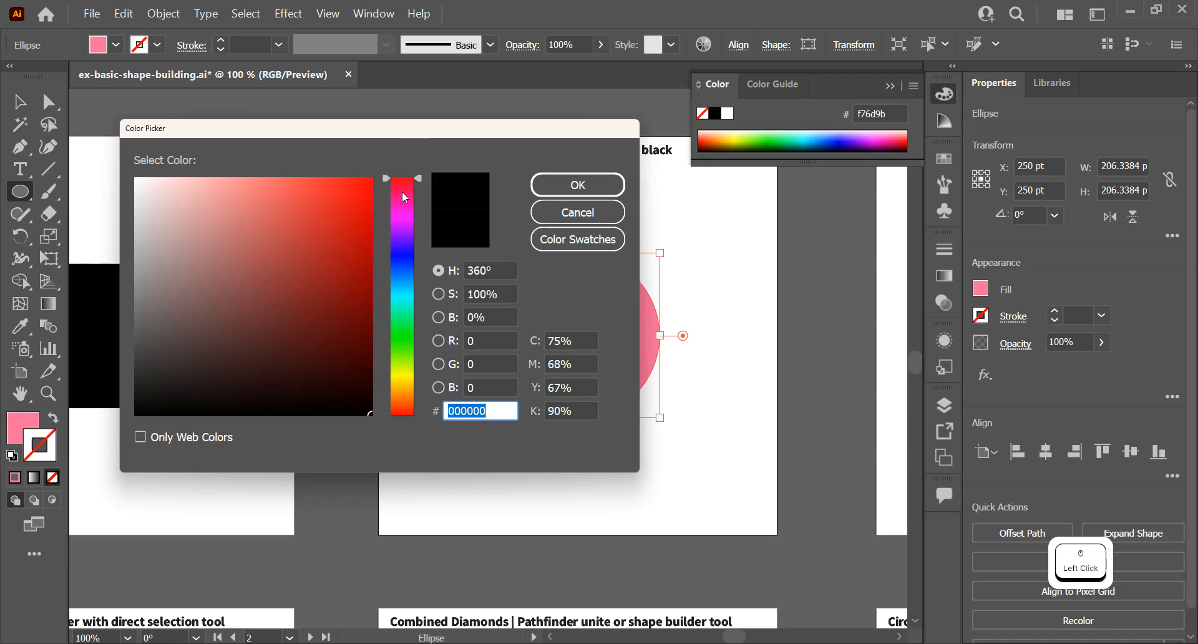
click(567, 184)
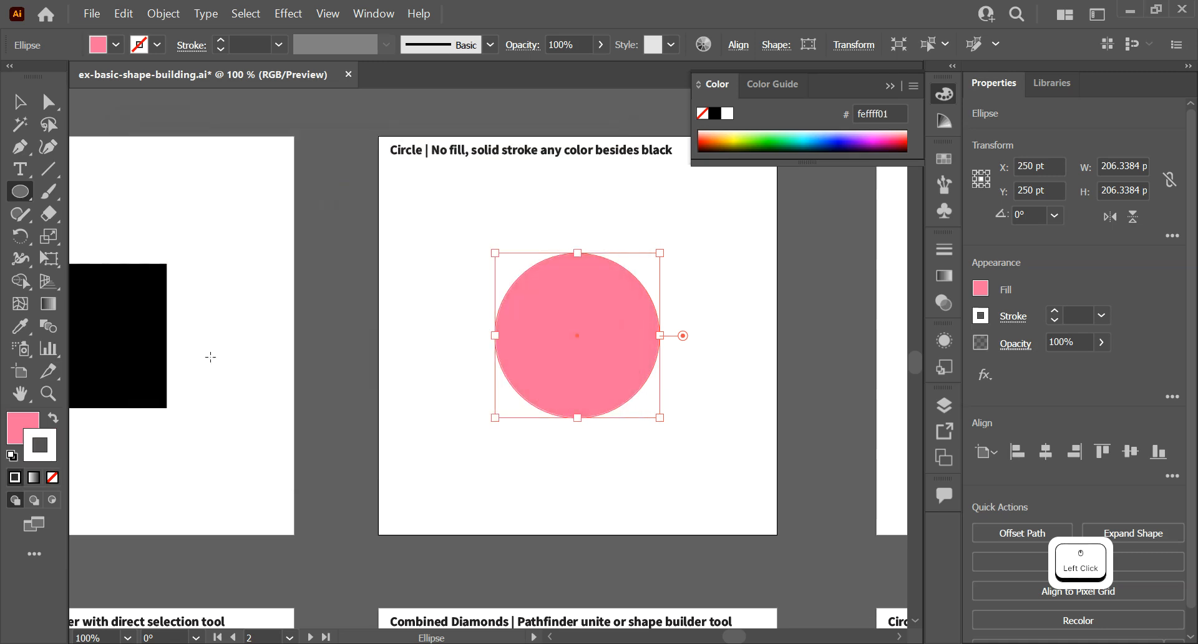
double_click(40, 437)
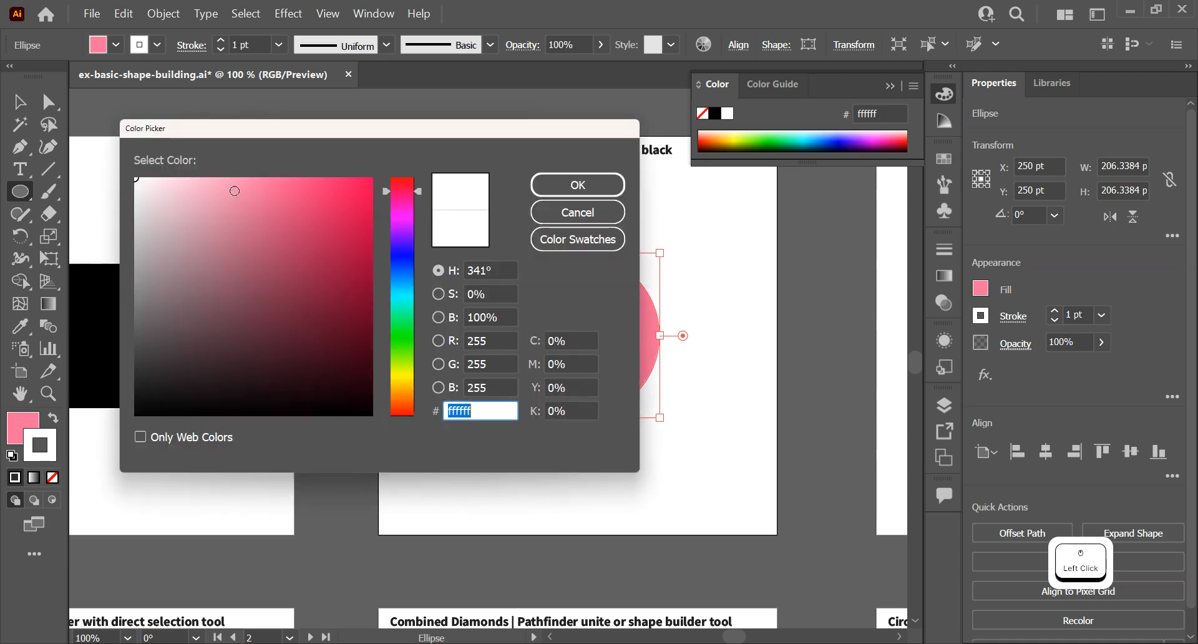
drag(272, 197, 404, 173)
click(593, 185)
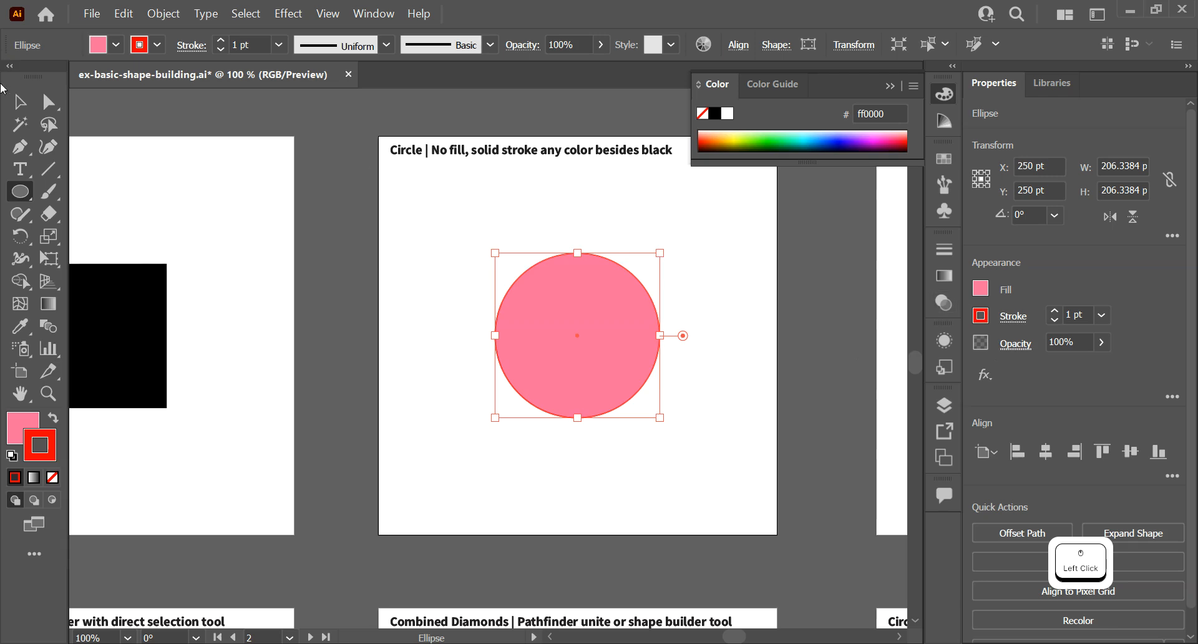
Select the circle and raise its stroke weight gradually to 20 pt
click(20, 101)
click(413, 231)
click(612, 292)
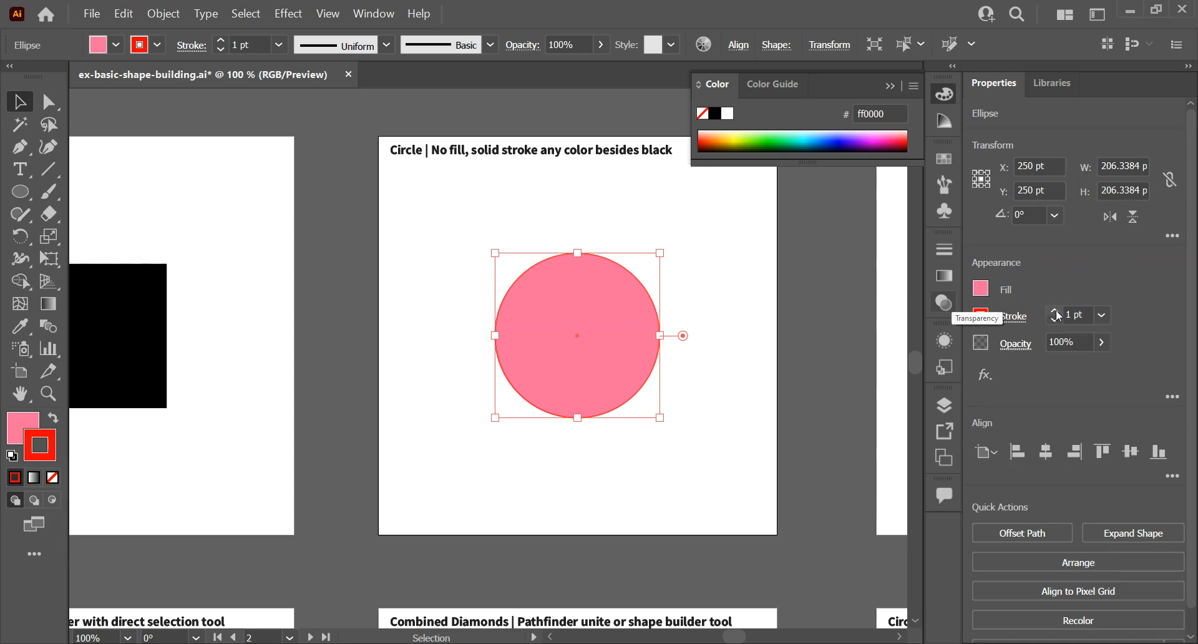
click(644, 260)
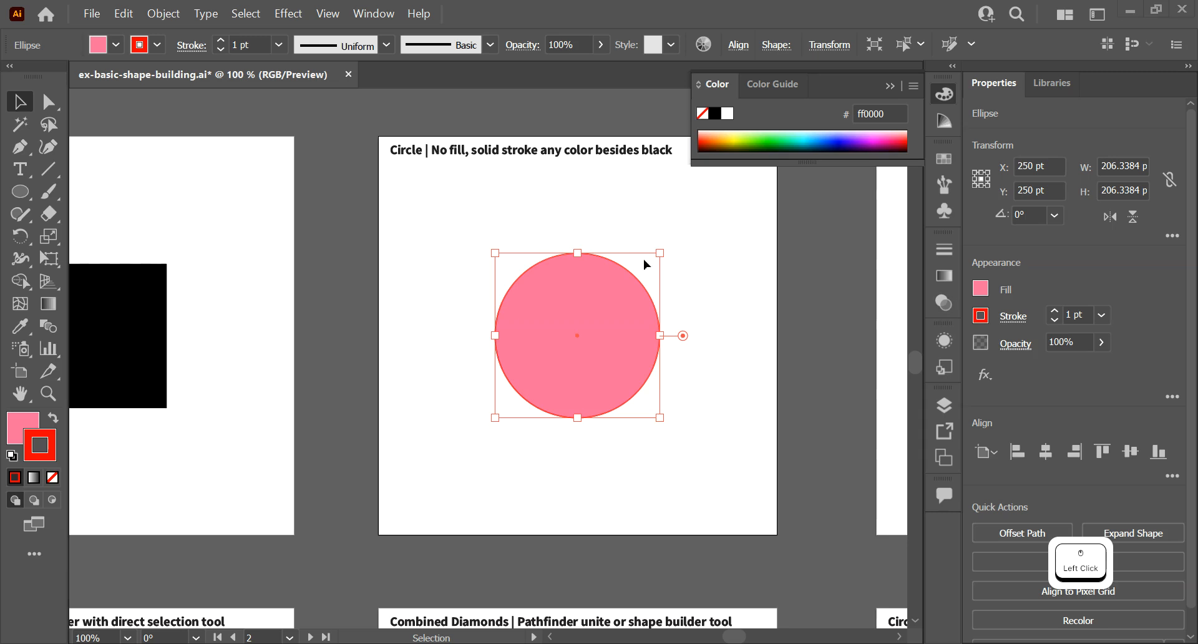
click(1054, 312)
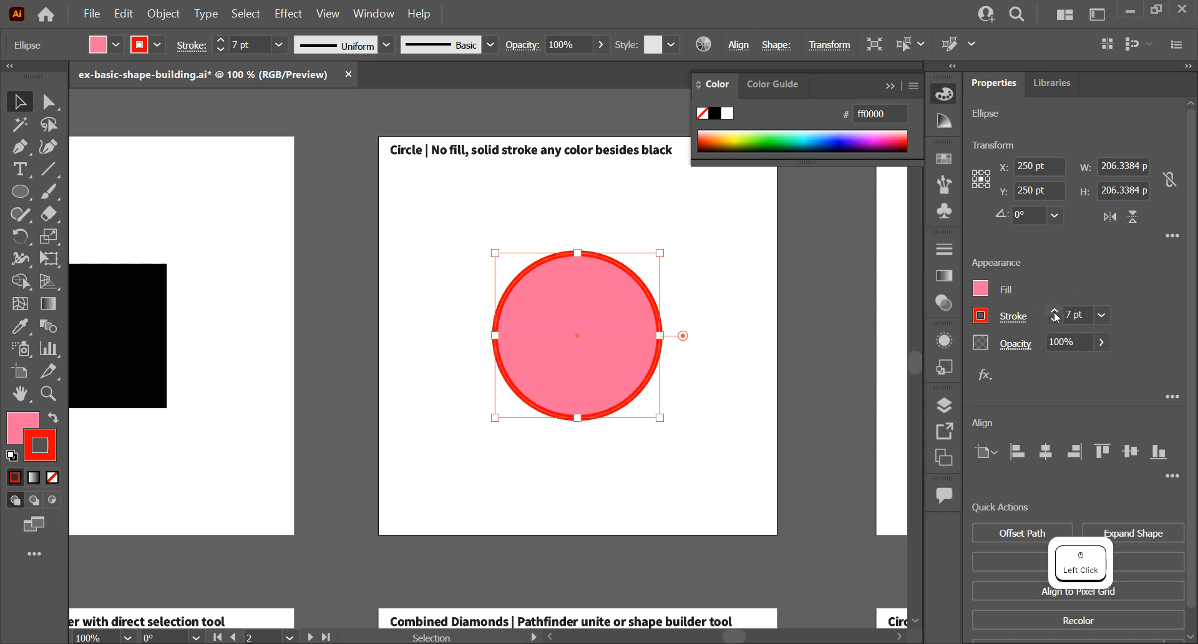
click(1054, 312)
click(1054, 312)
click(1054, 312)
click(1054, 312)
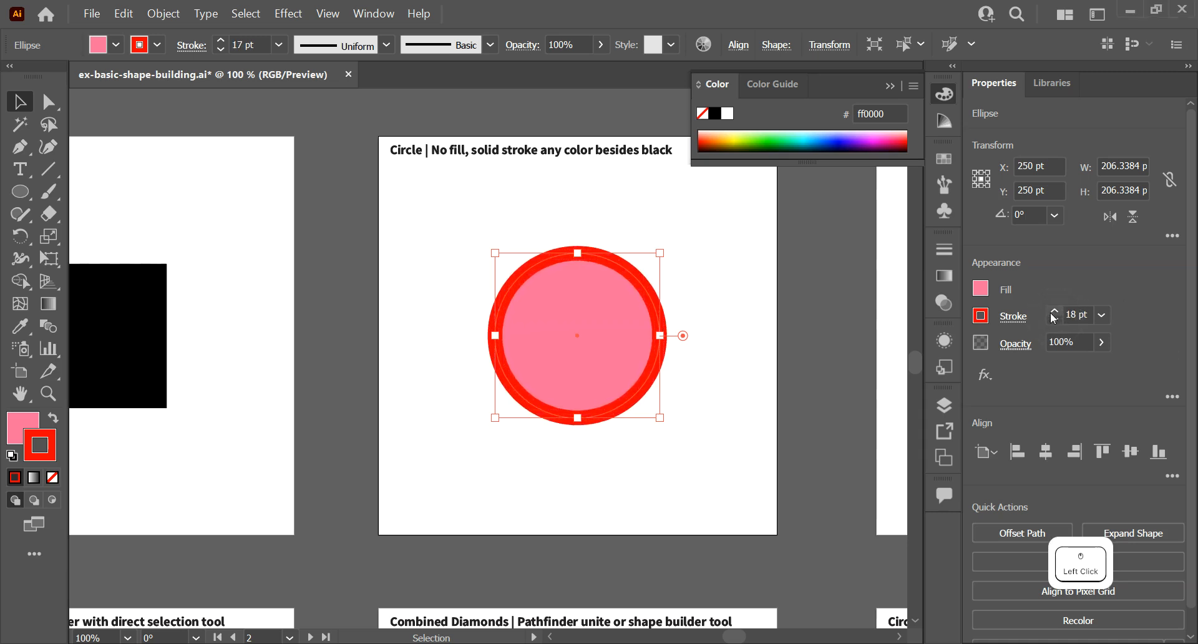
click(1054, 312)
click(1055, 312)
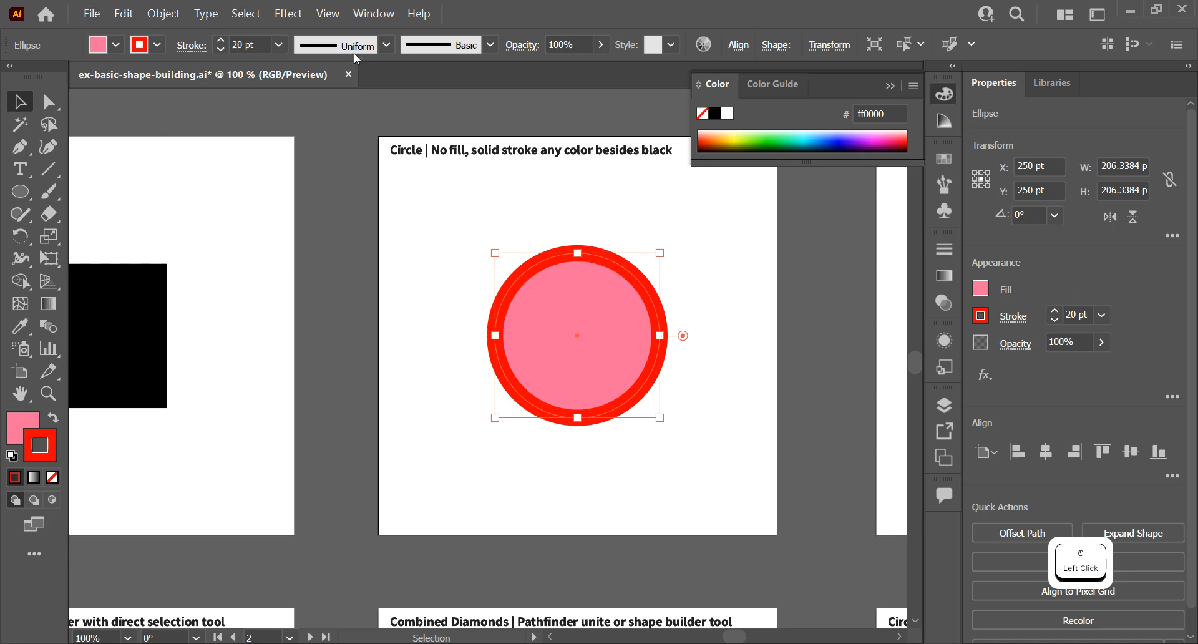
Set the circle's stroke weight to 5 pt and deselect it
click(278, 44)
click(299, 212)
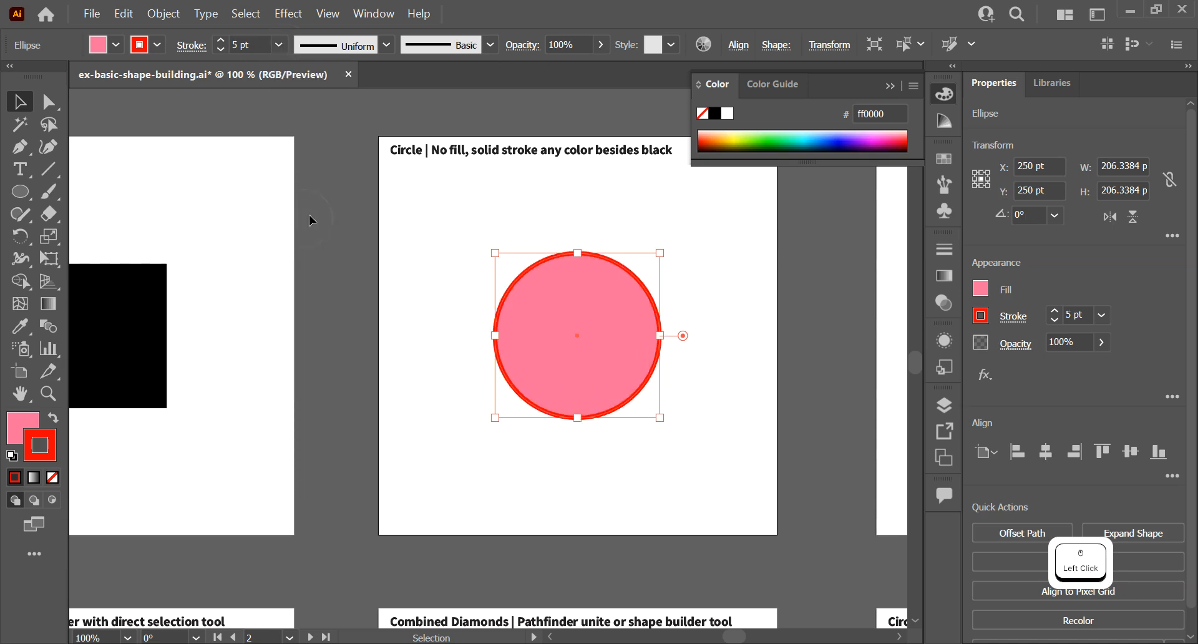
click(486, 211)
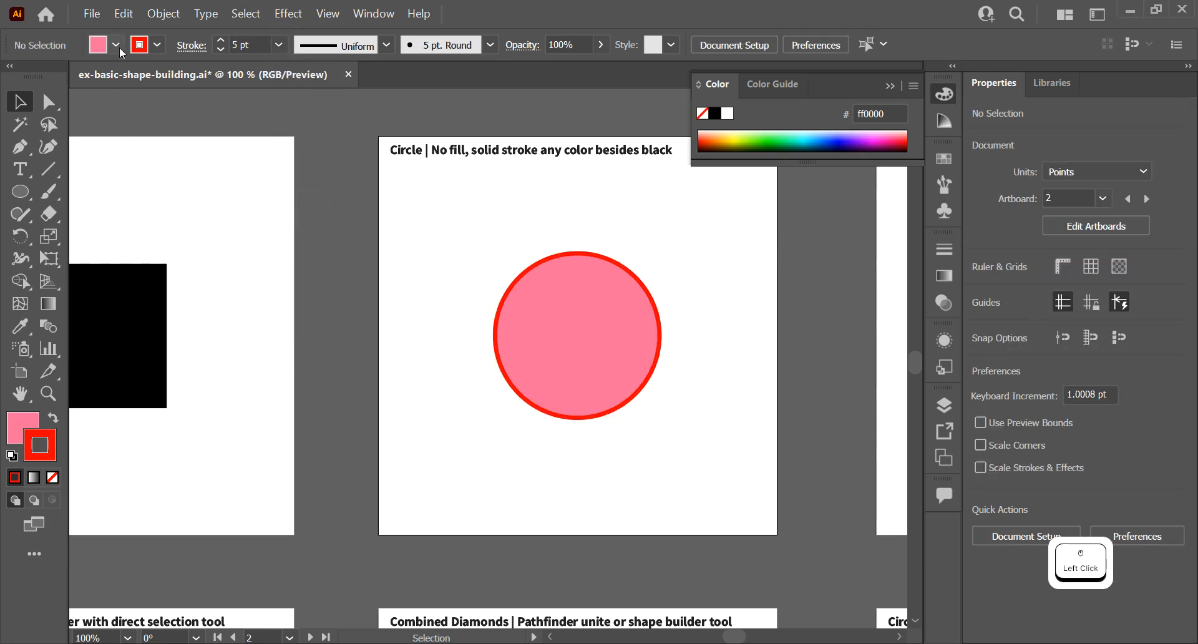
Try a bright pink swatch as the circle's fill, and set the fill to None
click(594, 318)
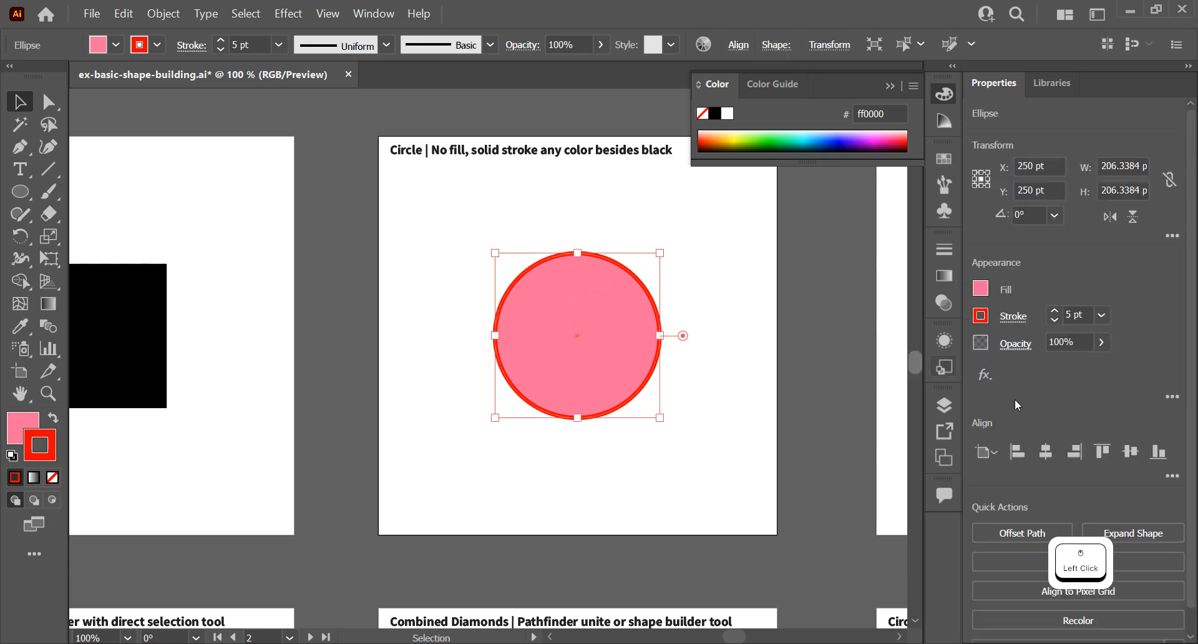
click(983, 289)
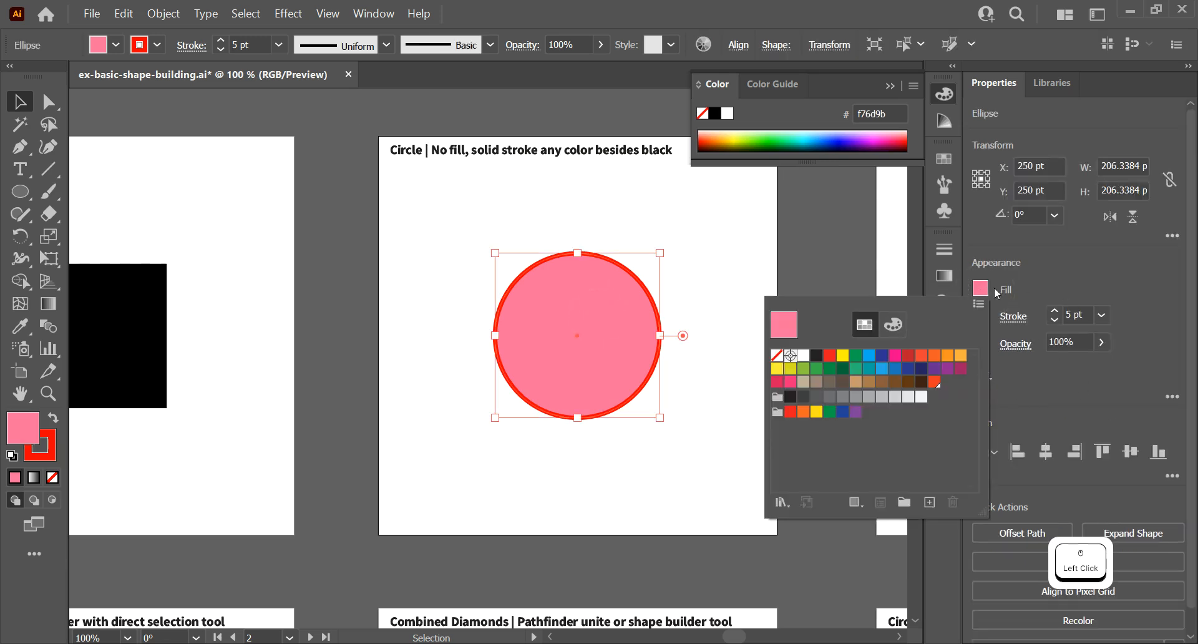
click(776, 355)
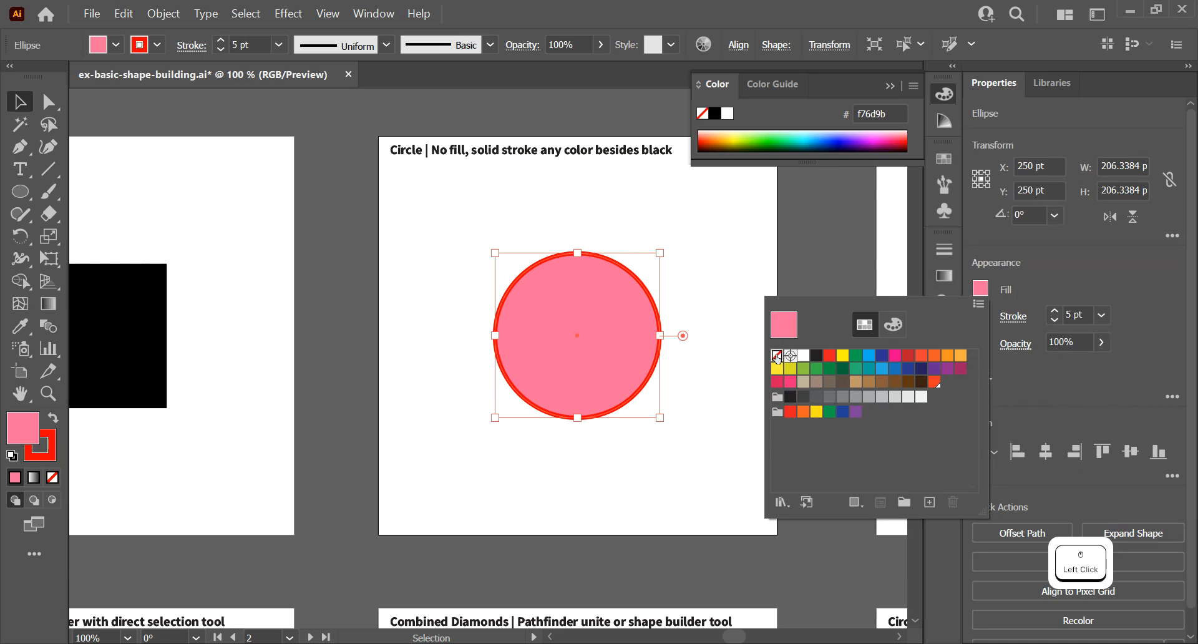
click(790, 381)
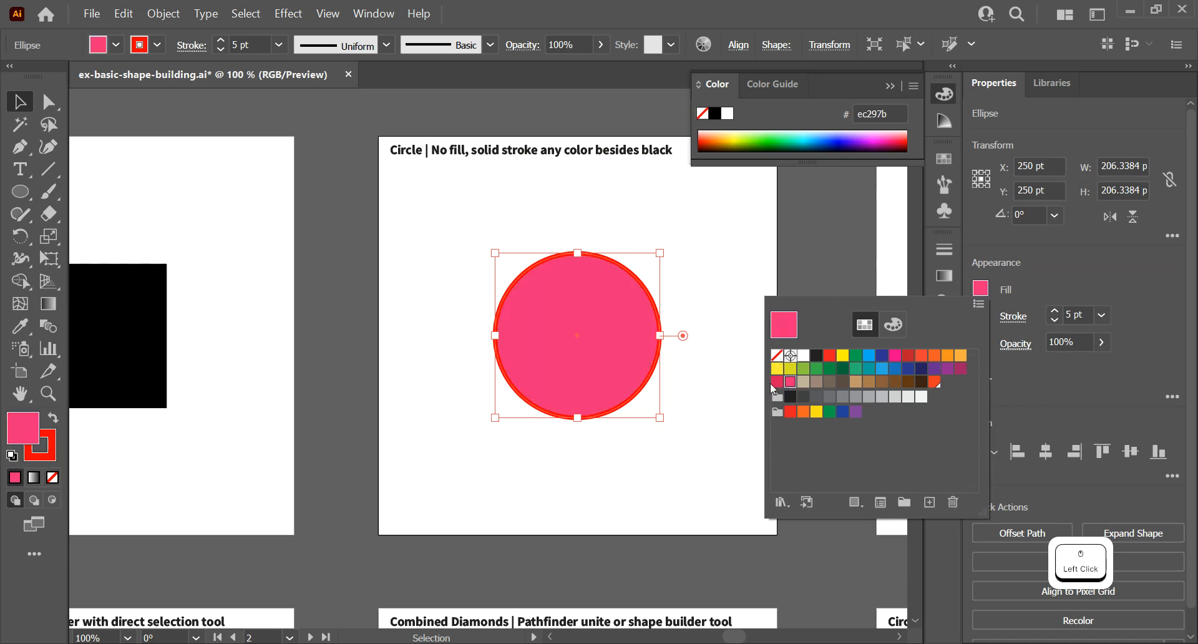
click(53, 478)
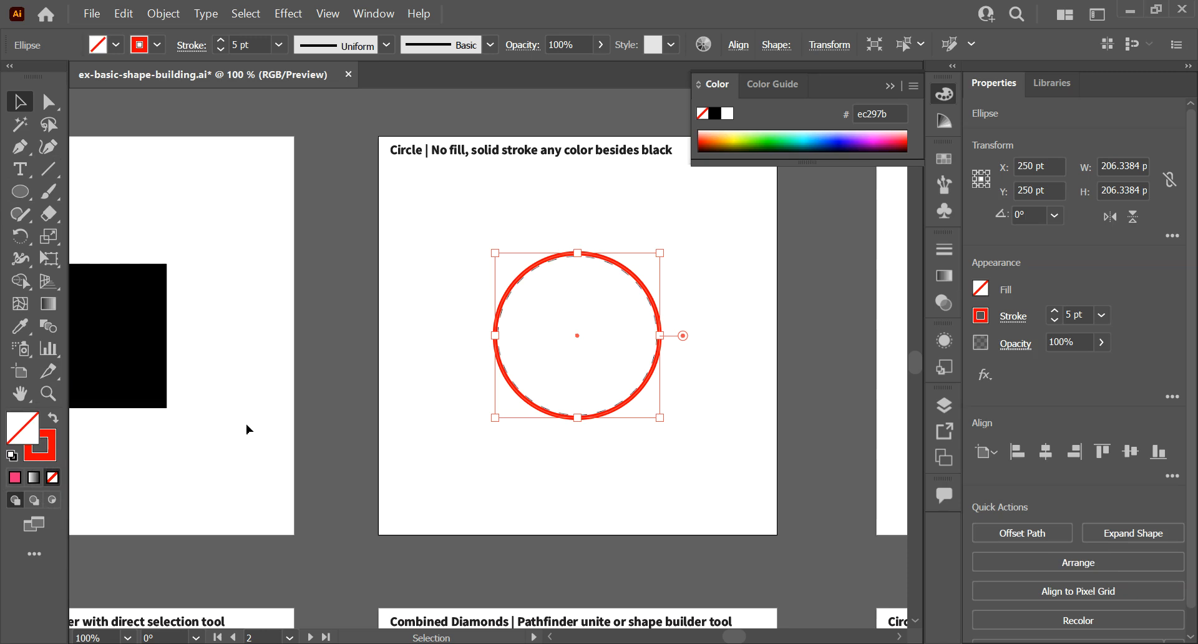
key(slash)
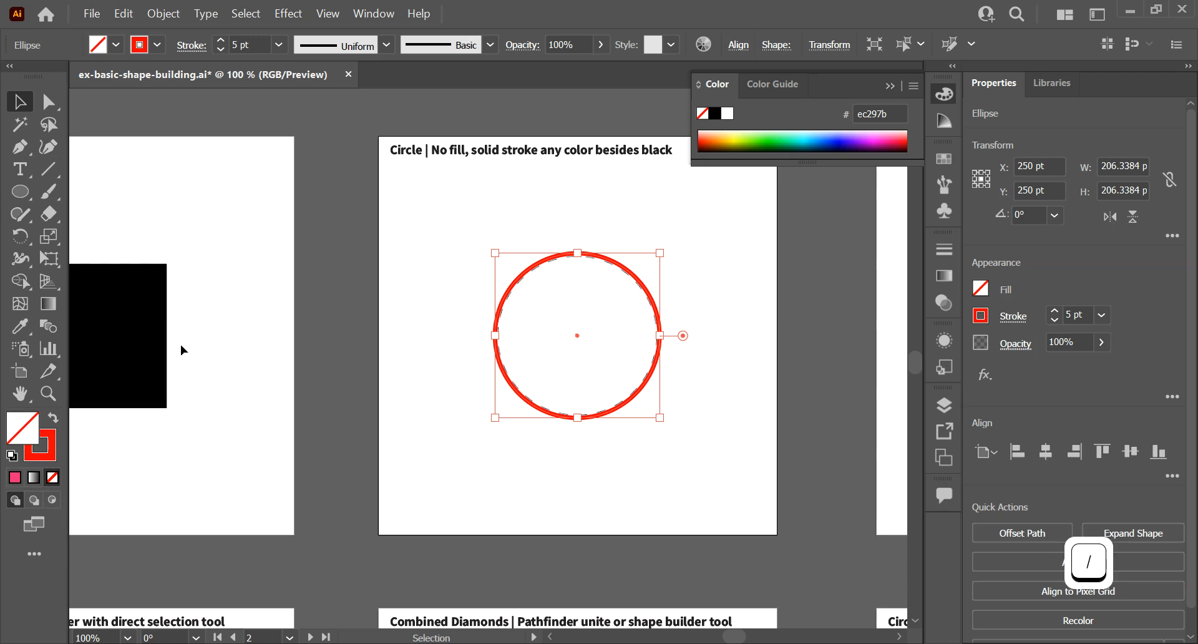
Restore the circle's pink fill and undo a trial removal of it
click(14, 478)
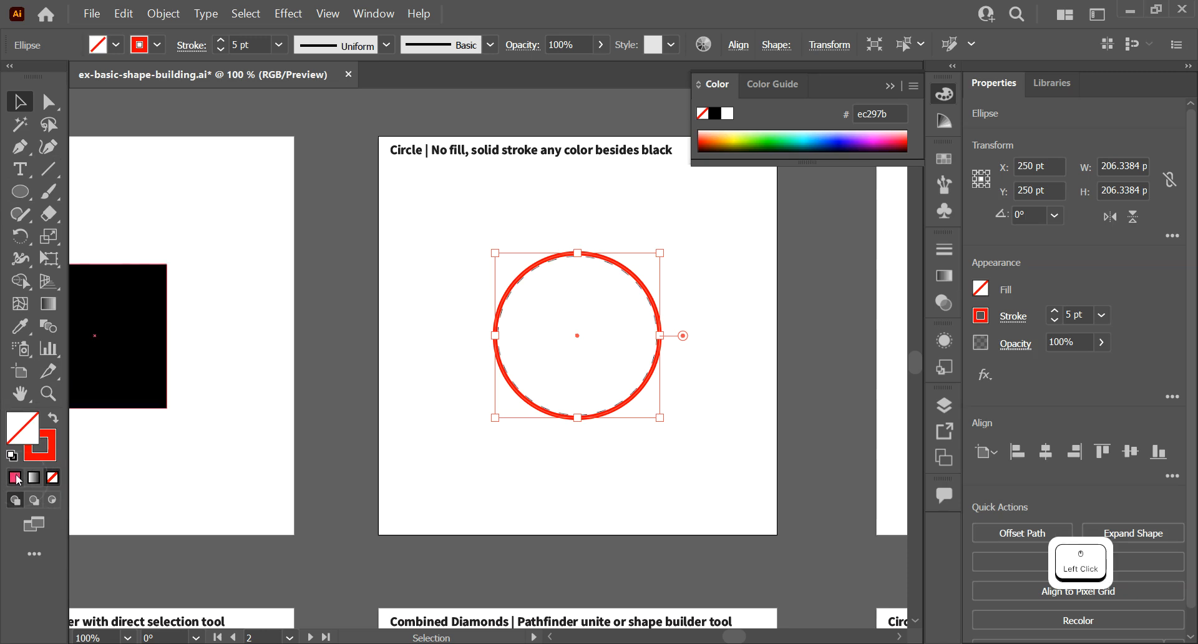
click(473, 247)
click(565, 331)
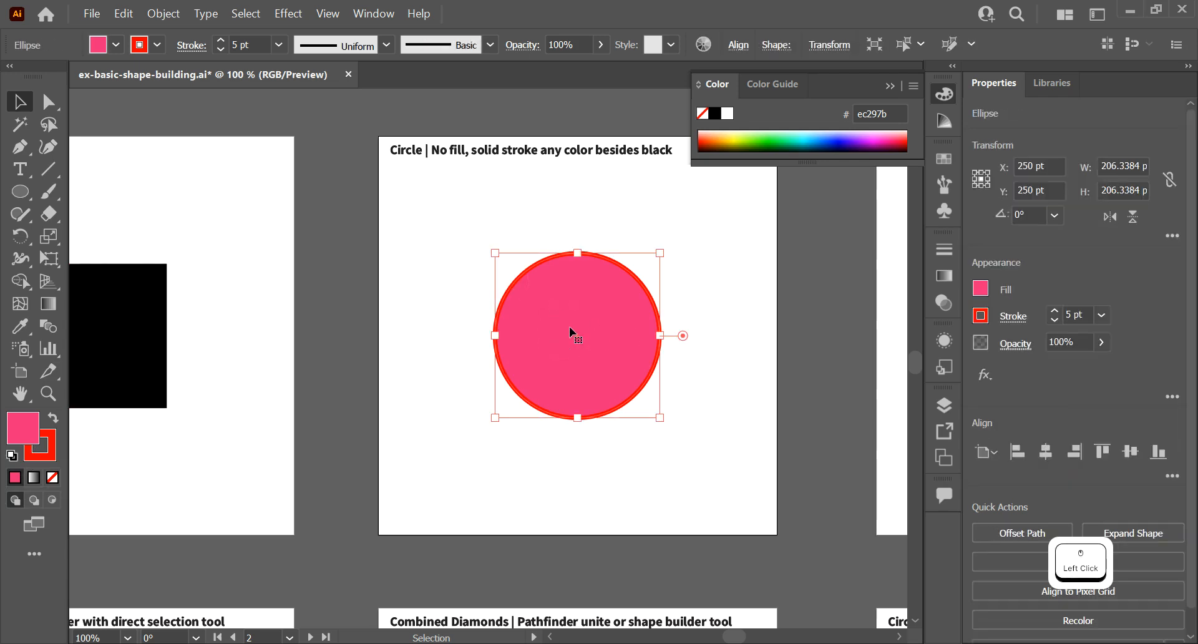
key(slash)
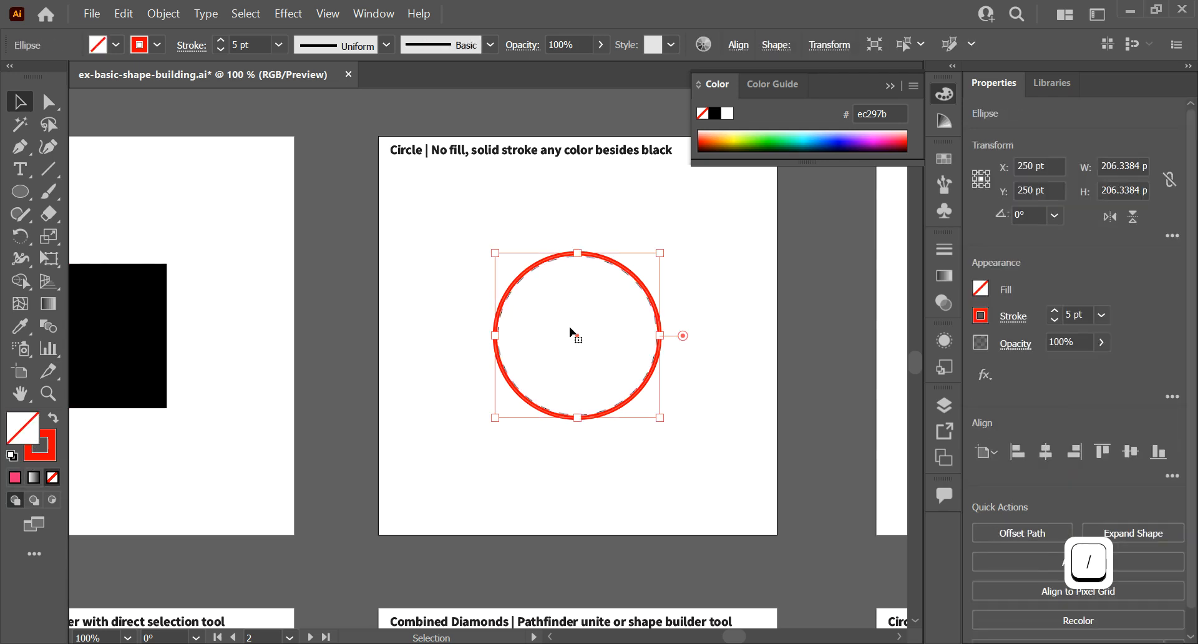
key(ctrl+z)
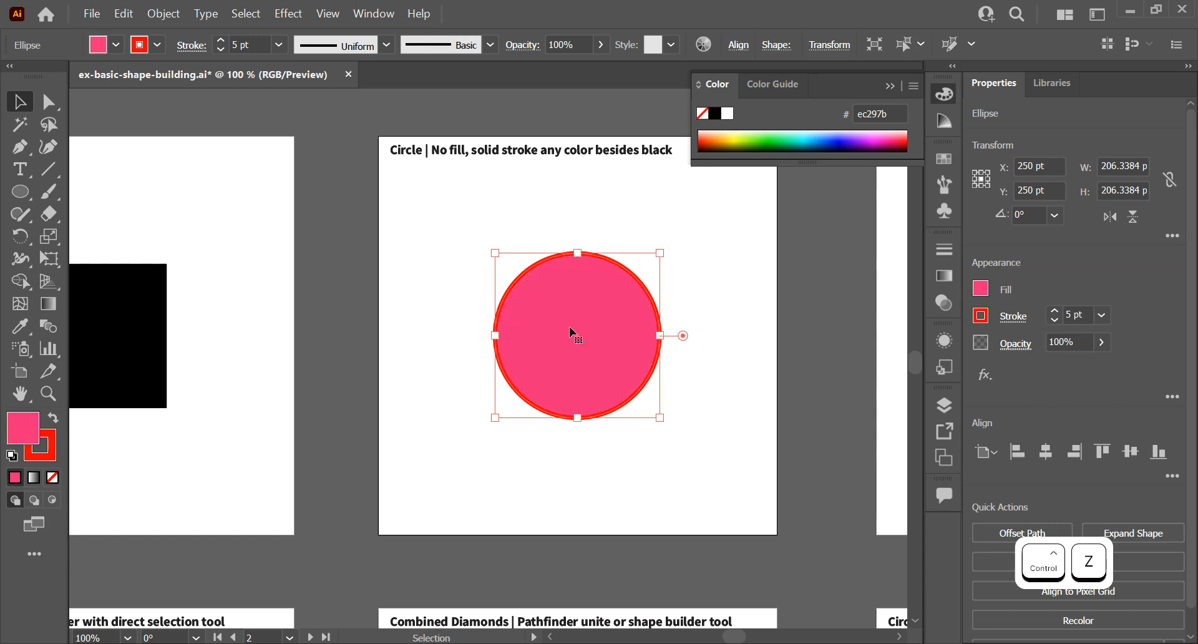
Swap the circle's fill and stroke colors back and forth, ending with pink fill and red stroke
click(53, 420)
click(53, 421)
click(53, 420)
click(54, 422)
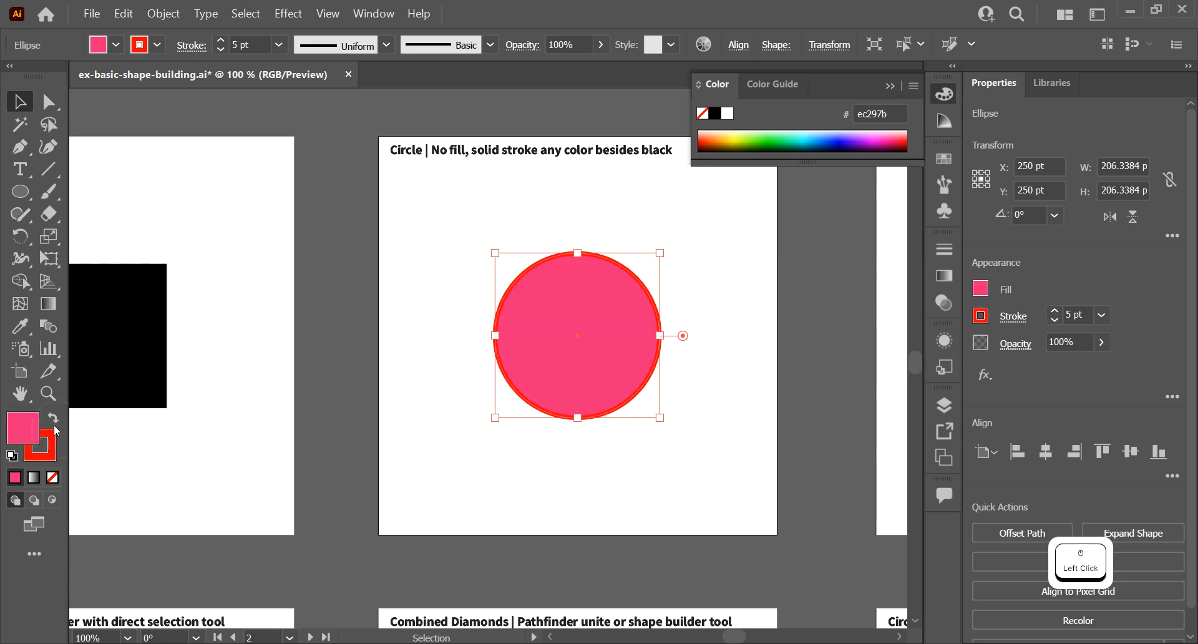
click(53, 421)
click(53, 421)
key(shift+x)
key(shift+x)
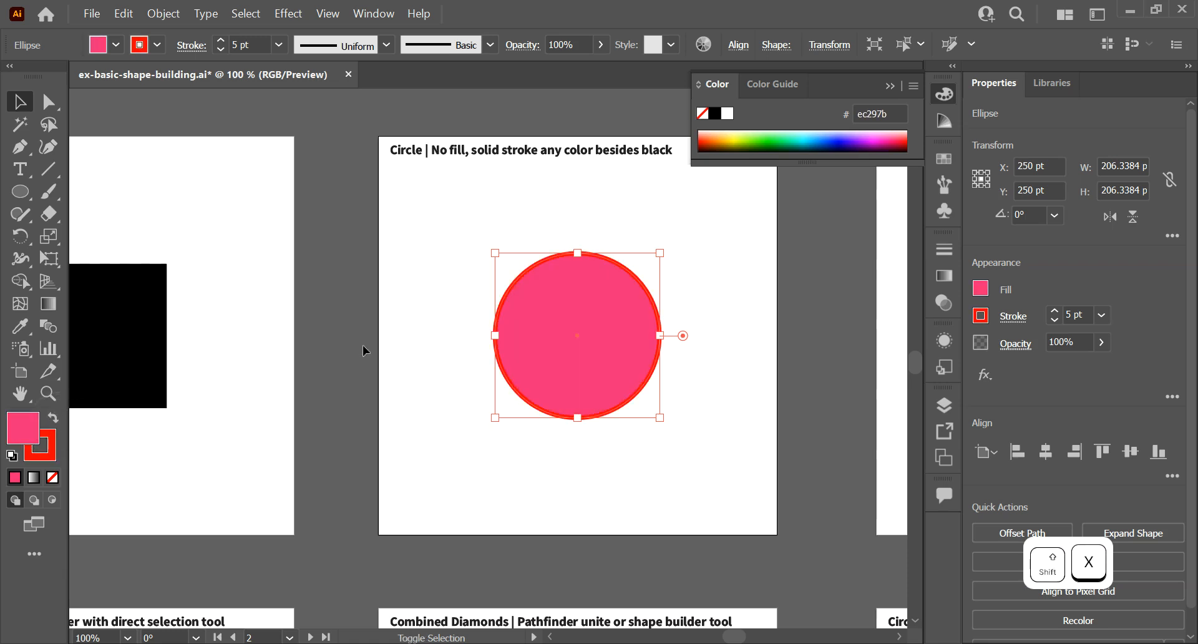
Toggle the active color between fill and stroke, remove the circle's fill, and deselect the circle
key(x)
key(x)
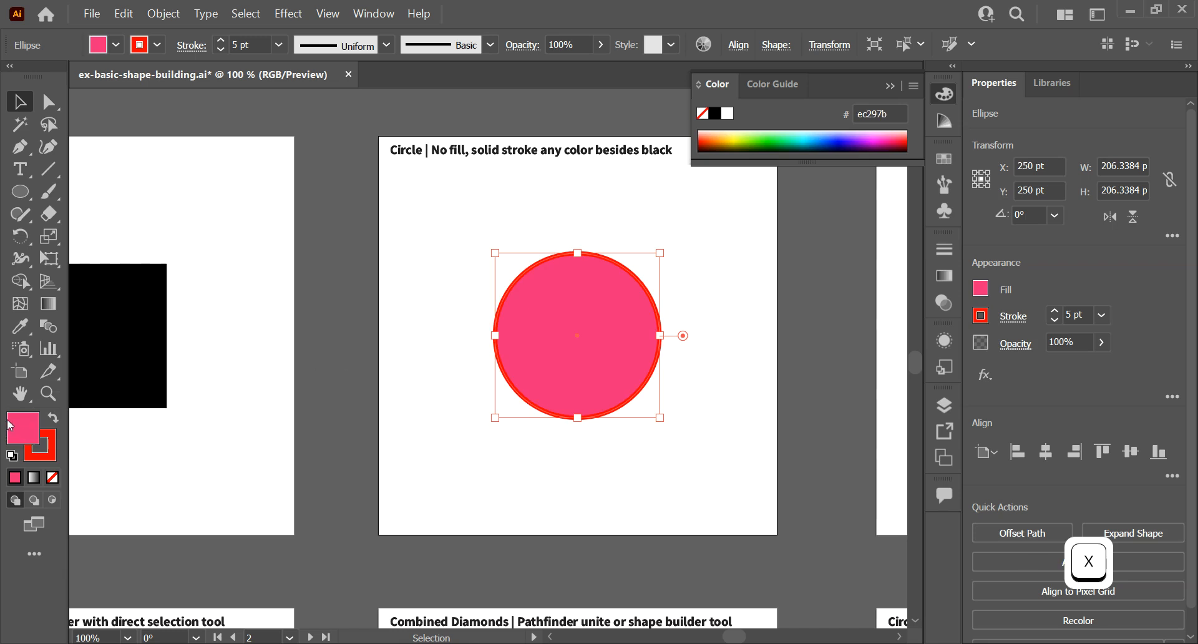
key(x)
key(x)
key(slash)
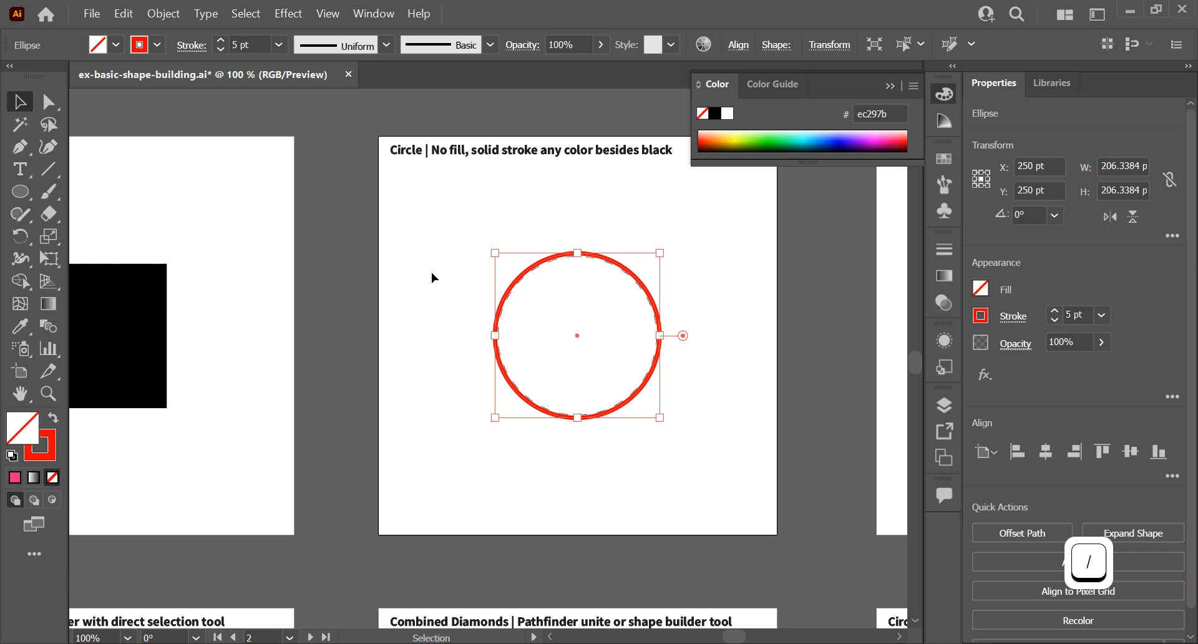
click(432, 272)
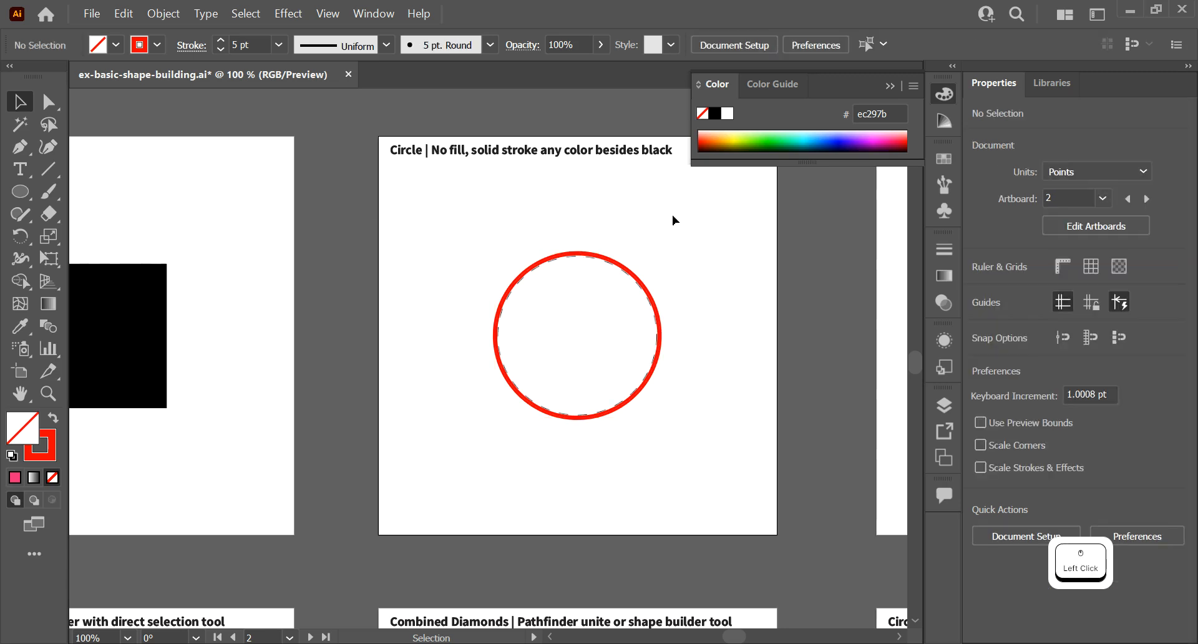
Draw a three-sided polygon with a level base, about 188 pt wide and 163 pt high, on the Triangle artboard
drag(700, 213, 262, 214)
drag(567, 206, 357, 214)
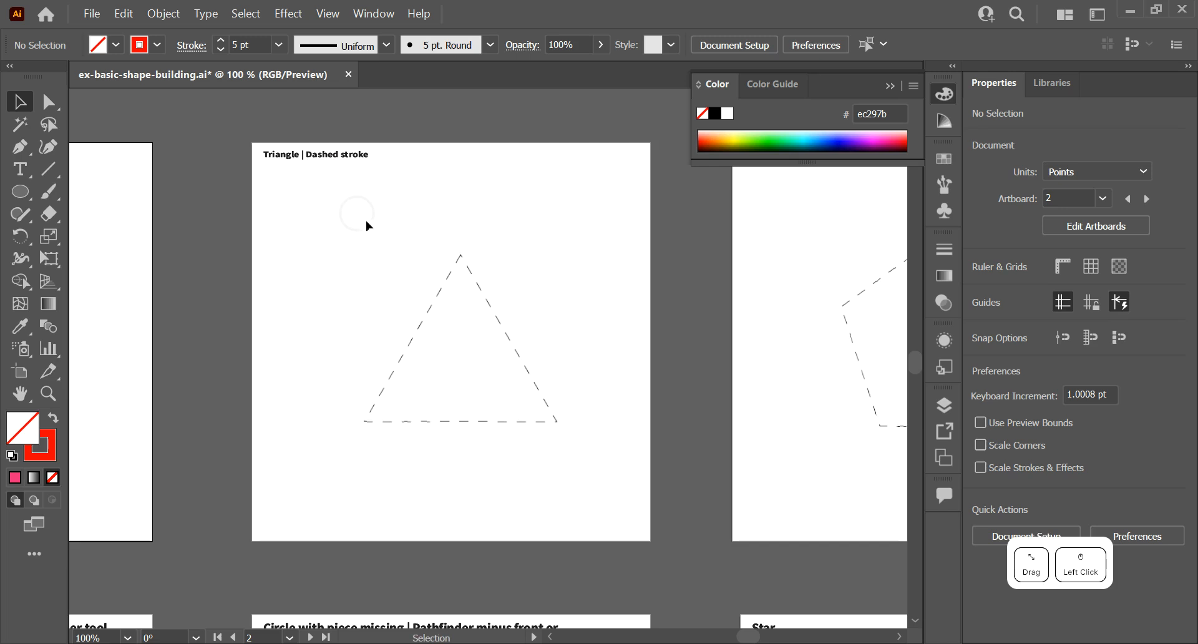
click(22, 192)
click(22, 192)
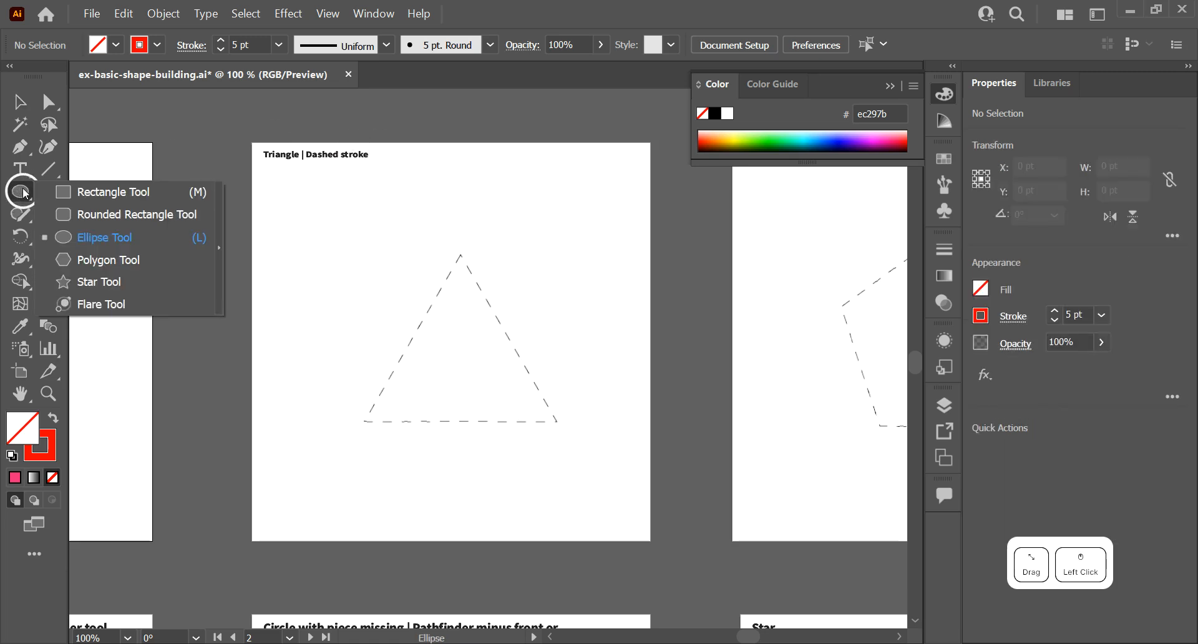
click(81, 260)
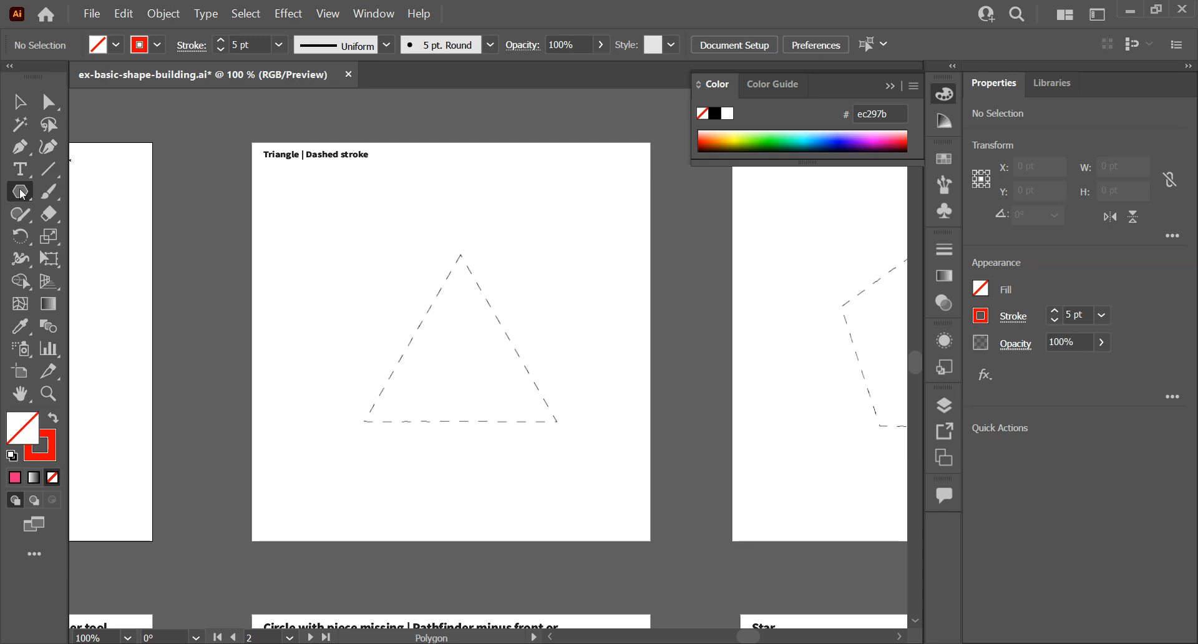
mouse_move(346, 237)
mouse_down()
mouse_move(487, 342)
mouse_move(393, 133)
mouse_move(348, 133)
mouse_move(390, 139)
mouse_move(408, 124)
mouse_move(353, 123)
mouse_move(362, 162)
mouse_move(347, 172)
mouse_move(329, 157)
mouse_move(346, 166)
mouse_move(340, 181)
mouse_move(343, 156)
mouse_up()
key(Up)
key(Down)
key(Down)
key(Down)
key(Down)
key(Up)
key(Up)
key(Up)
key(Up)
key(Up)
key(Up)
key(Down)
key(Down)
key(Down)
key(Down)
key(Down)
key(Down)
key(shift)
Align the triangle with the dashed template's lower-right corner and scale it proportionally to about 239 by 207 pt to cover the template
key(v)
drag(472, 301, 518, 357)
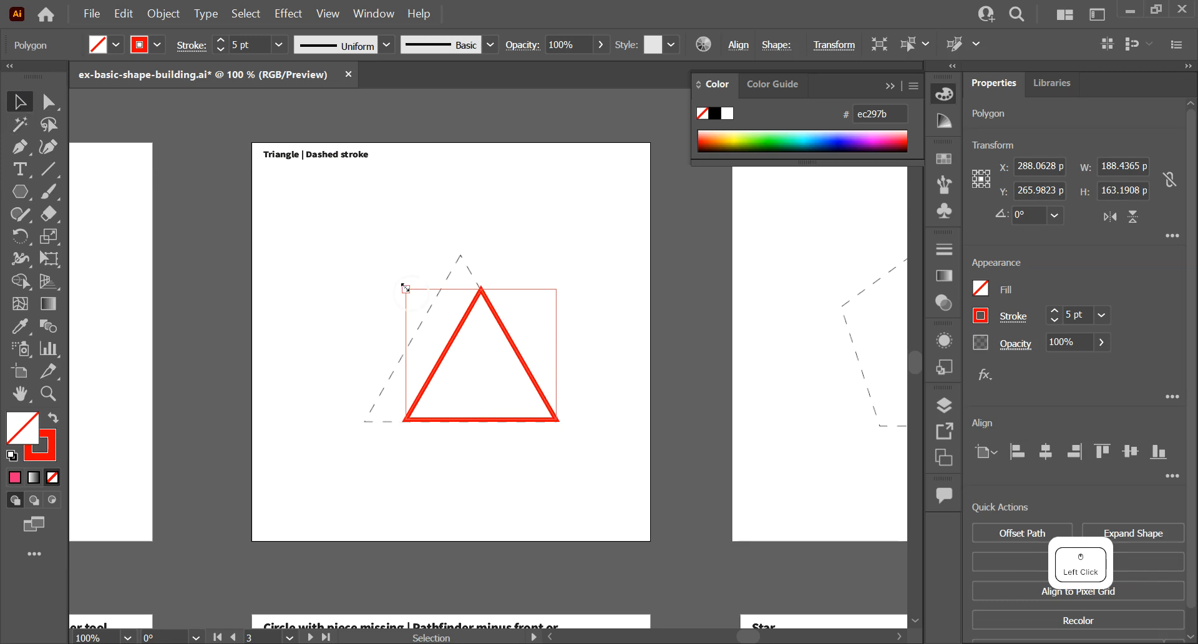
drag(405, 288, 366, 254)
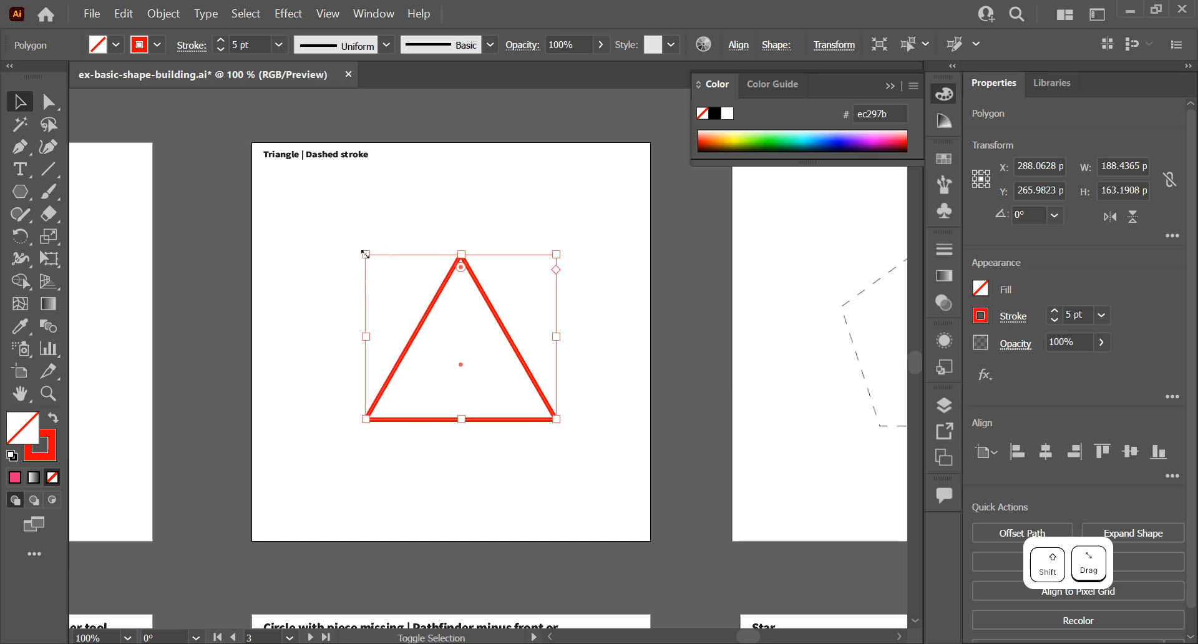
click(492, 196)
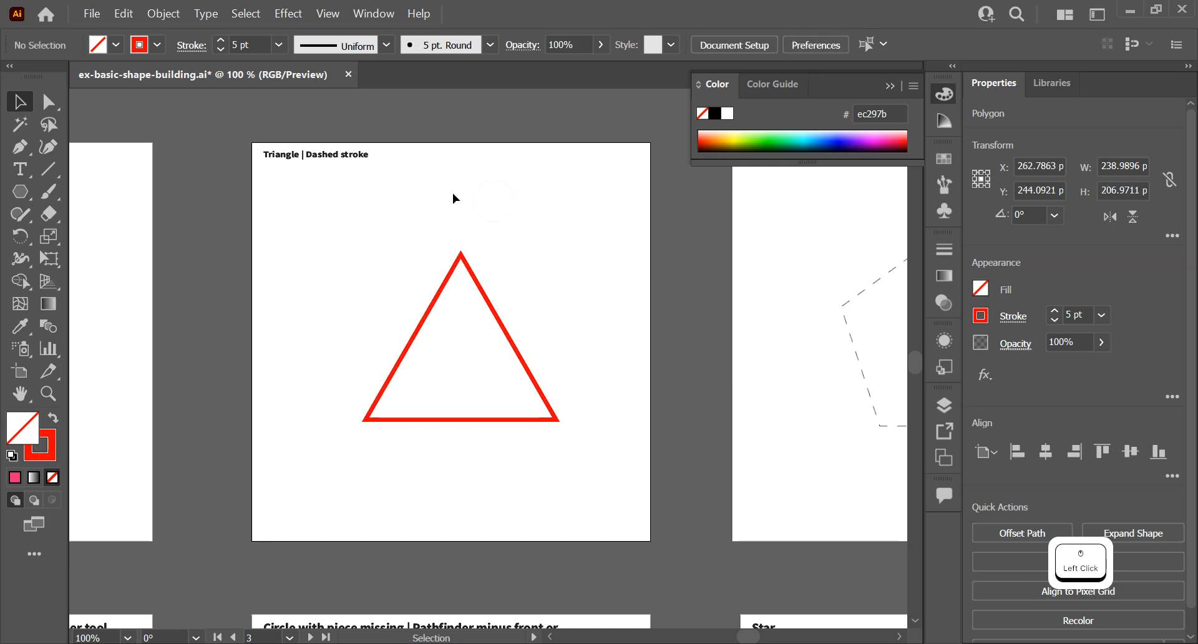
Turn on a dashed line with a 12 pt dash for the triangle's stroke and deselect the triangle
click(506, 333)
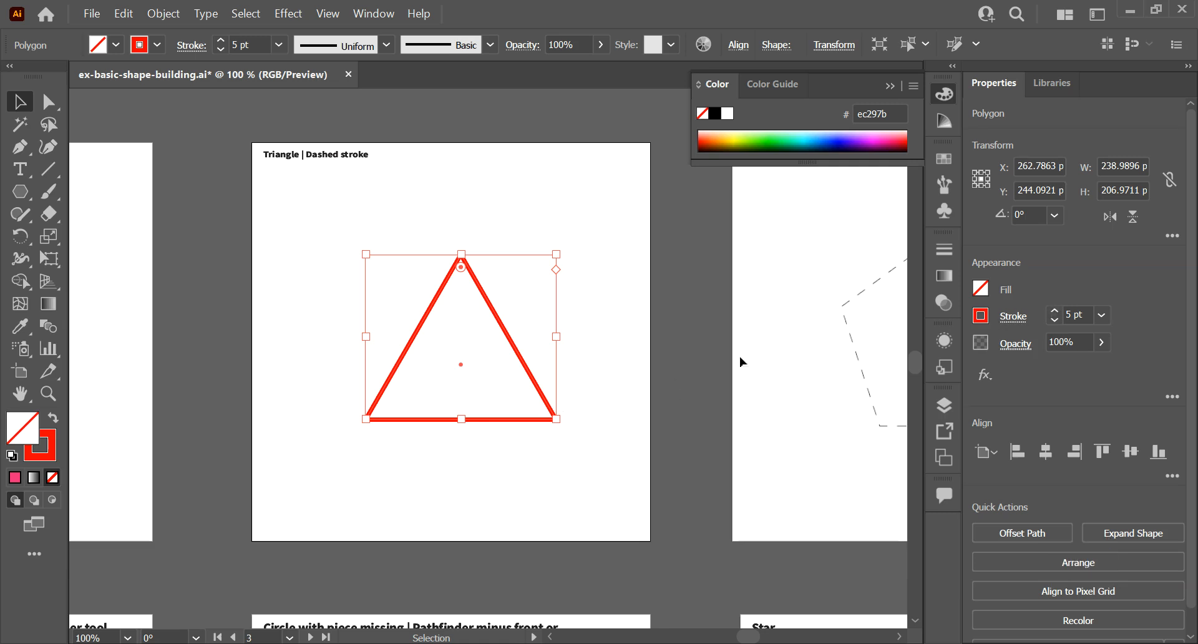
click(1001, 317)
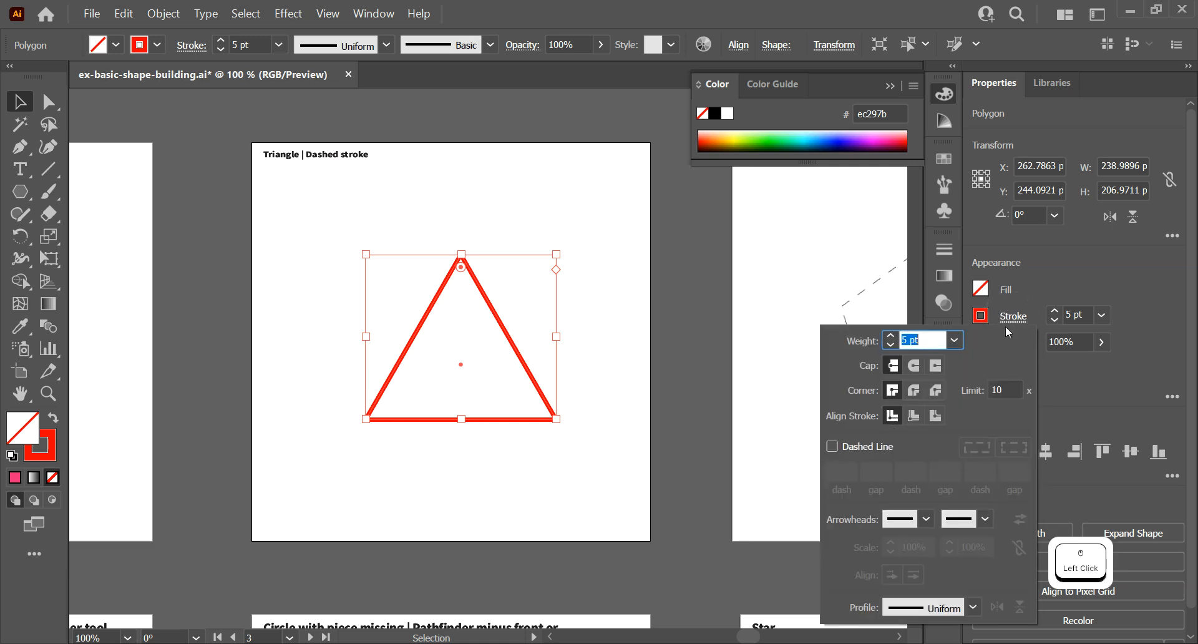
click(831, 447)
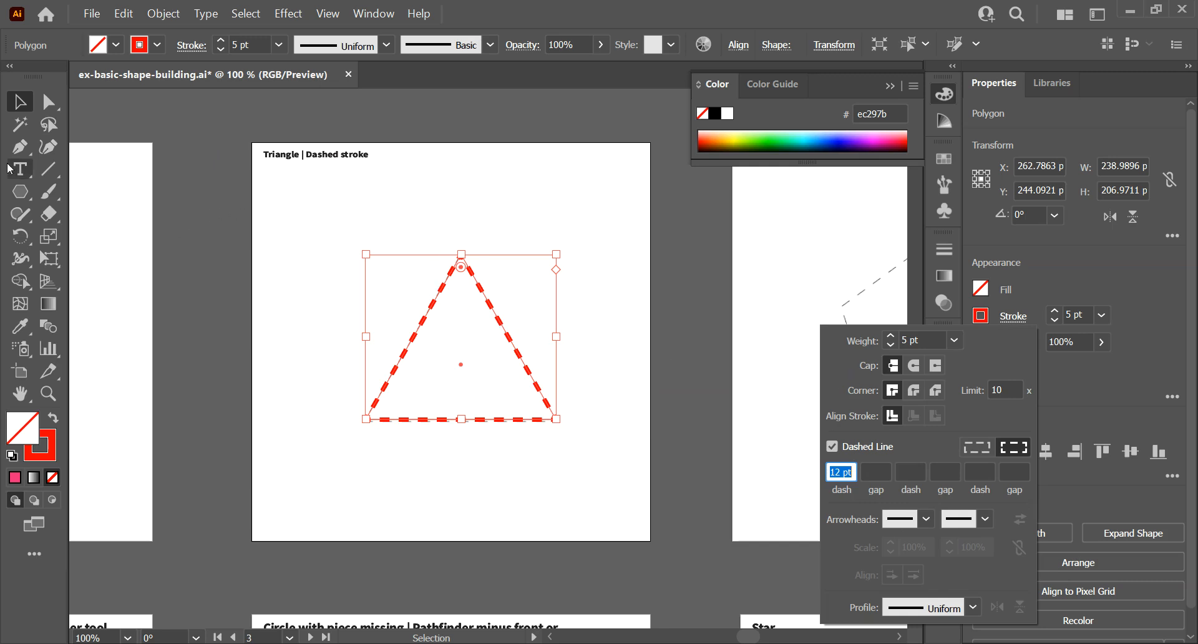
click(564, 193)
click(563, 189)
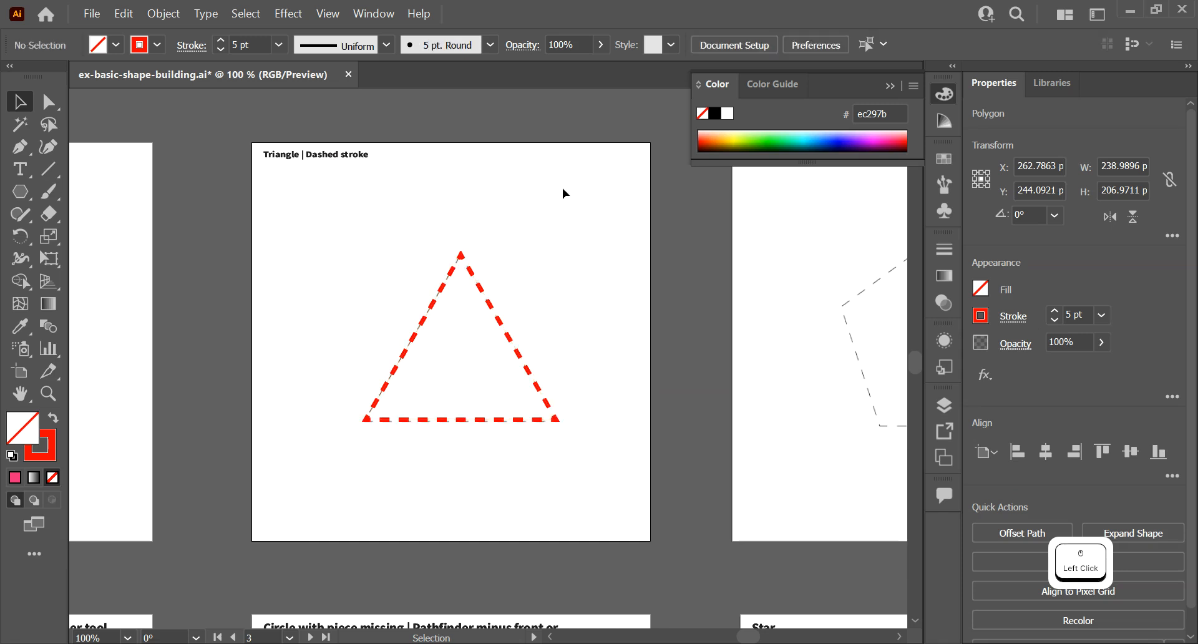
Draw a five-sided polygon with a level base, about 242 pt wide and 230 pt high, on the Pentagon artboard
drag(730, 329, 266, 296)
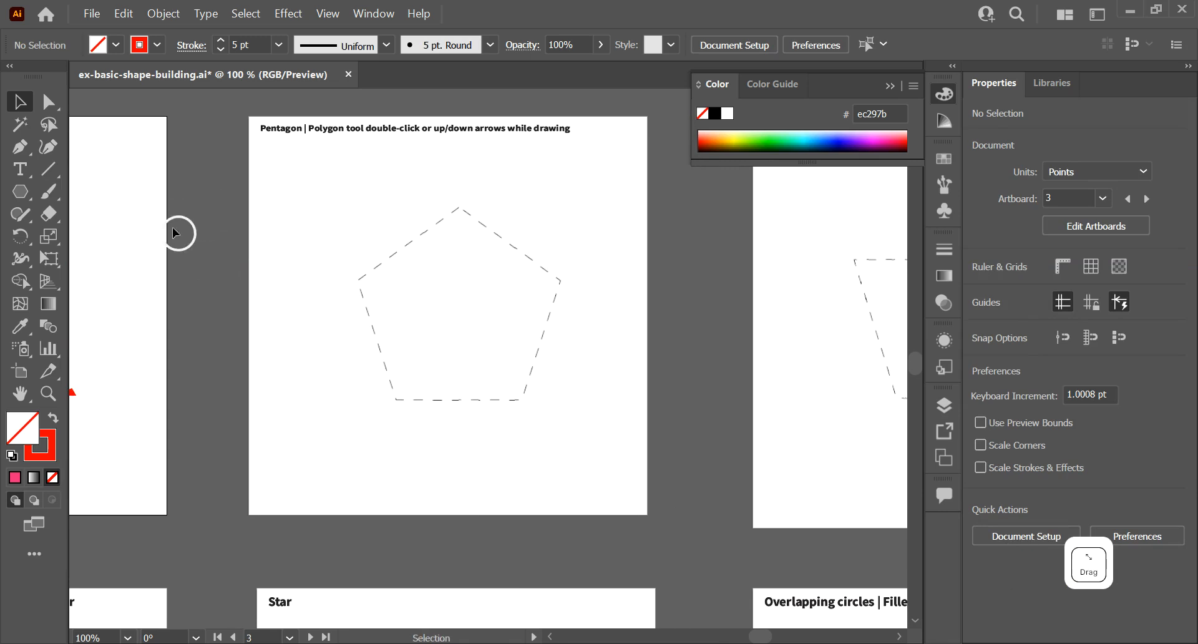
click(29, 195)
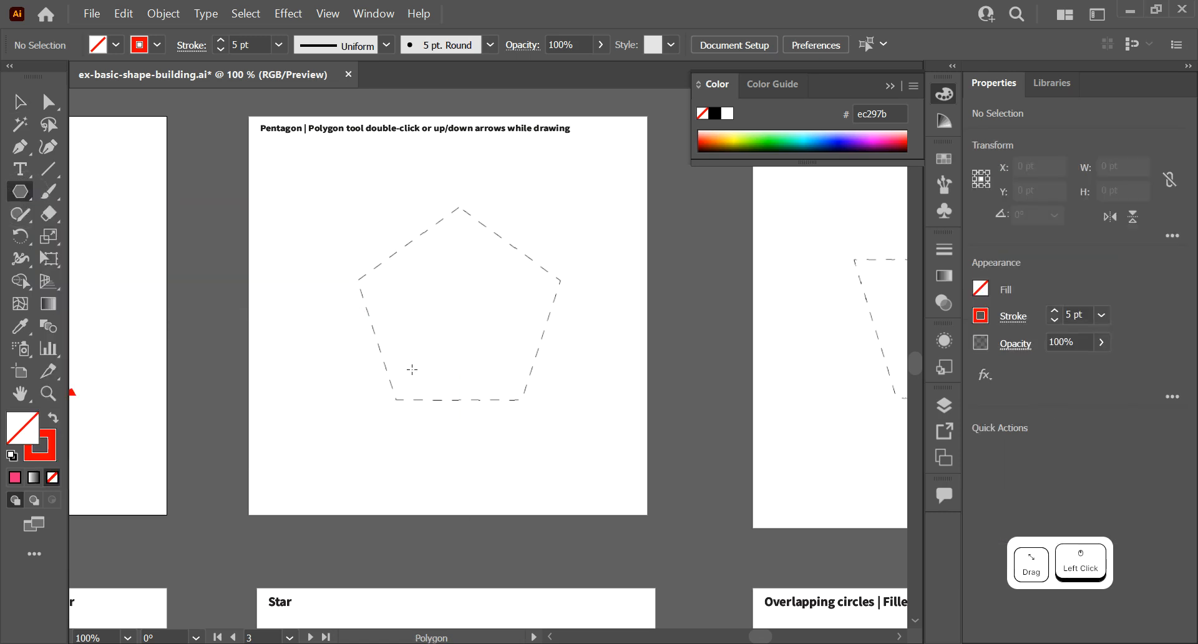
drag(397, 397, 398, 298)
key(shift)
key(Up)
key(Up)
key(v)
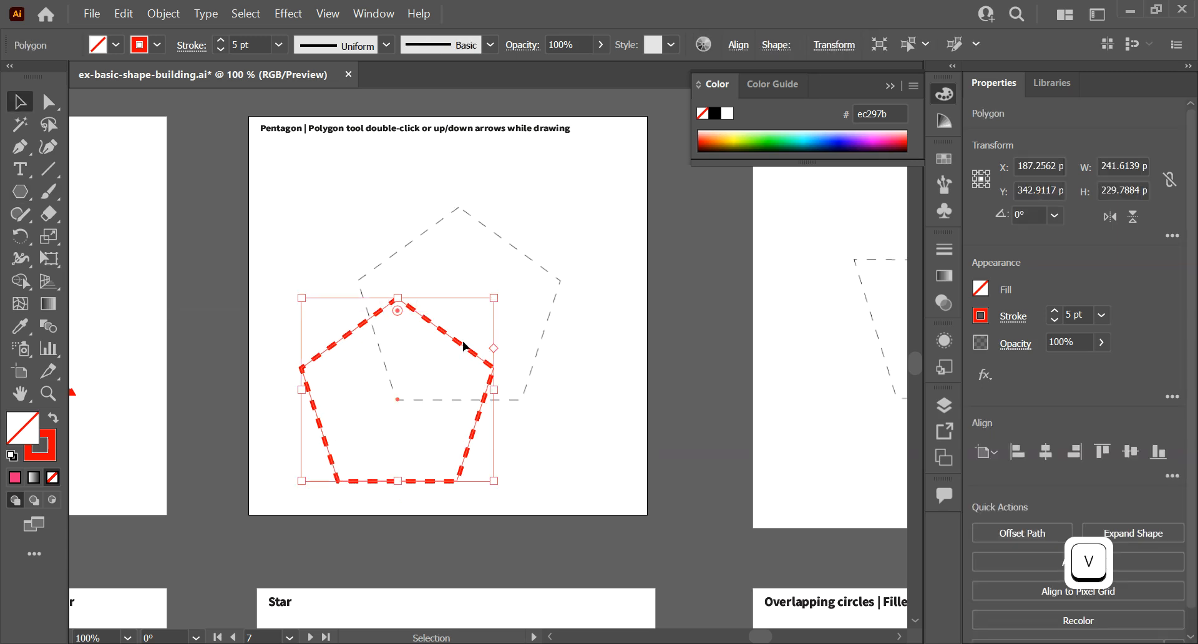
Move the pentagon onto its dashed template and scale it proportionally to about 249 by 237 pt
drag(464, 346, 527, 268)
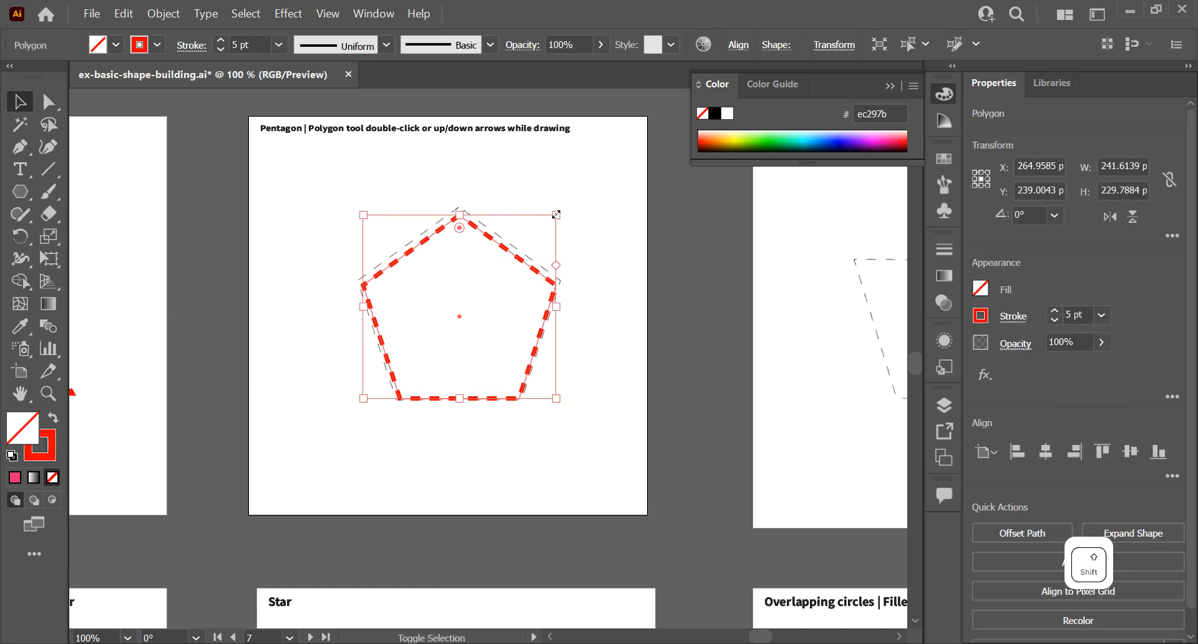
drag(556, 214, 561, 210)
drag(506, 251, 511, 250)
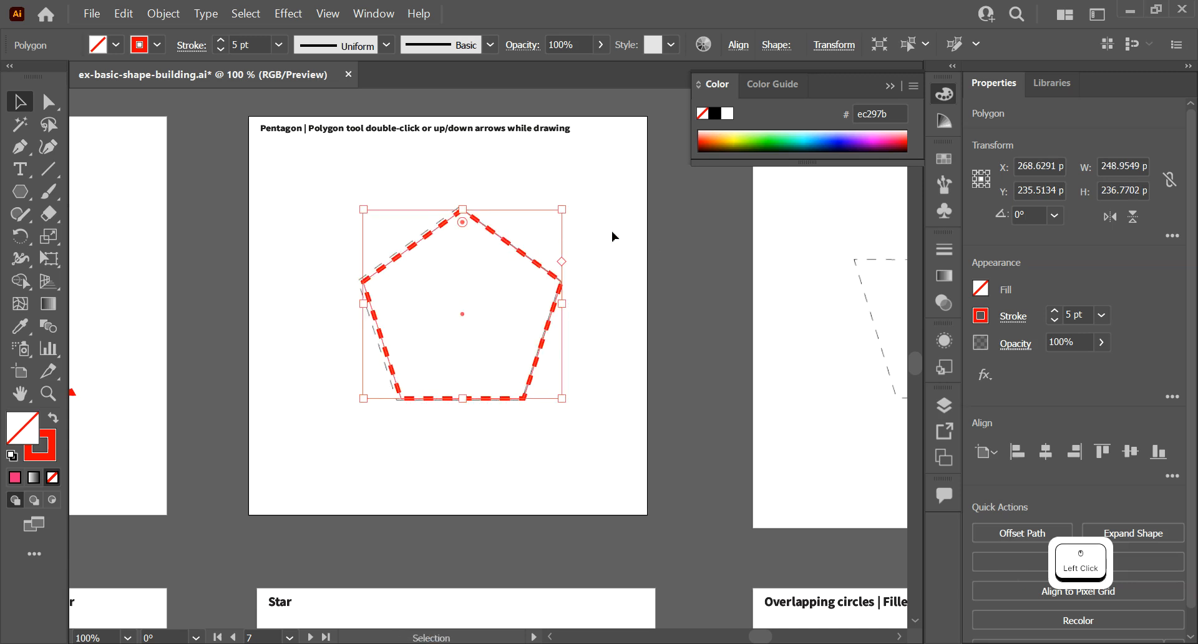
Swap the pentagon's fill and stroke to give it a red fill, and scale it proportionally to cover the template
key(shift+x)
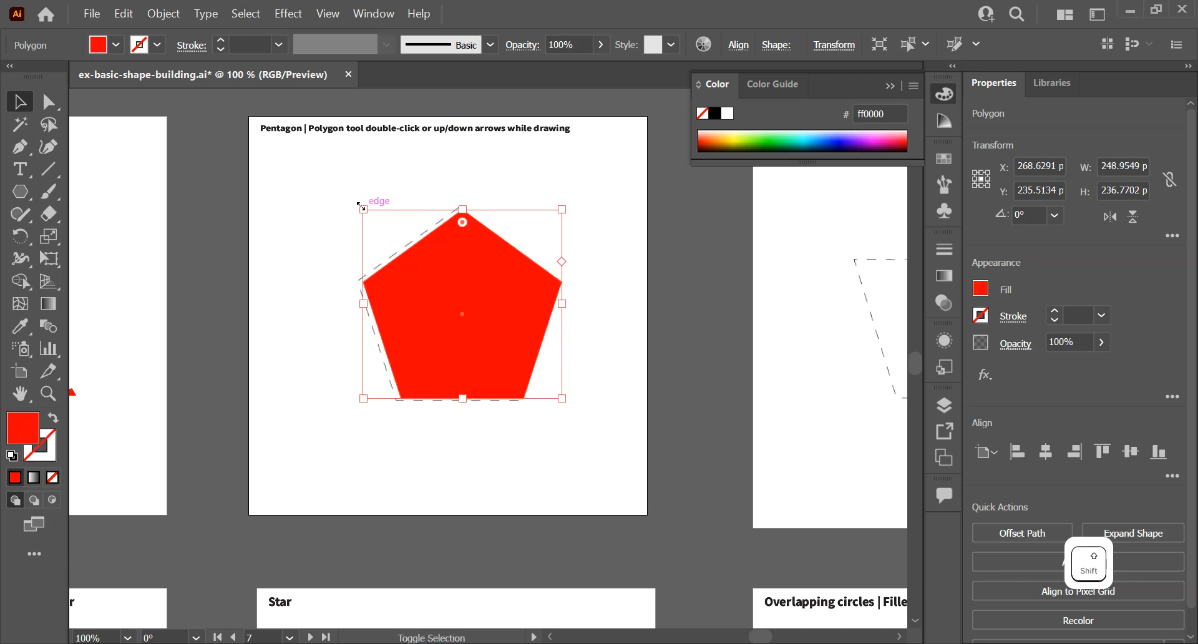
drag(363, 209, 356, 204)
click(664, 265)
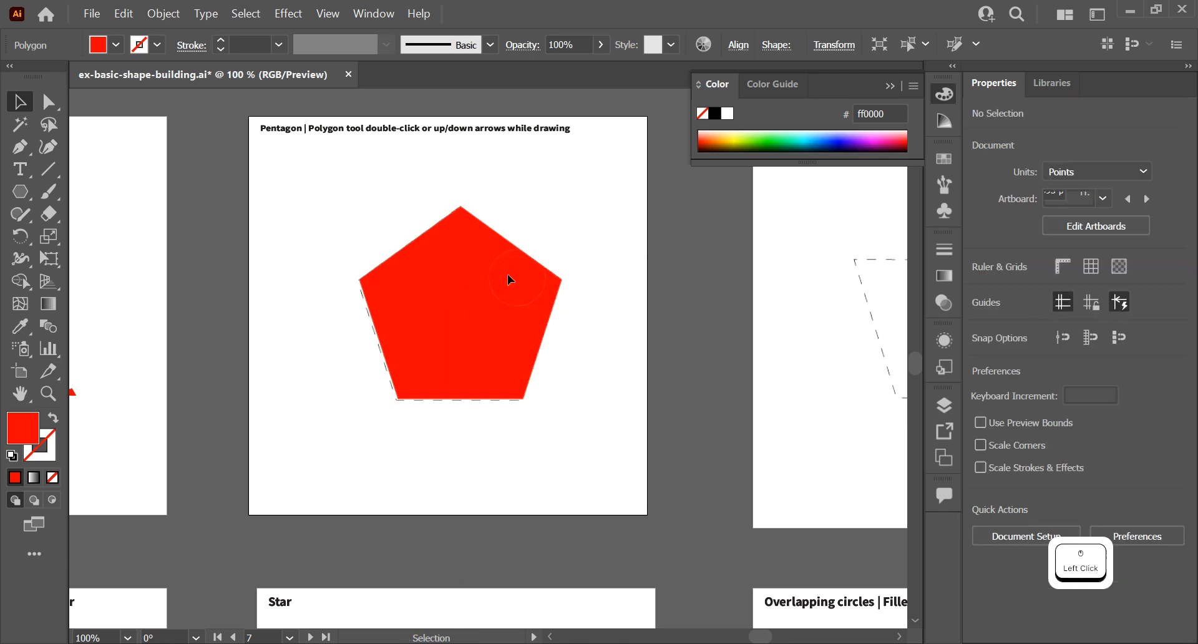
drag(511, 273, 448, 238)
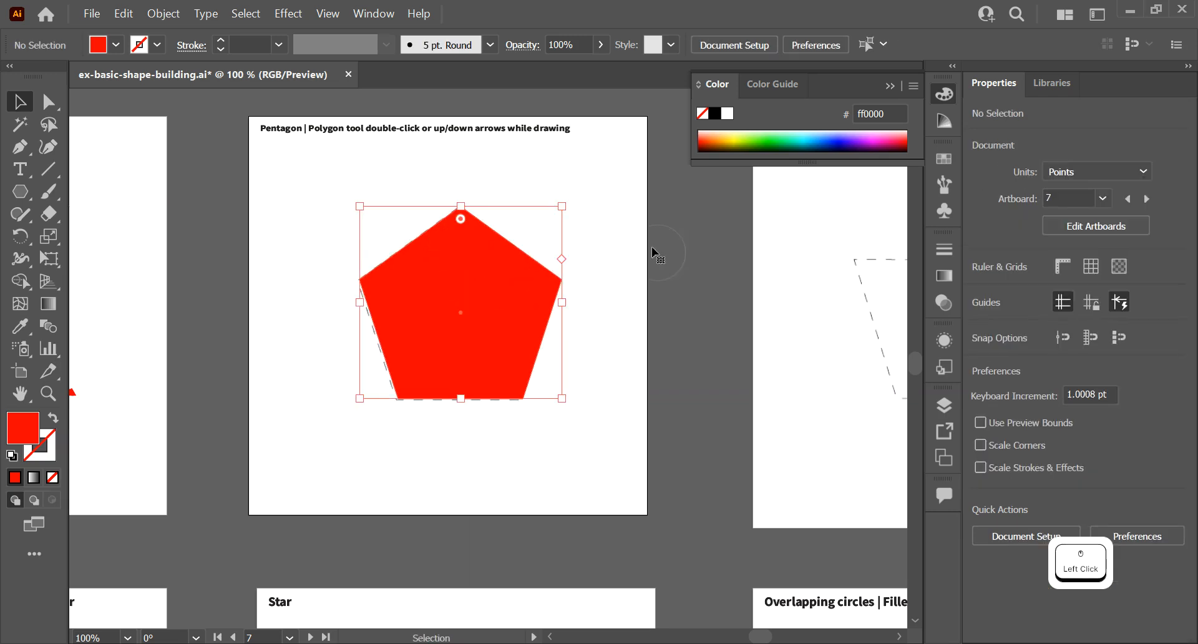
click(672, 279)
Draw a black-filled rectangle about 247 pt wide and 176 pt high over the template on the Quadrilateral artboard
drag(649, 290, 222, 282)
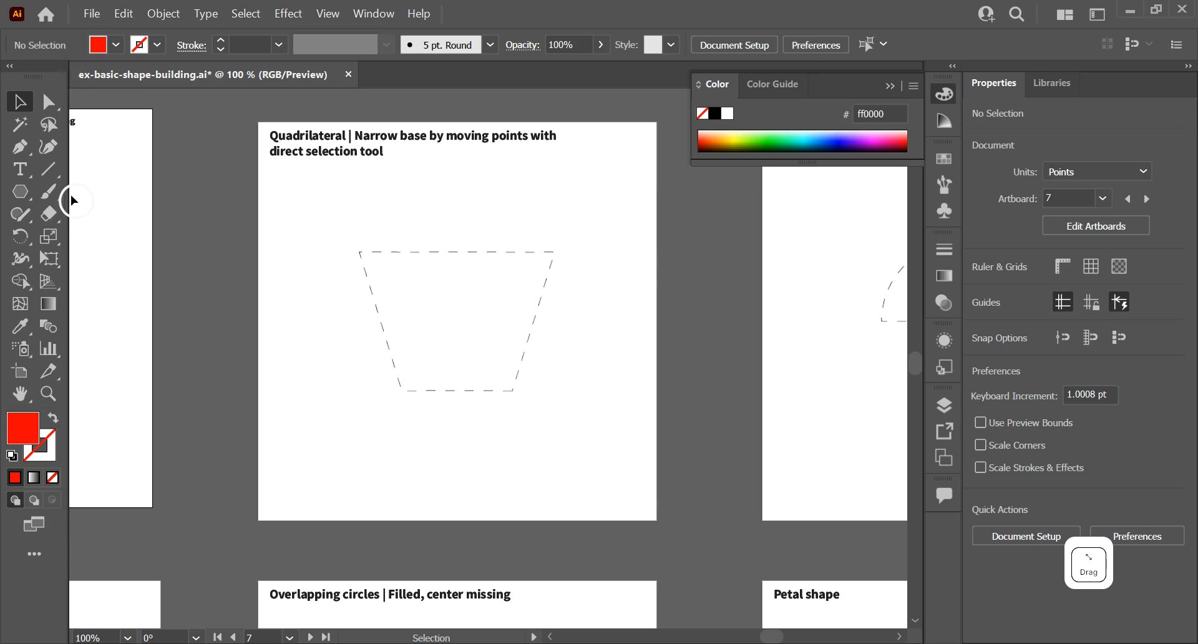
click(23, 195)
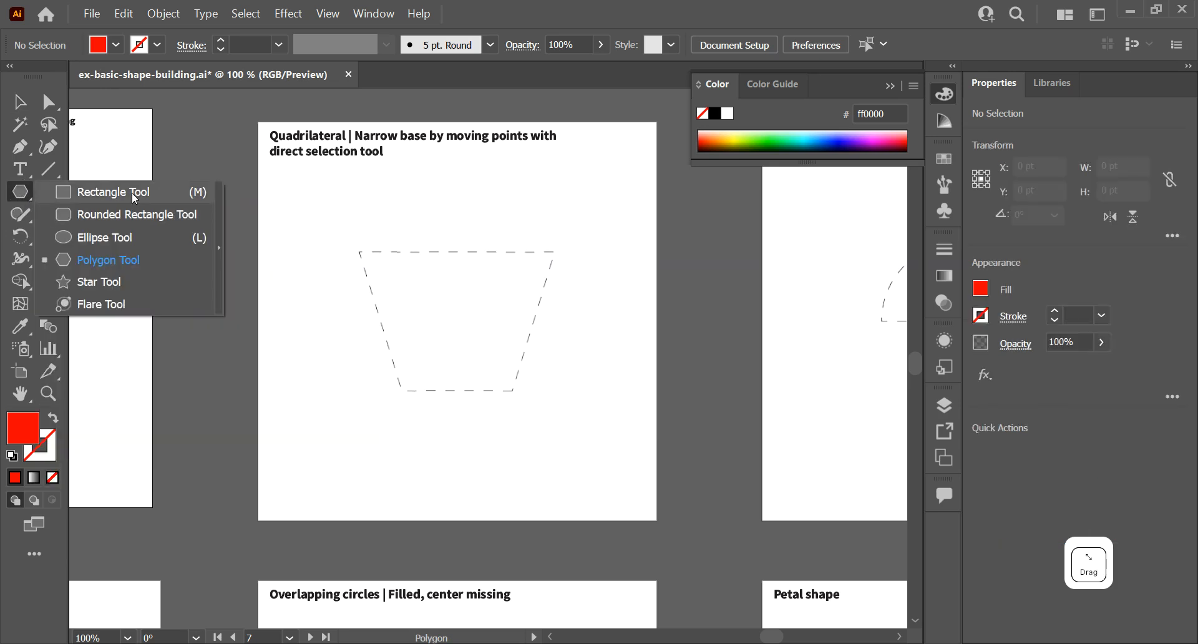
click(132, 192)
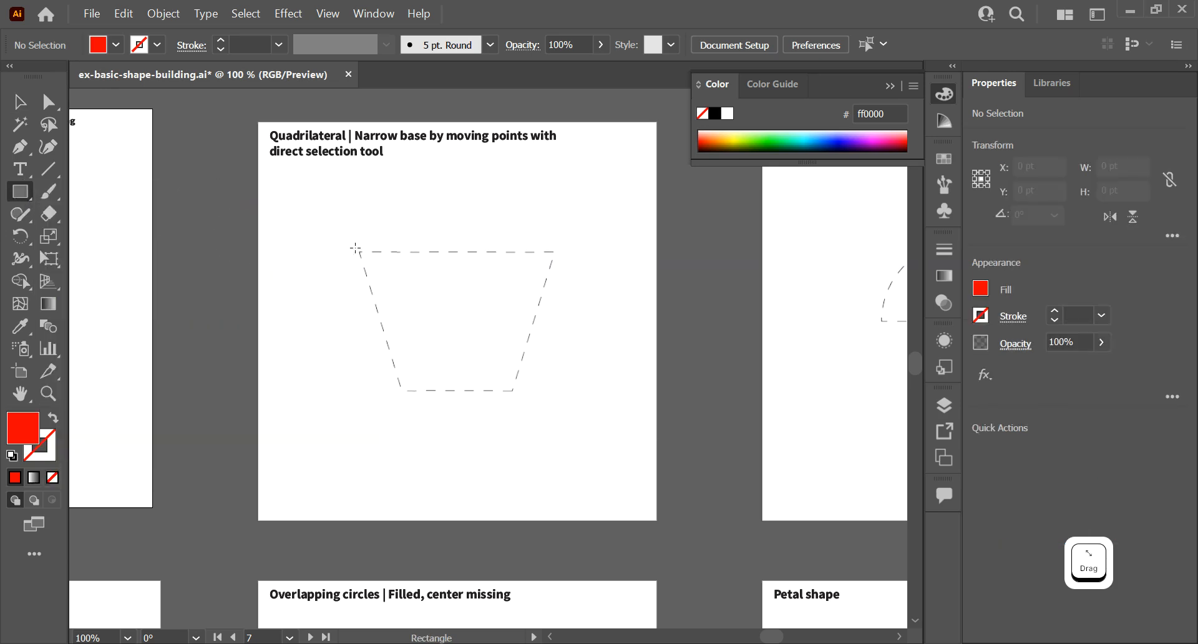
double_click(24, 431)
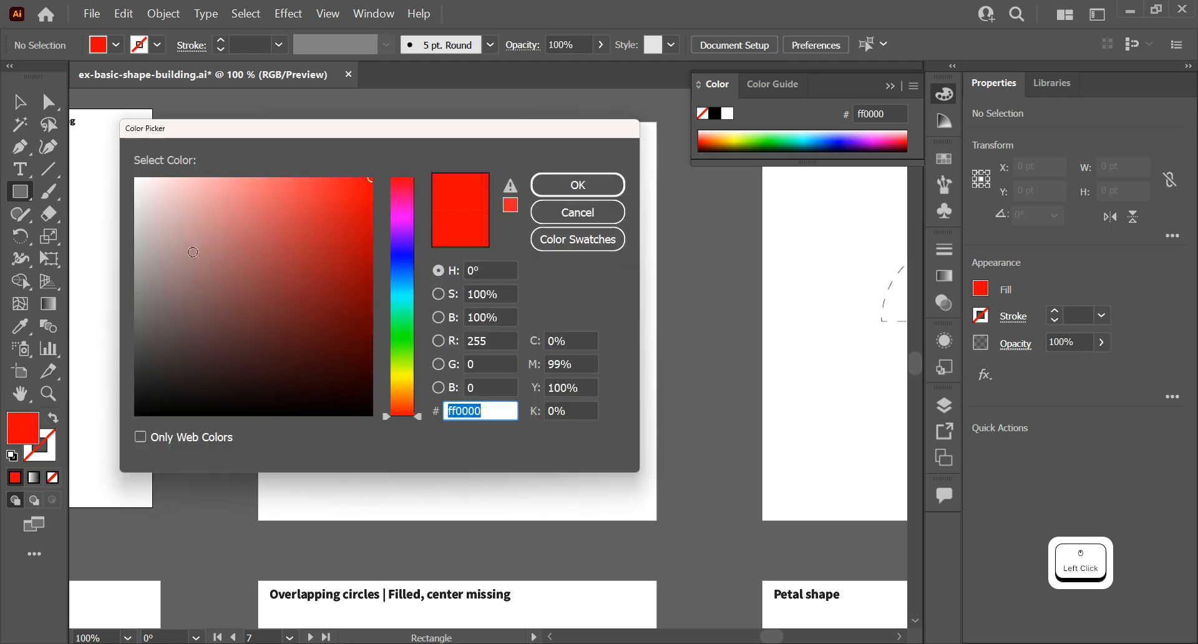
click(581, 185)
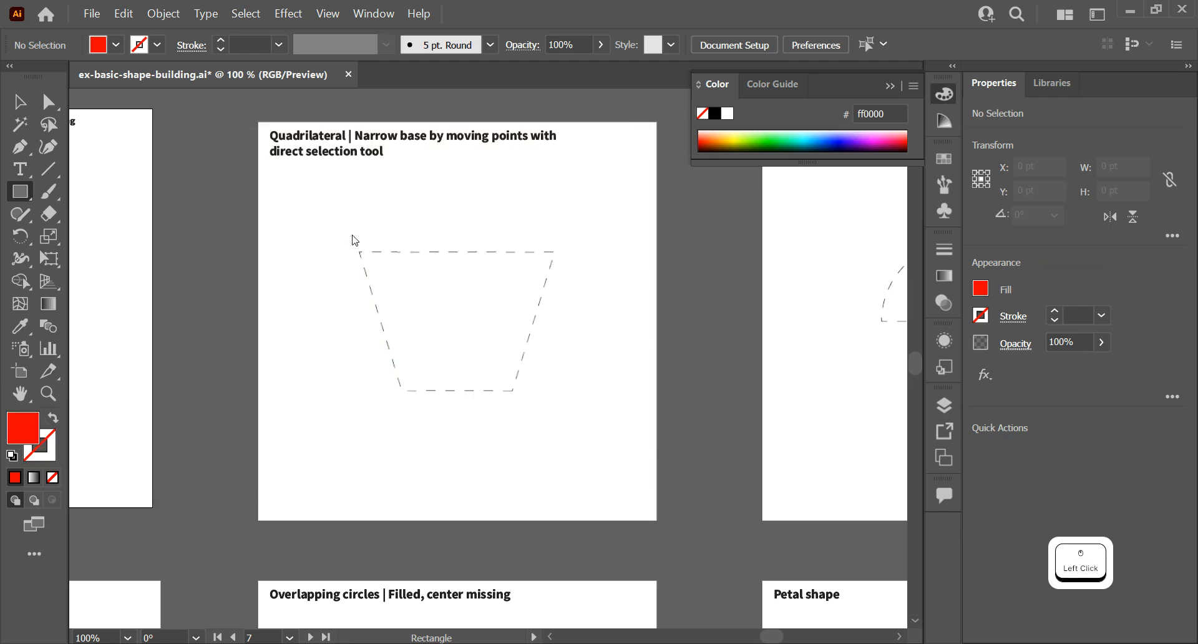
drag(358, 251, 552, 391)
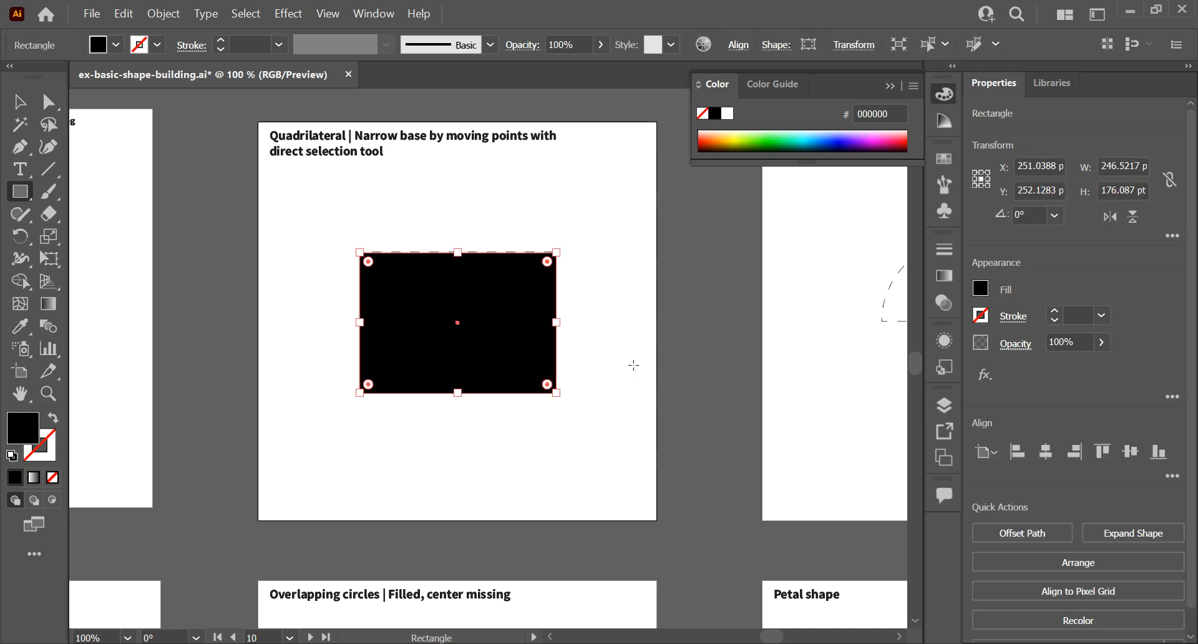
Move the black rectangle straight up by about 19 pt and keep it selected
key(v)
mouse_move(532, 340)
mouse_down()
mouse_move(513, 270)
mouse_move(520, 344)
mouse_up()
click(560, 402)
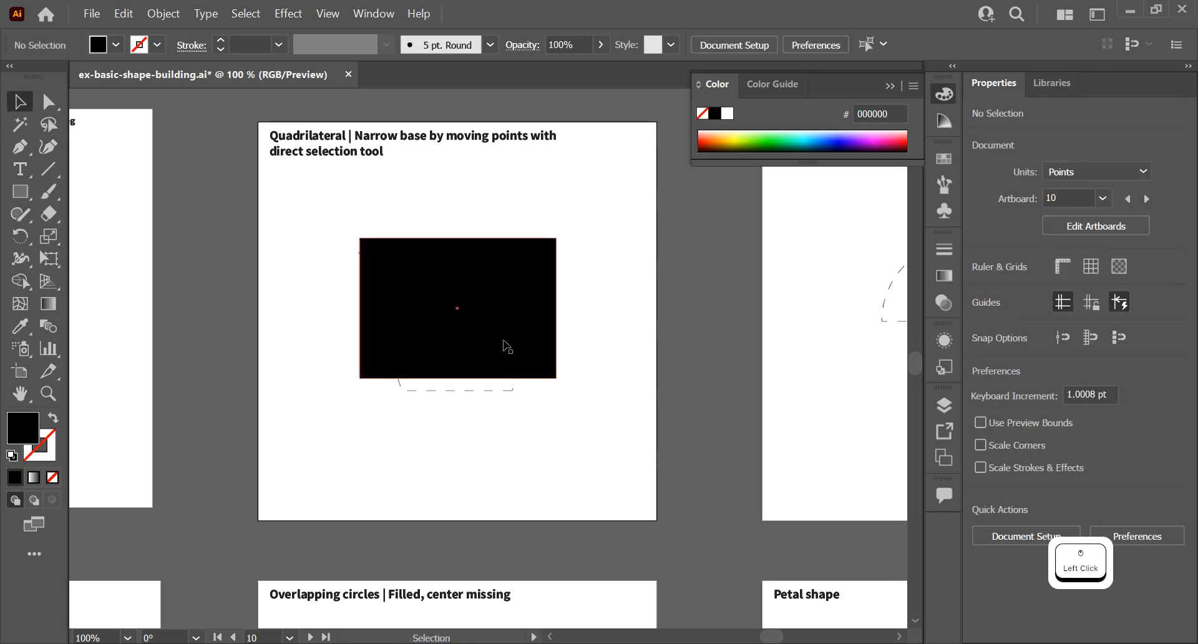
click(508, 340)
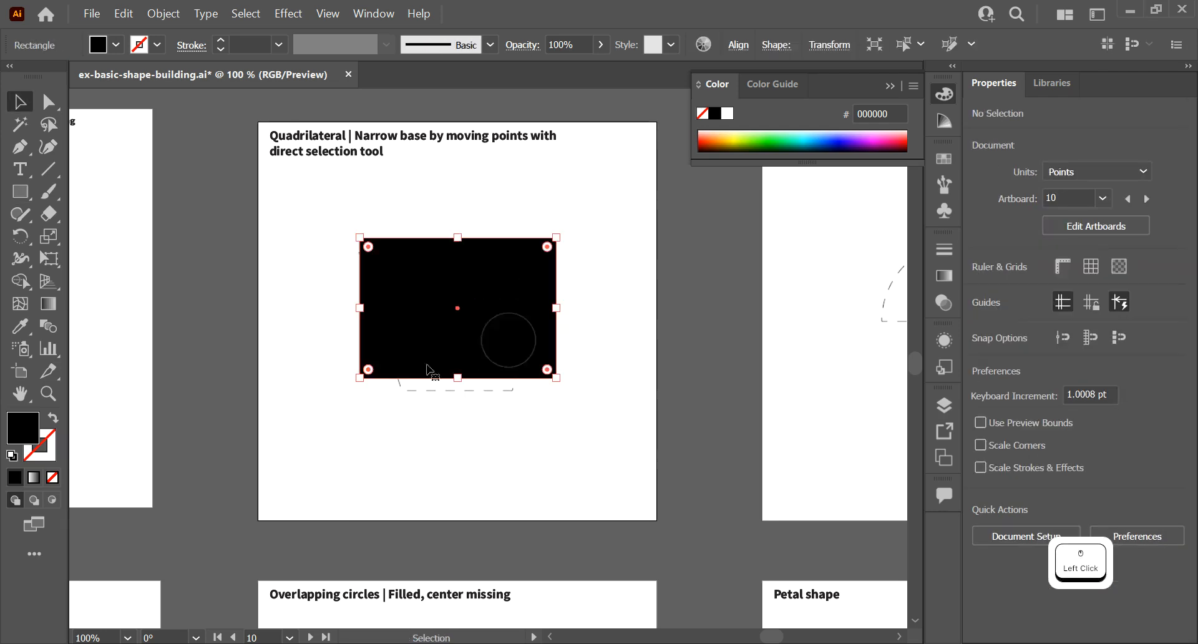
click(576, 394)
click(556, 379)
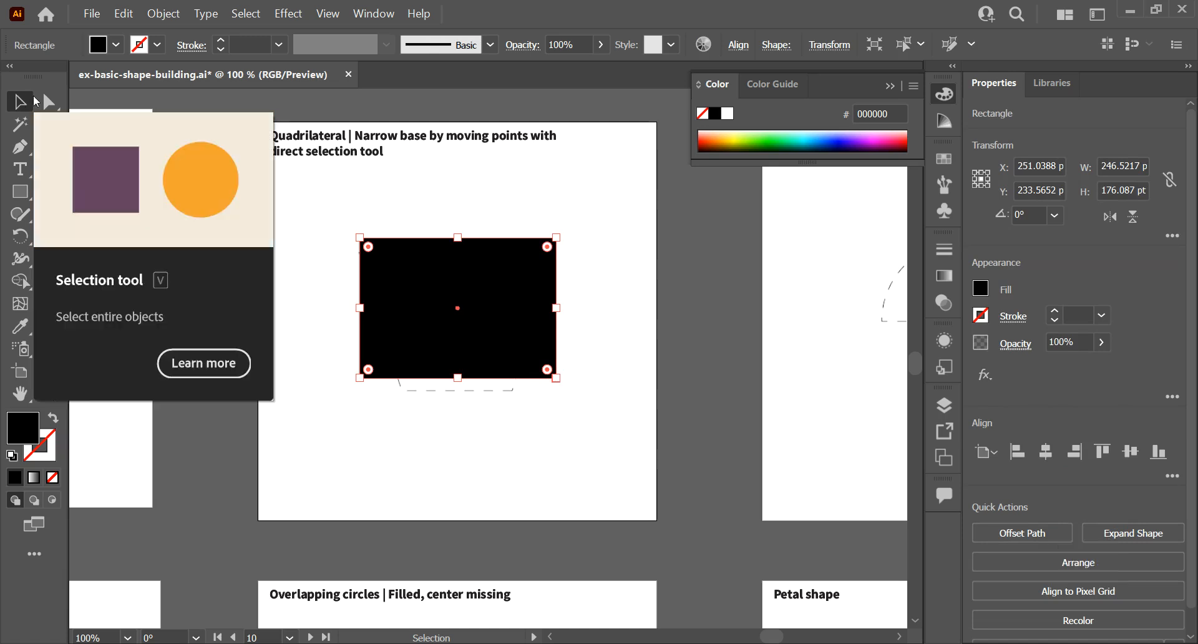
Stretch the rectangle downward to about 199 pt high and undo the trial rounding of its corners
drag(554, 377, 518, 340)
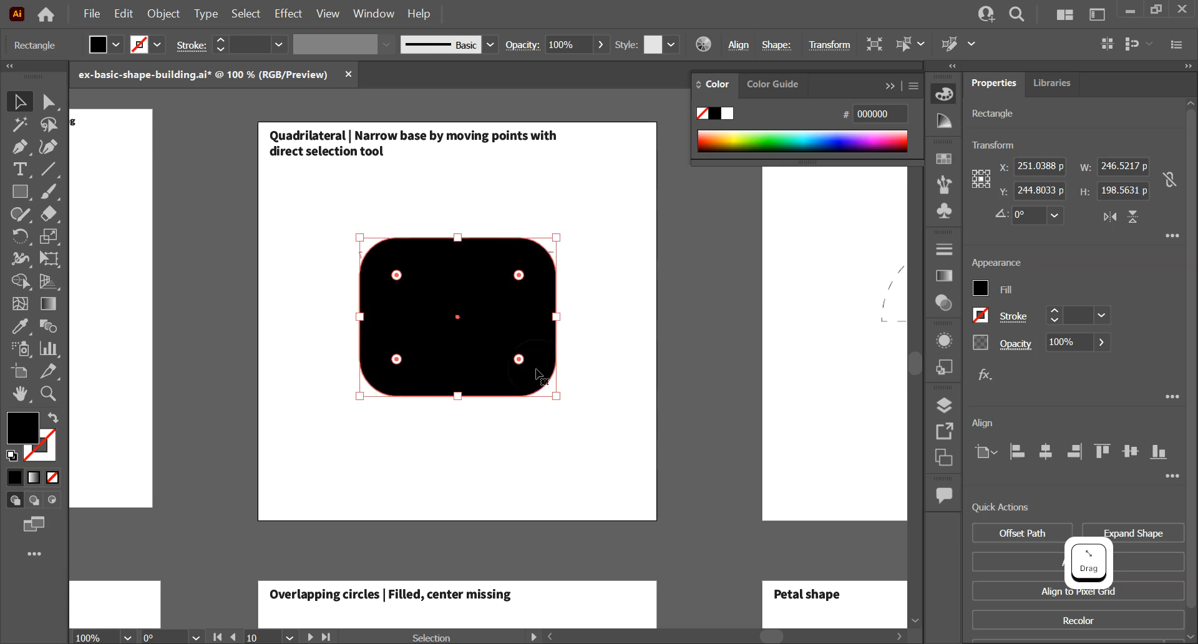
key(ctrl+z)
click(626, 331)
click(513, 294)
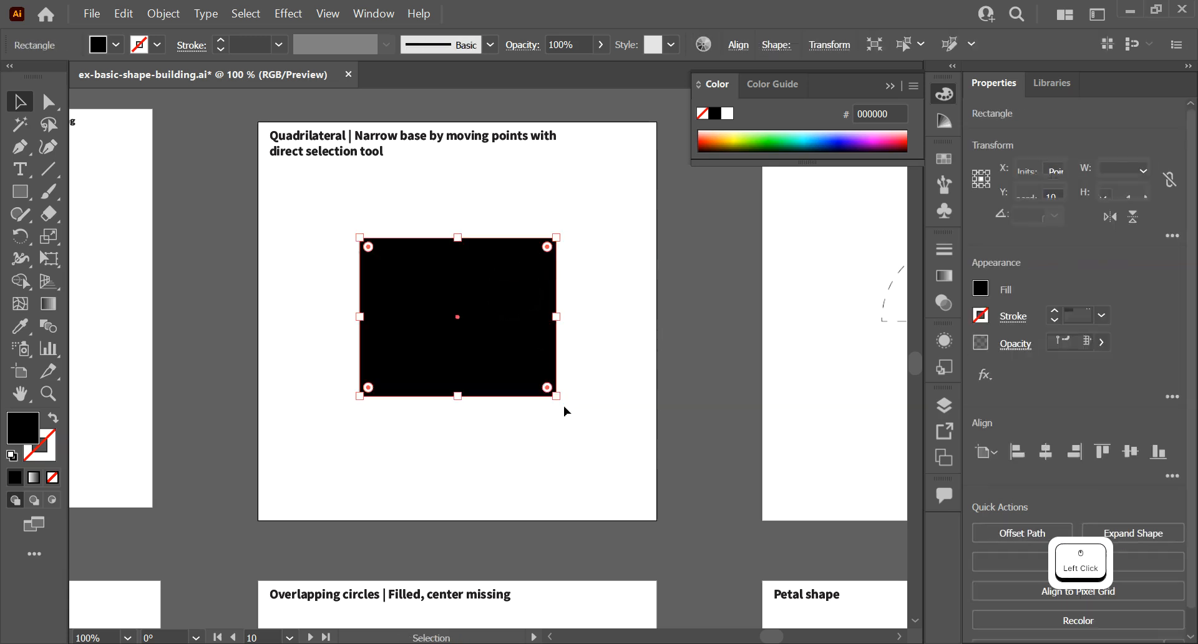
click(597, 395)
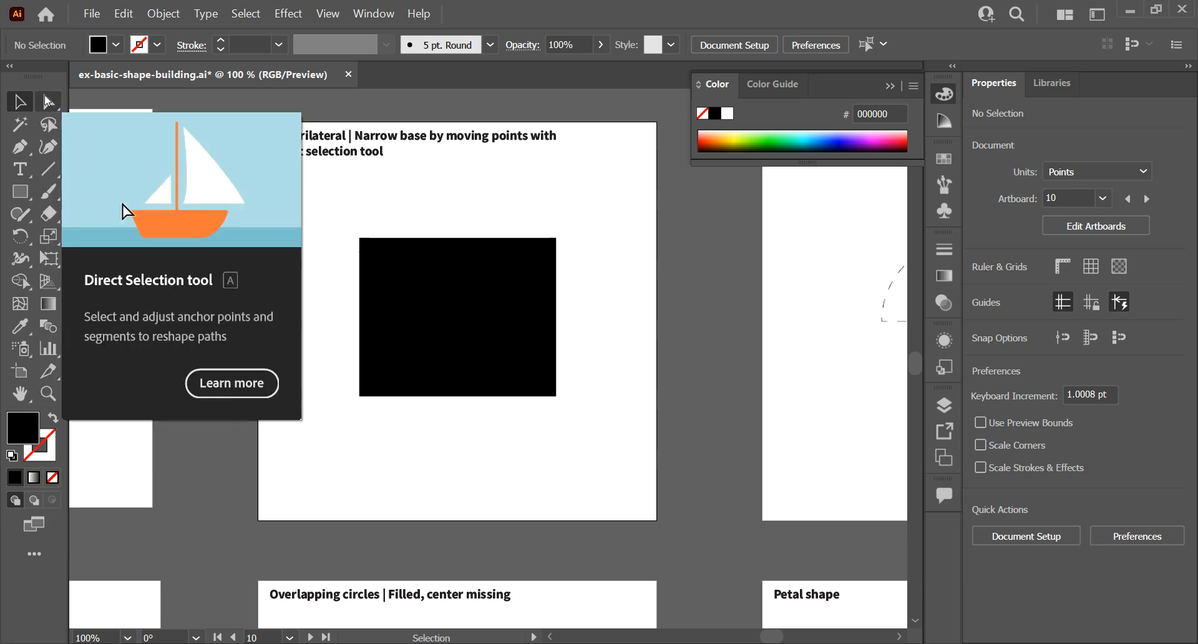
Switch from the Selection tool to the Direct Selection tool for editing individual anchor points
click(121, 109)
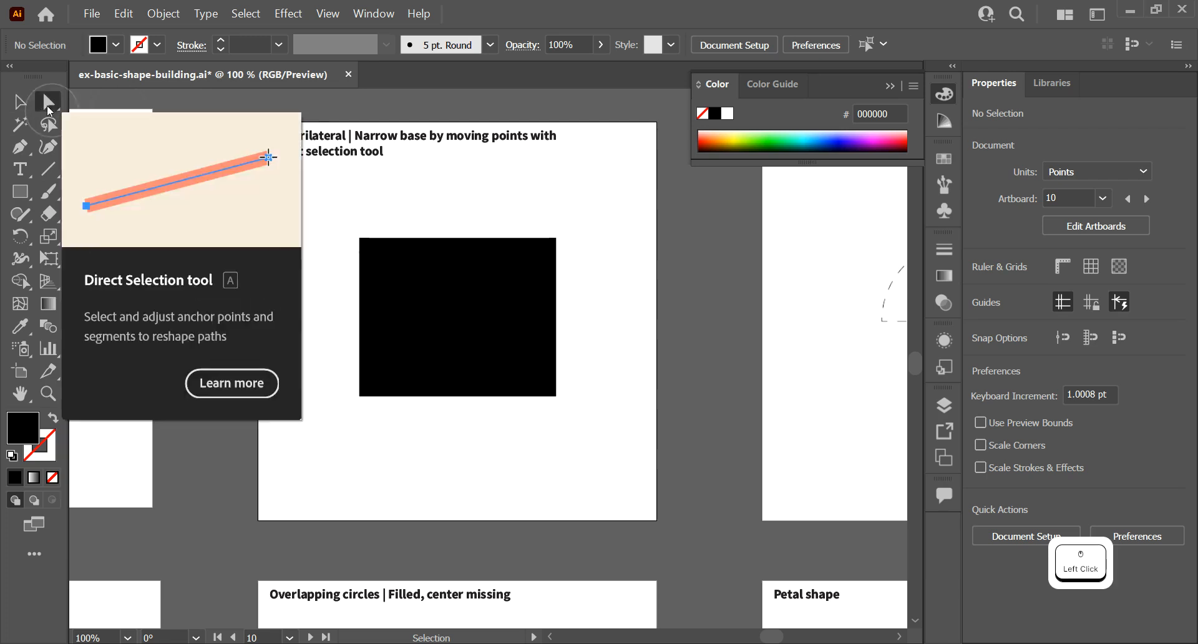
click(48, 101)
click(15, 104)
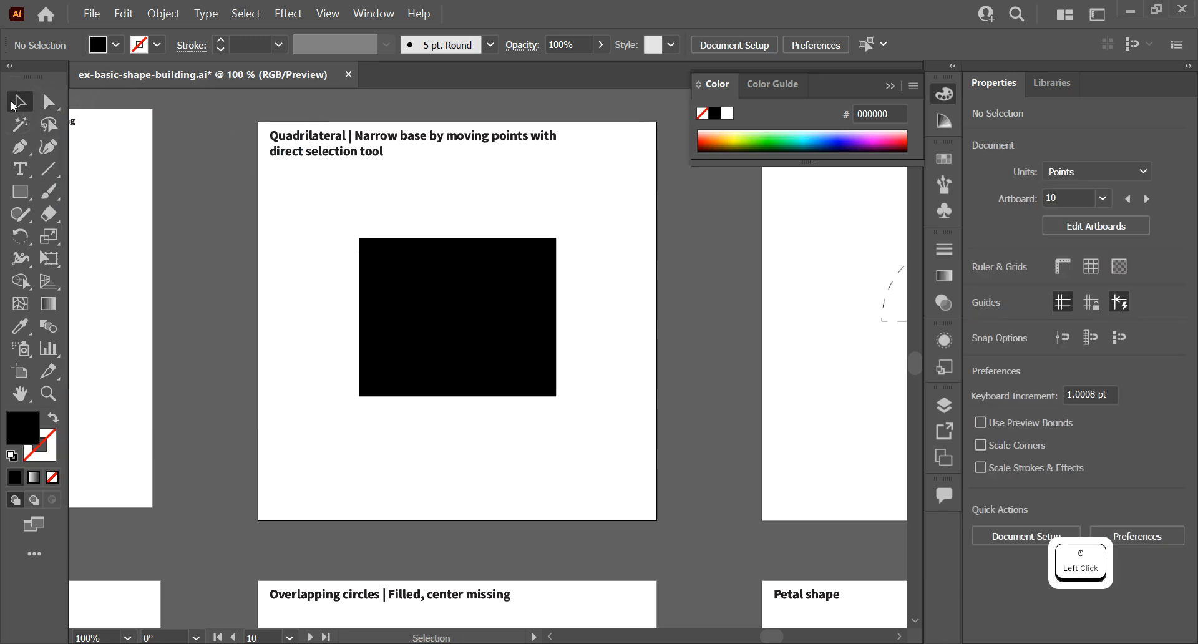
key(a)
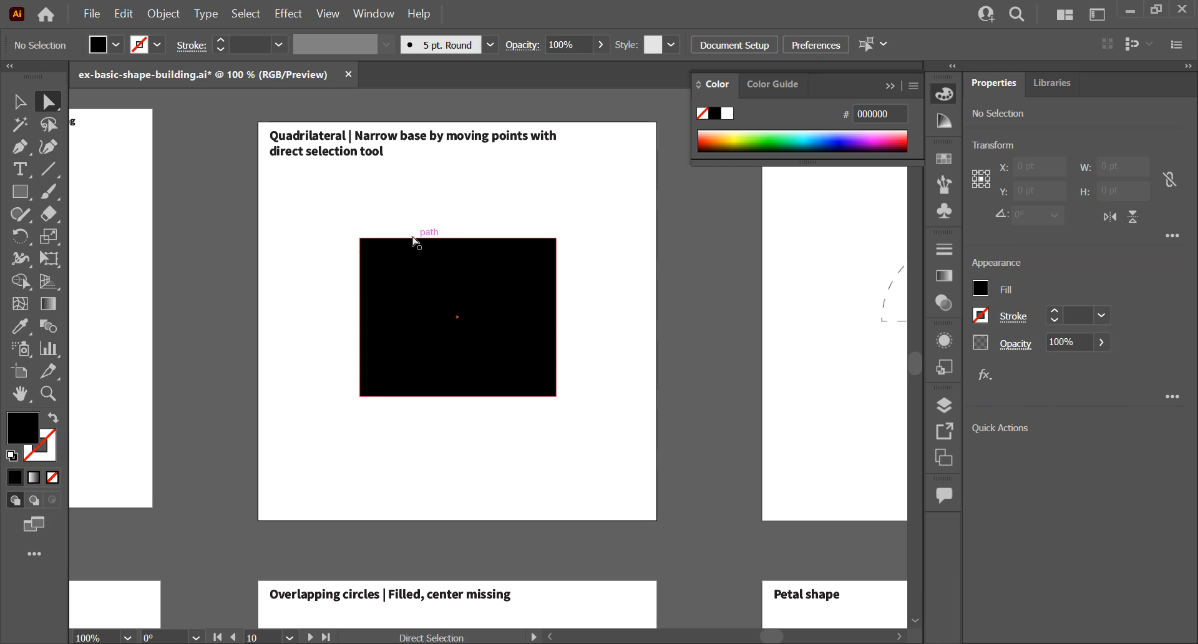
Select the rectangle's two bottom anchor points one at a time, try pulling the lower-left one outward, and undo it
click(480, 274)
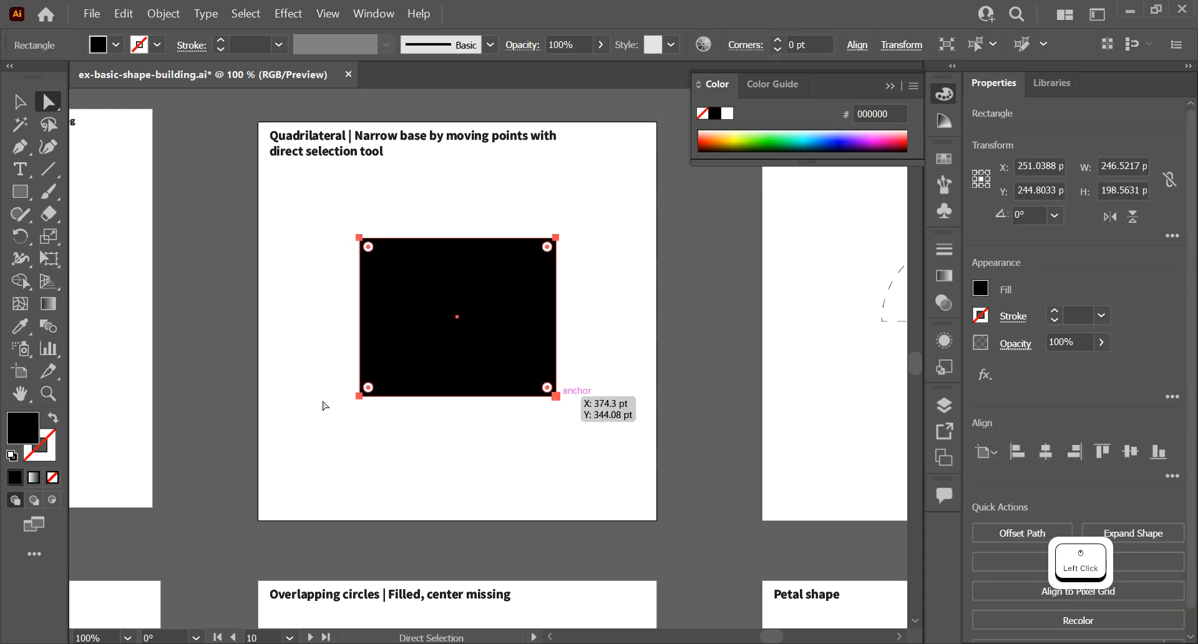
click(556, 396)
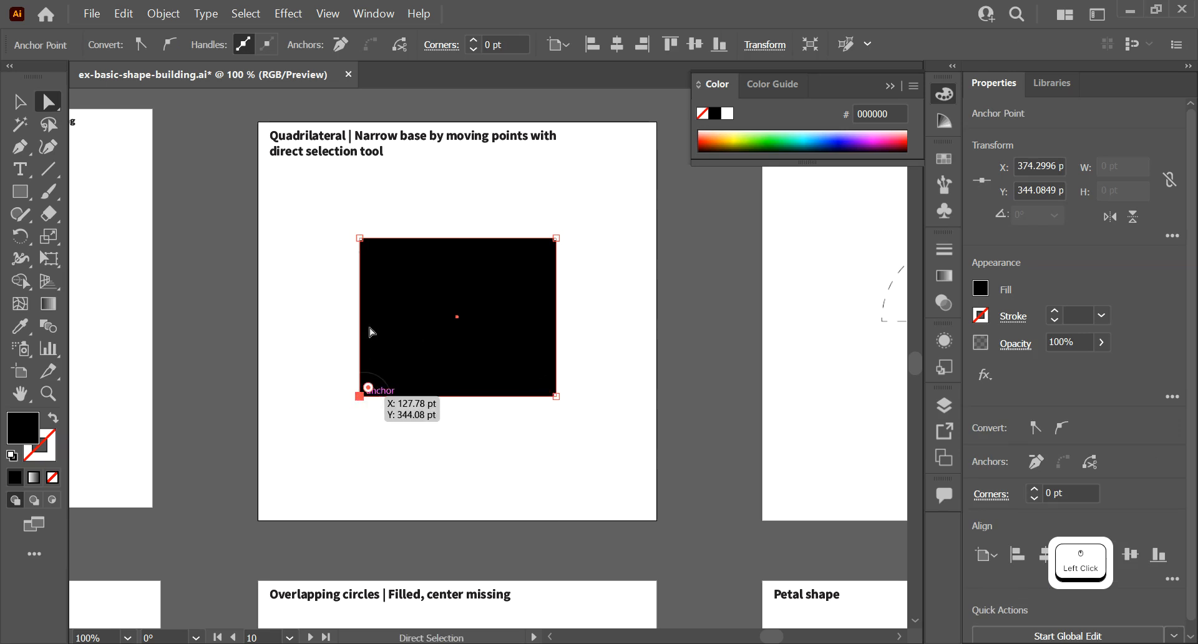
click(360, 397)
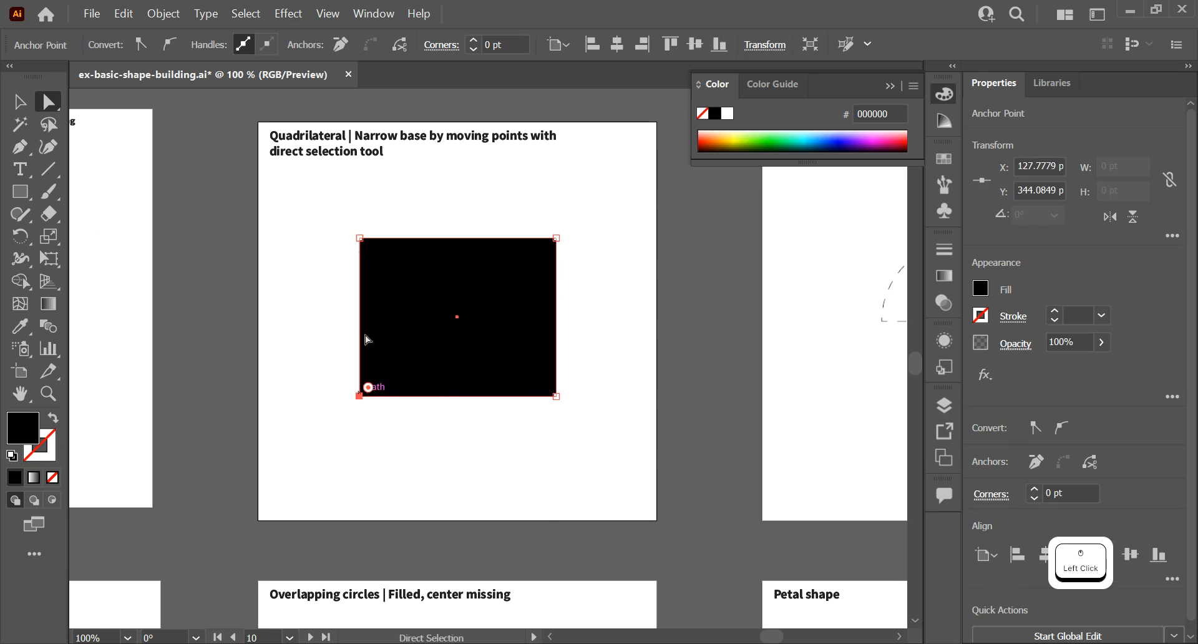
drag(357, 394, 234, 459)
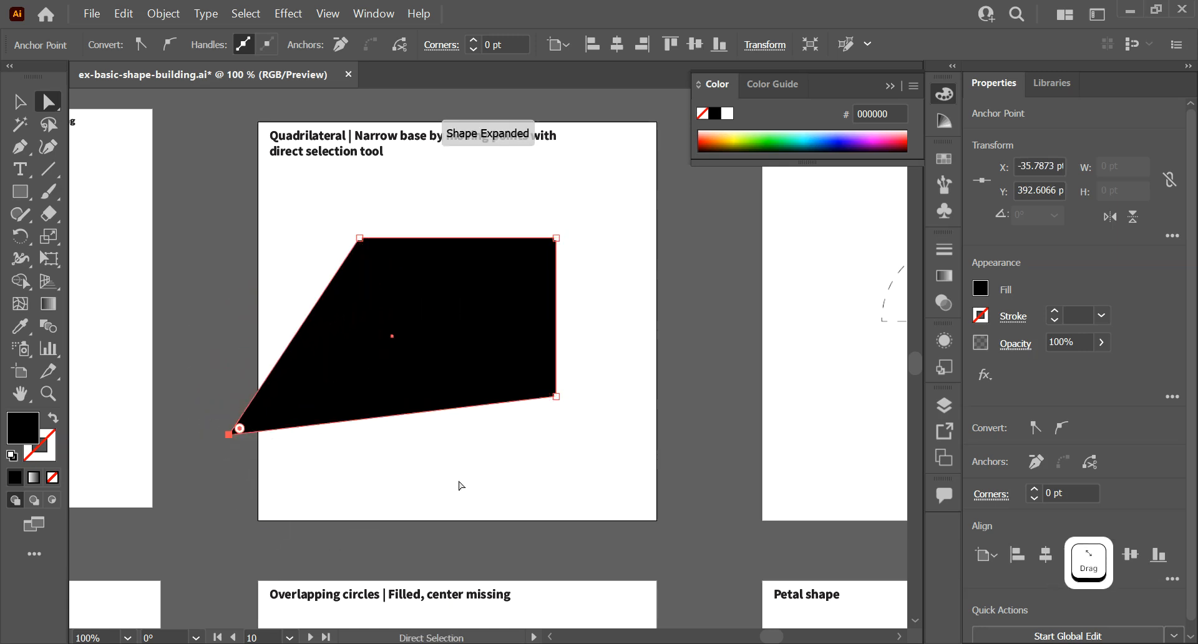
key(ctrl+z)
Select the rectangle's lower-right anchor point and nudge it inward along the base in small increments
click(556, 395)
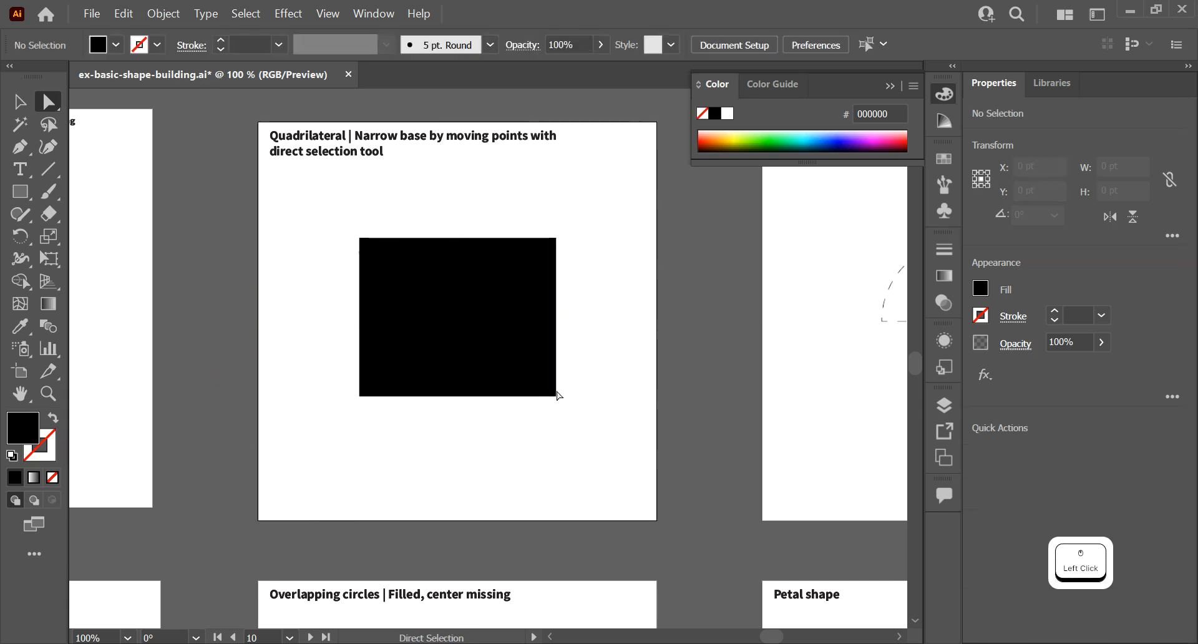
key(Left)
key(Left)
key(Left)
key(Left)
key(Left)
key(Left)
key(Left)
key(Left)
key(Left)
key(Left)
key(Left)
key(Left)
key(Left)
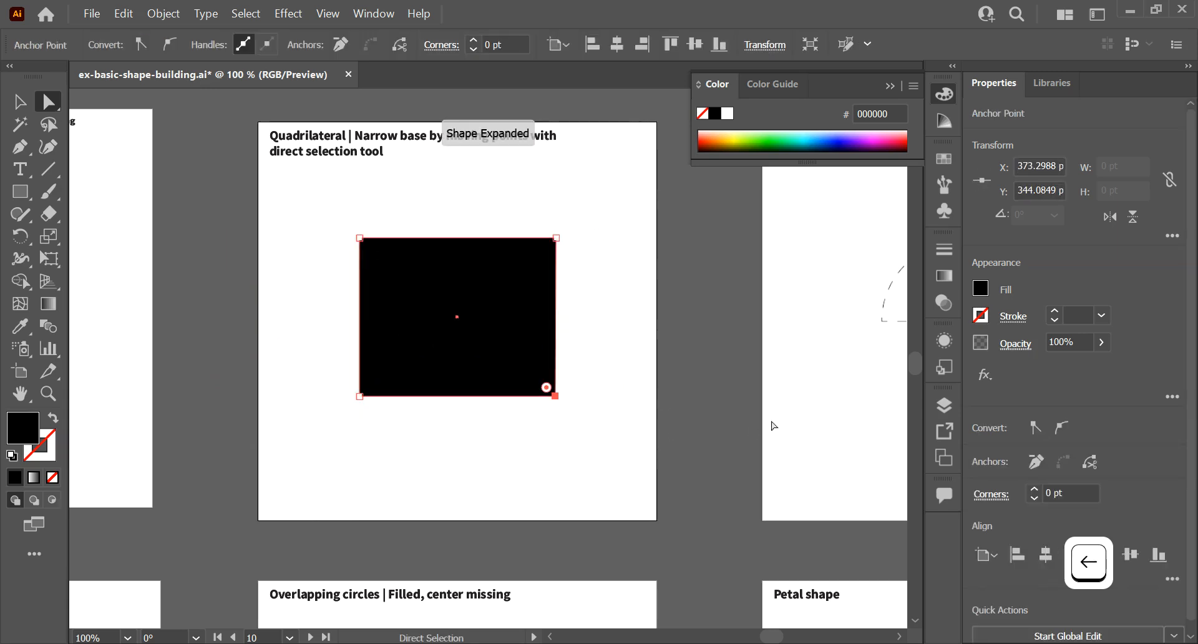
key(Left)
key(Left)
key(Left)
key(Left)
key(Left)
key(Left)
key(Left)
key(Left)
key(Left)
key(Left)
key(Left)
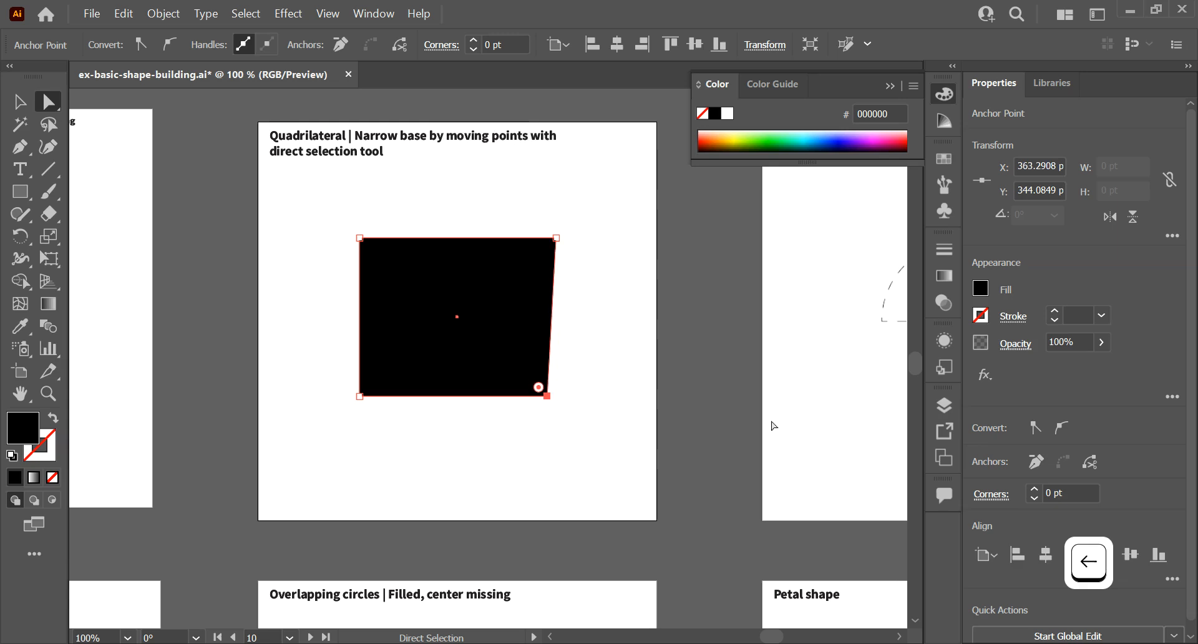
key(Left)
key(Left)
key(Left)
key(Left)
key(Left)
key(Left)
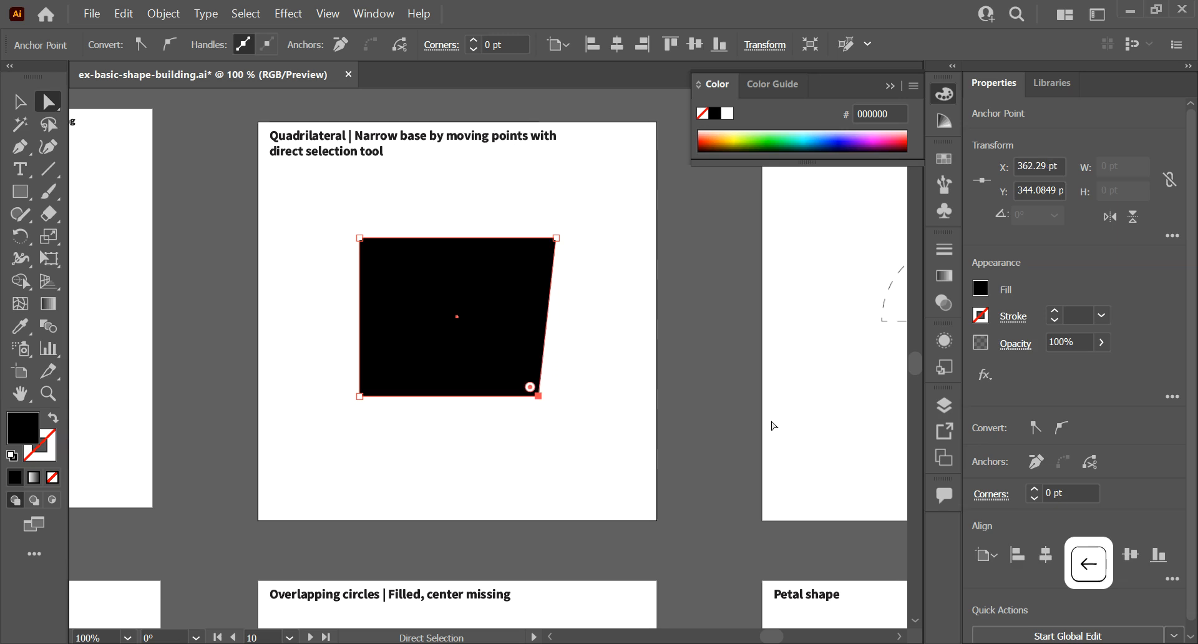
Nudge the lower-right anchor point back outward in small increments to about X 377 pt
key(Right)
key(Right)
key(Right)
key(Right)
key(Right)
key(Right)
key(Right)
key(Right)
key(Right)
key(Right)
key(Right)
key(Right)
key(Right)
key(Right)
key(Right)
key(Right)
key(Right)
key(Right)
key(Right)
key(Right)
key(Right)
key(Right)
key(Right)
key(Right)
key(Right)
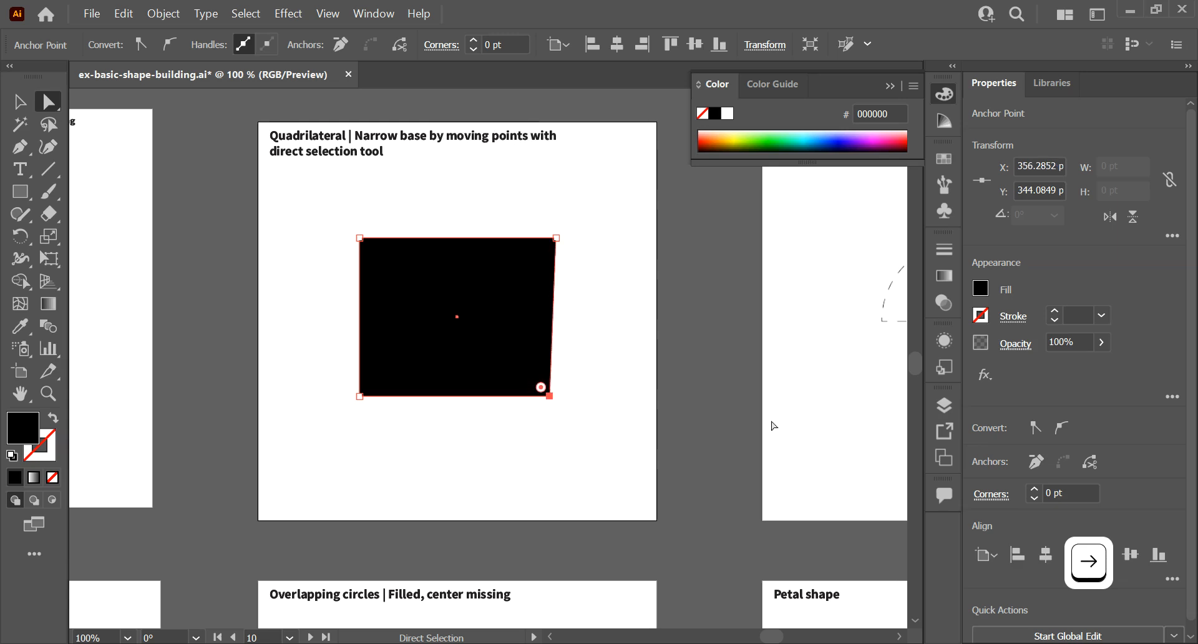
Narrow the base by nudging the lower-right anchor point inward to about X 334 pt, using the larger increments
key(Left)
key(Left)
key(Left)
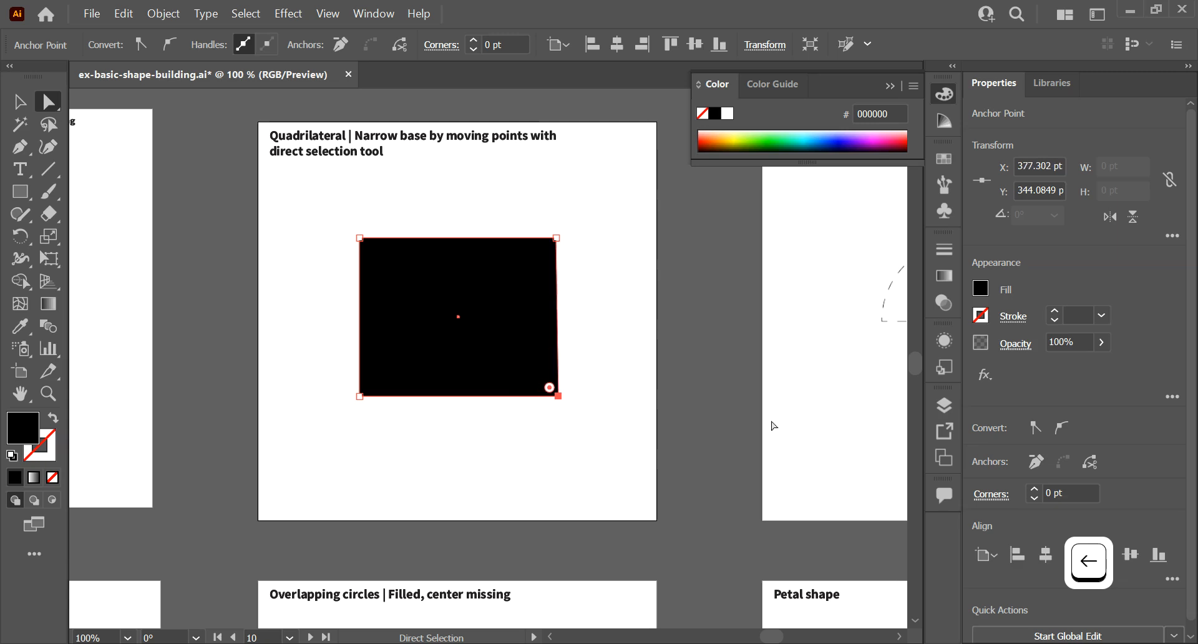
key(shift+Left)
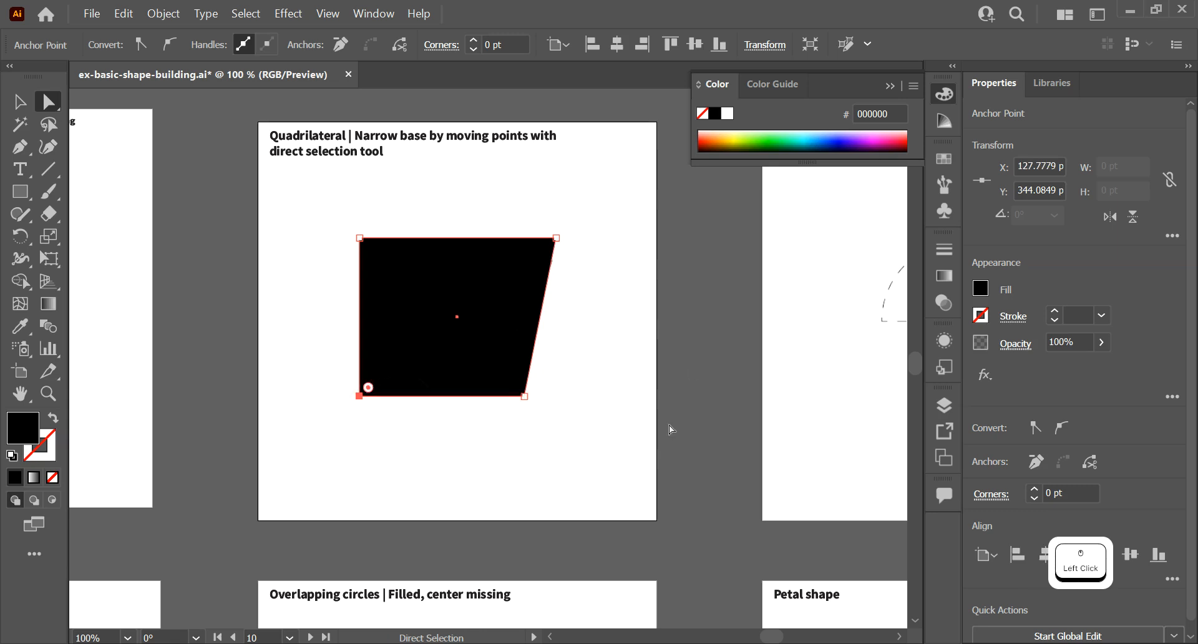
Select the lower-left anchor point and nudge it inward in large increments to about X 178 pt
key(shift)
key(shift+Right)
key(shift+Right)
key(shift+Right)
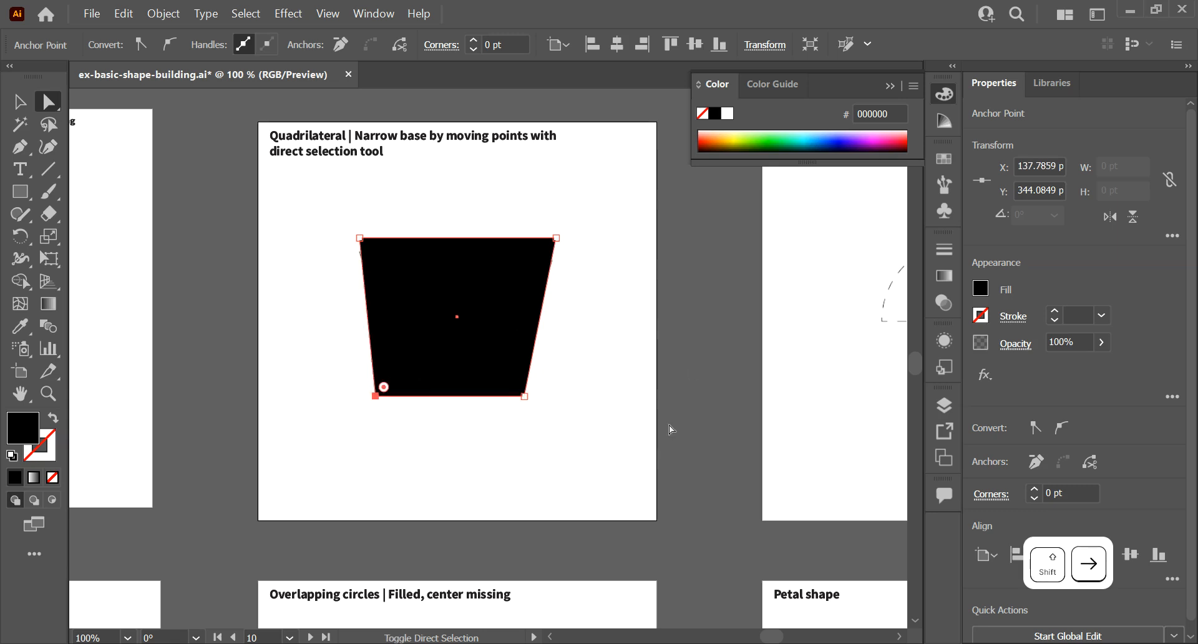
key(shift+Right)
key(shift+Left)
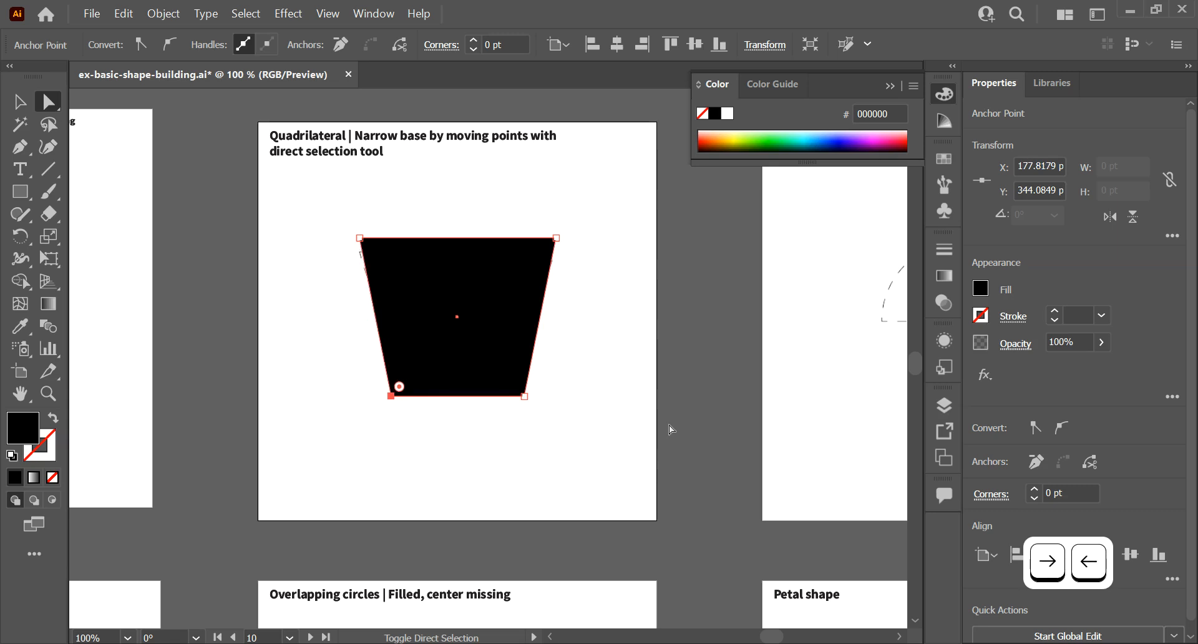
key(shift+Right)
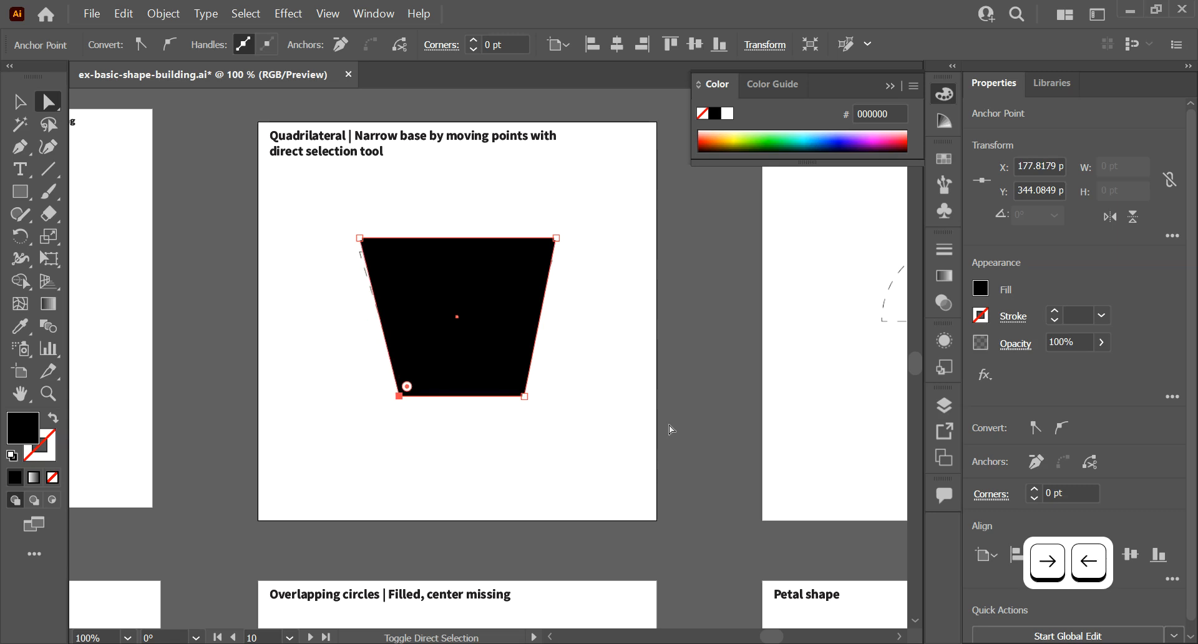
Swap the quadrilateral's fill and stroke so it has a 1 pt black outline with no fill, and deselect it
click(556, 430)
key(v)
click(478, 324)
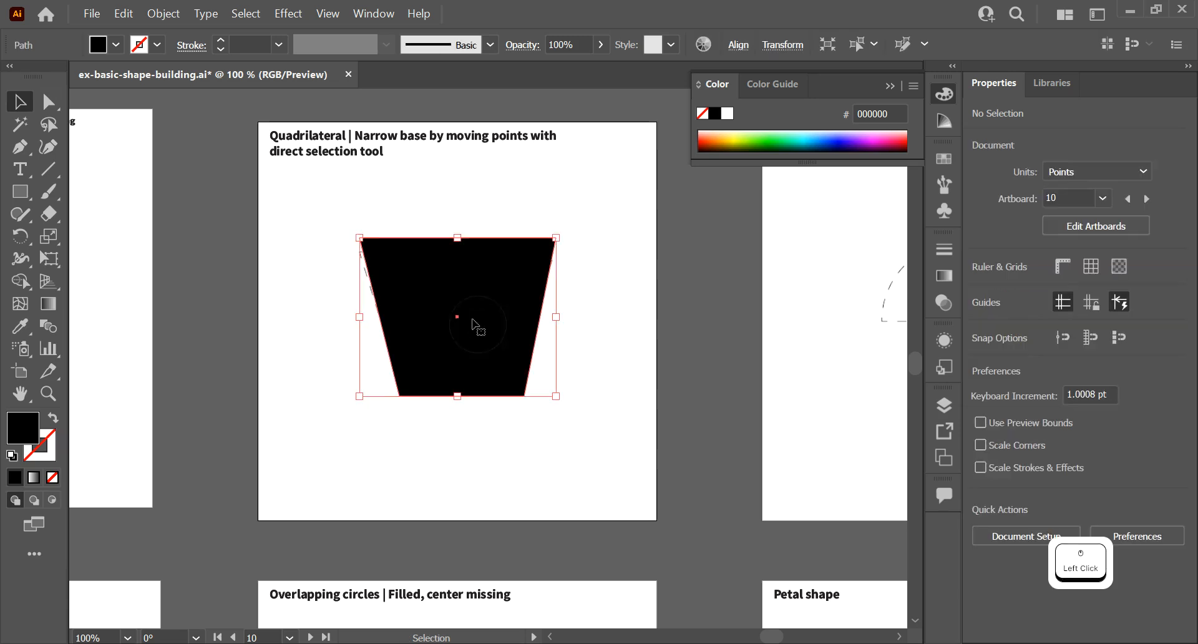
key(ctrl)
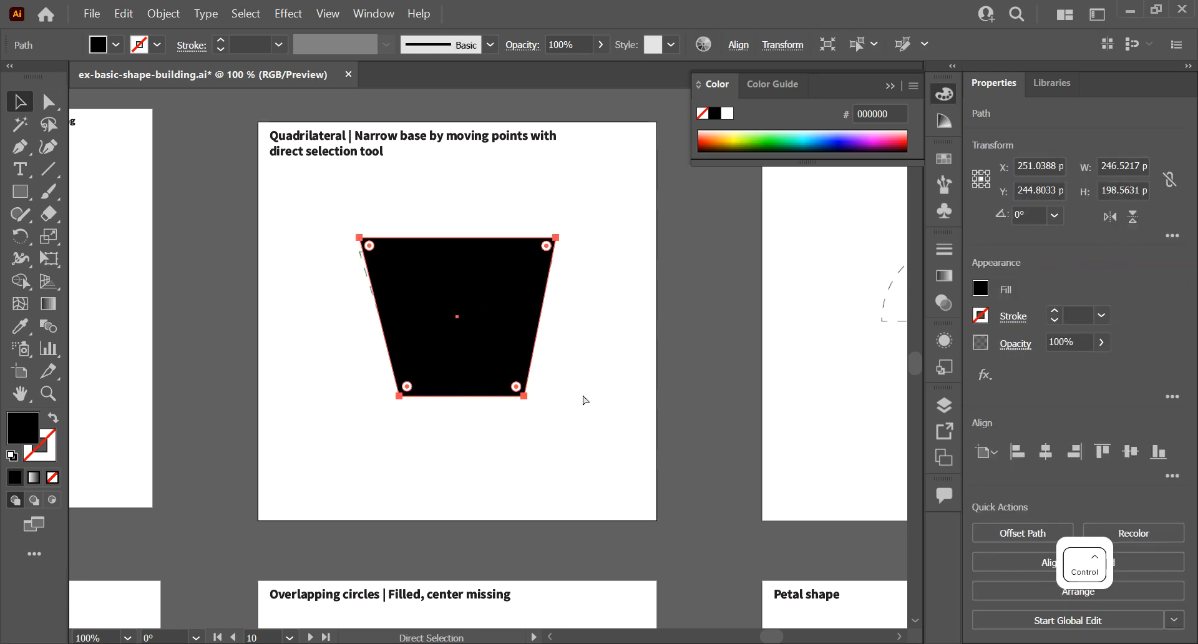
click(416, 410)
shift+click(432, 361)
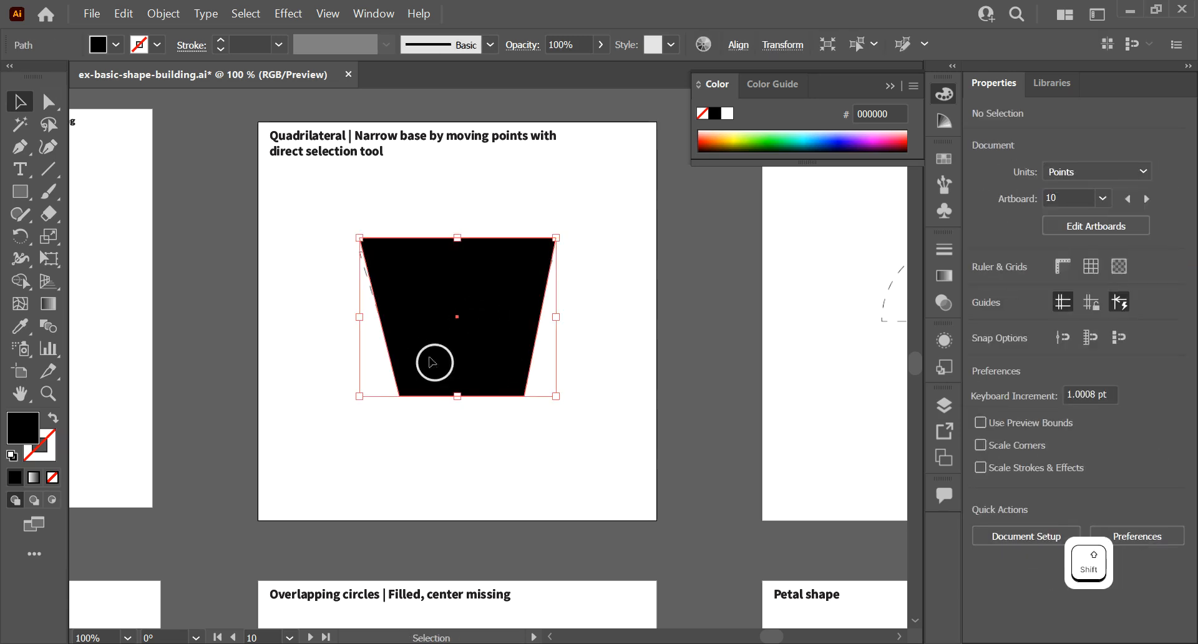
key(shift+x)
click(477, 418)
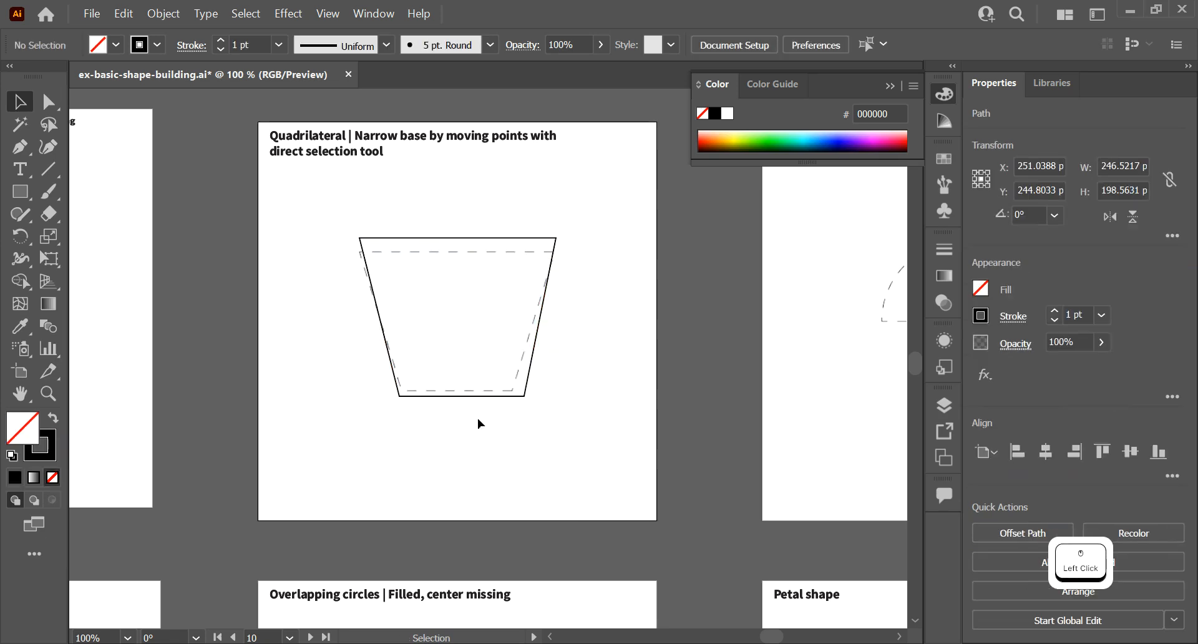
Move the two bottom anchor points further inward along the base with the Direct Selection tool to approximate the dashed template
key(a)
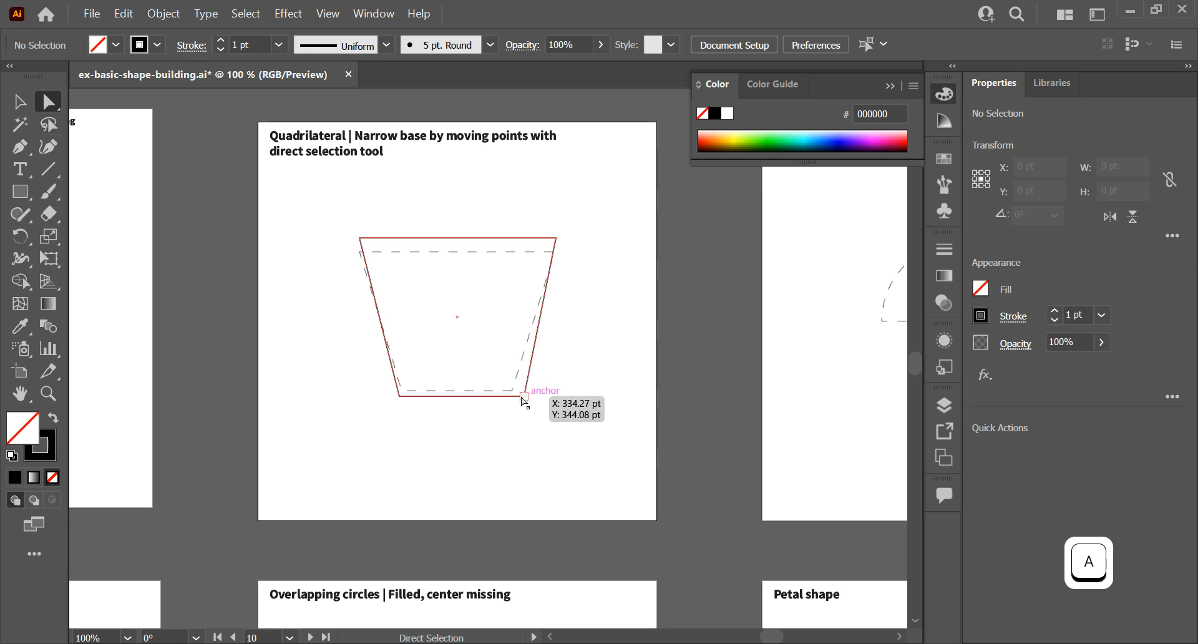
drag(525, 395, 510, 398)
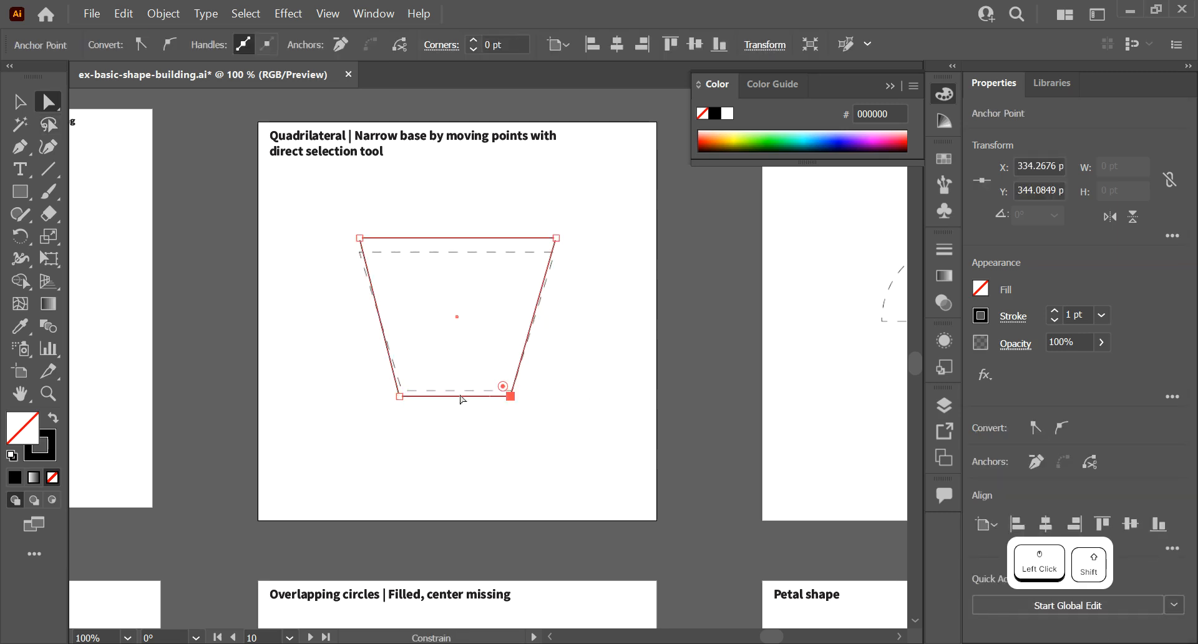
click(399, 396)
drag(403, 397, 407, 400)
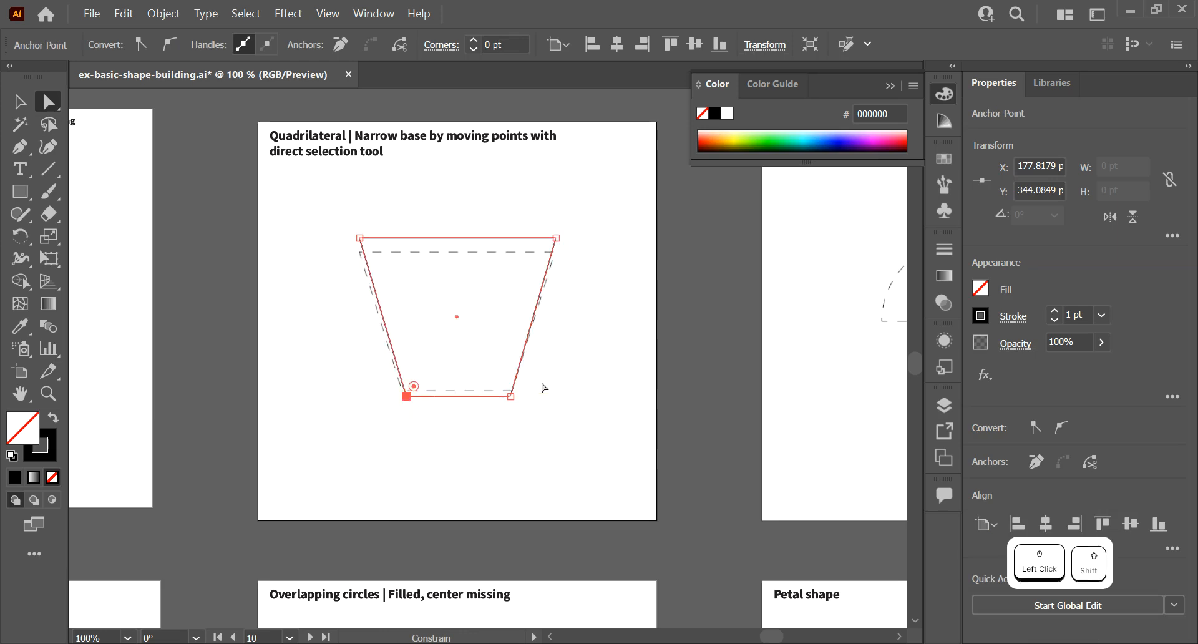
Resize the outline by lowering its top edge and raising its bottom edge to match the dashed template
key(v)
click(455, 249)
click(456, 237)
drag(456, 236, 457, 252)
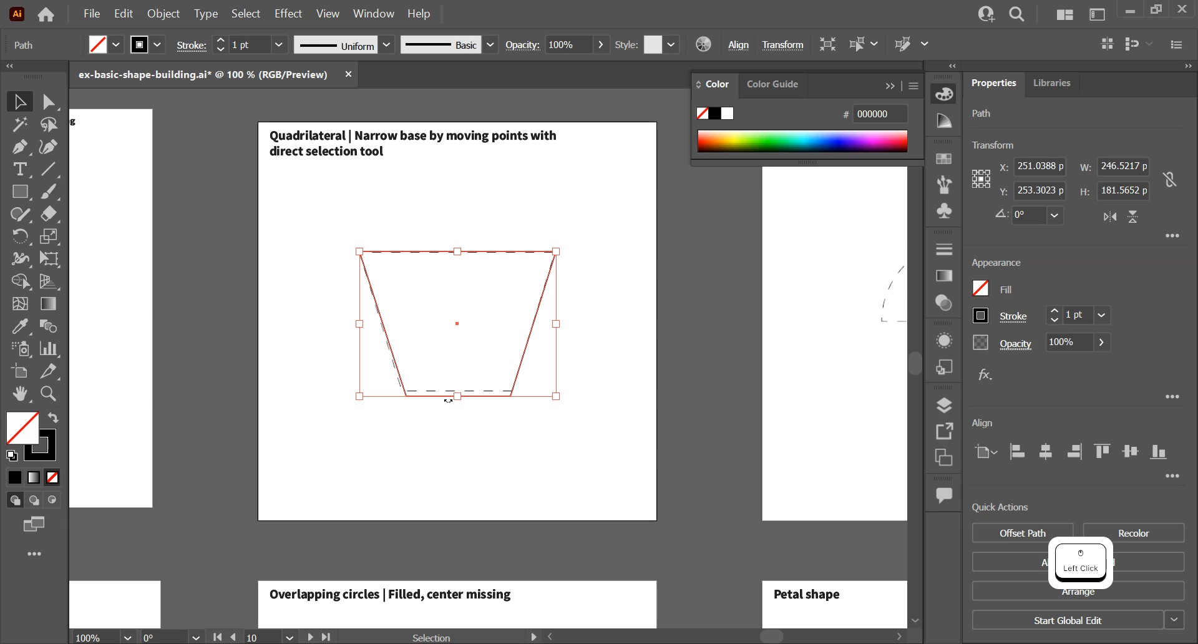
drag(457, 396, 457, 389)
click(461, 423)
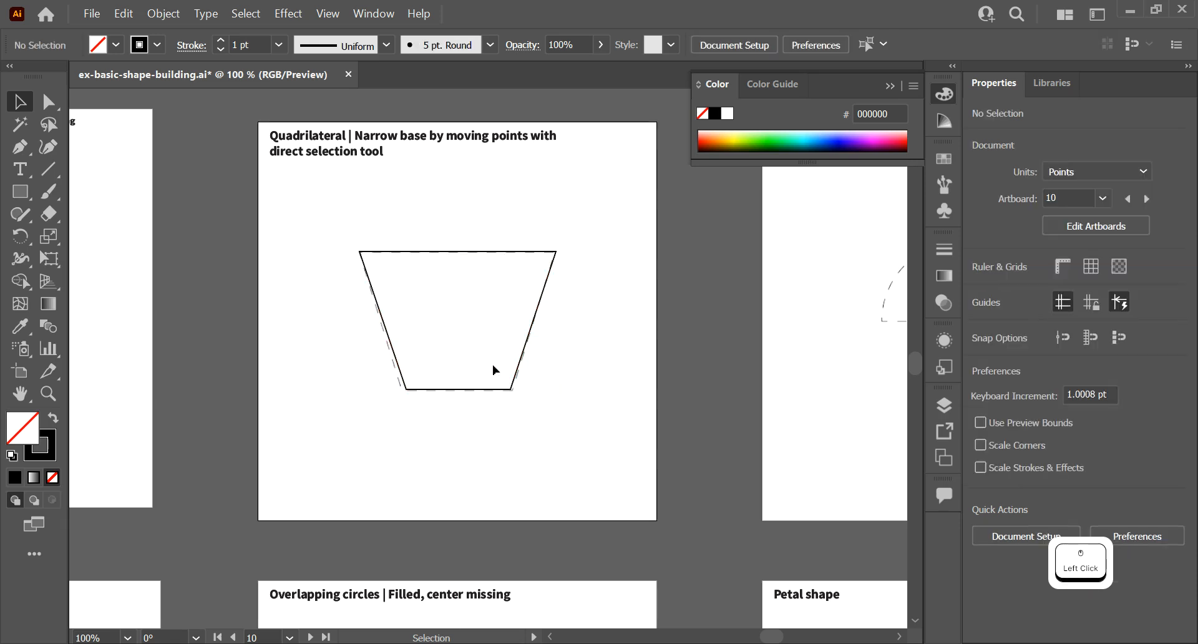
Swap the quadrilateral's fill and stroke back to a solid black fill without an outline
click(492, 393)
key(shift+x)
click(566, 462)
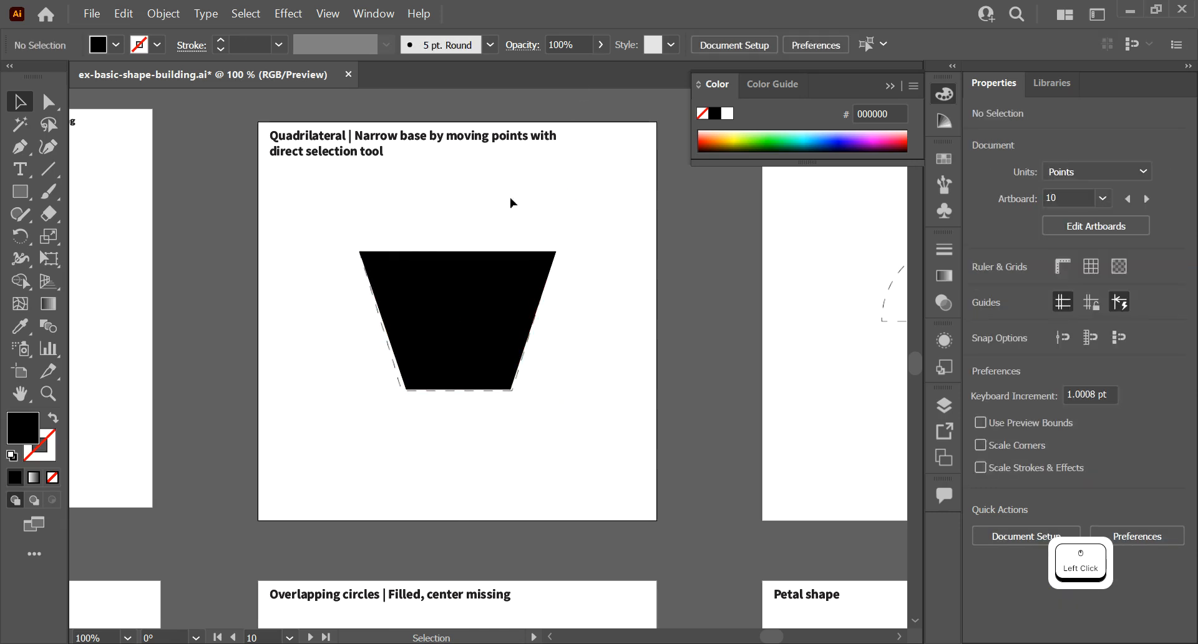
Draw a black circle about 211 pt in diameter on the Half circle artboard, centred horizontally with its top matching the dashed arc
drag(658, 230, 166, 239)
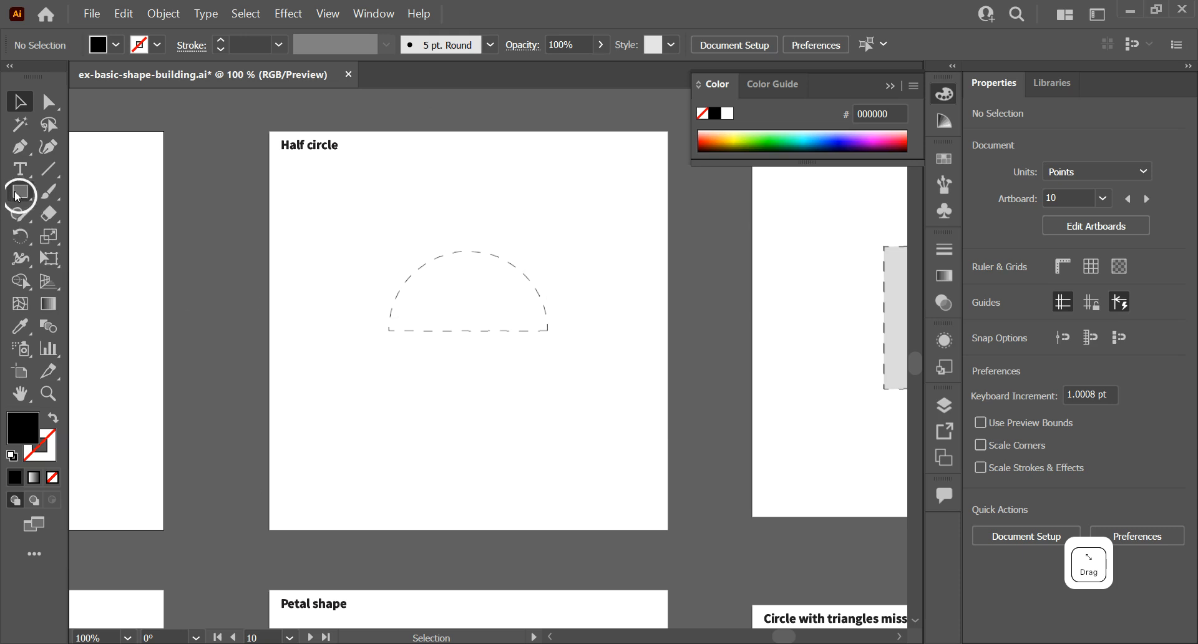
drag(20, 192, 100, 240)
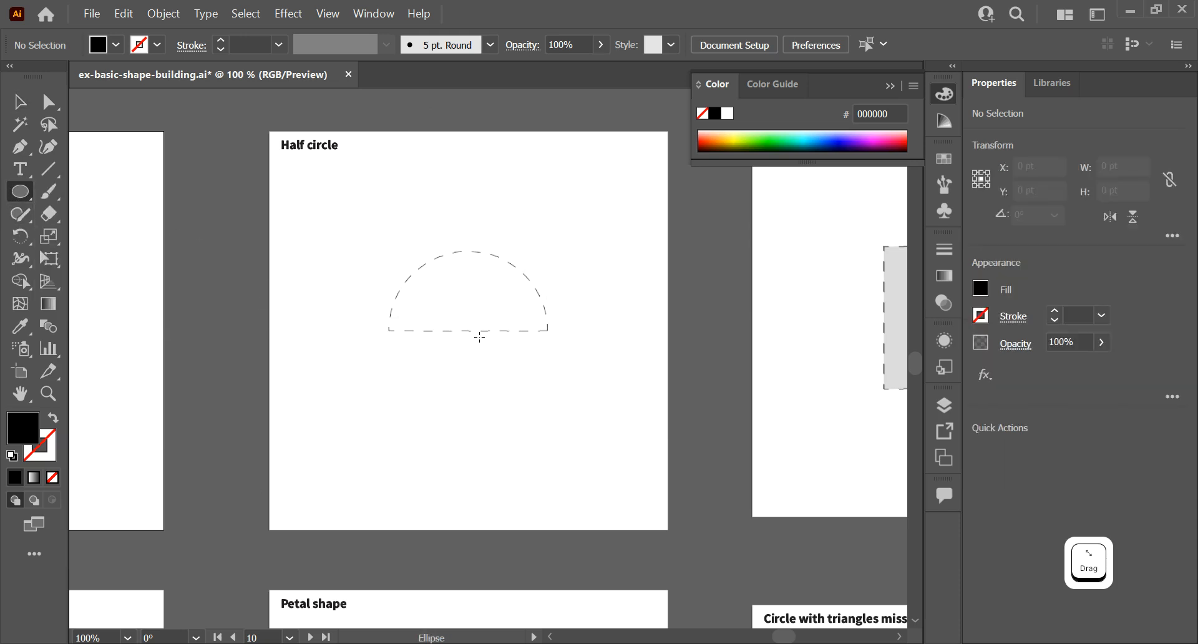
drag(473, 330, 554, 398)
key(v)
mouse_move(455, 346)
mouse_down()
mouse_move(403, 360)
mouse_move(496, 430)
mouse_move(455, 337)
mouse_move(451, 351)
mouse_up()
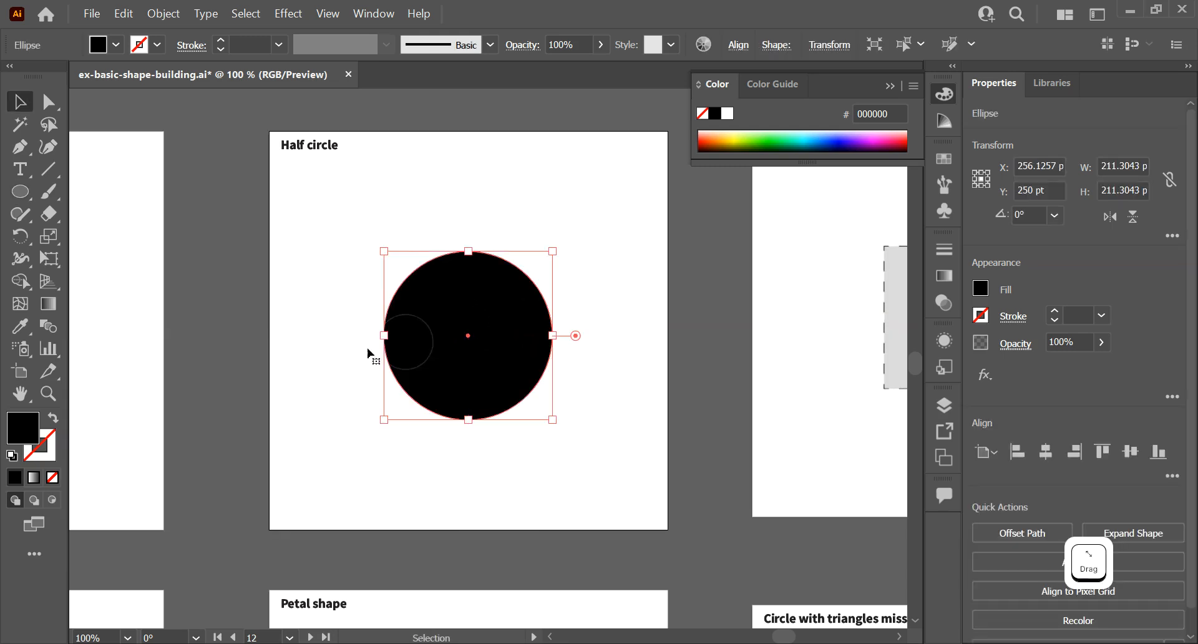
click(602, 338)
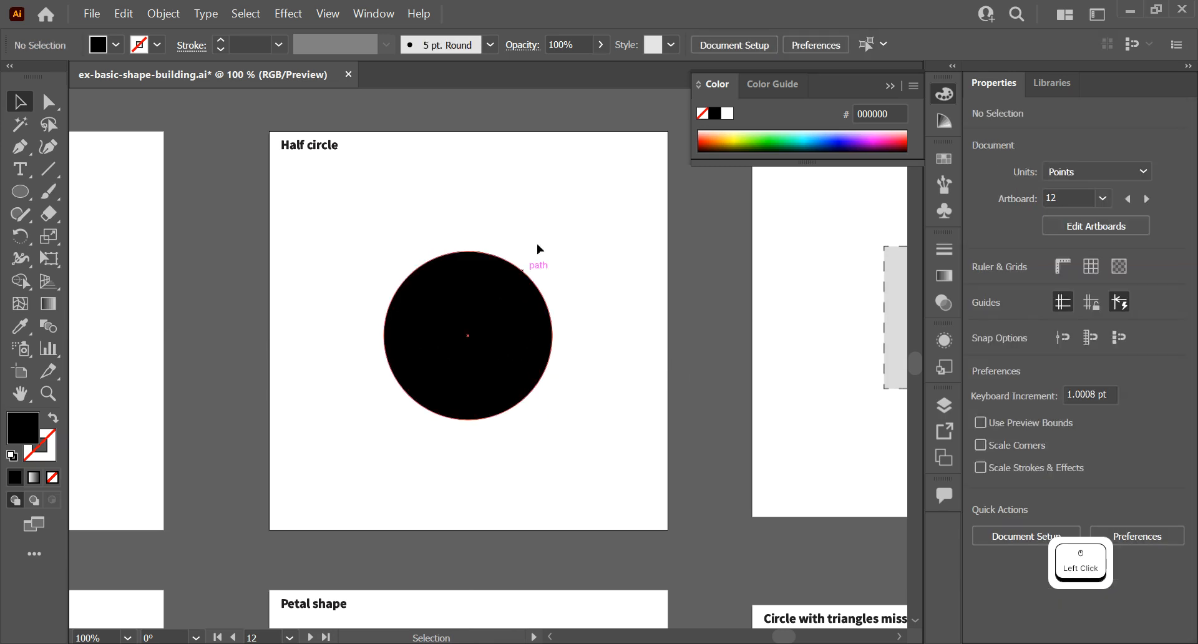
Cover the circle's lower half with a rectangle about 265 by 150 pt and fill it with white ffffff
key(m)
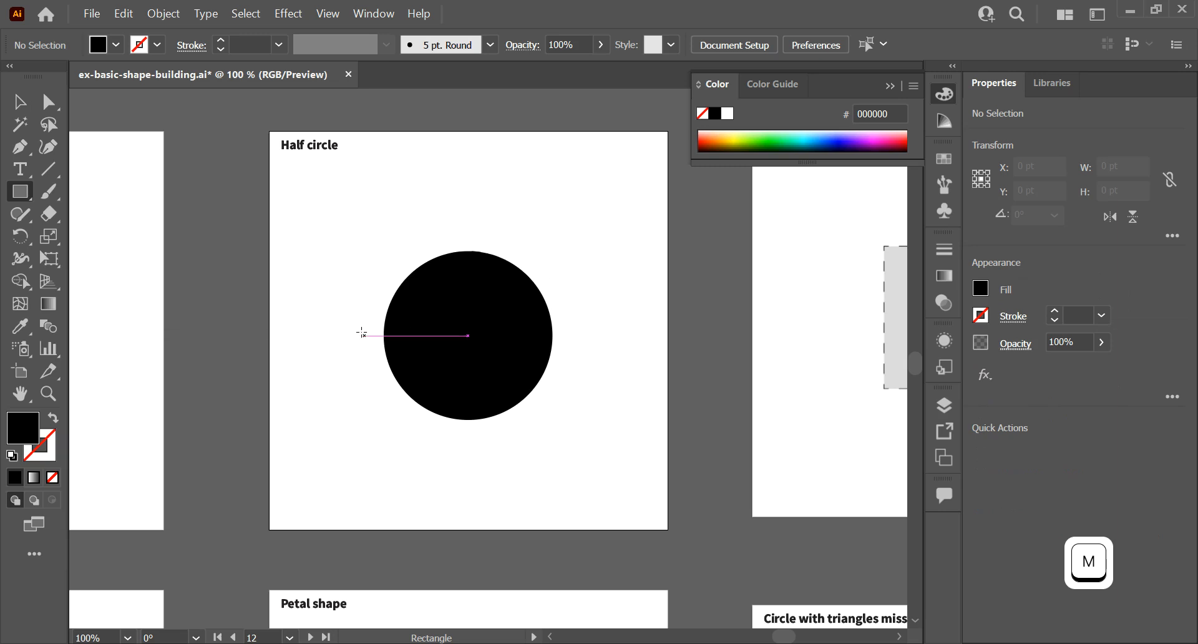
drag(364, 335, 576, 455)
double_click(15, 433)
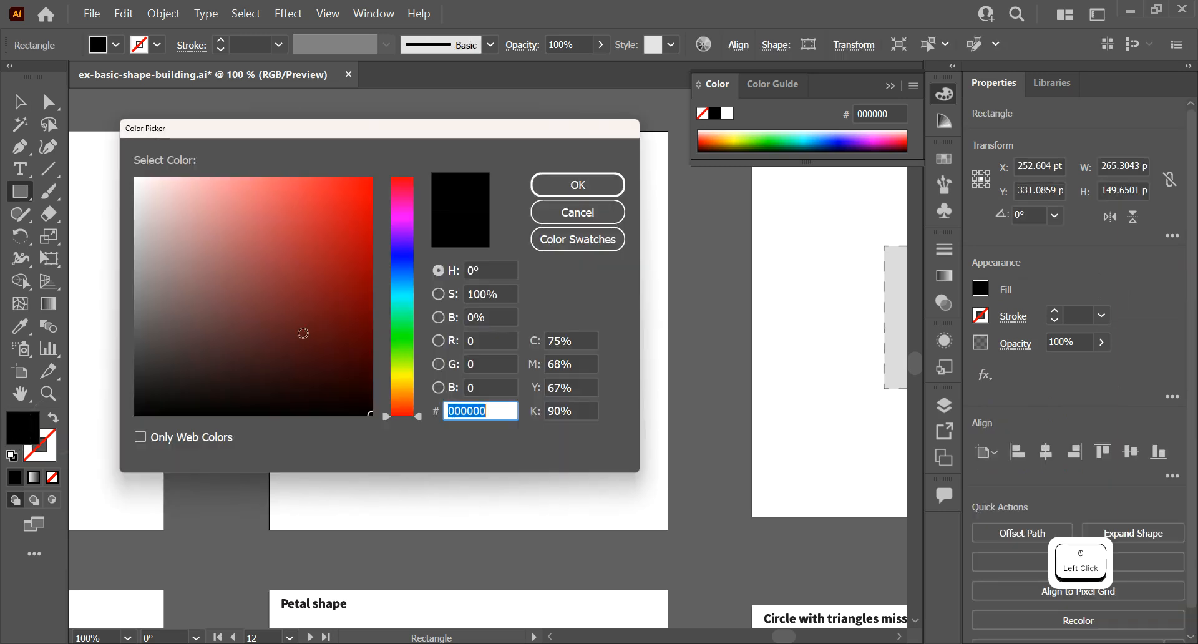
text(ededed)
click(578, 185)
key(v)
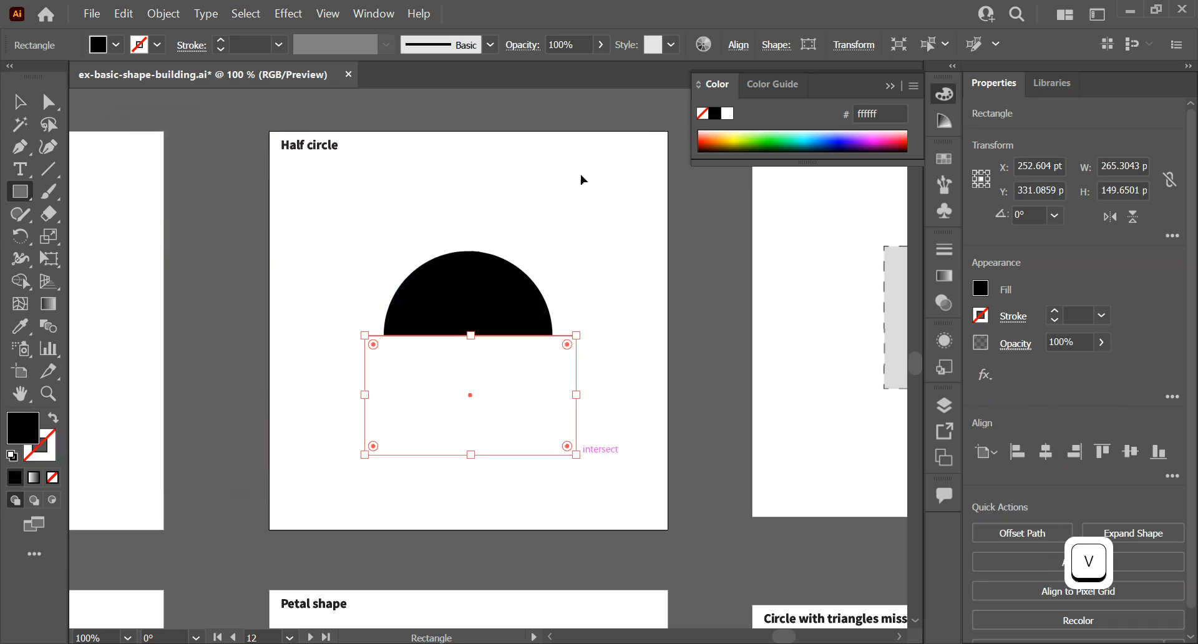
click(569, 197)
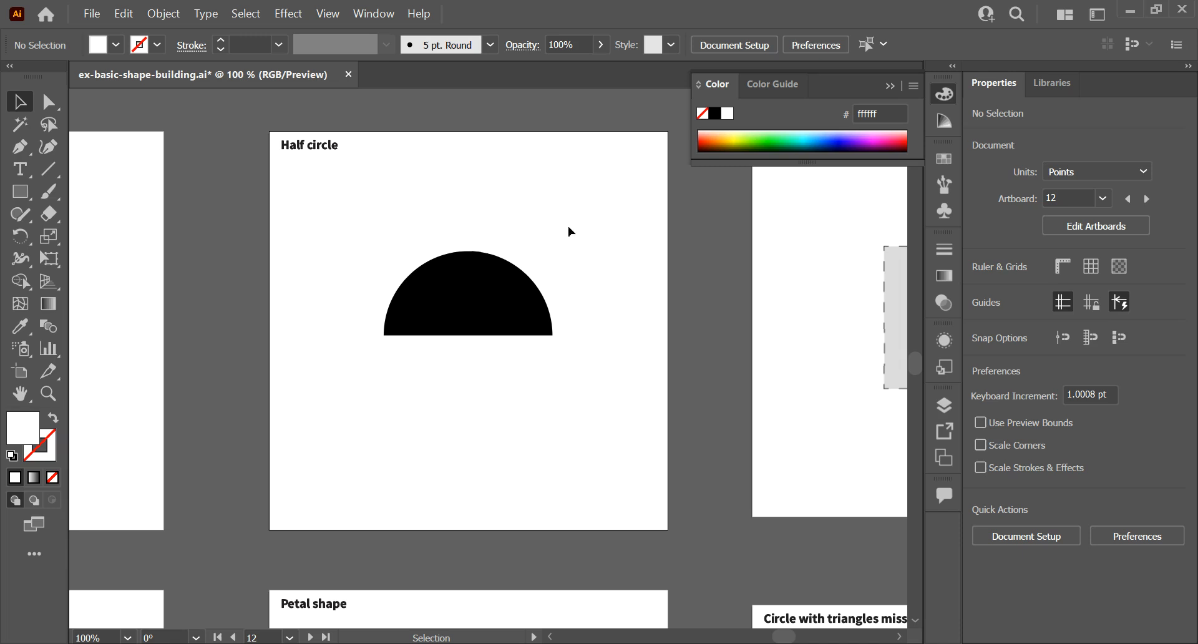
Delete the white covering rectangle and restore black as the current fill by selecting the circle
click(511, 374)
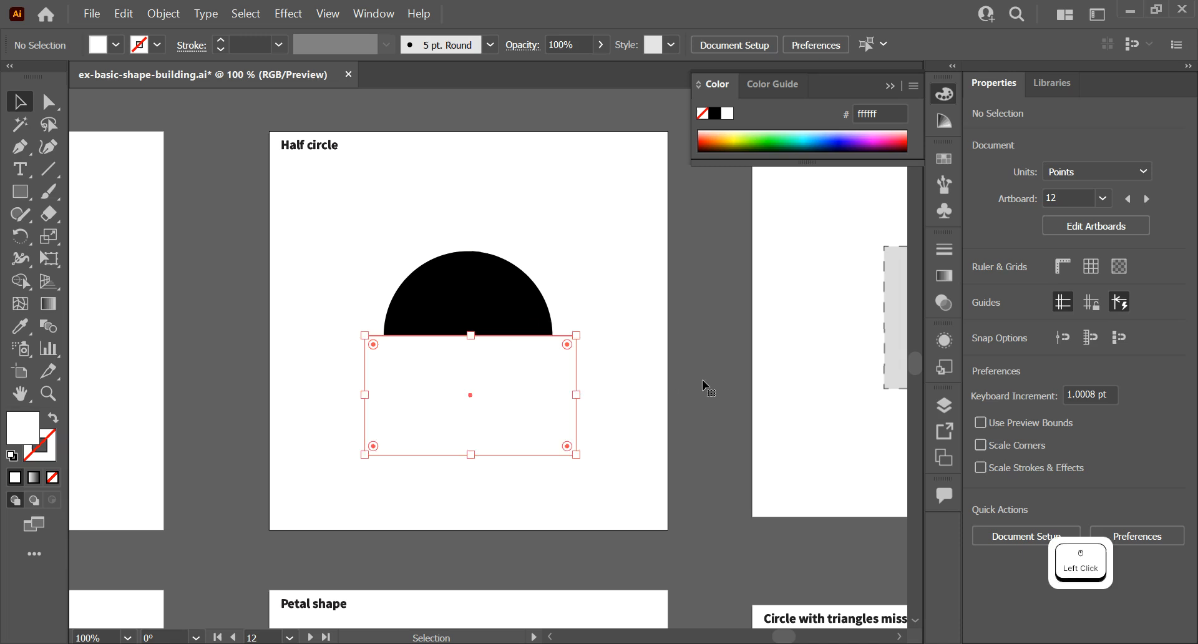
key(BackSpace)
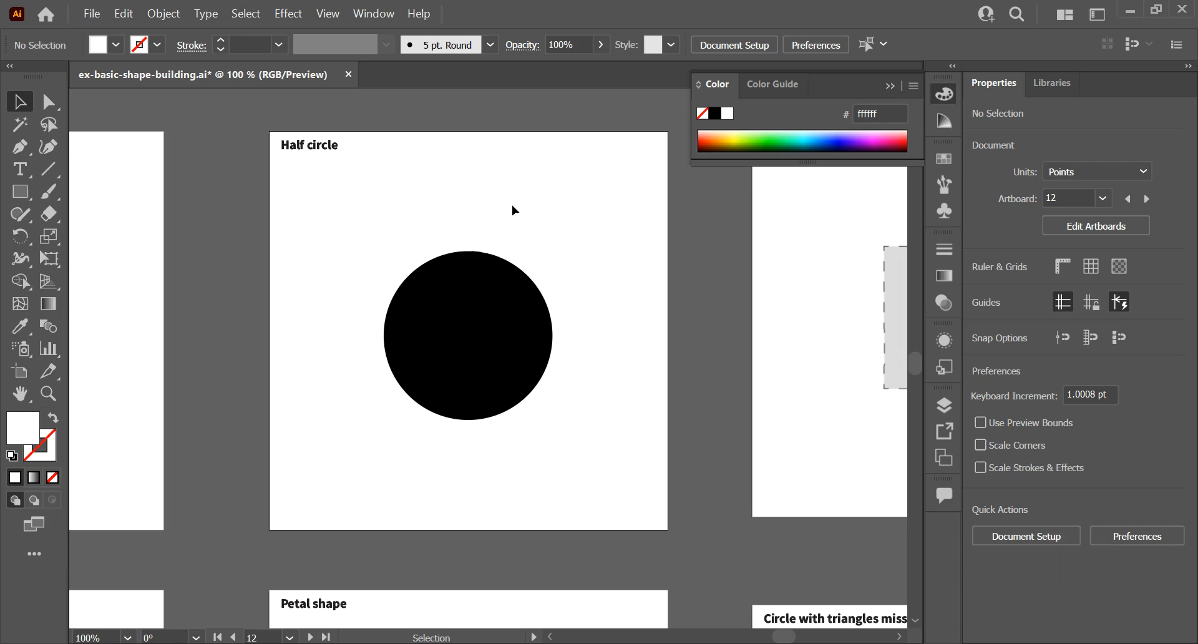
click(476, 271)
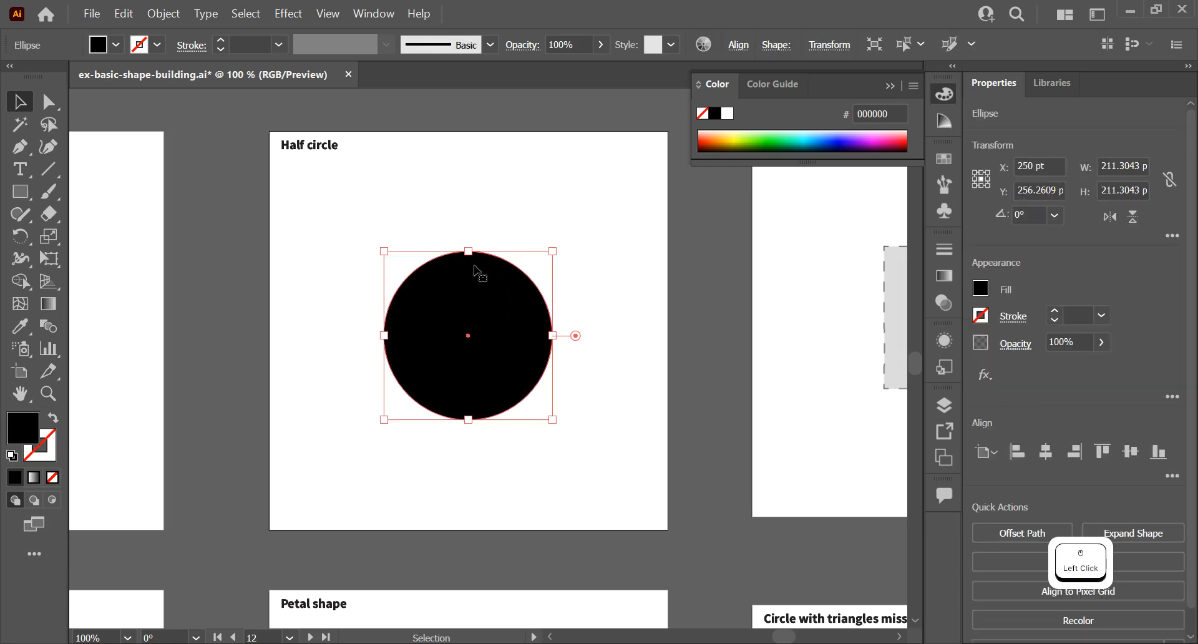
click(371, 343)
Sample the artboard's white with the Eyedropper and draw a rectangle in it over the circle's lower half
key(m)
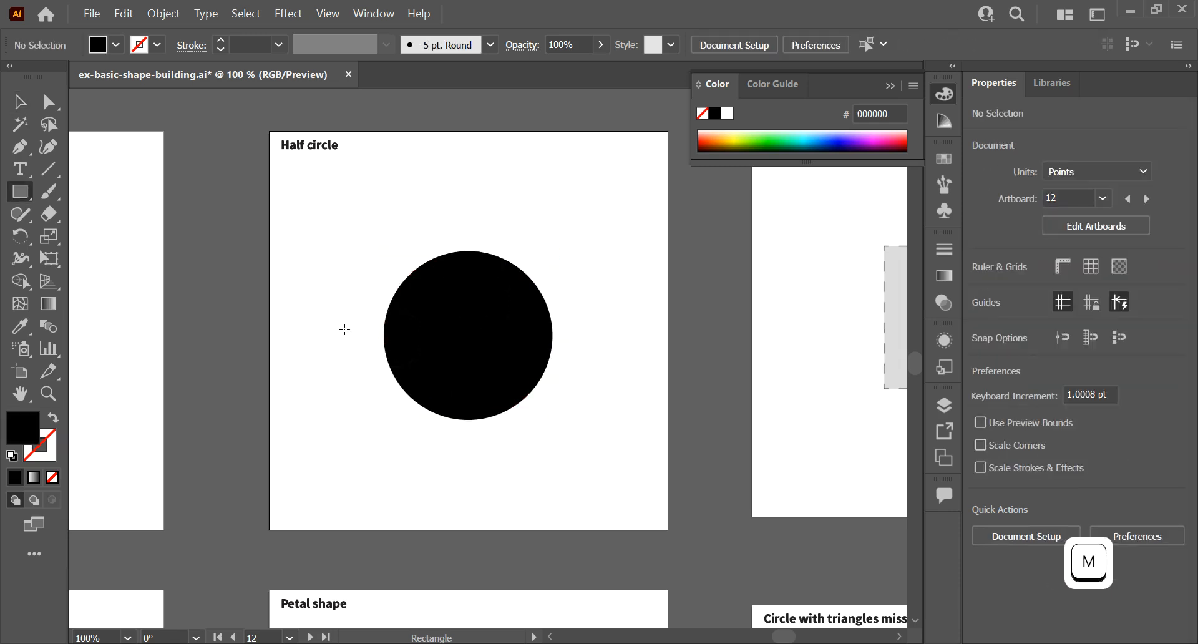
key(i)
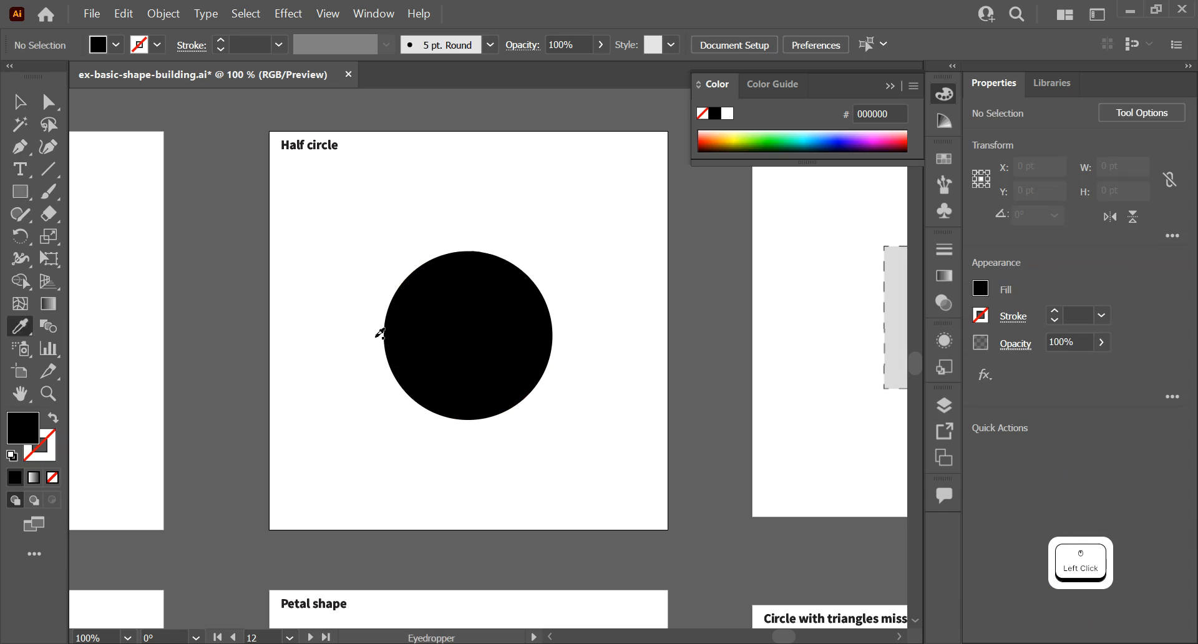
click(379, 336)
key(m)
drag(352, 335, 564, 490)
key(v)
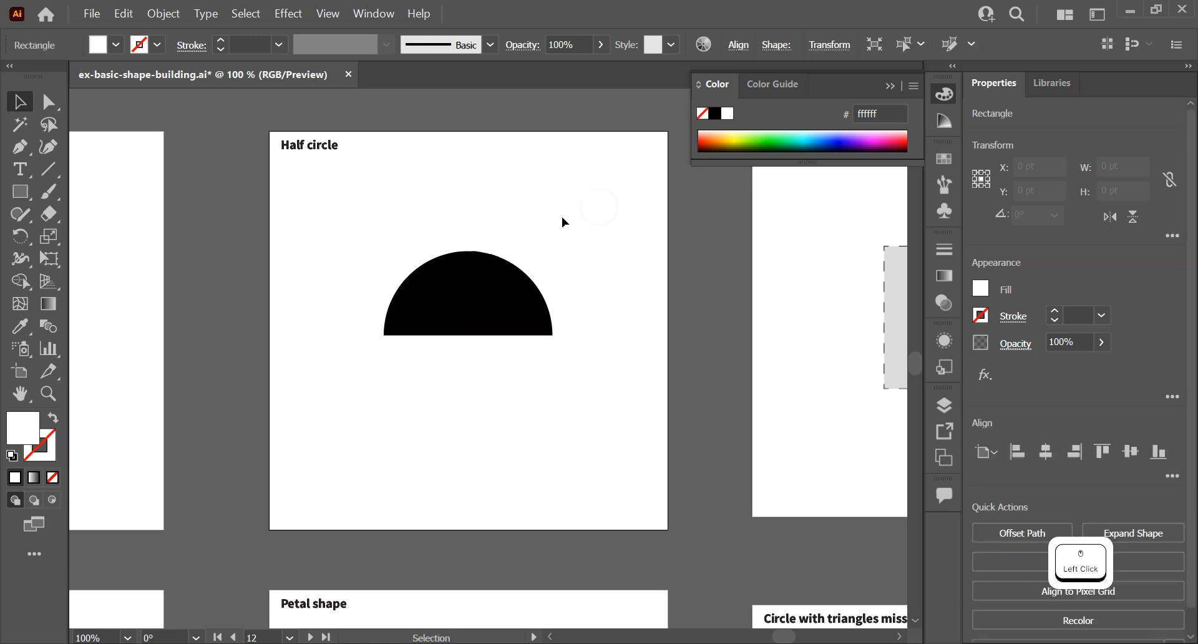
click(562, 219)
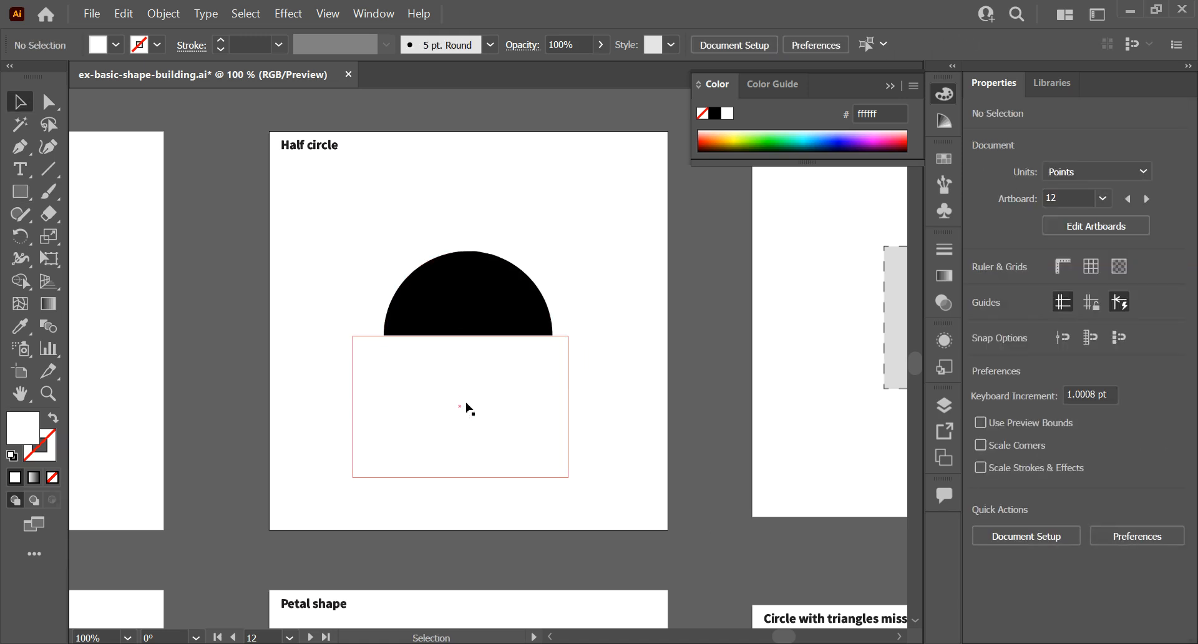
Fill the white covering rectangle with red ed3737 and centre it horizontally beneath the circle
click(527, 407)
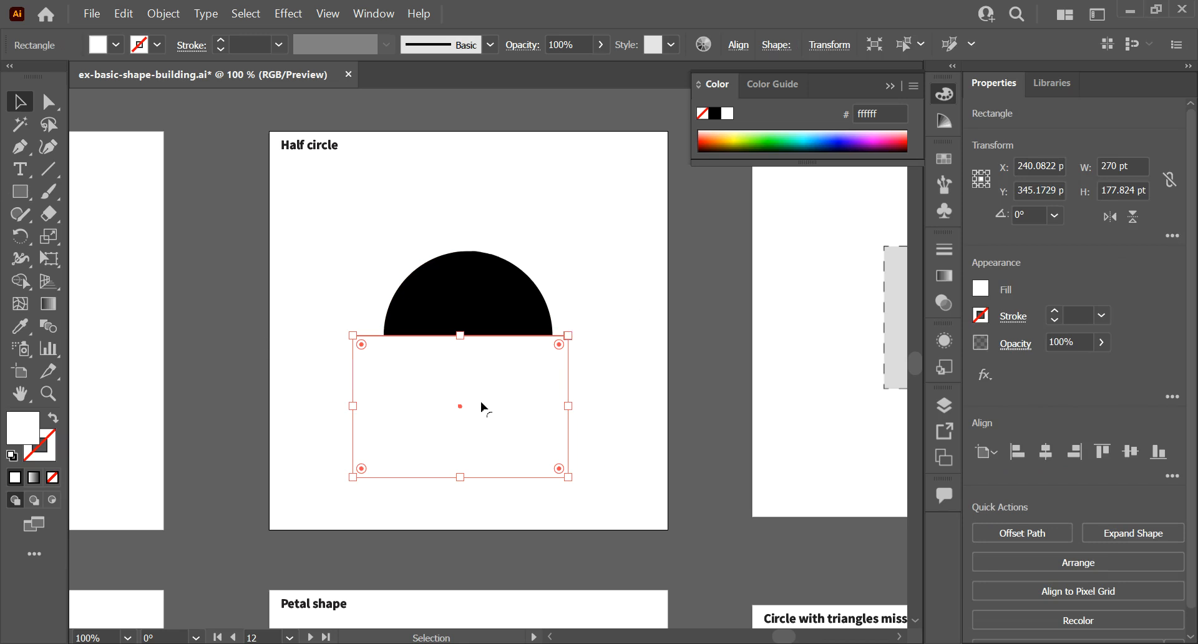
key(shift+x)
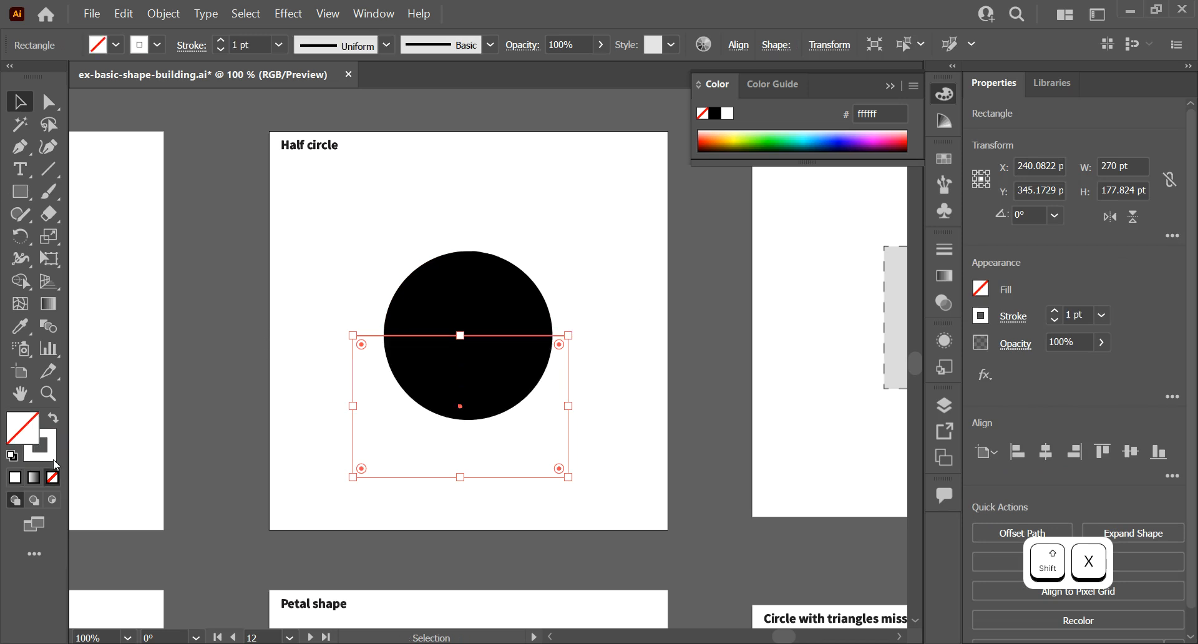
key(shift+x)
click(27, 427)
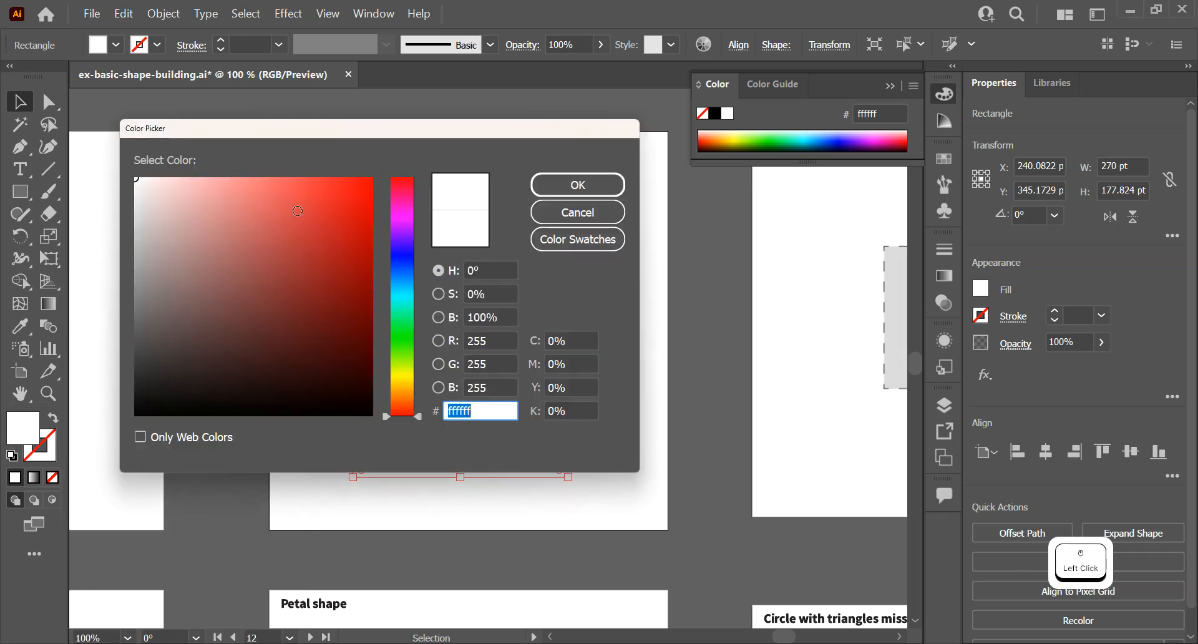
drag(311, 229, 318, 195)
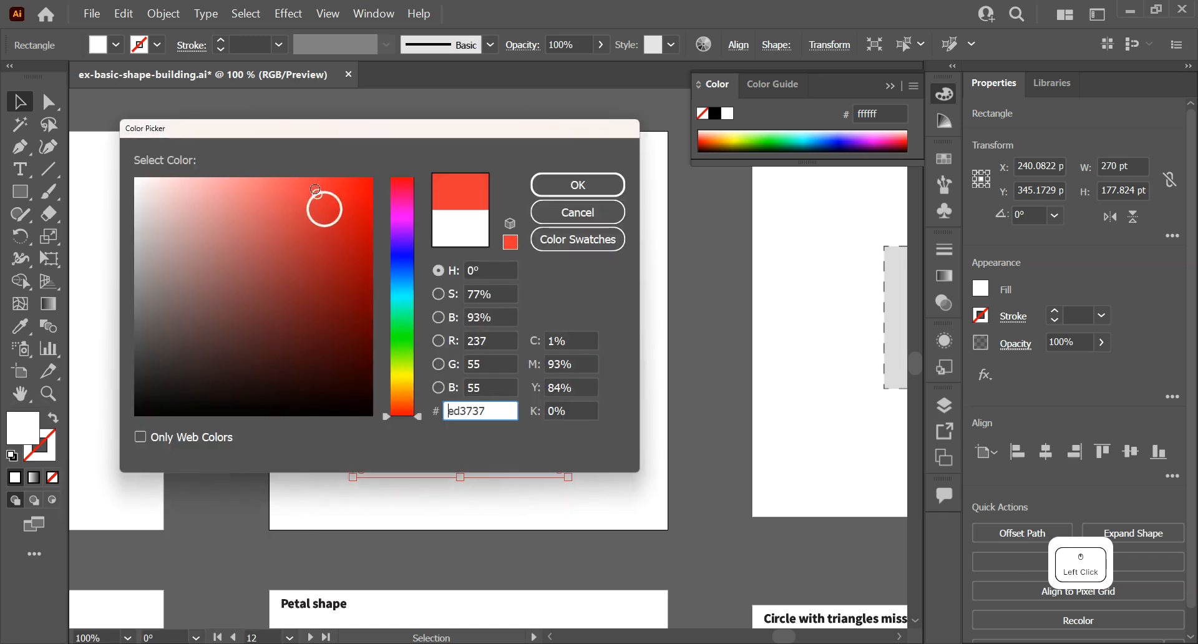
click(590, 185)
click(567, 200)
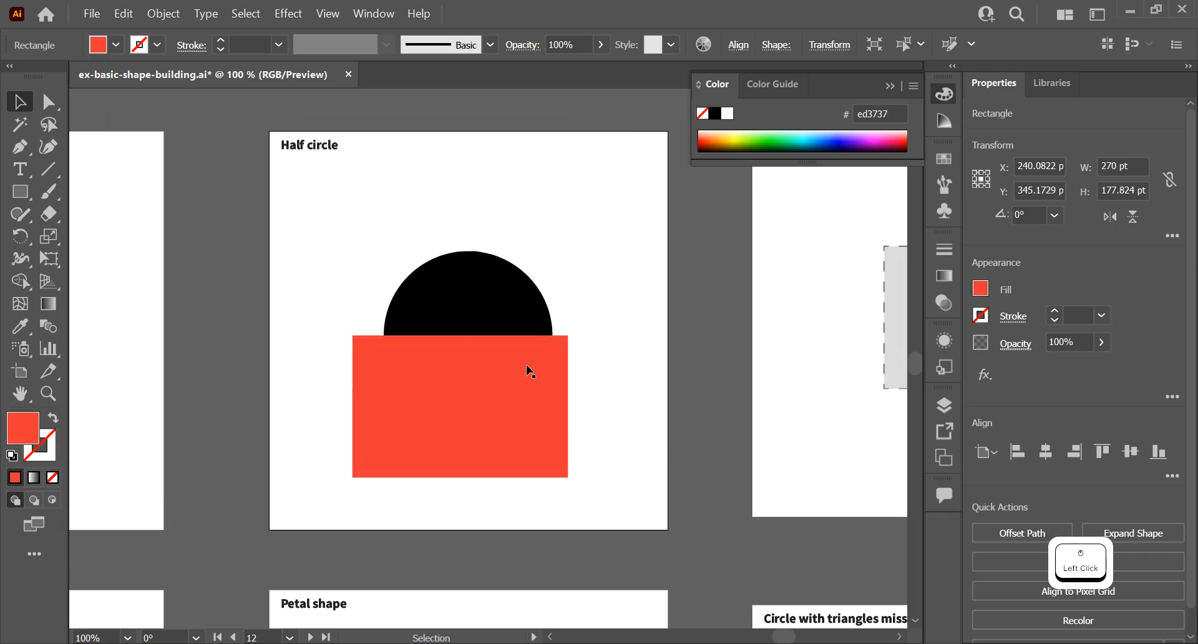
drag(527, 363, 535, 362)
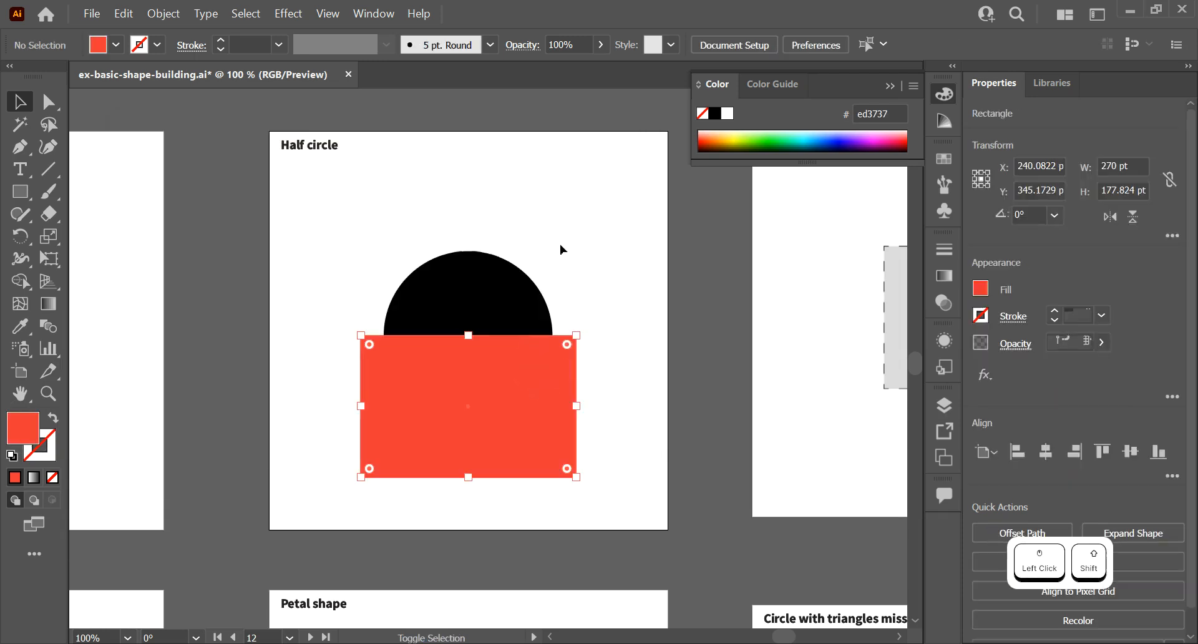
click(556, 238)
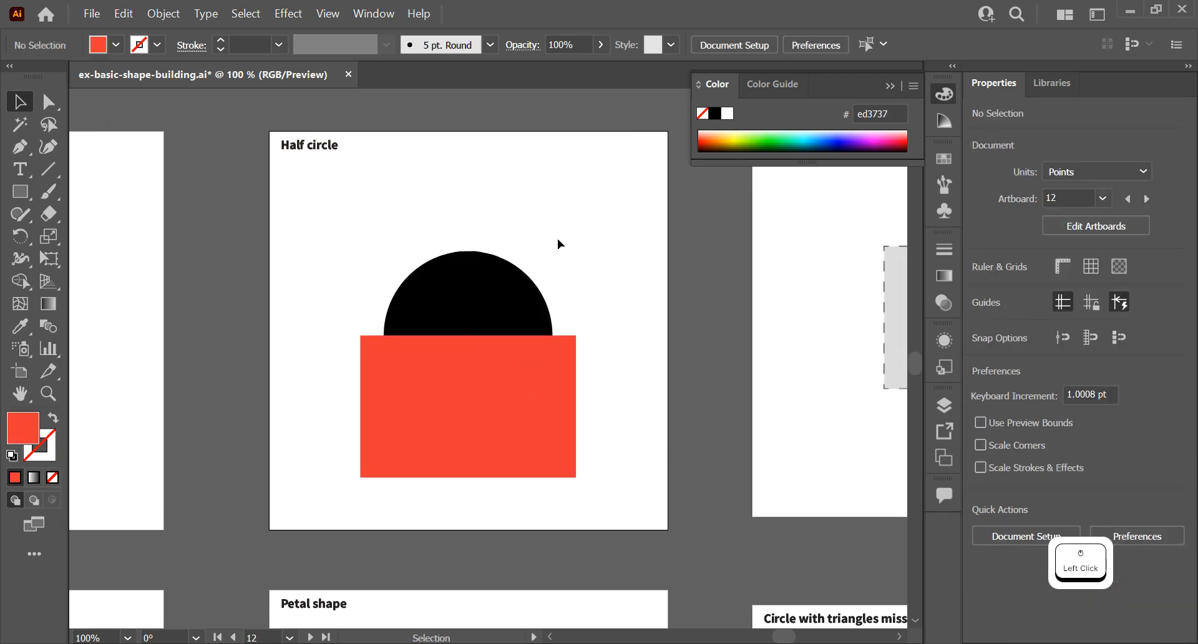
Unite the circle and the red rectangle with Pathfinder and move the merged shape off the dashed template
click(534, 312)
click(542, 453)
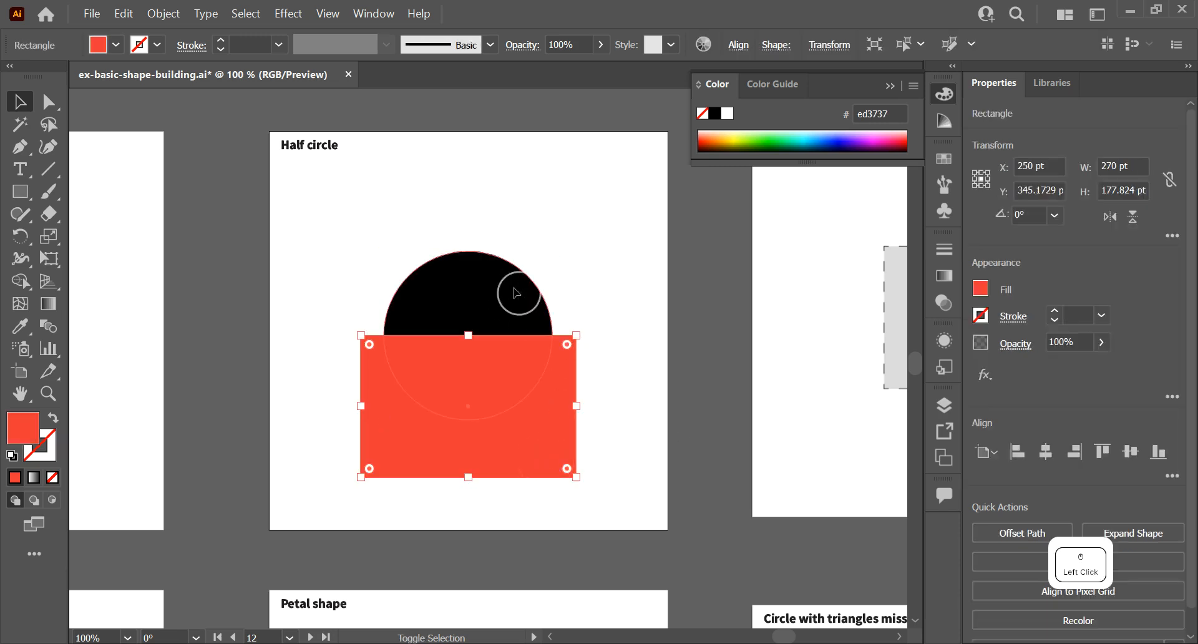
shift+click(477, 332)
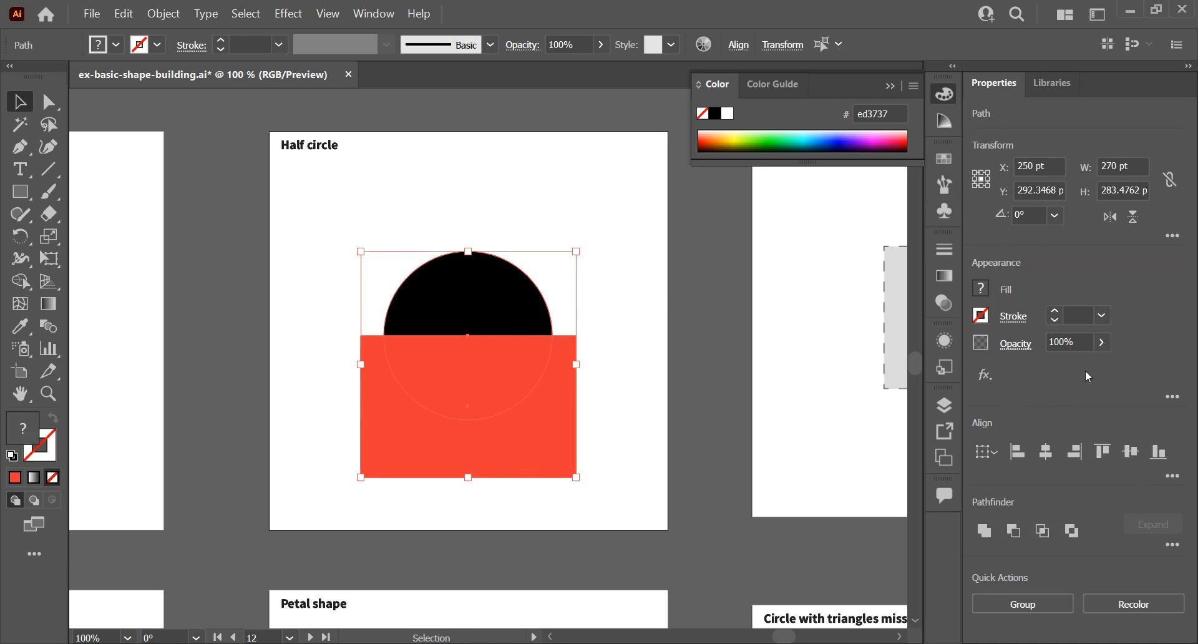
scroll(1089, 365, down, 2)
click(988, 533)
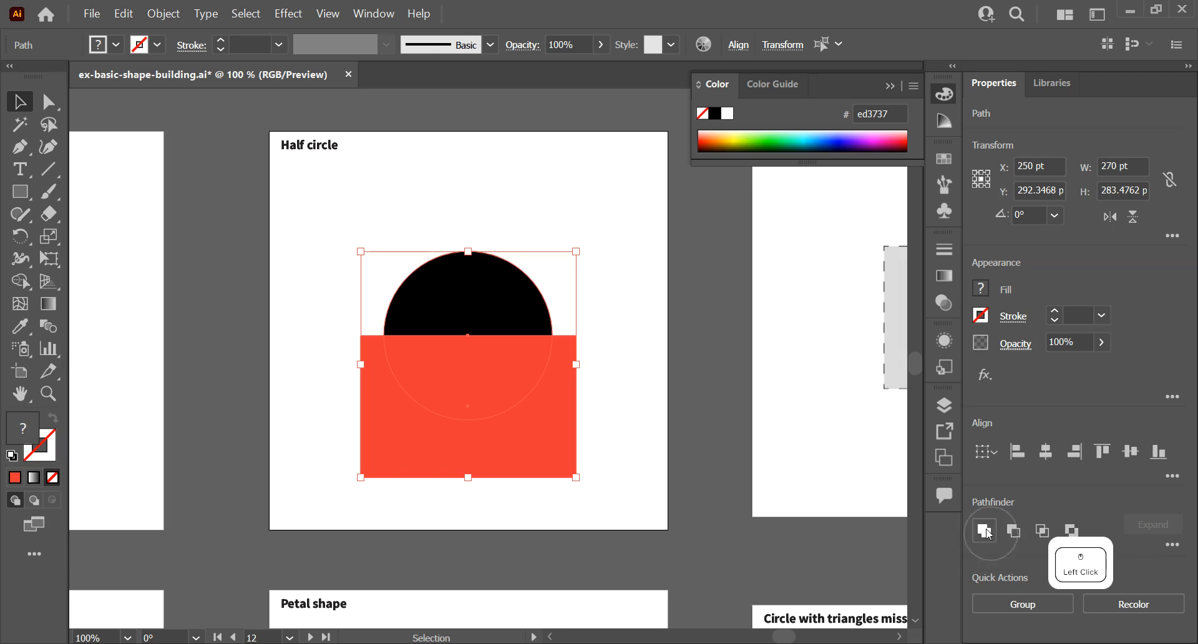
click(635, 350)
drag(540, 322, 498, 302)
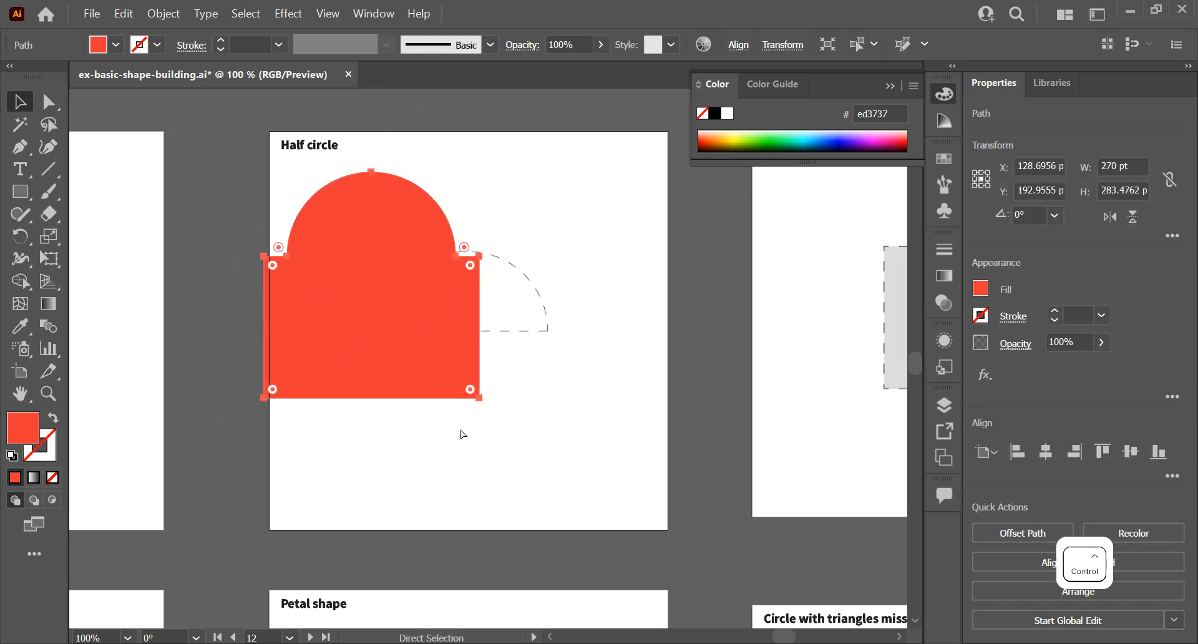
Undo the move and the Pathfinder union of the circle and rectangle
key(ctrl+z)
key(ctrl+z)
key(ctrl+z)
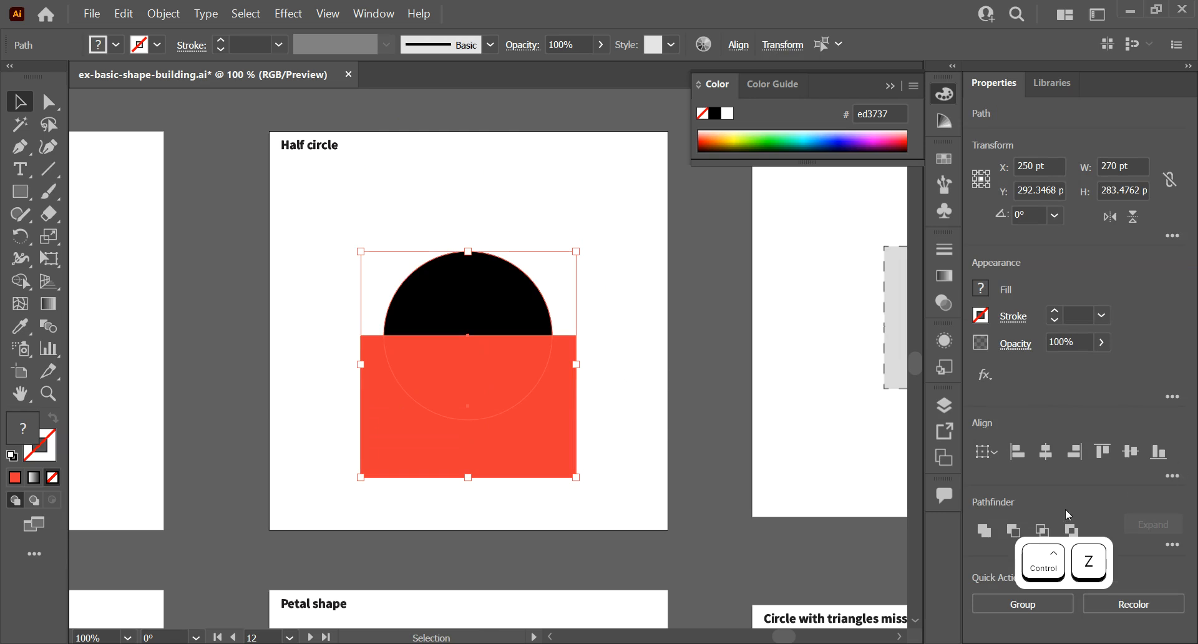
Subtract the red rectangle from the circle with Minus Front and move the half circle above the dashed template
click(1016, 529)
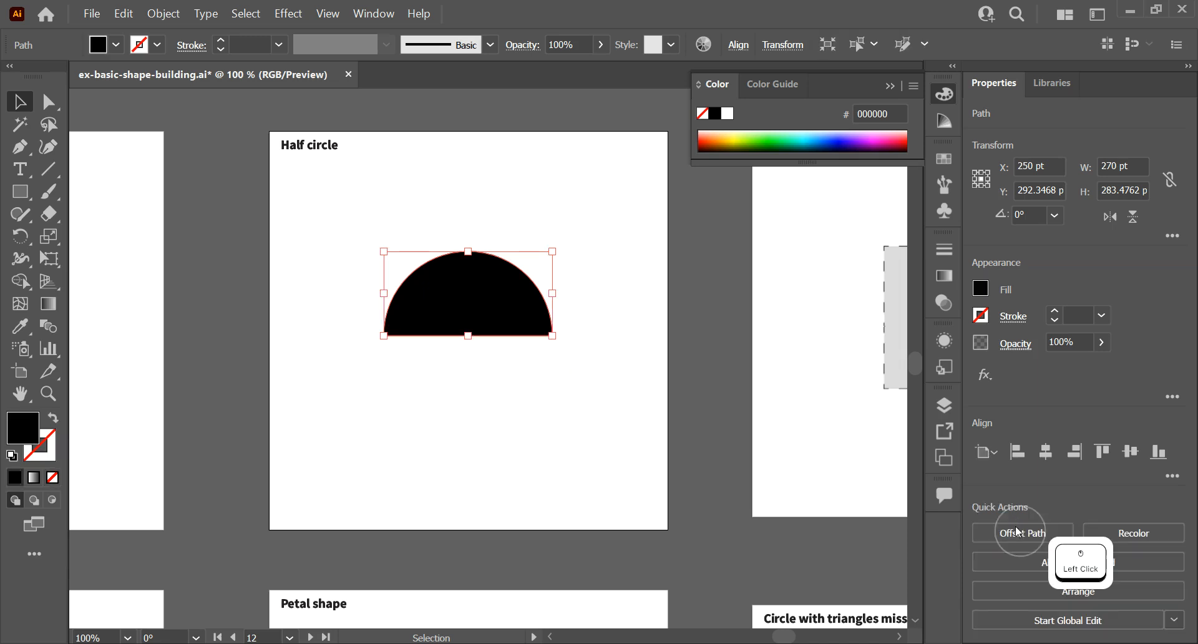
click(540, 367)
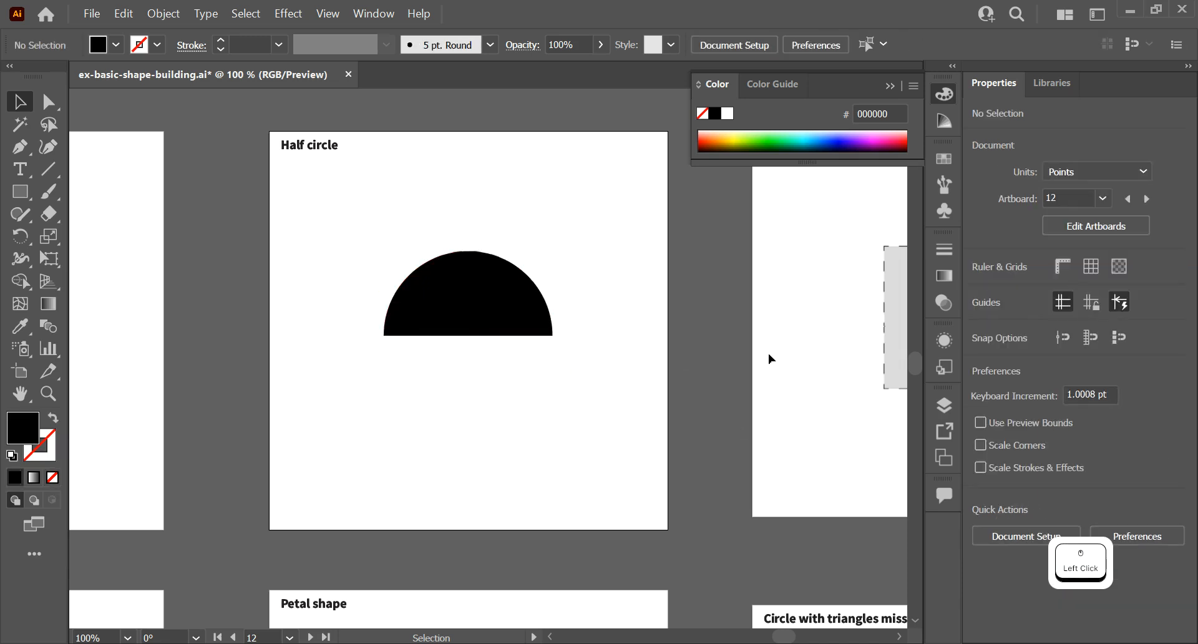
drag(477, 306, 490, 219)
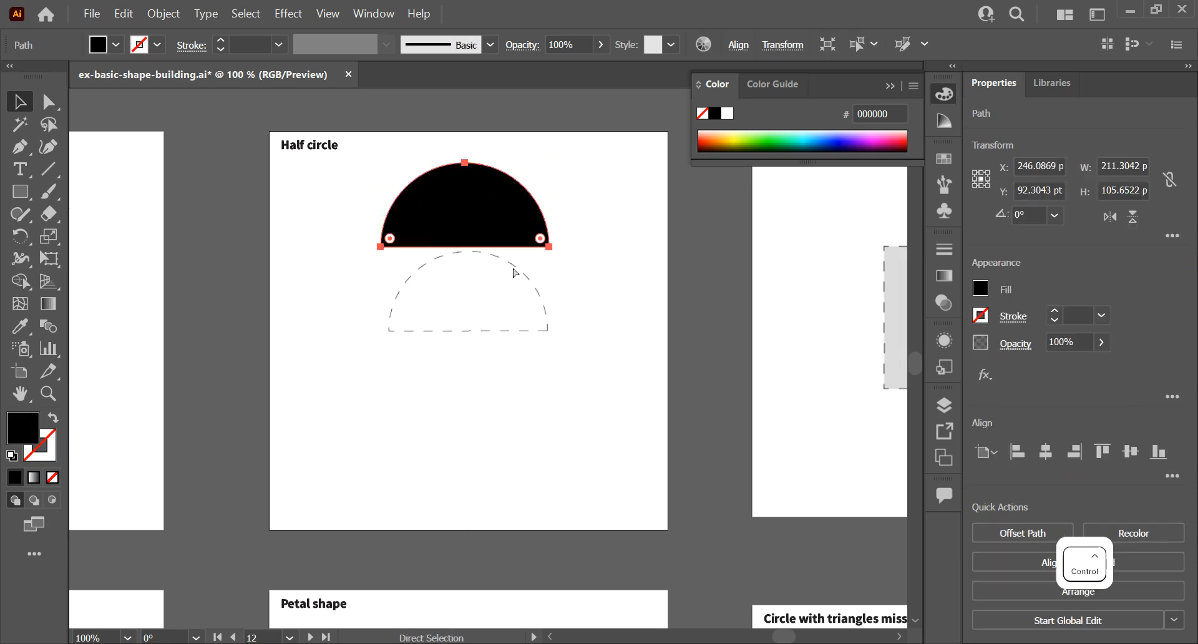
Undo the half circle's move and the Minus Front subtraction, and deselect both shapes
key(ctrl+z)
key(ctrl+z)
key(ctrl+z)
click(365, 210)
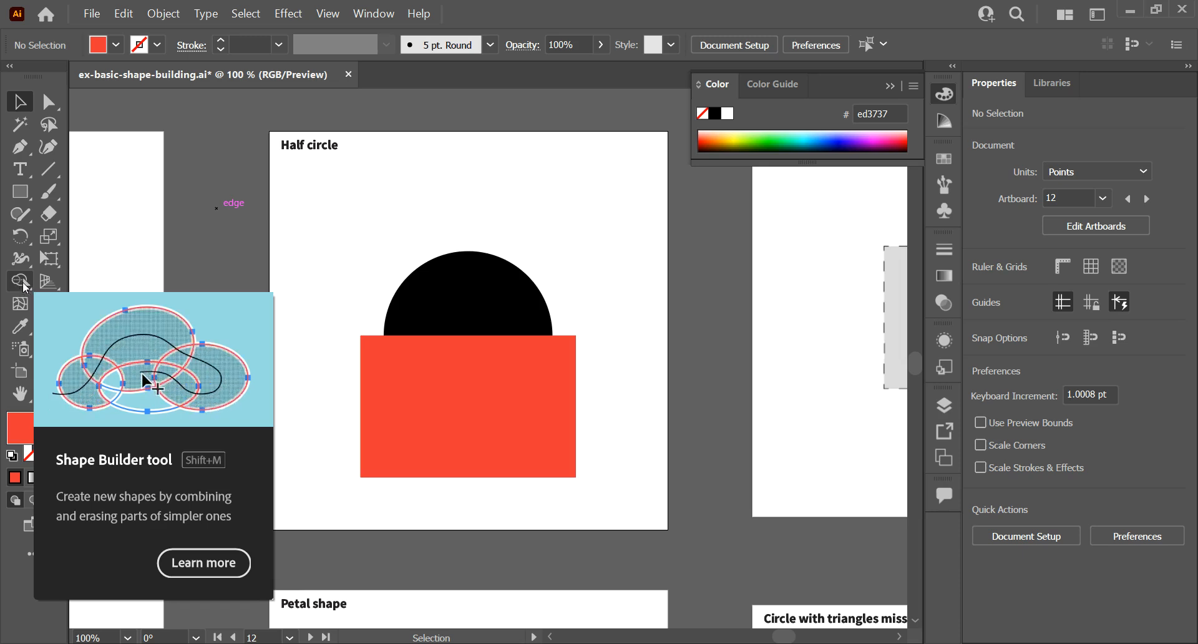
Try to merge the unselected circle and rectangle with the Shape Builder tool
click(24, 284)
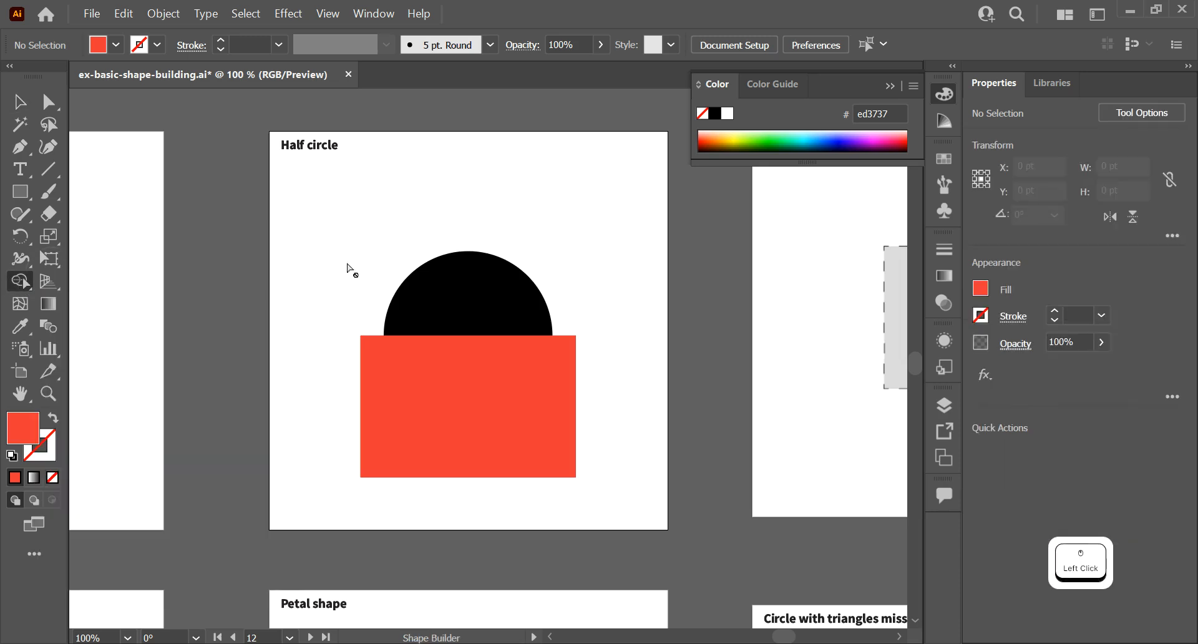
key(shift+m)
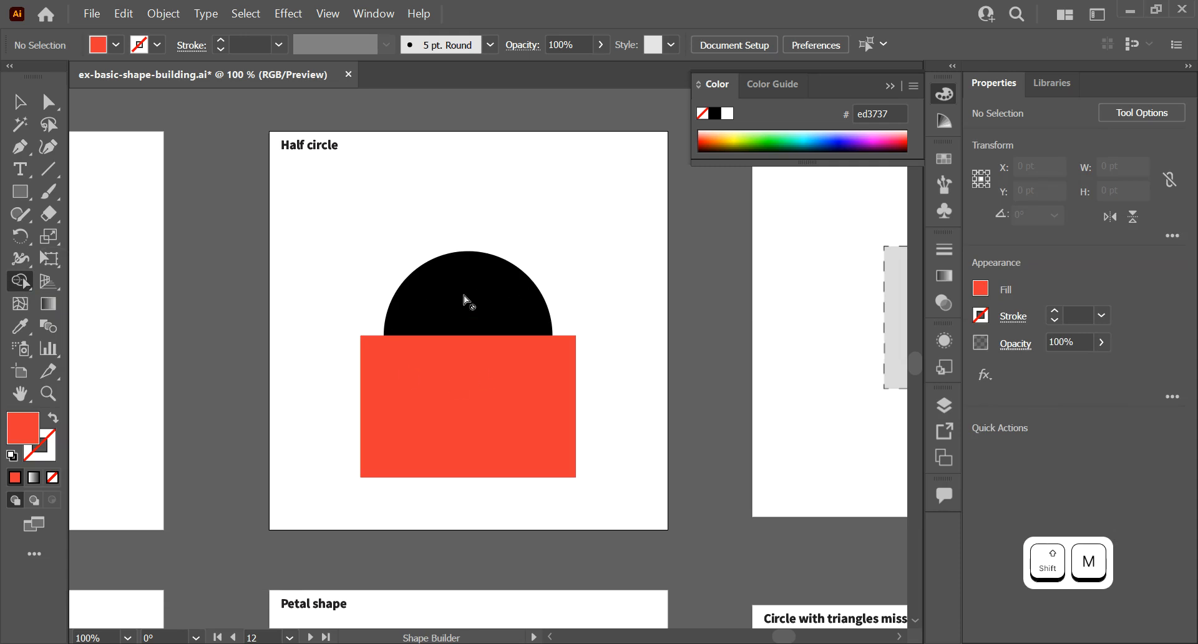
mouse_move(436, 373)
mouse_down()
mouse_move(488, 326)
mouse_move(454, 288)
mouse_up()
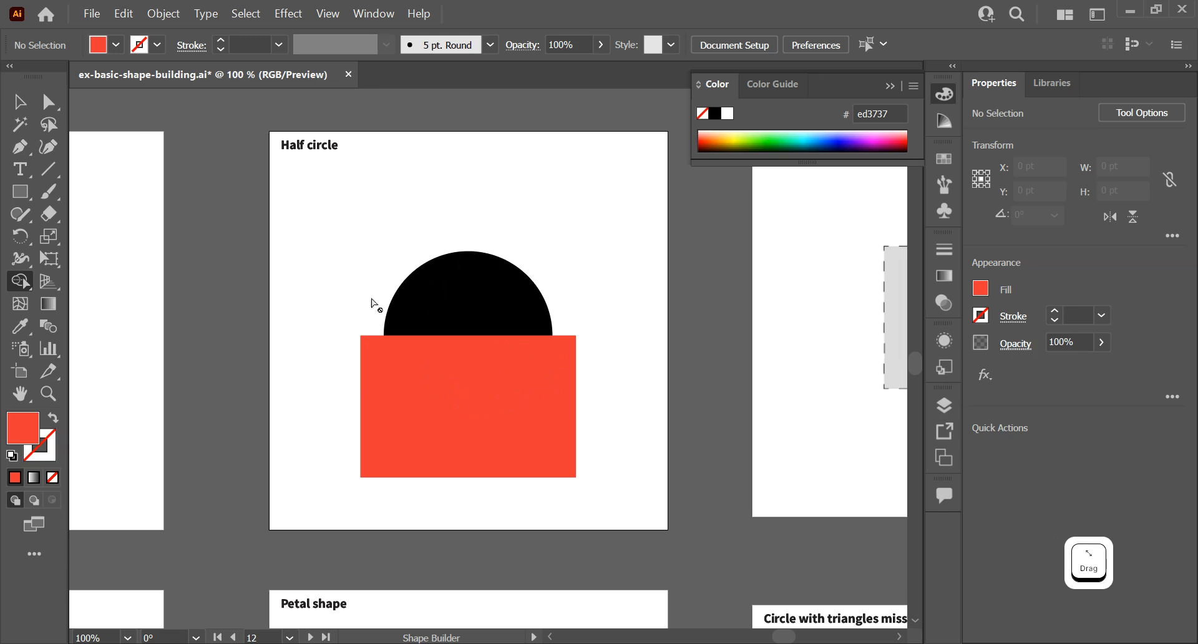
click(20, 101)
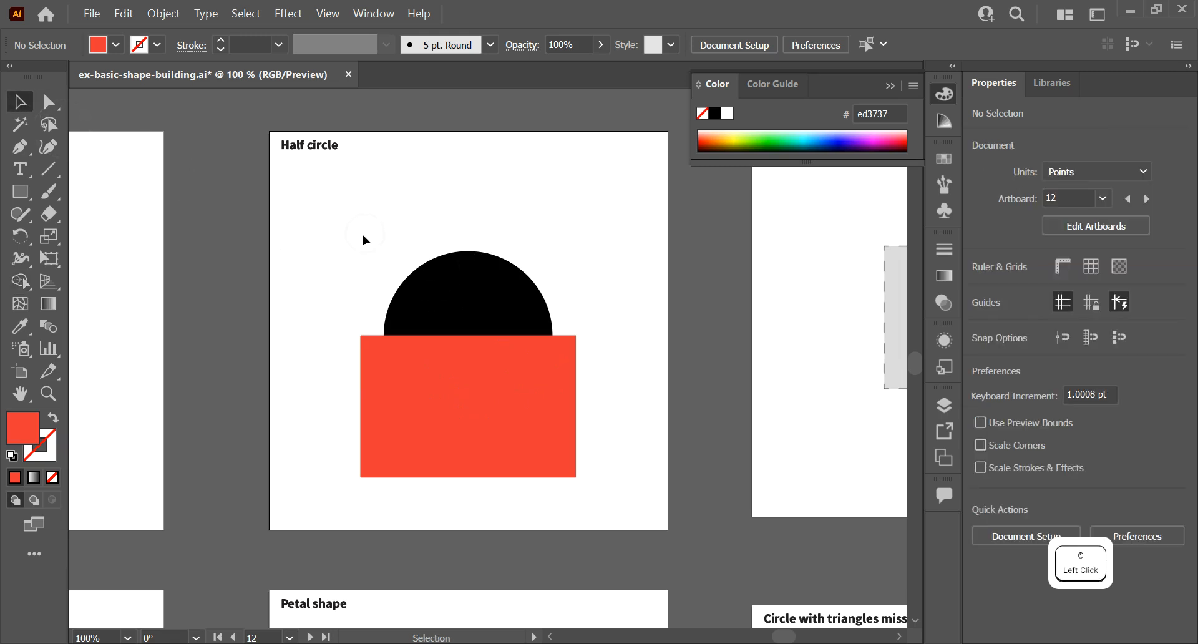
Select both the circle and the rectangle, merge them with the Shape Builder tool, and undo the merge
drag(352, 231, 552, 437)
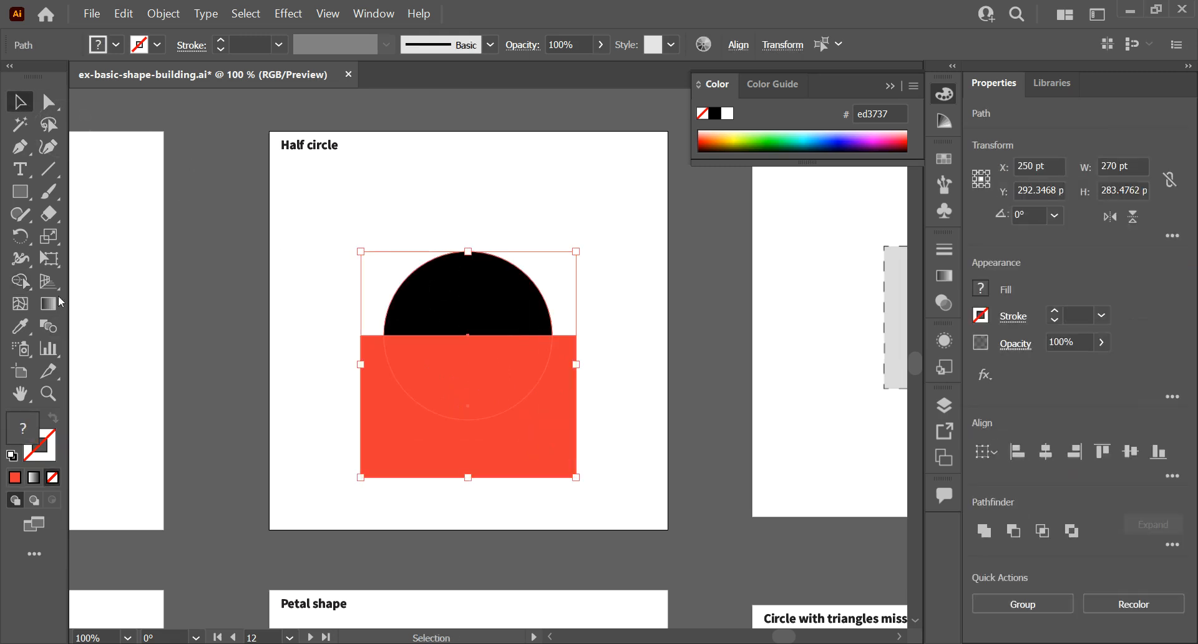
click(28, 286)
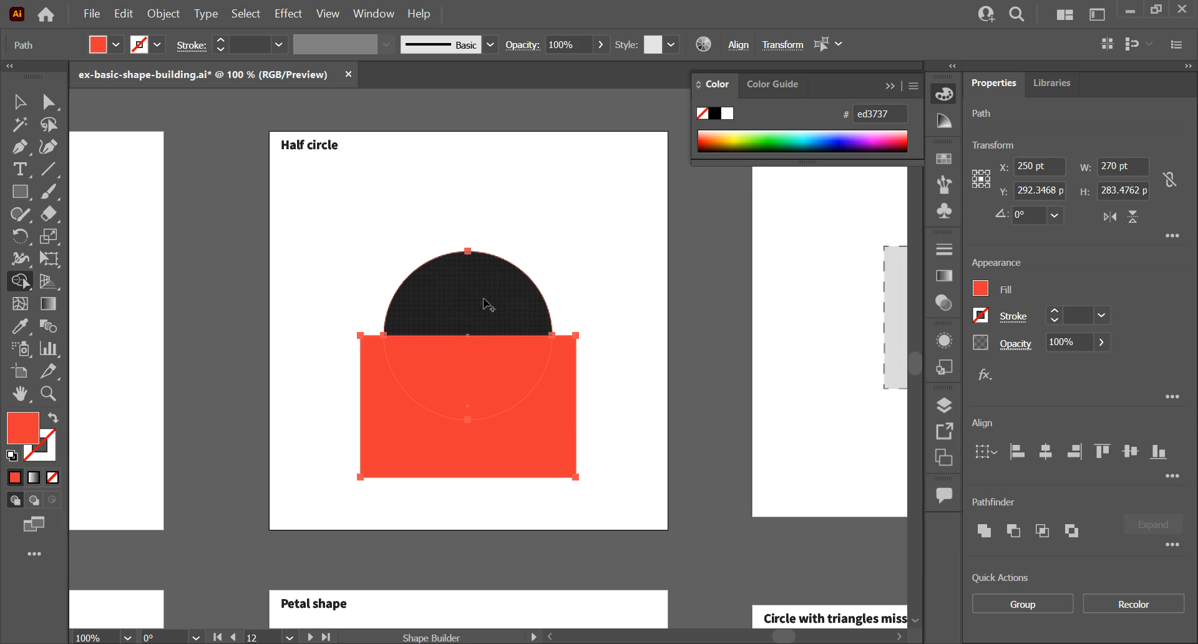
mouse_move(546, 465)
mouse_down()
mouse_move(496, 423)
mouse_move(445, 286)
mouse_up()
key(v)
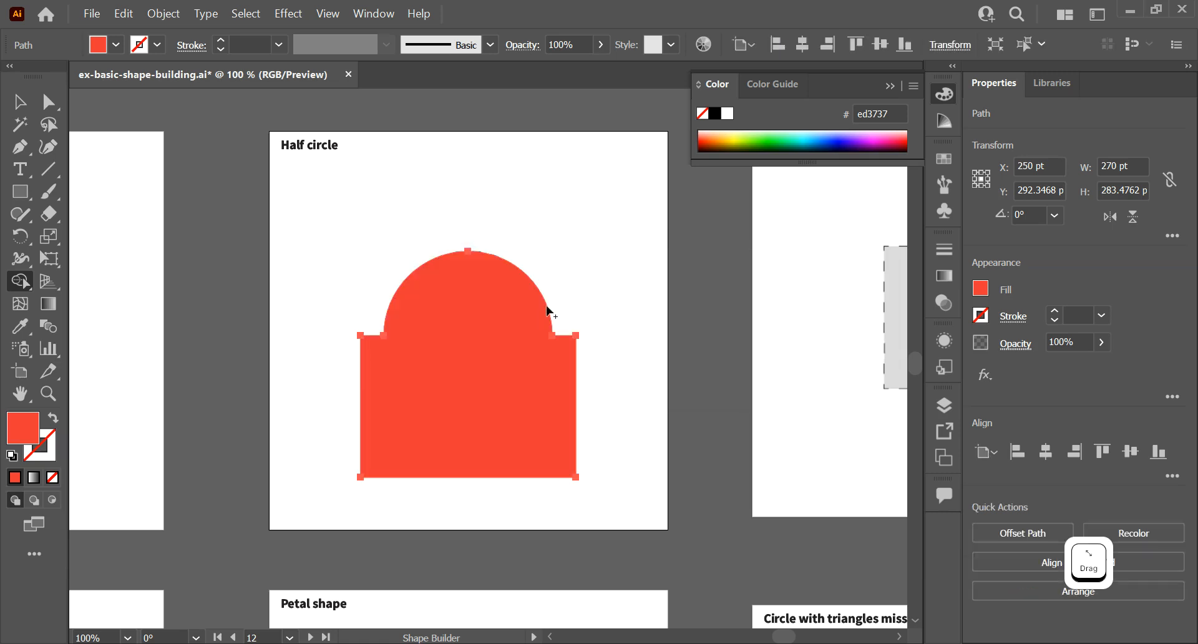
click(499, 330)
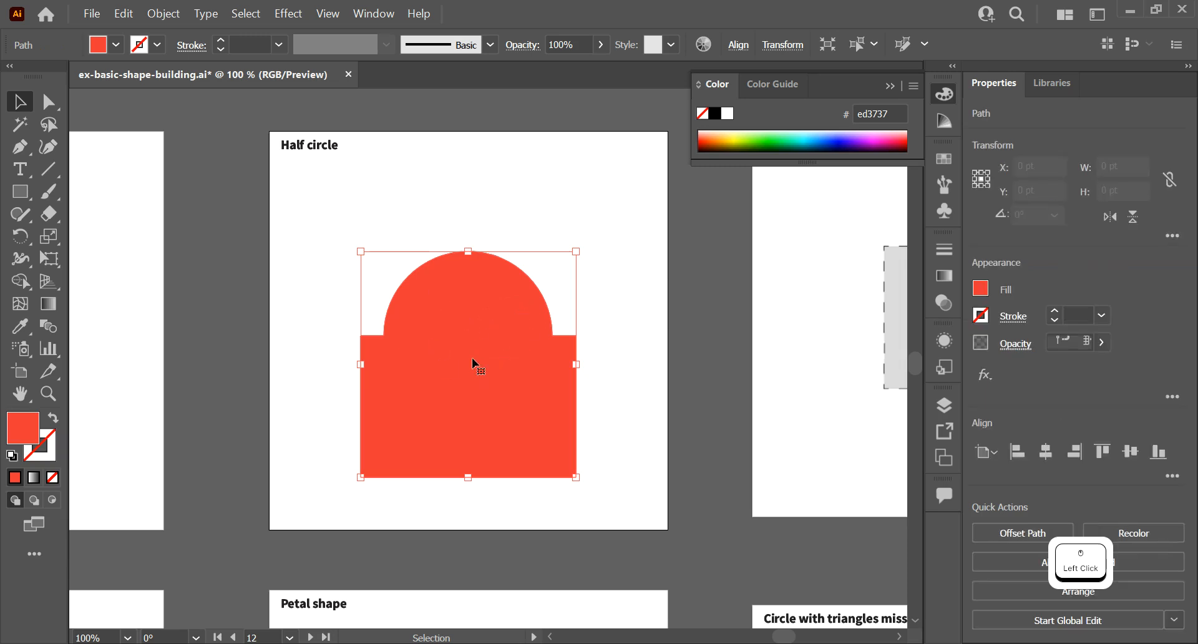
key(ctrl+z)
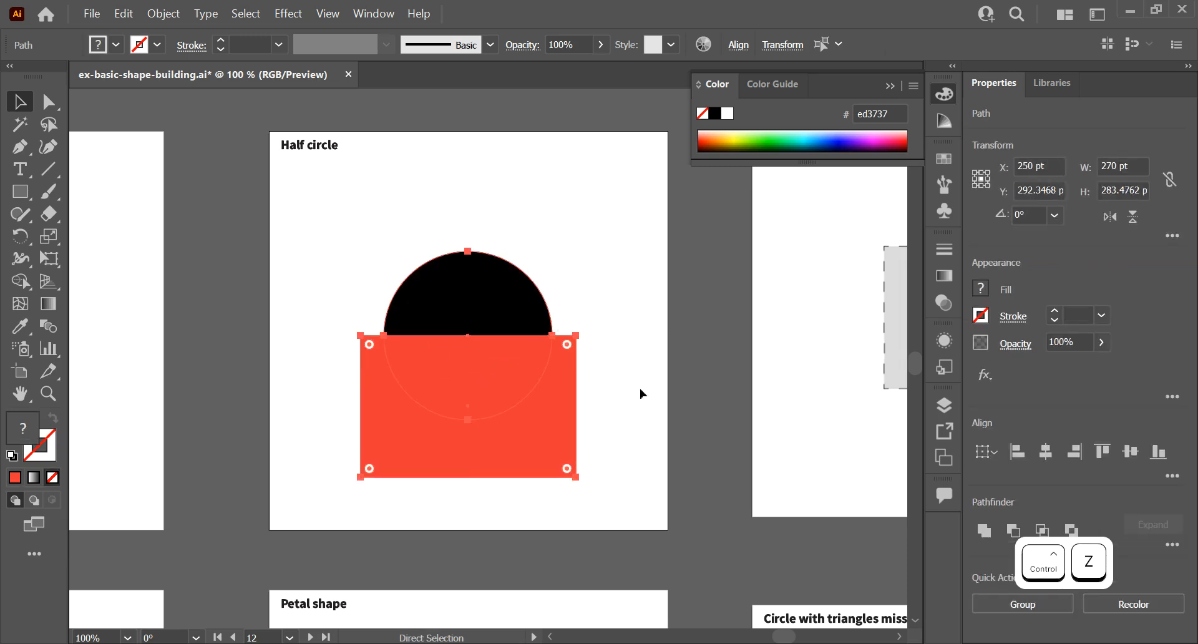
Erase the red rectangle and the circle's lower half with the Shape Builder tool, keeping the black upper half circle
key(shift+m)
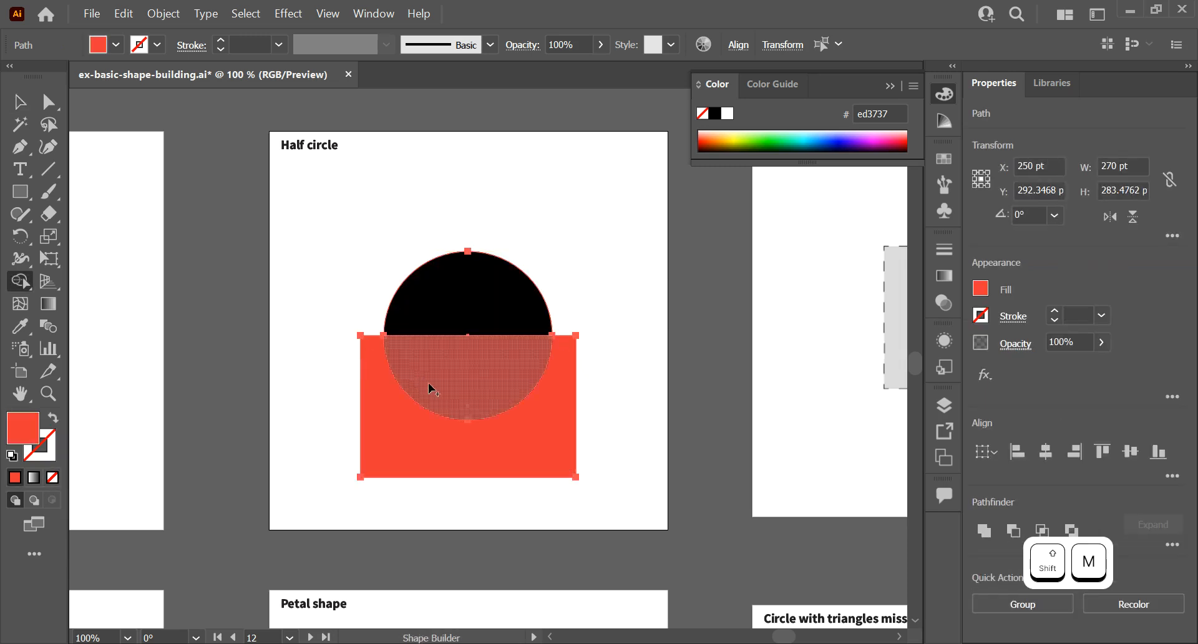
key(alt)
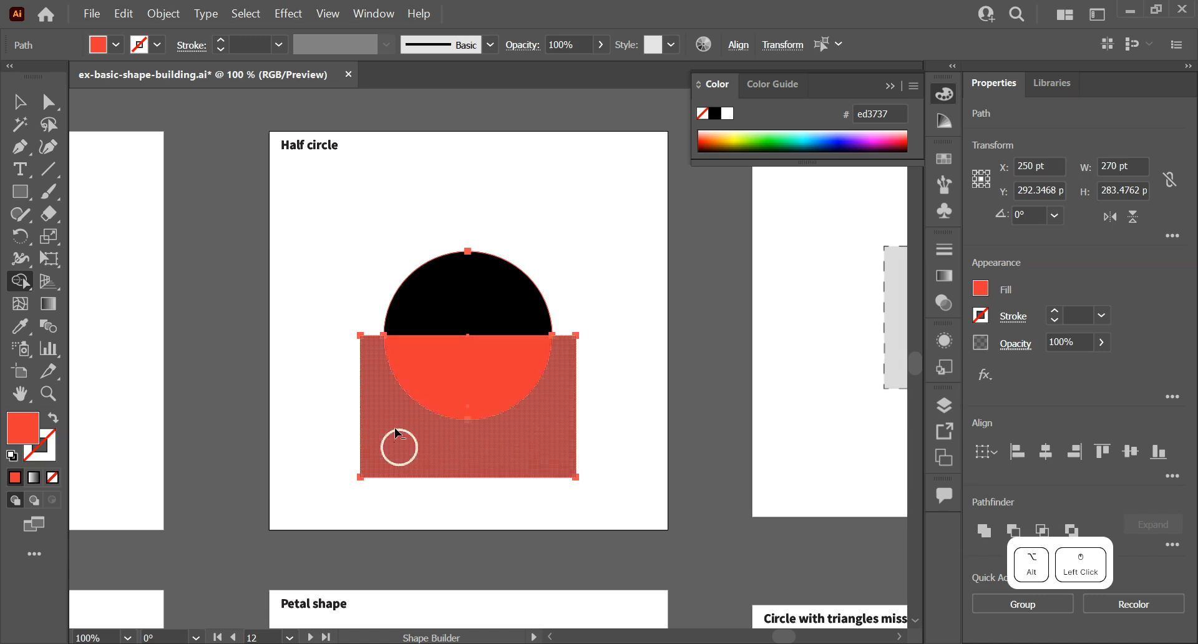
mouse_move(396, 441)
mouse_down()
mouse_move(444, 361)
mouse_move(489, 362)
mouse_up()
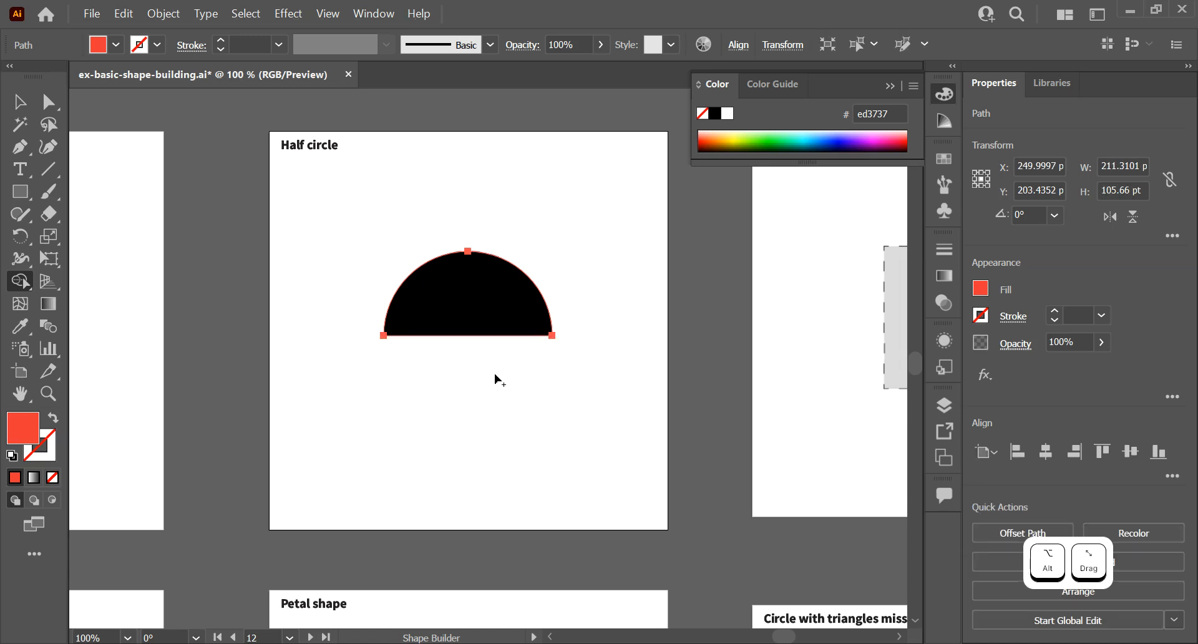
key(v)
click(498, 377)
click(506, 319)
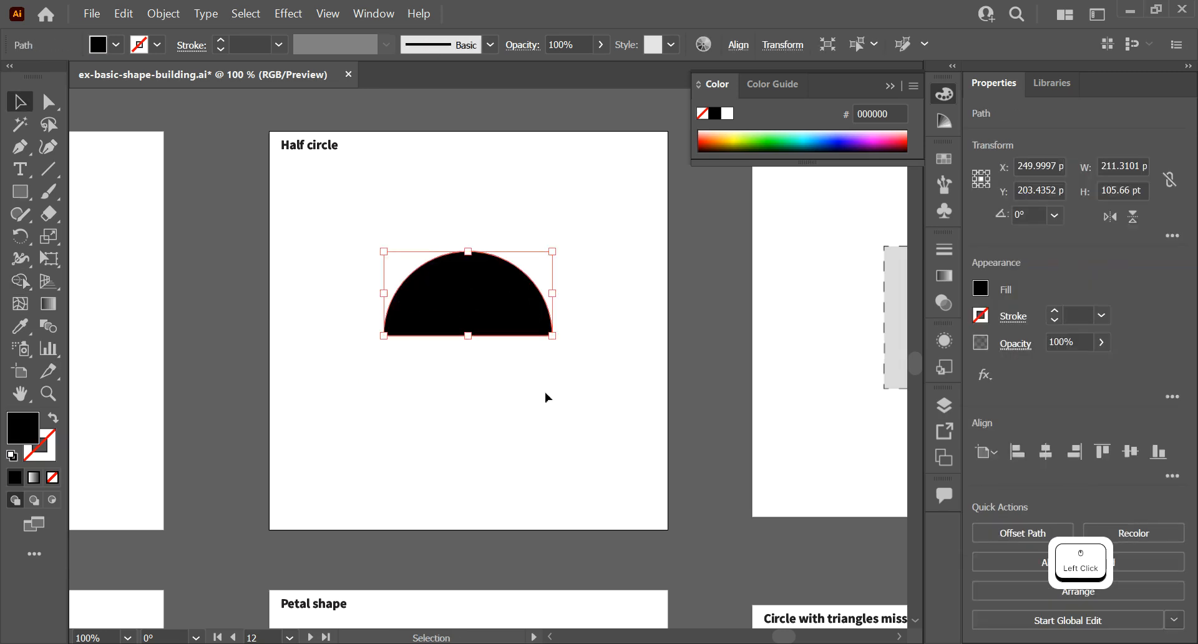
Draw a black square about 182 pt wide over the dashed square on the "Square with circle missing" artboard
drag(742, 373, 244, 411)
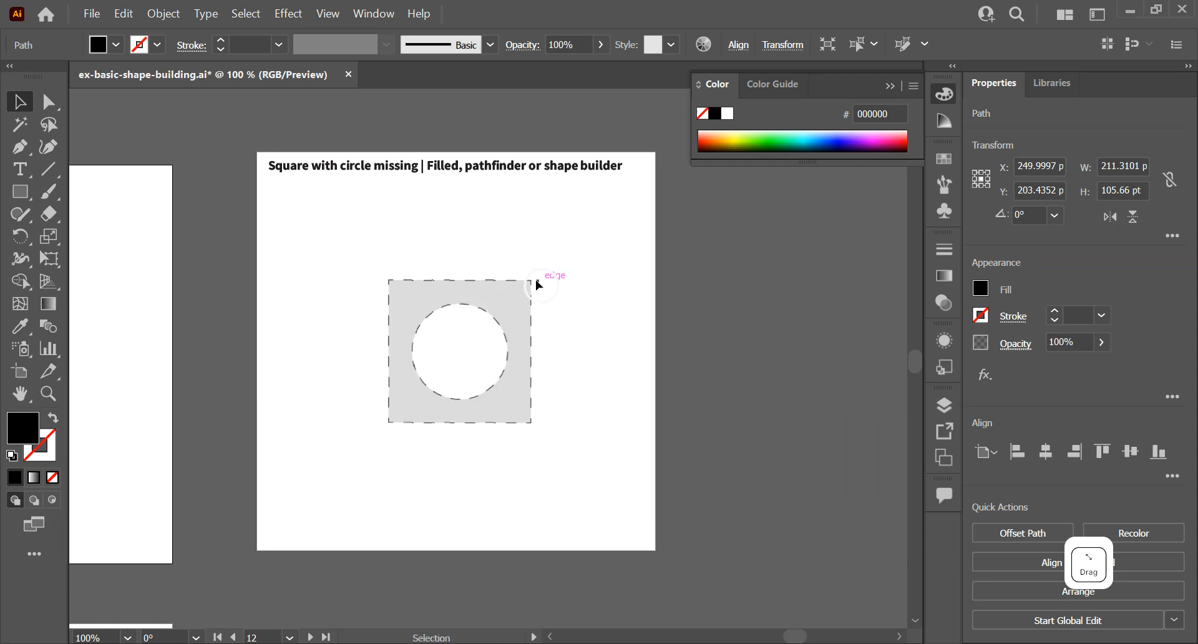
drag(401, 261, 366, 249)
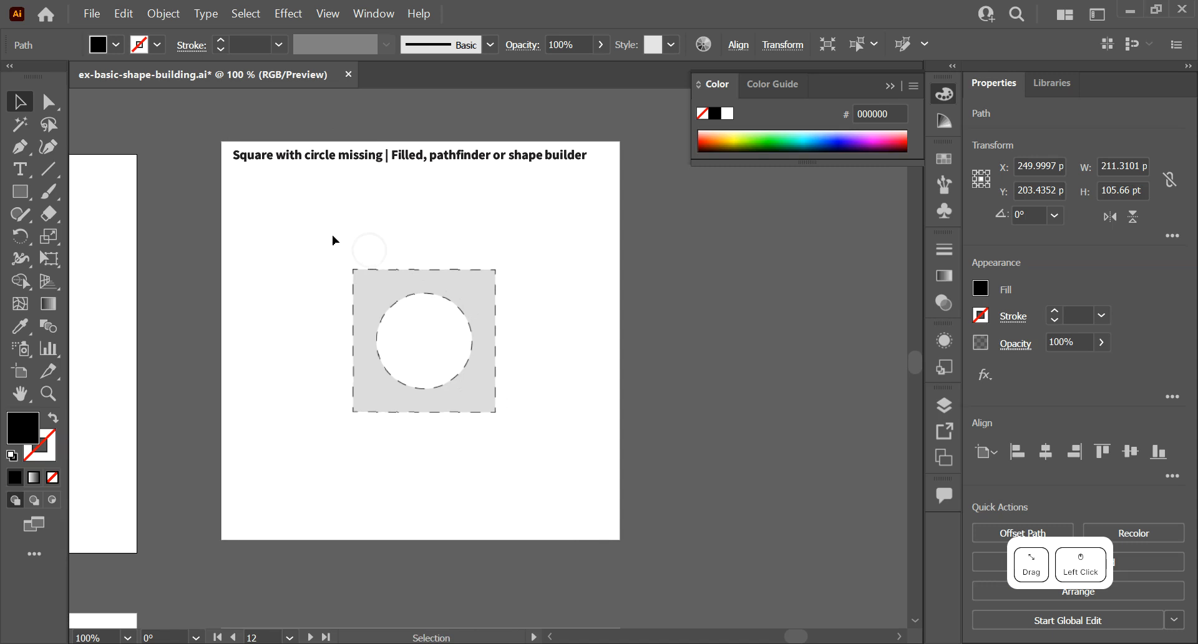
click(21, 196)
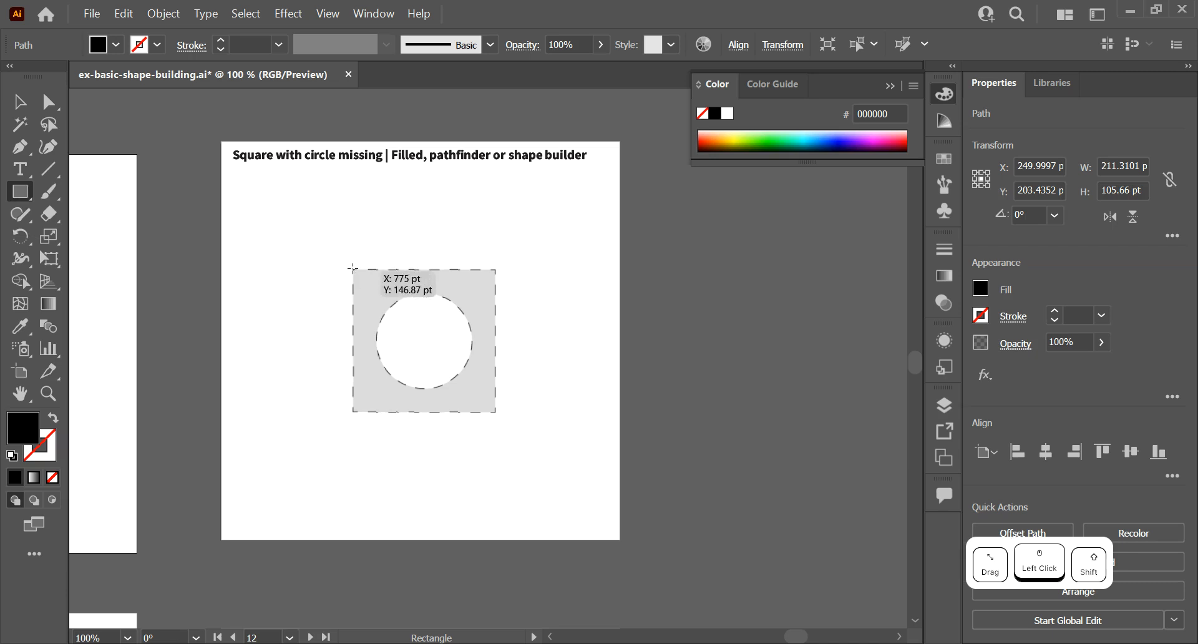
drag(353, 269, 497, 379)
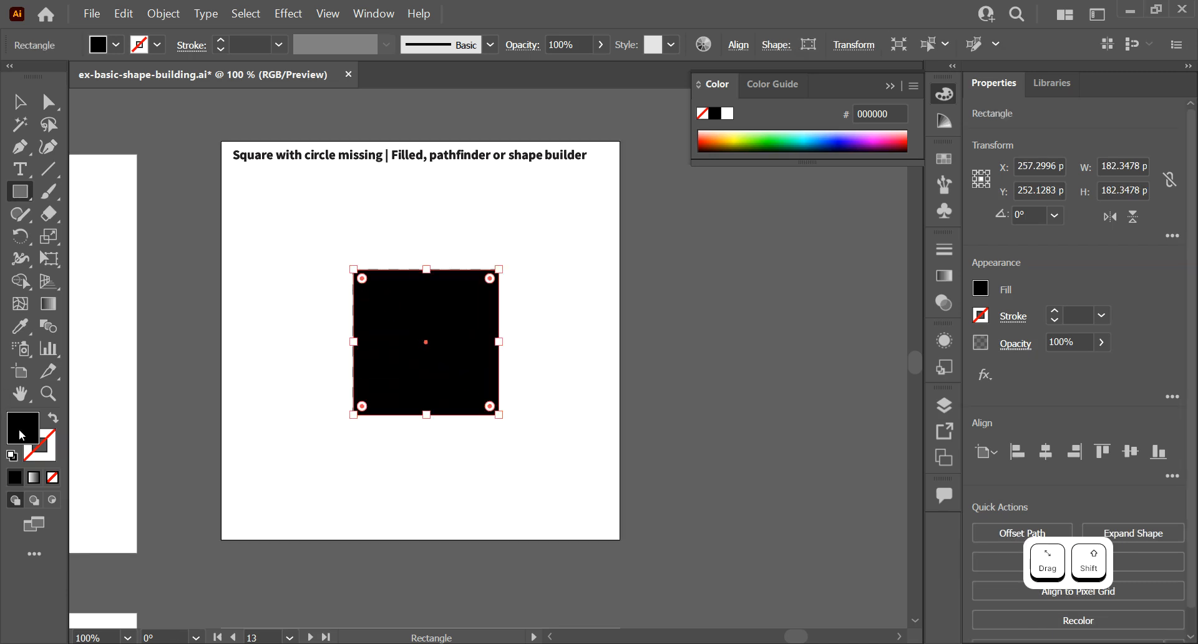
Deselect the black square and activate the Ellipse tool for its missing circle
key(i)
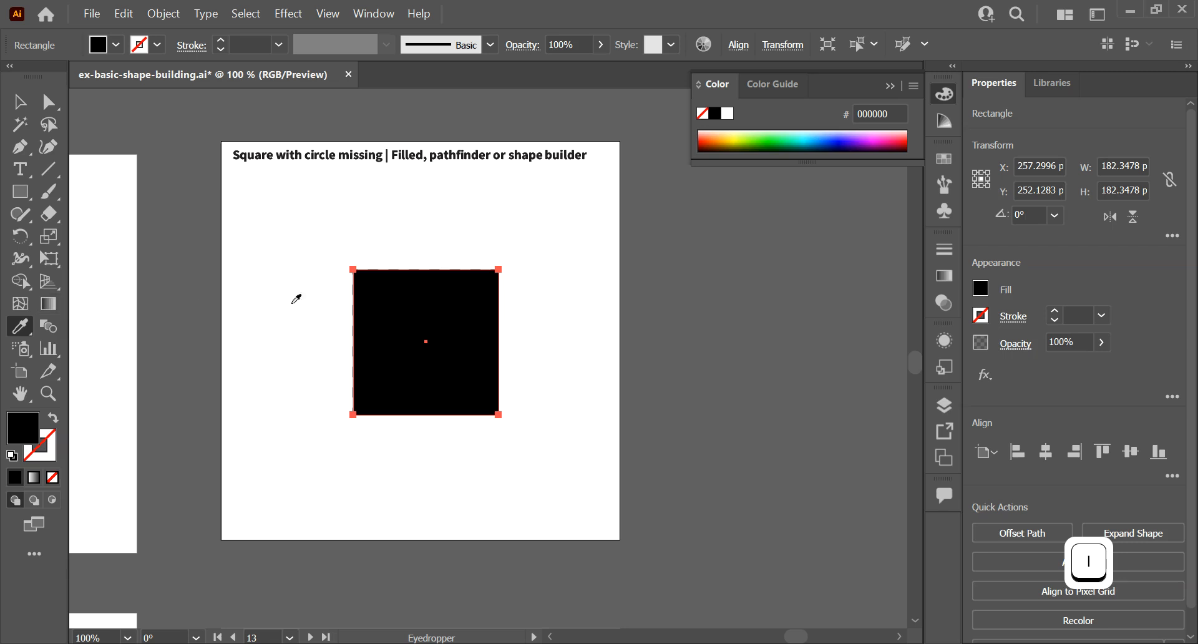
key(v)
drag(20, 199, 72, 216)
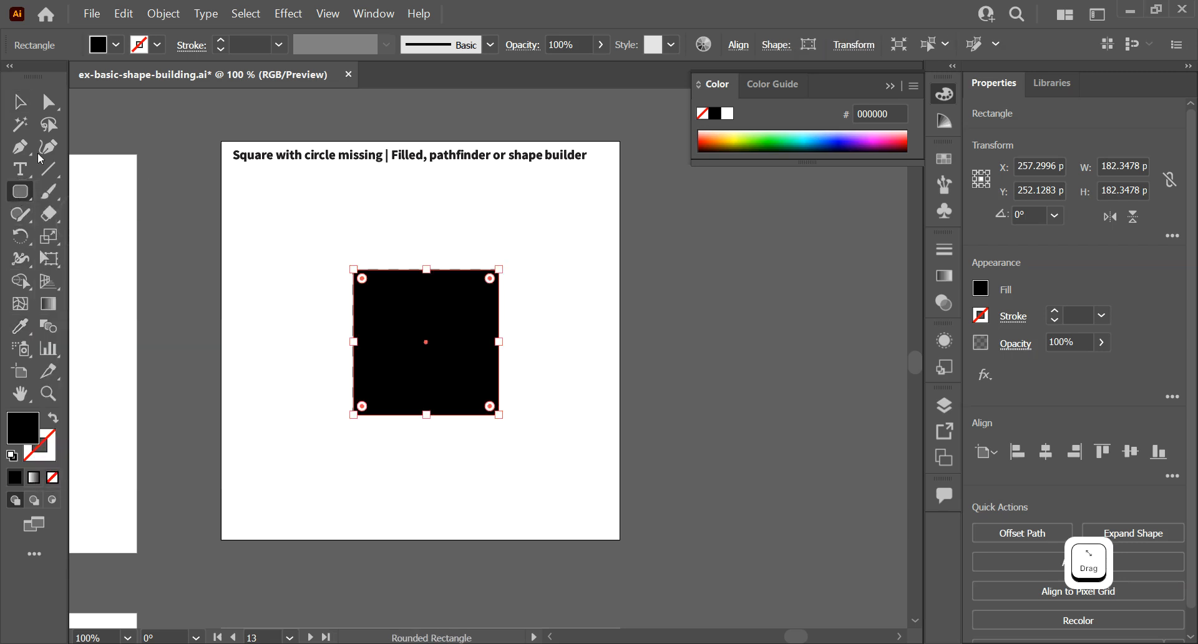
click(230, 245)
click(22, 192)
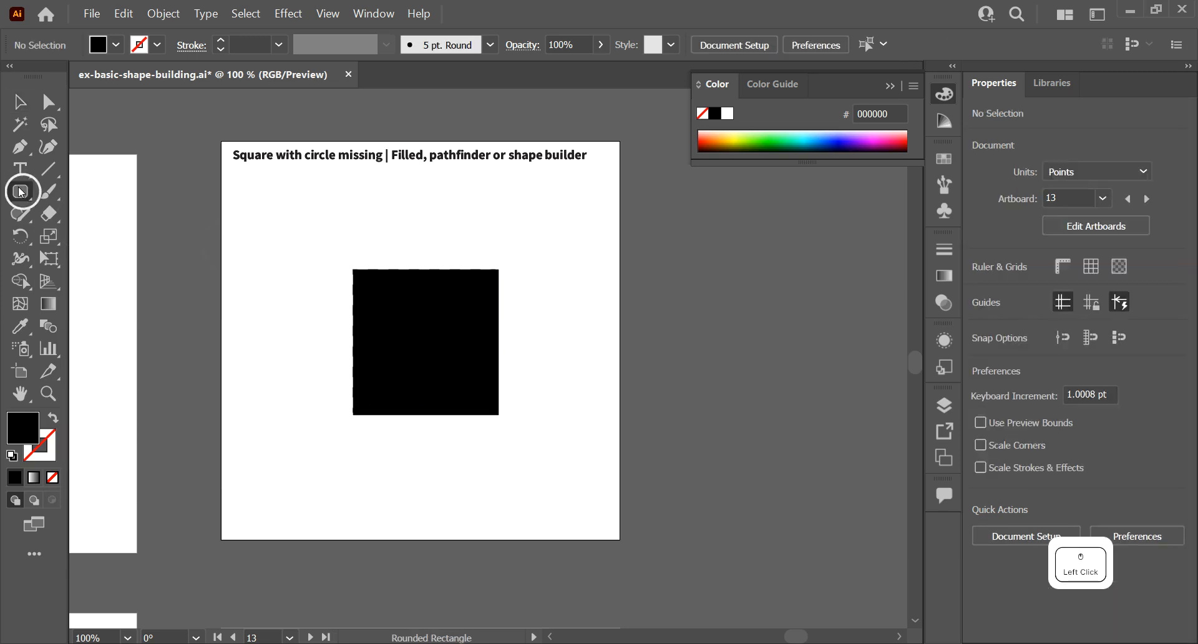
drag(22, 192, 46, 236)
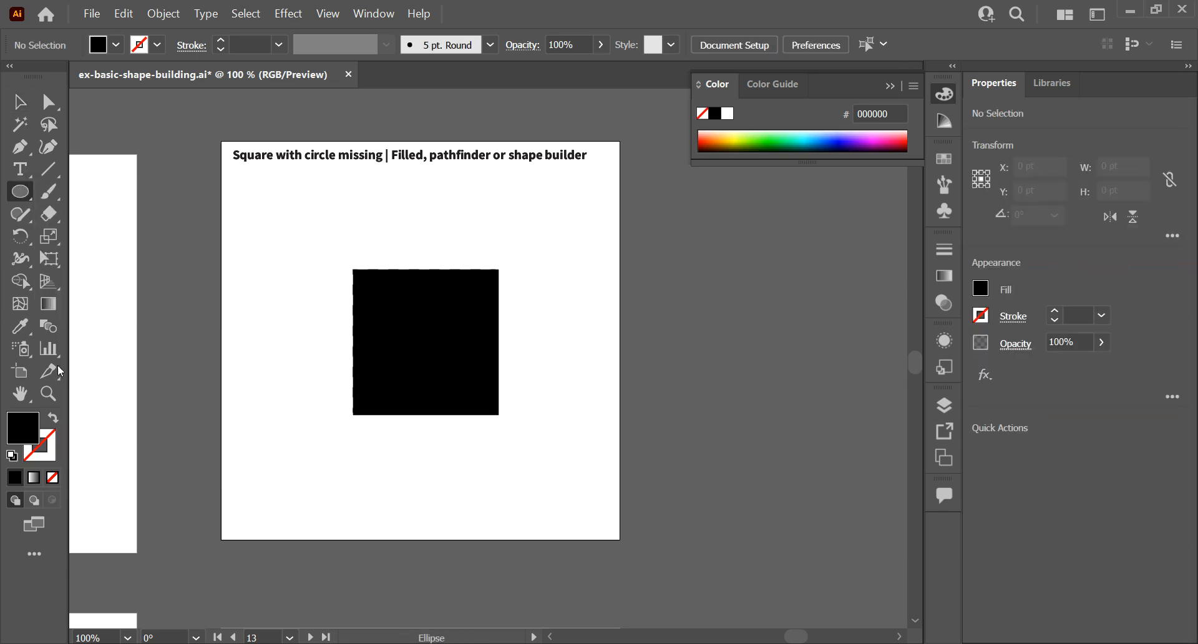
Sample white from the blank artboard area with the Eyedropper as the fill color
click(18, 325)
right_click(312, 216)
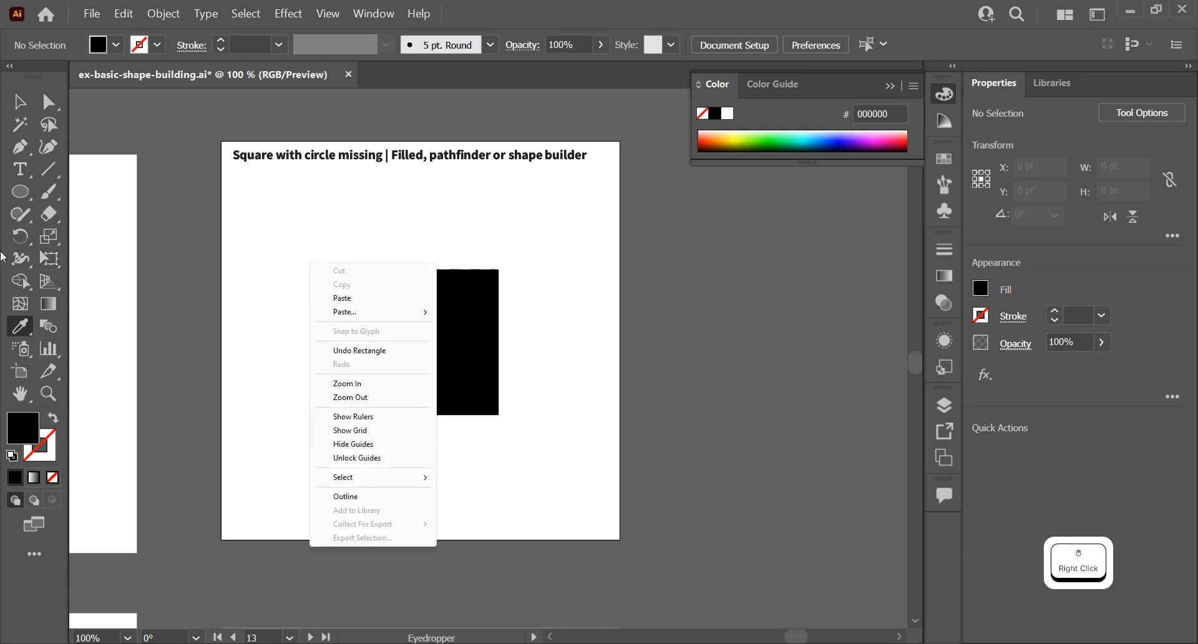
click(19, 334)
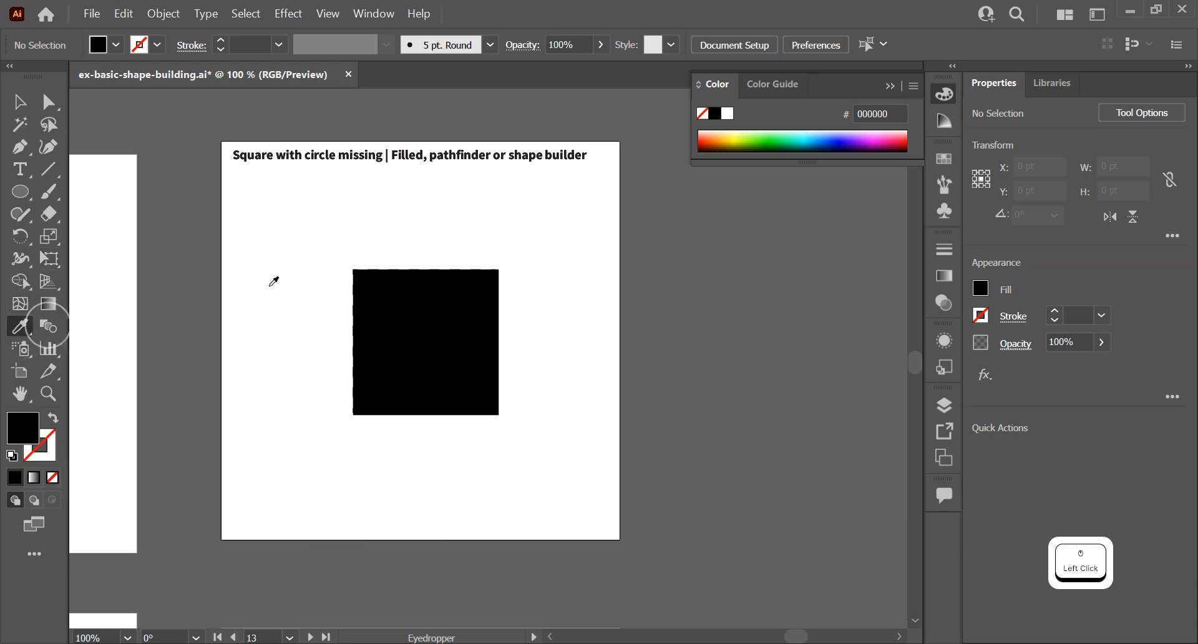
click(291, 280)
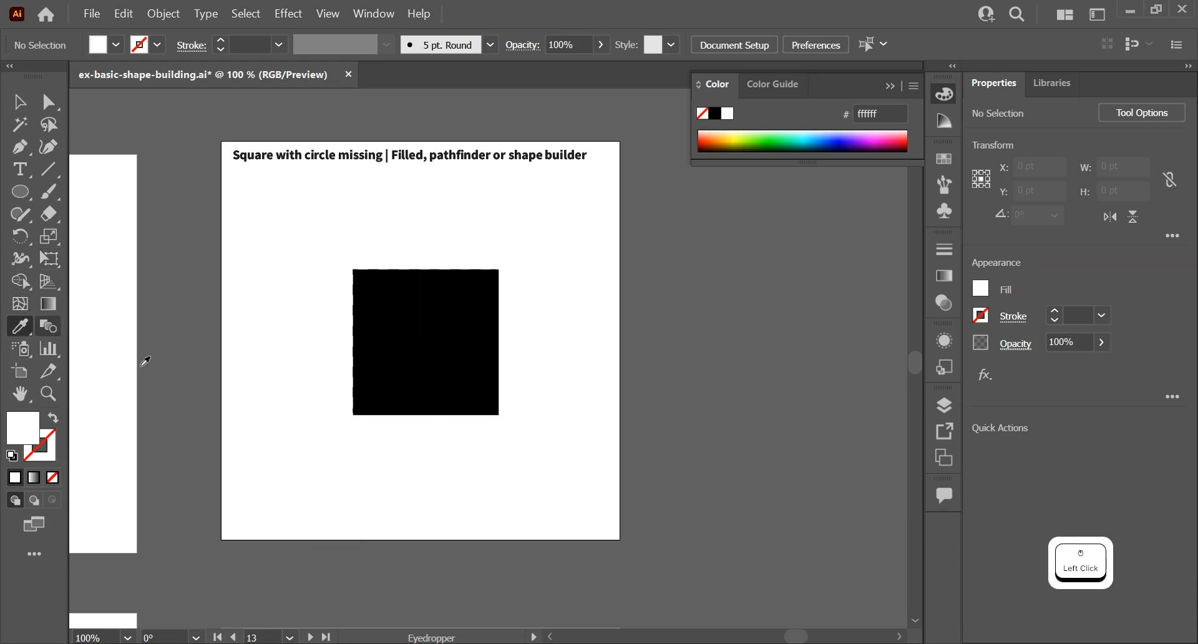
Draw a white circle about 114 pt in diameter over the black square with the Ellipse tool and deselect it
click(20, 192)
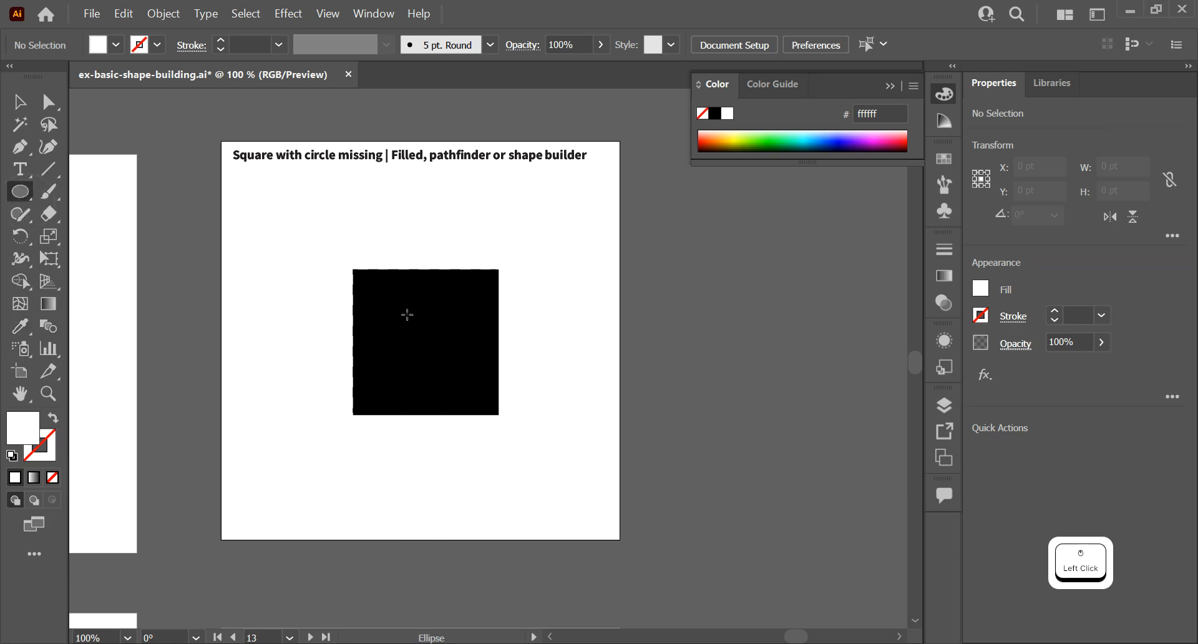
drag(392, 305, 480, 383)
key(v)
click(519, 347)
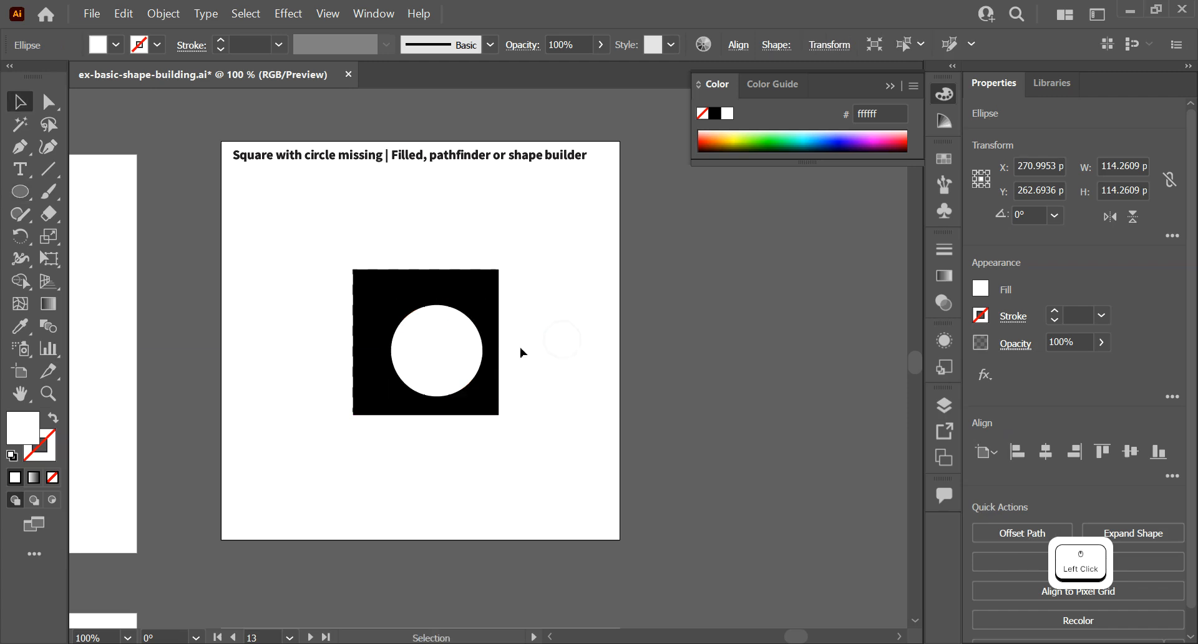
Reposition the circle within the black square and move both shapes together left, off the dashed template
drag(427, 329, 401, 304)
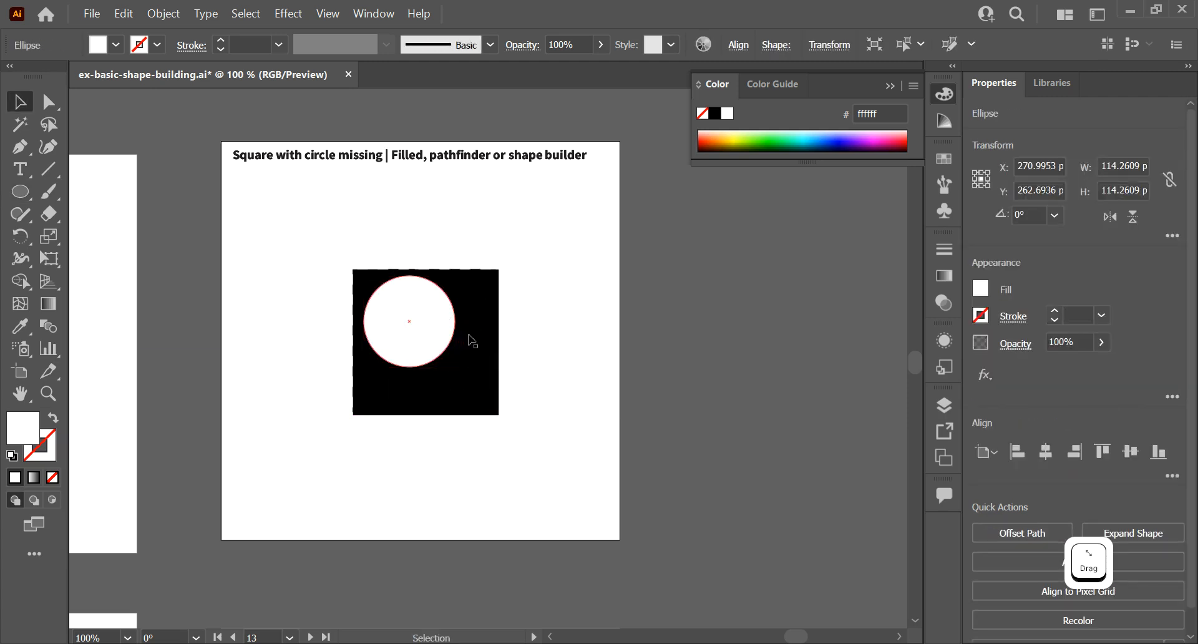
click(373, 261)
drag(372, 261, 403, 339)
drag(472, 351, 283, 350)
click(583, 352)
Move both shapes back over the dashed template and shift the circle toward the square's lower-right corner
click(260, 254)
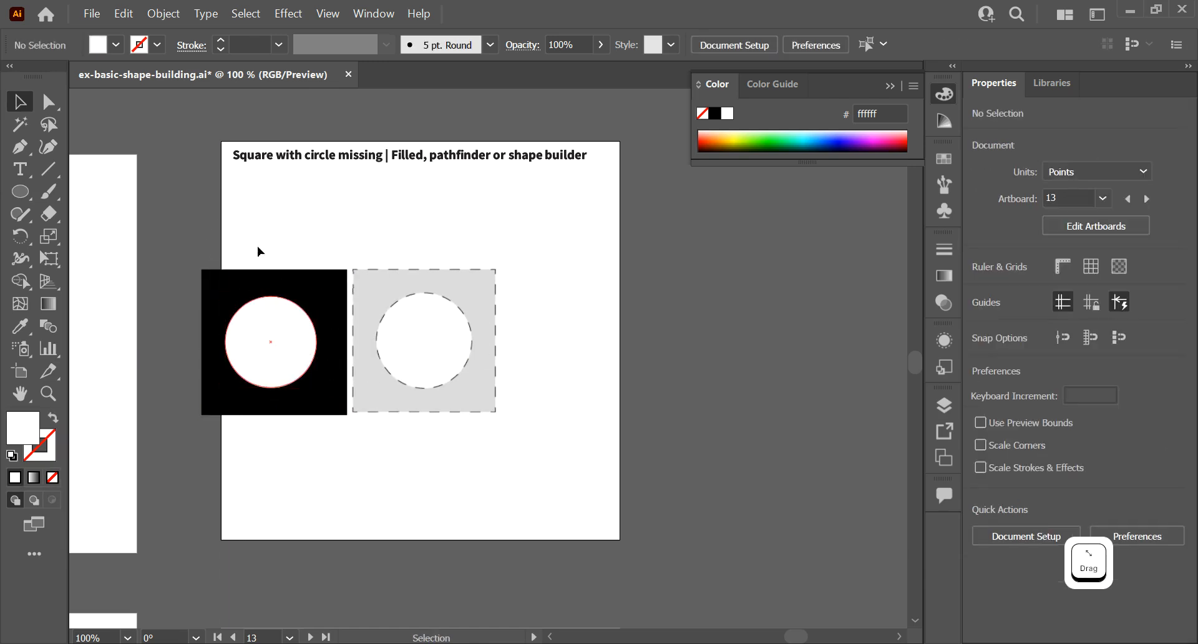
drag(259, 254, 418, 304)
click(535, 343)
click(540, 320)
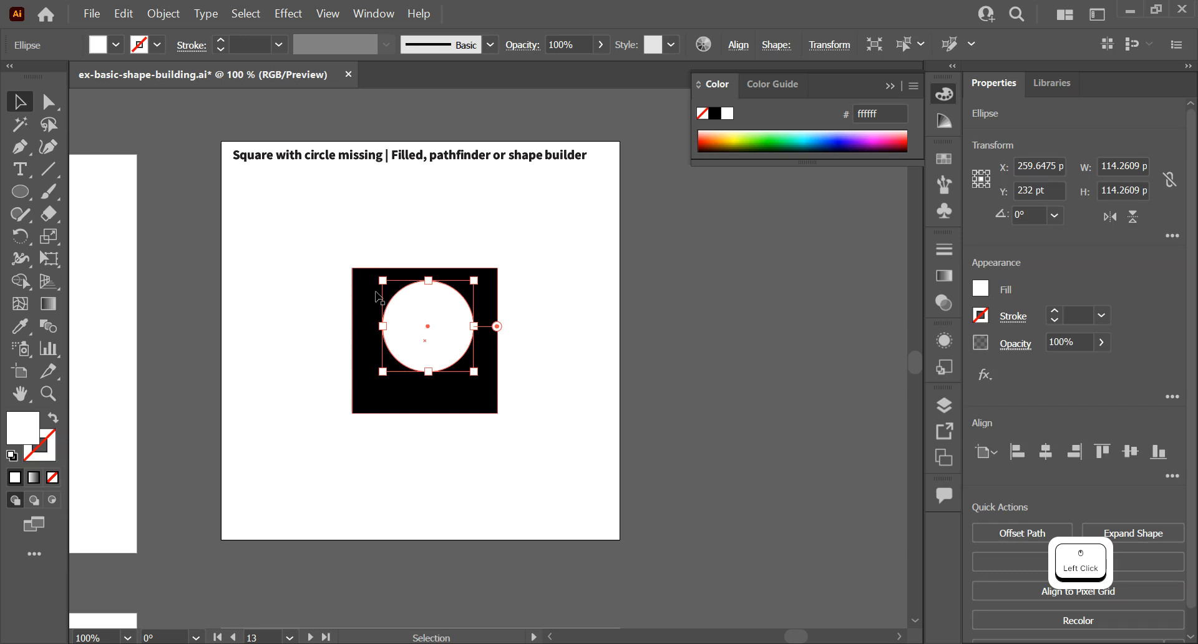
drag(455, 312, 463, 338)
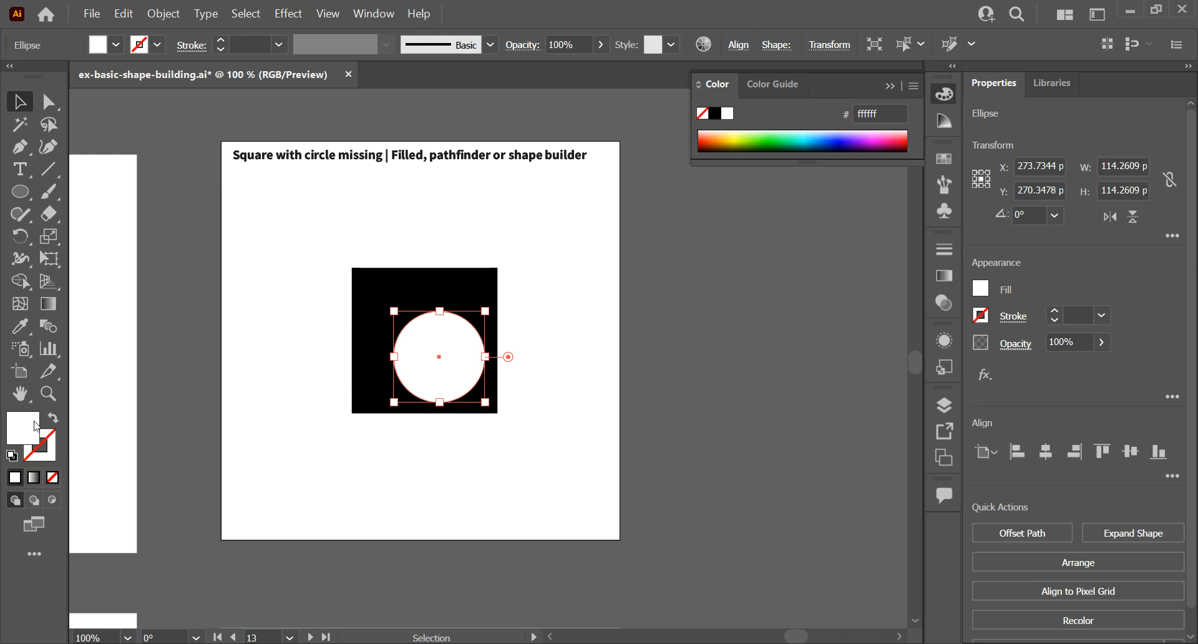
Center the black square horizontally on the artboard
click(454, 290)
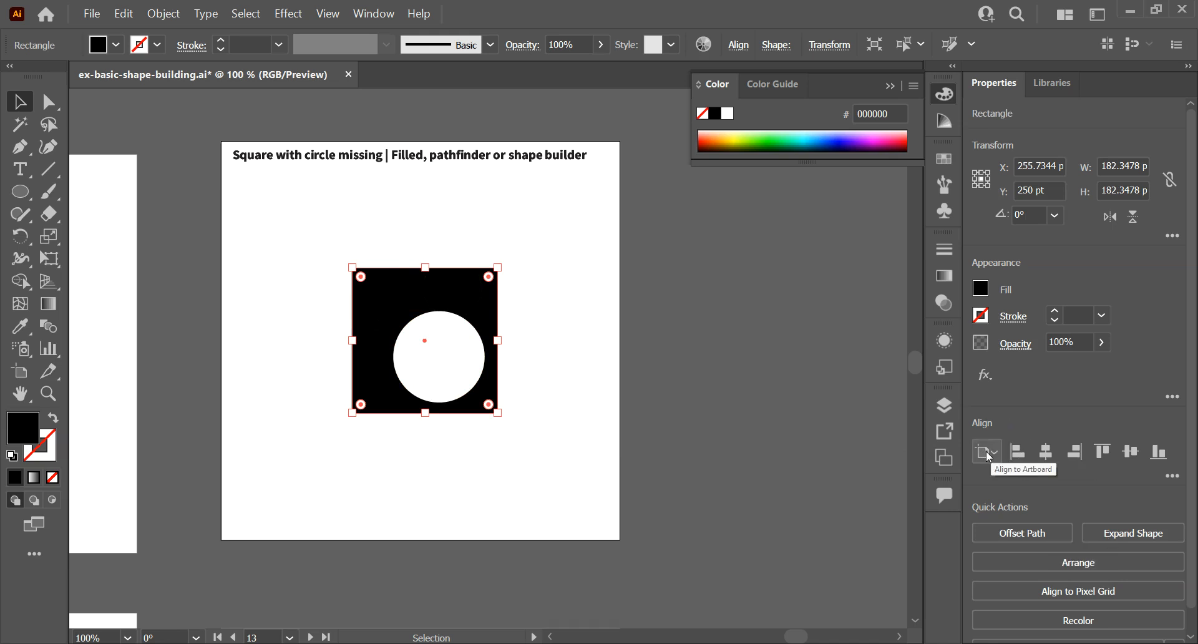
click(1017, 453)
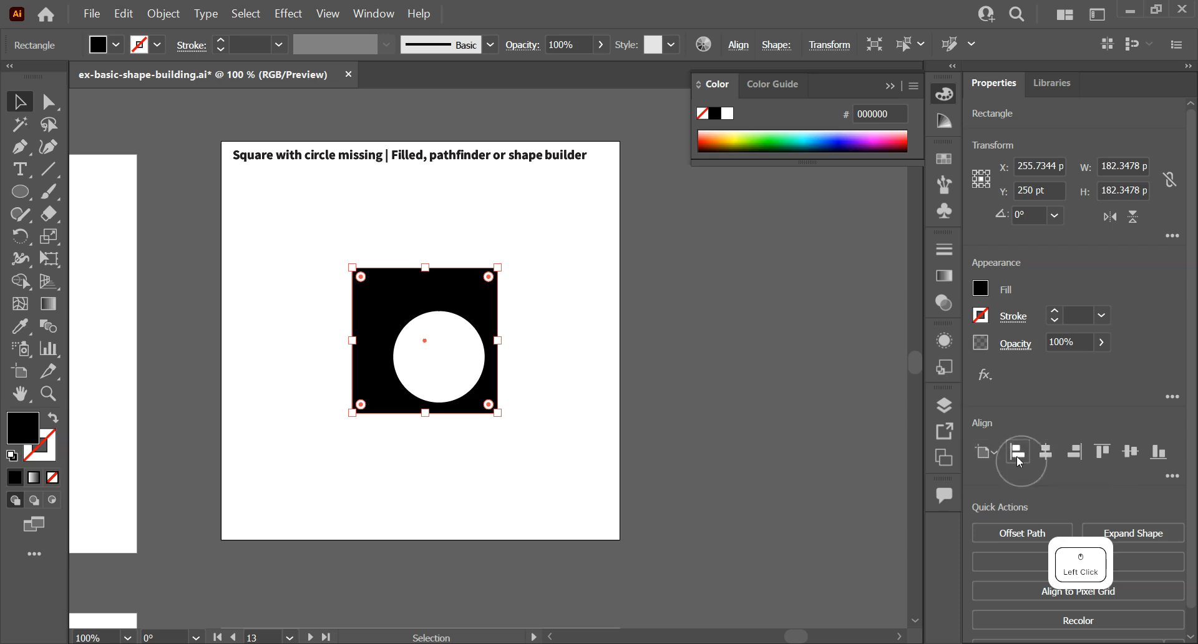
click(1049, 457)
Try aligning the black square to the artboard's top and bottom edges, and undo both alignments
click(1102, 452)
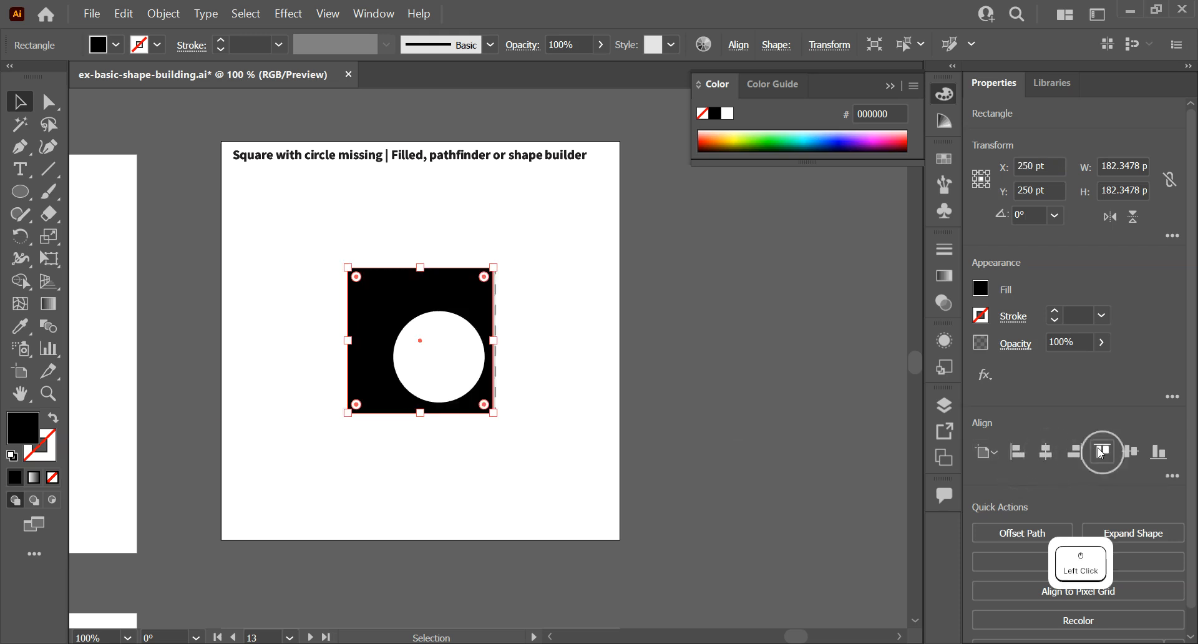
click(1162, 456)
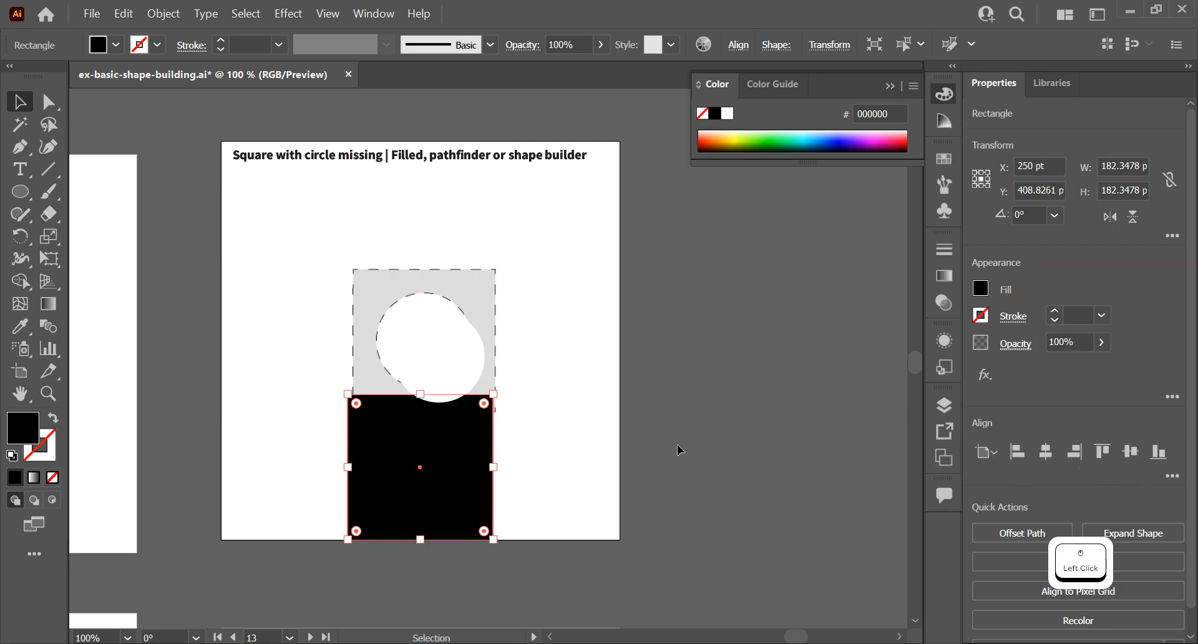
key(ctrl+z)
key(ctrl+z)
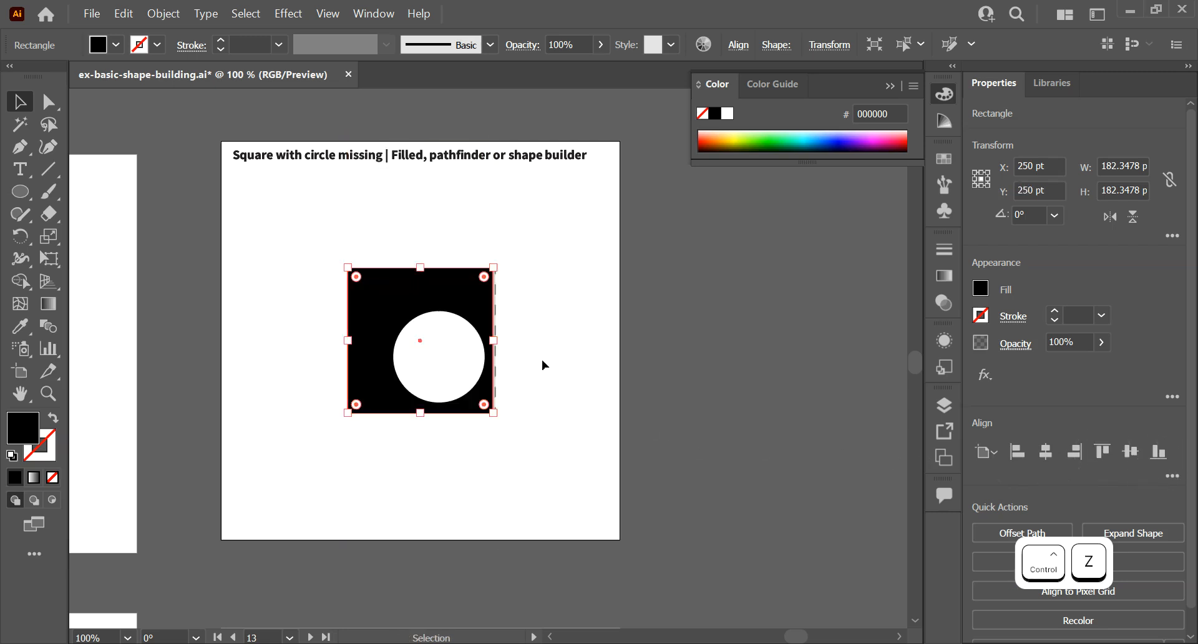
Move the circle near the square's middle and align the centers of both shapes horizontally and vertically to the selection
click(549, 346)
drag(460, 353, 442, 333)
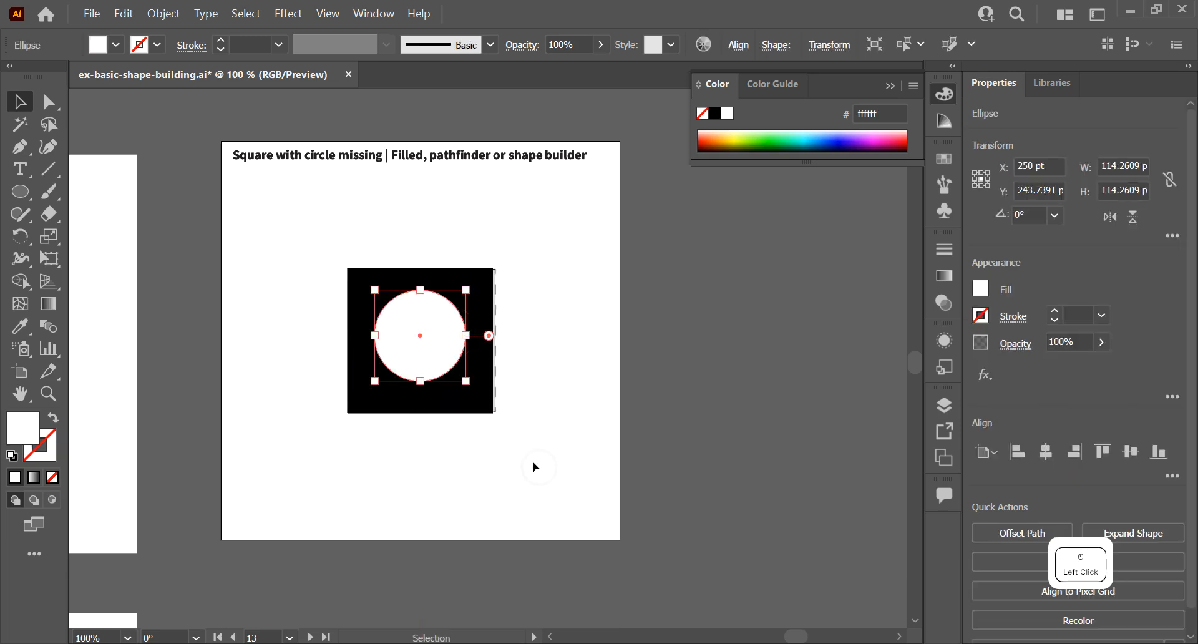
drag(533, 461, 322, 241)
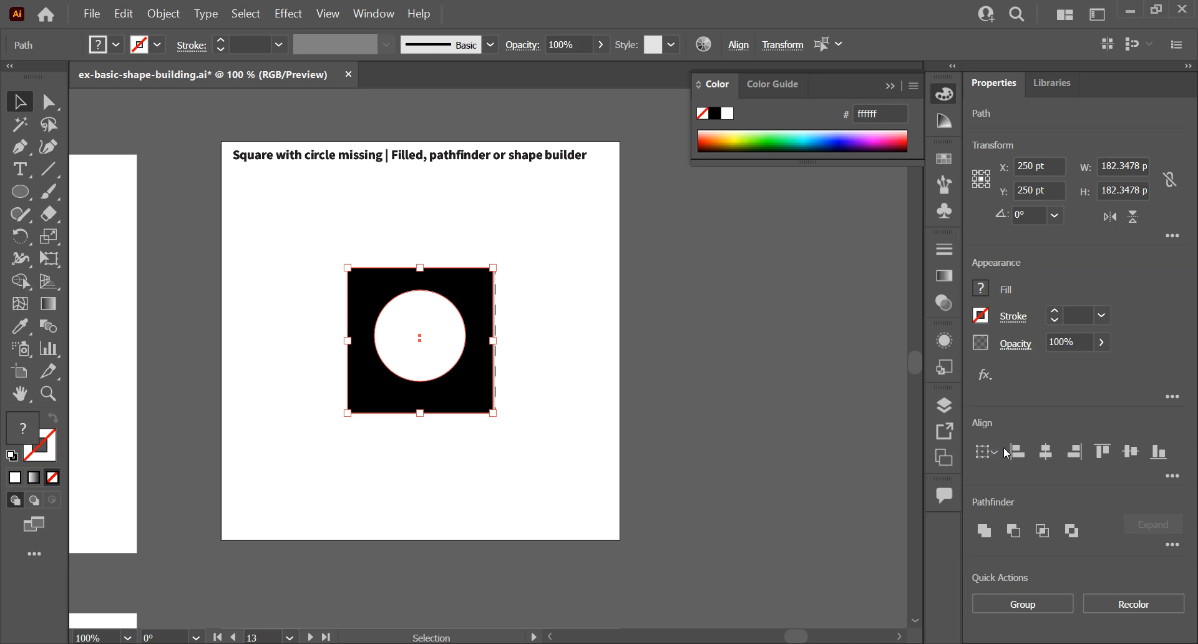
click(1044, 460)
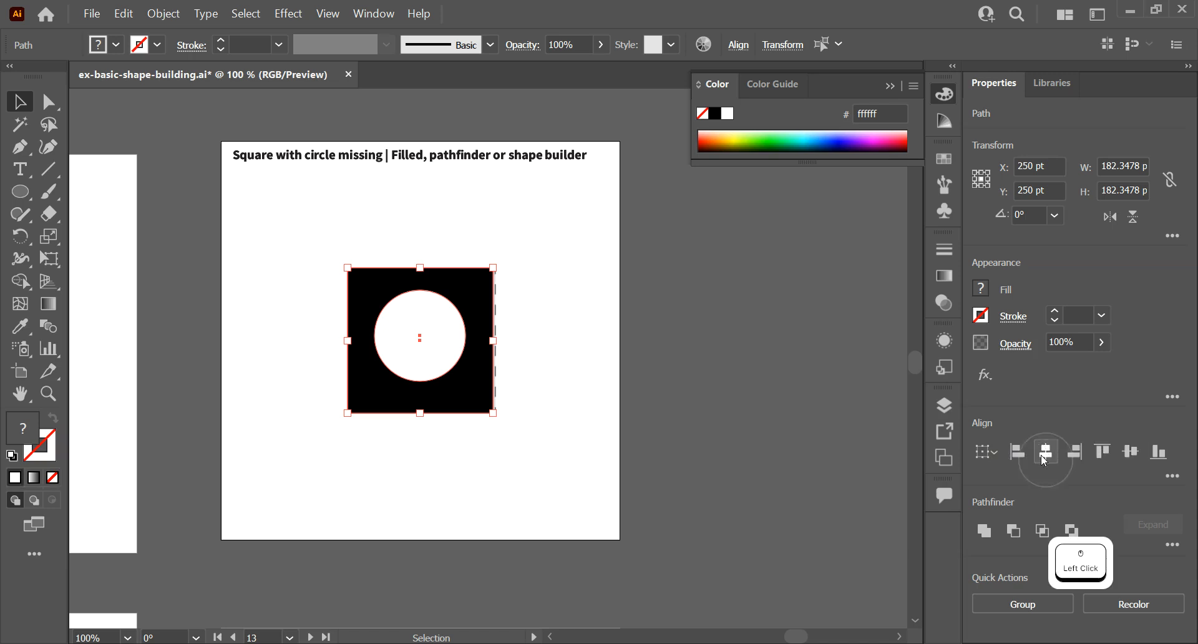
click(1130, 452)
click(598, 329)
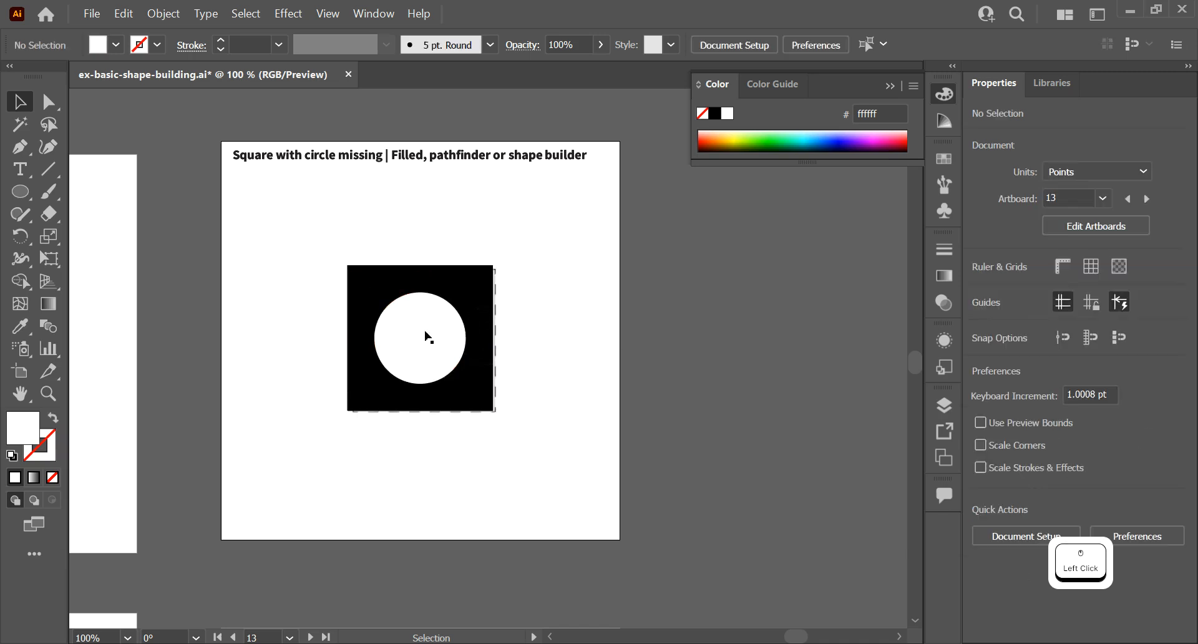
Shift the circle toward the square's upper-left corner and align both shapes' centers horizontally and vertically again
drag(422, 330, 395, 303)
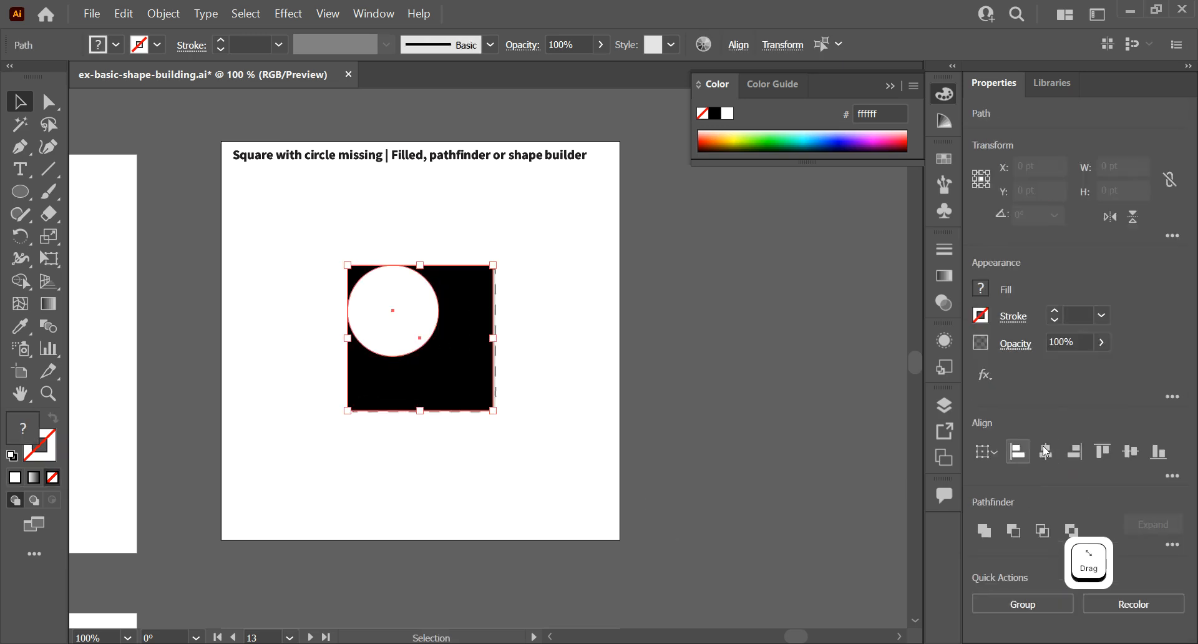
click(1046, 452)
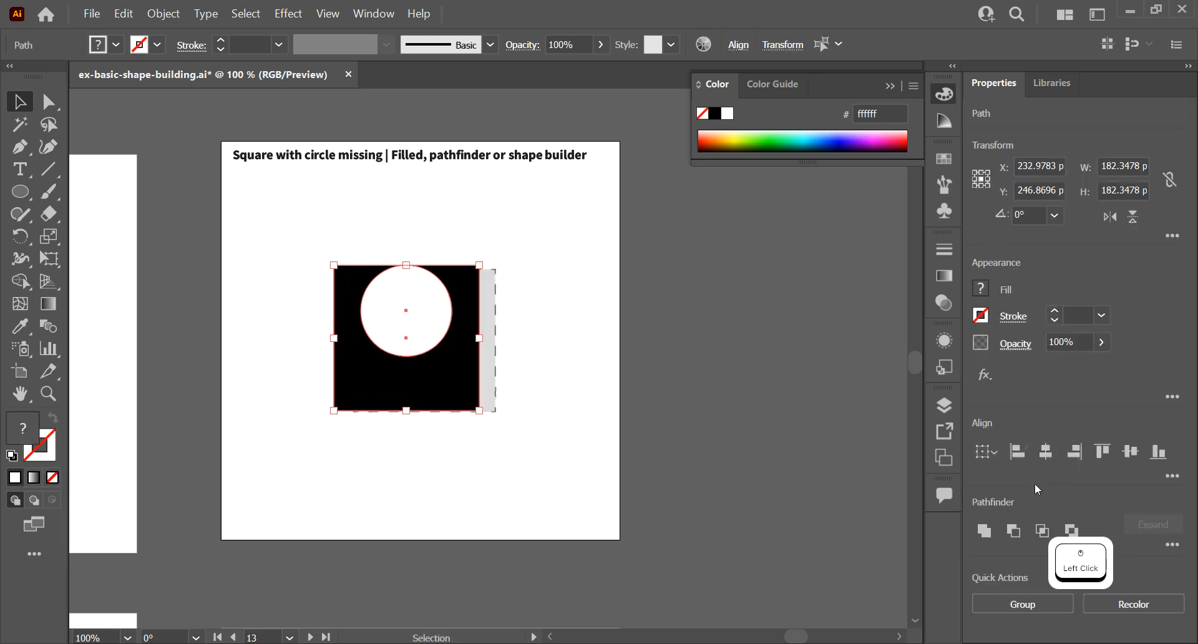
click(1130, 452)
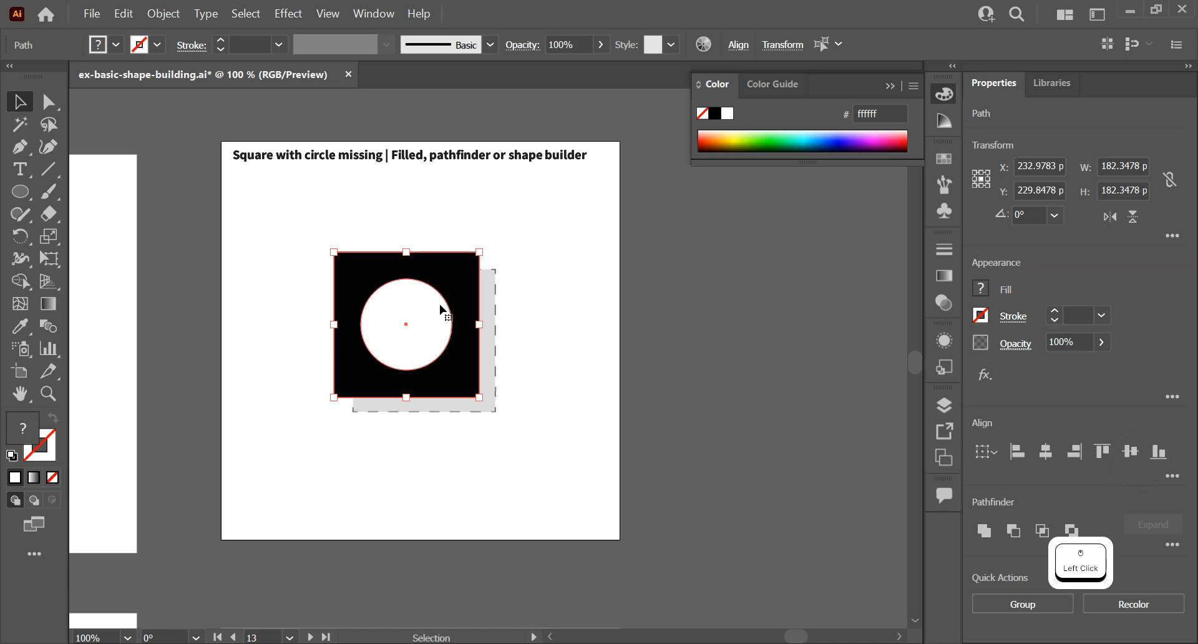
click(538, 374)
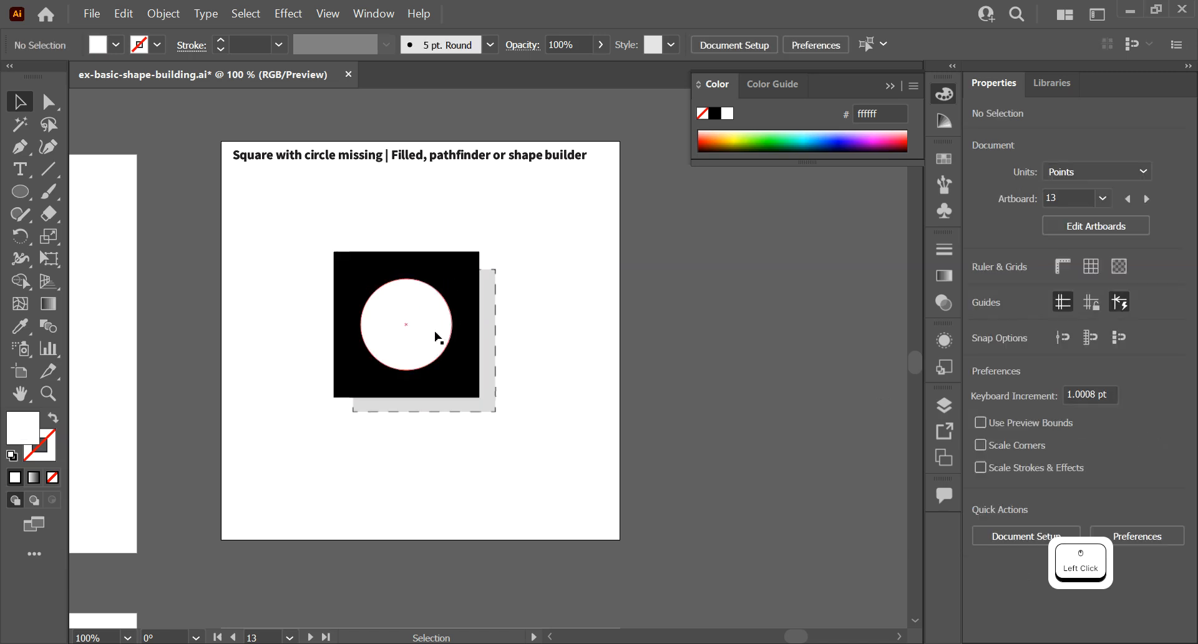
Place the black square over the dashed template and move the circle into the square's upper-right area
drag(430, 320, 456, 319)
drag(358, 255, 475, 331)
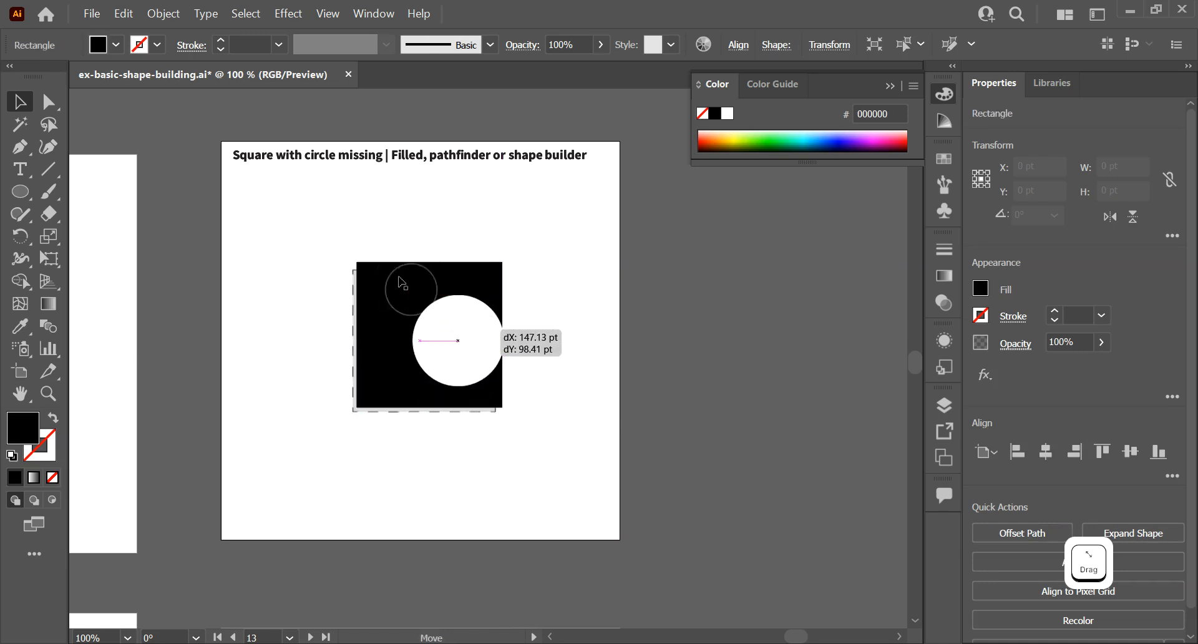
drag(387, 278, 384, 287)
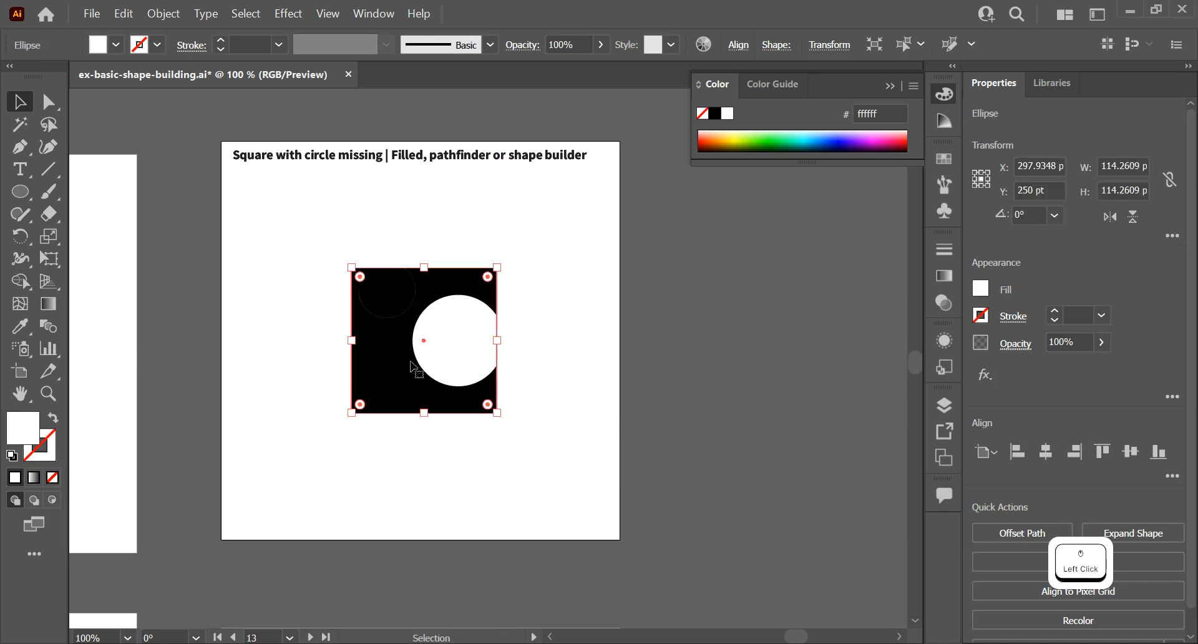
mouse_move(451, 349)
mouse_down()
mouse_move(409, 312)
mouse_move(446, 331)
mouse_up()
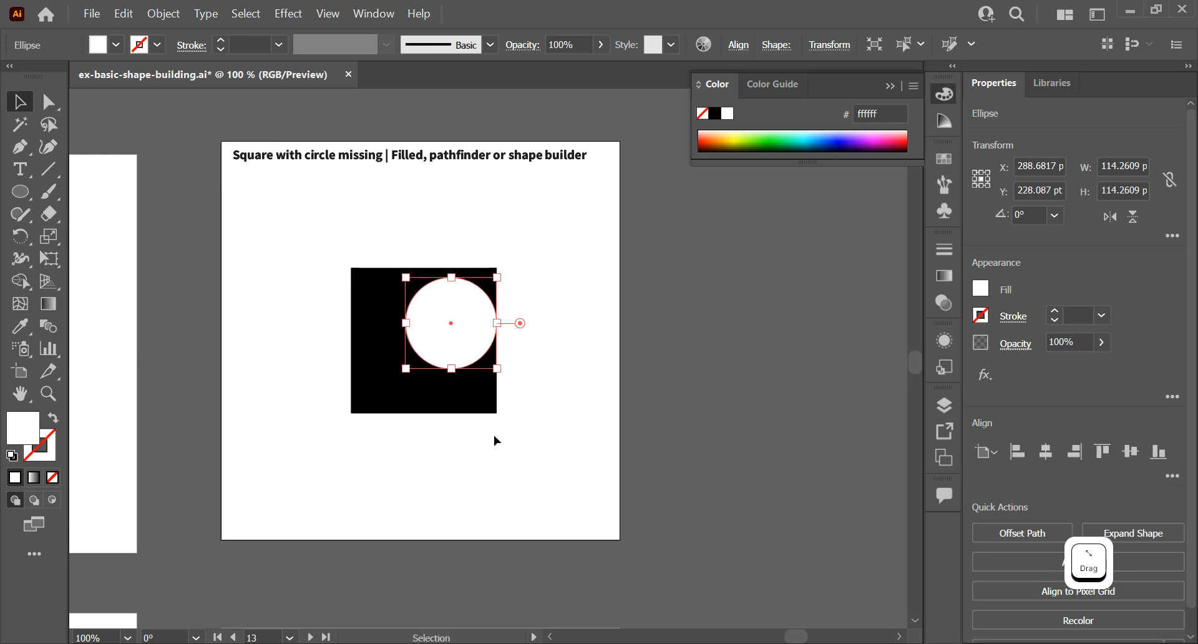
Select both shapes, remove the black square from the selection, and clear the selection
drag(549, 461, 304, 294)
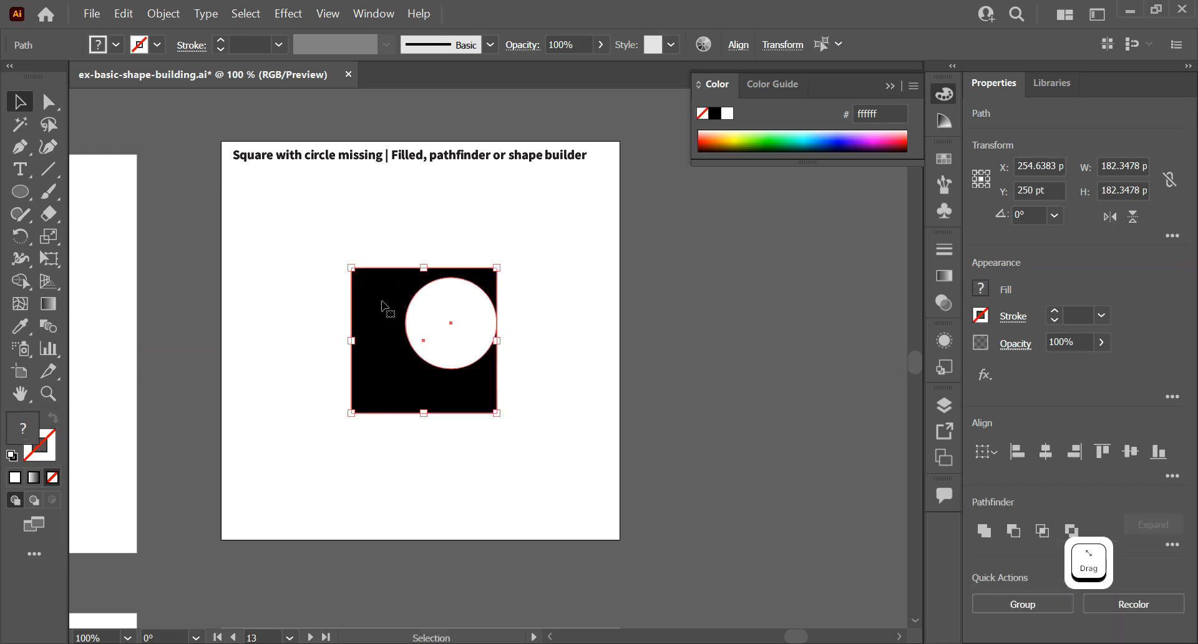
key(shift)
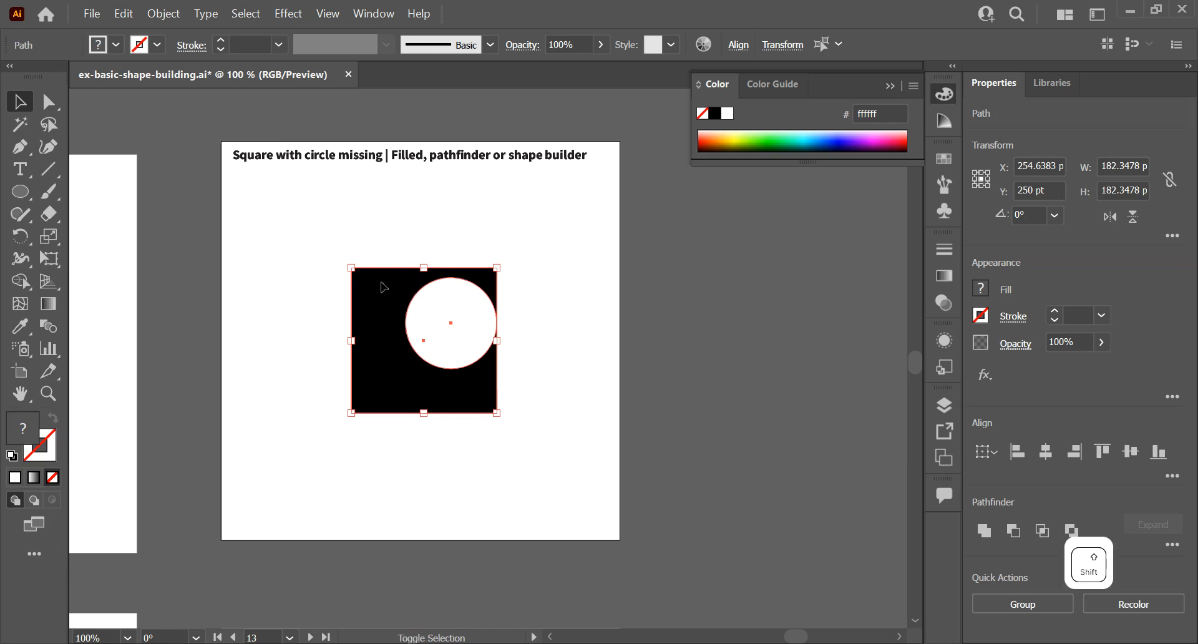
shift+click(384, 287)
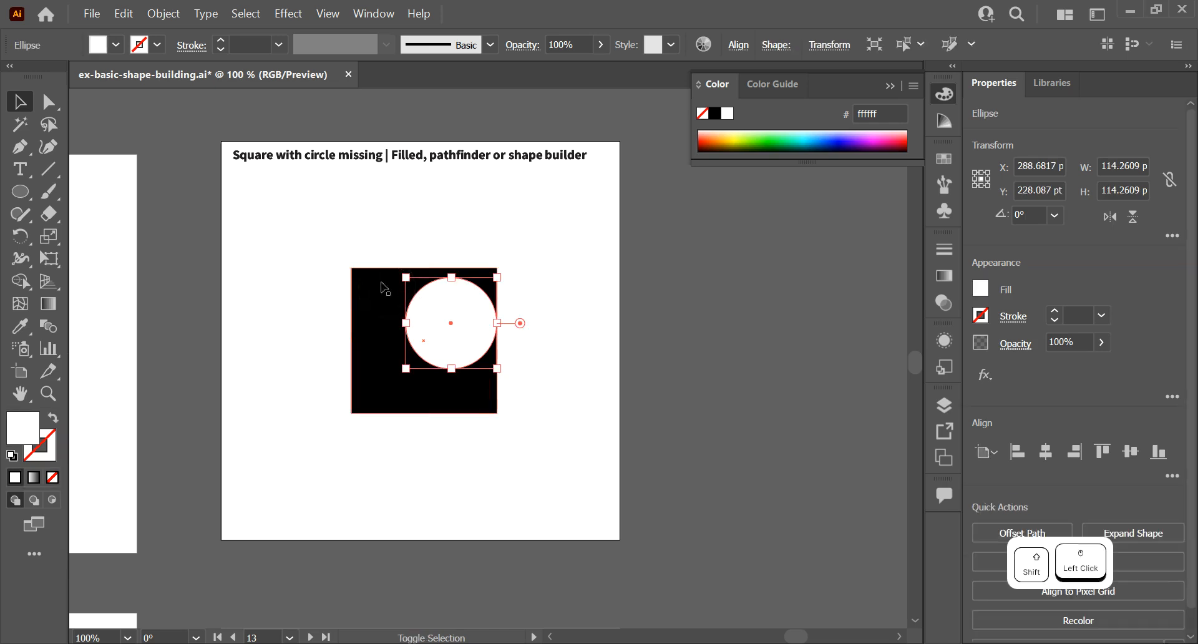
click(355, 215)
Select both shapes, set the black square as the key object, and center the circle on it horizontally and vertically
drag(365, 241, 413, 322)
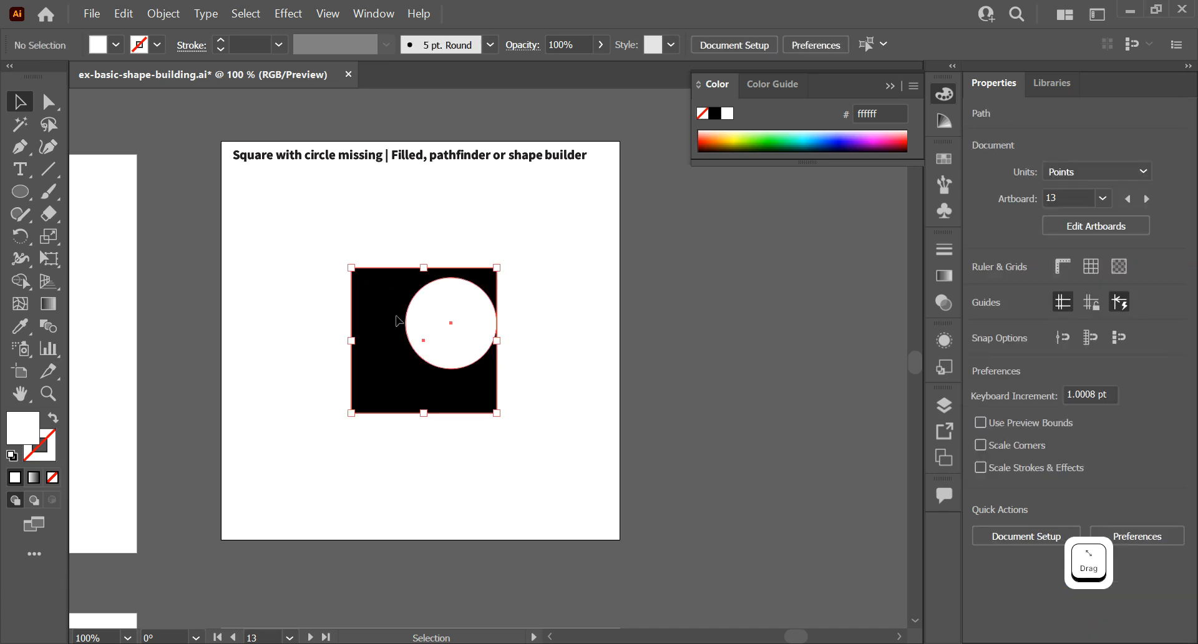
click(376, 275)
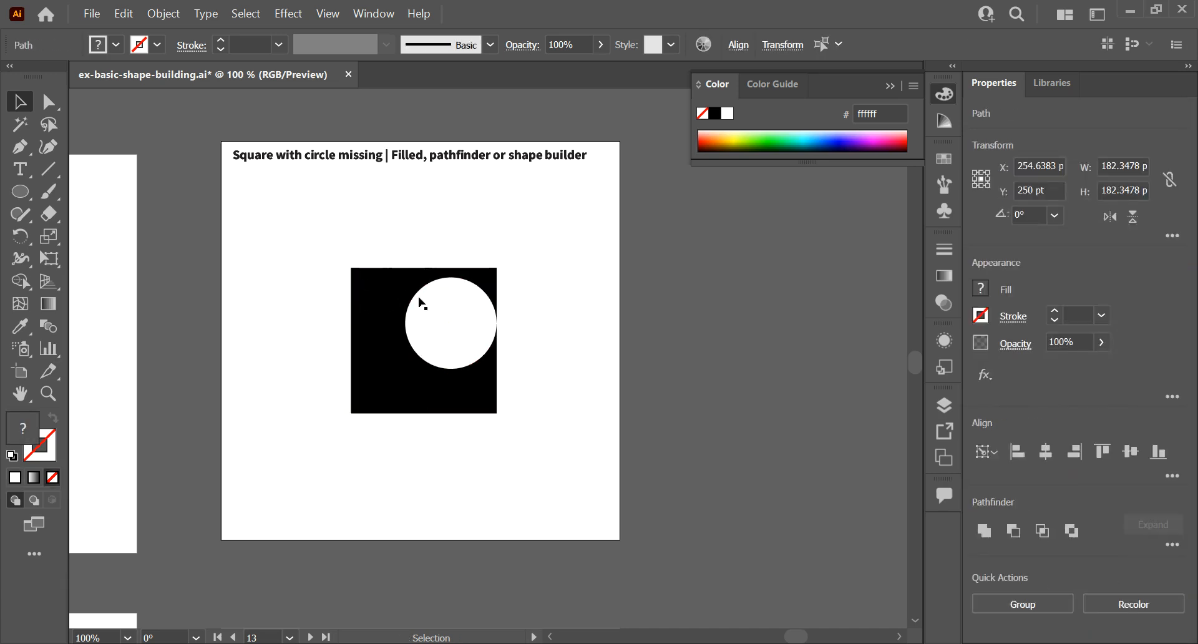
drag(362, 217, 438, 317)
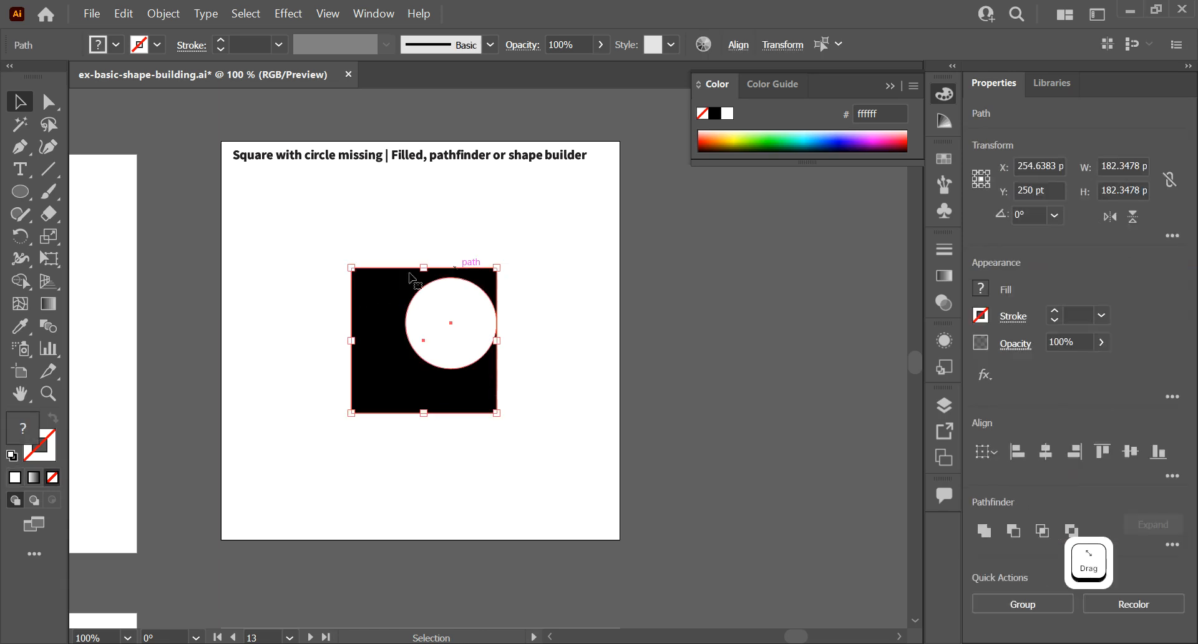
click(383, 277)
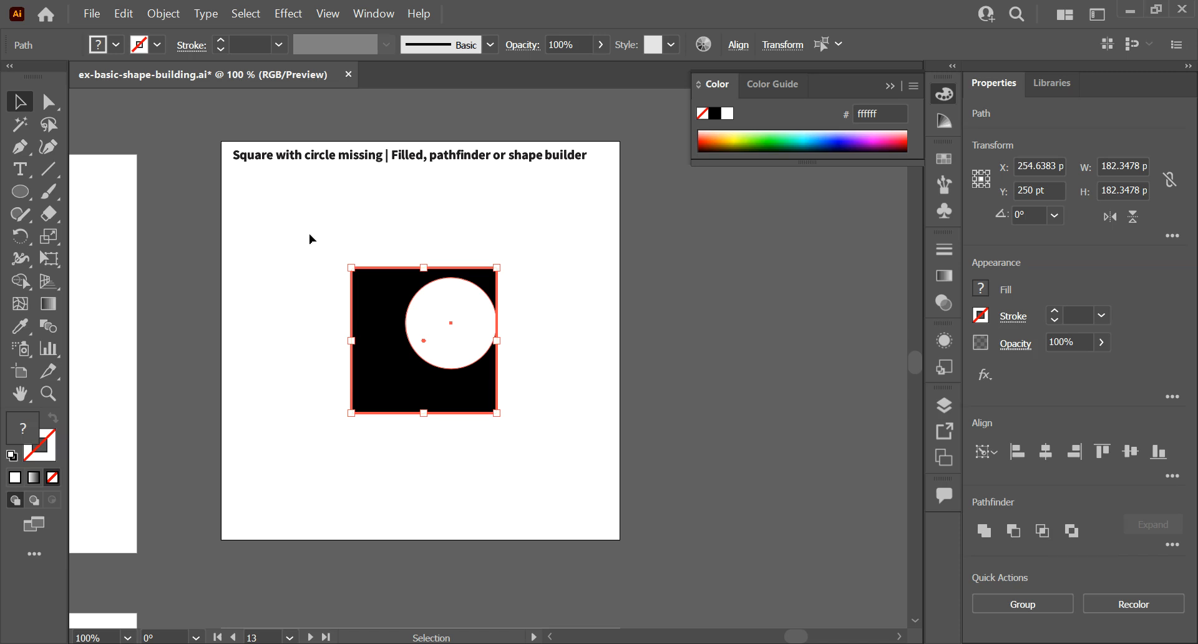
click(1134, 452)
click(1046, 452)
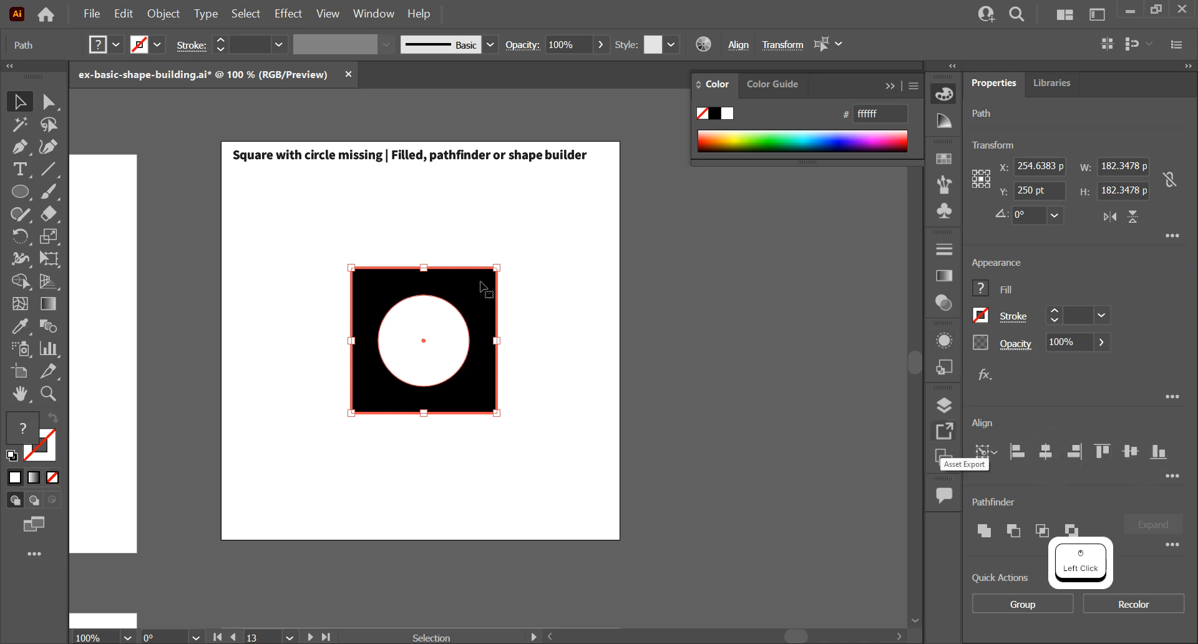
click(562, 398)
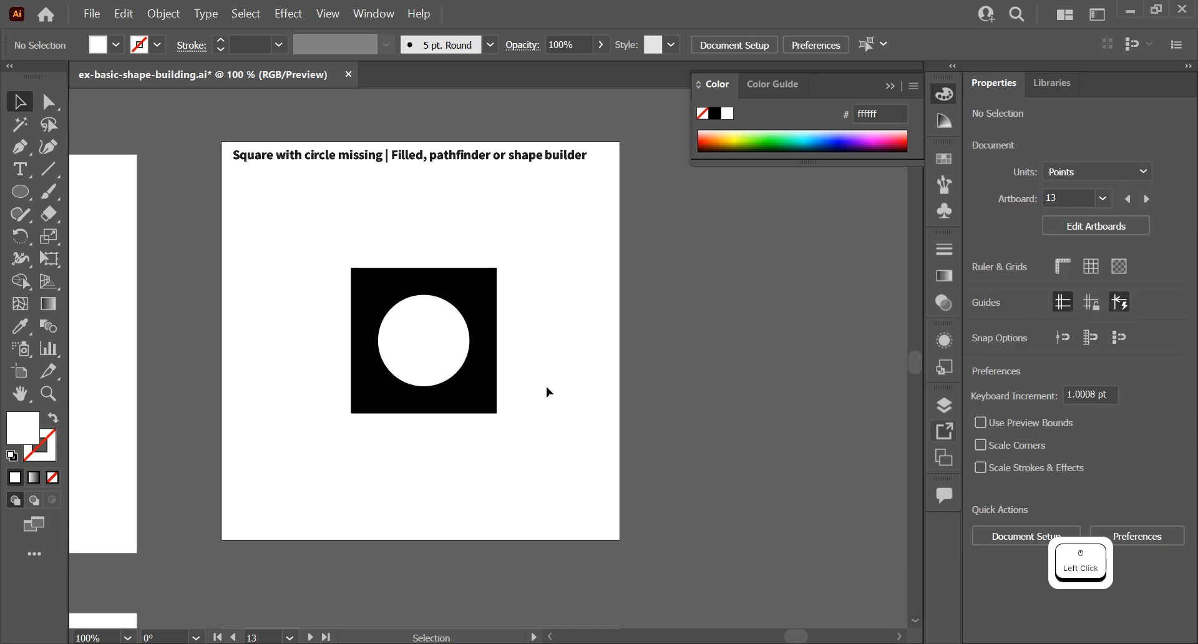
drag(547, 386, 622, 398)
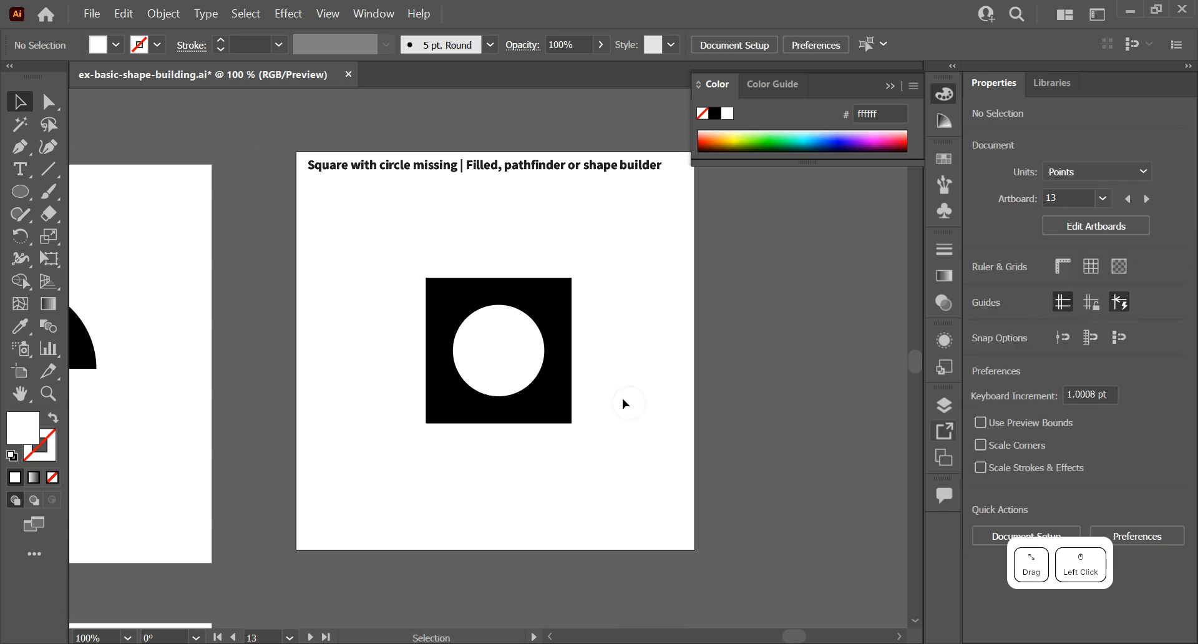
Draw a square about 184 pt wide over the dashed outline on the "Round a single corner" artboard
drag(300, 373, 417, 370)
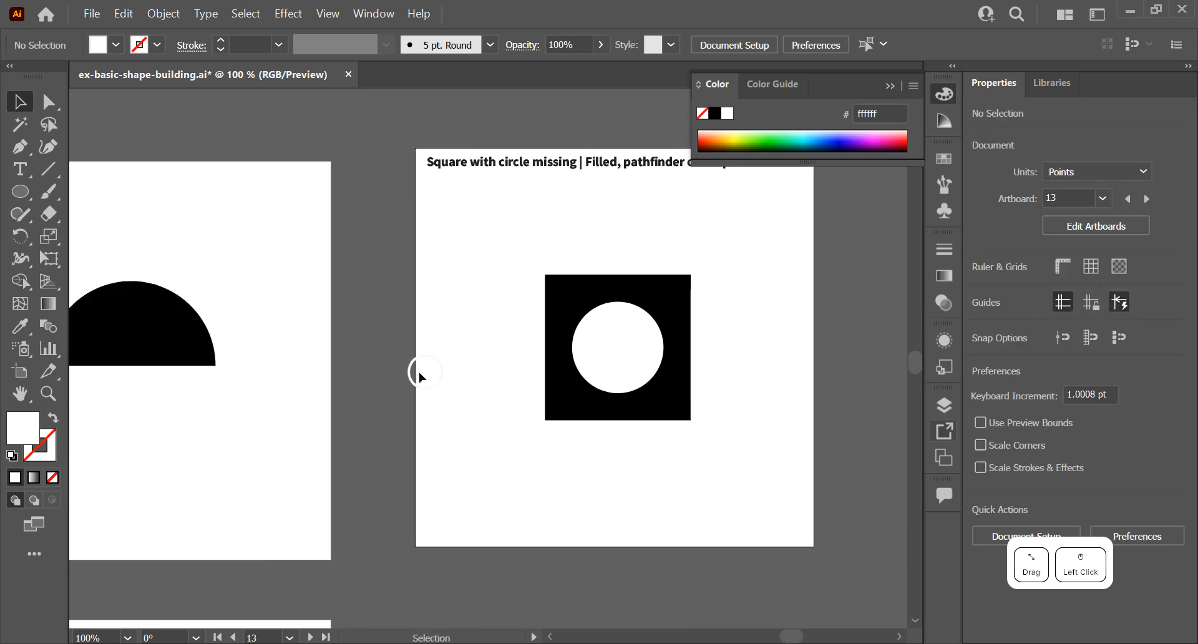
key(z)
drag(618, 471, 1031, 284)
drag(436, 337, 651, 348)
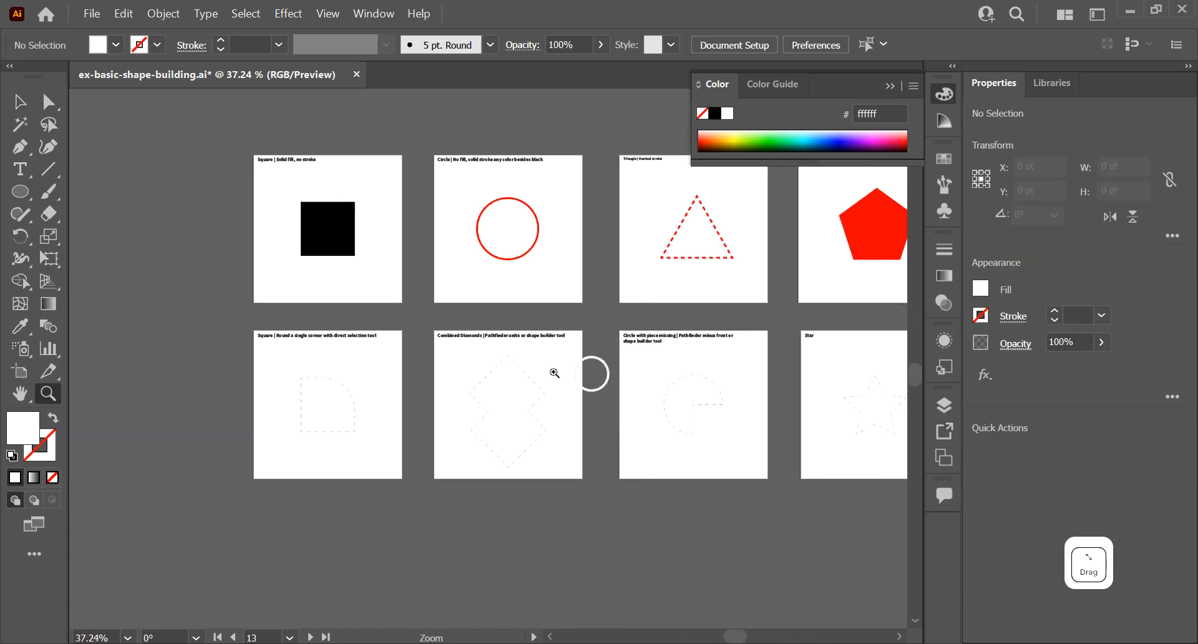
drag(295, 382, 540, 390)
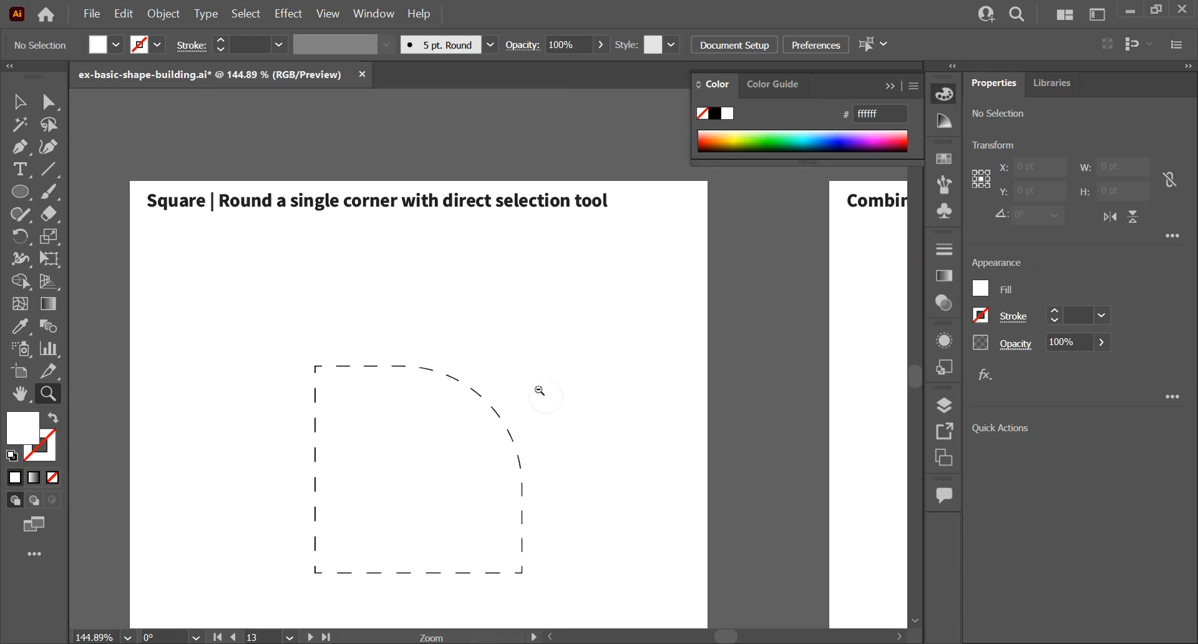
drag(659, 485, 538, 367)
key(z)
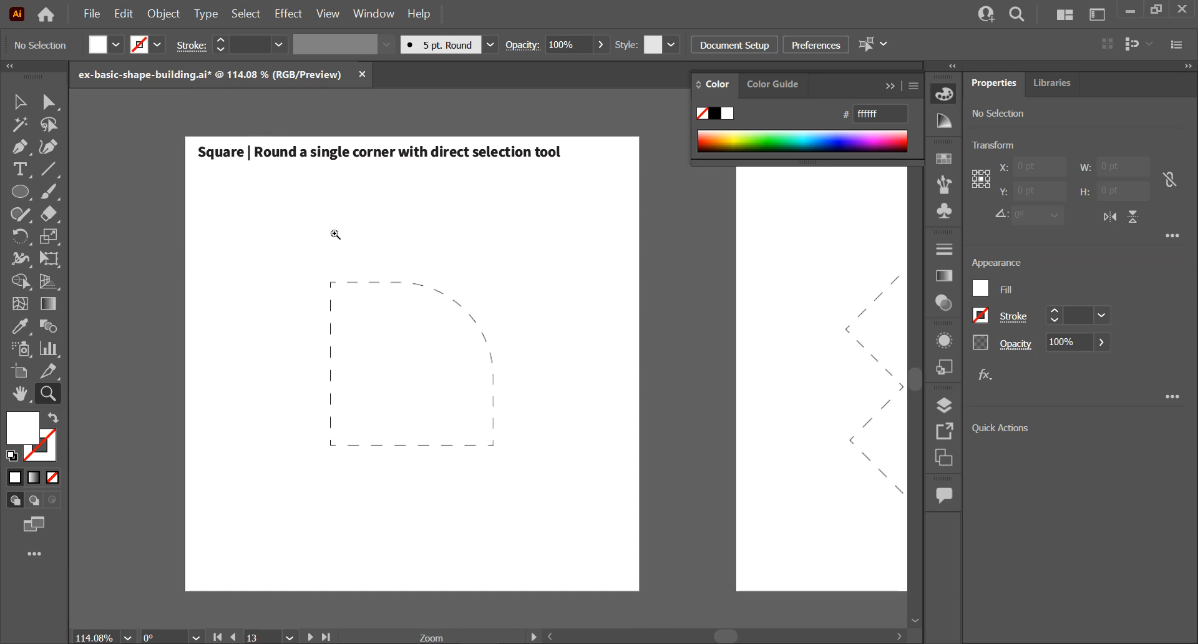
click(22, 201)
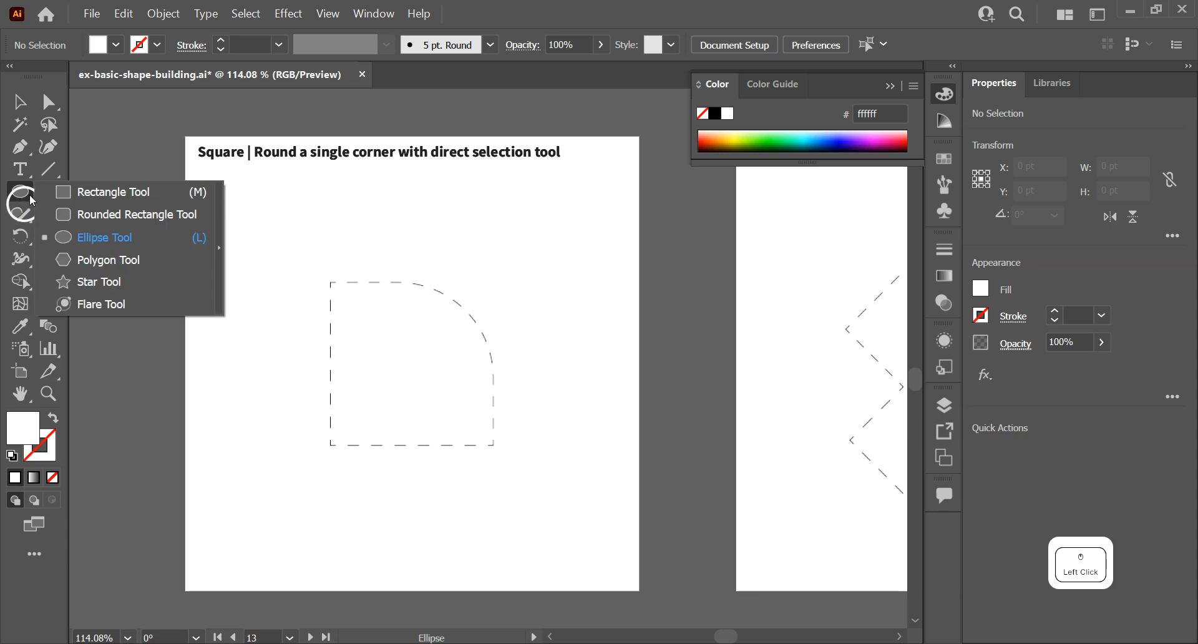
drag(32, 200, 82, 185)
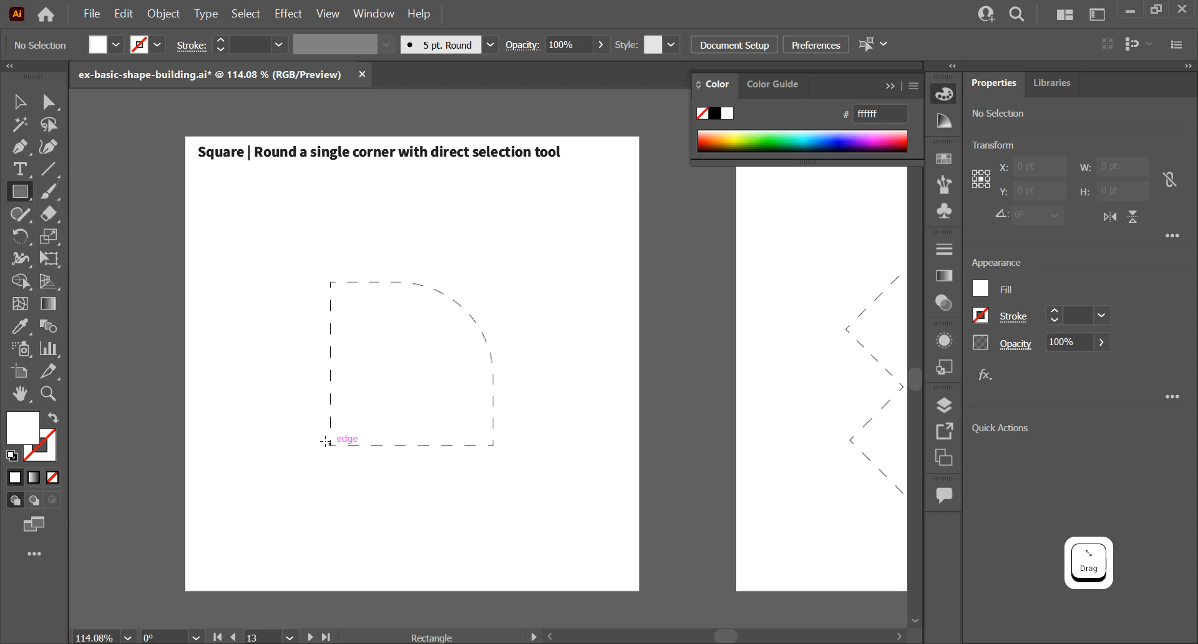
mouse_move(330, 445)
mouse_down()
mouse_move(388, 376)
mouse_move(511, 319)
mouse_move(496, 310)
mouse_up()
Fill the new square with black (000000)
double_click(52, 461)
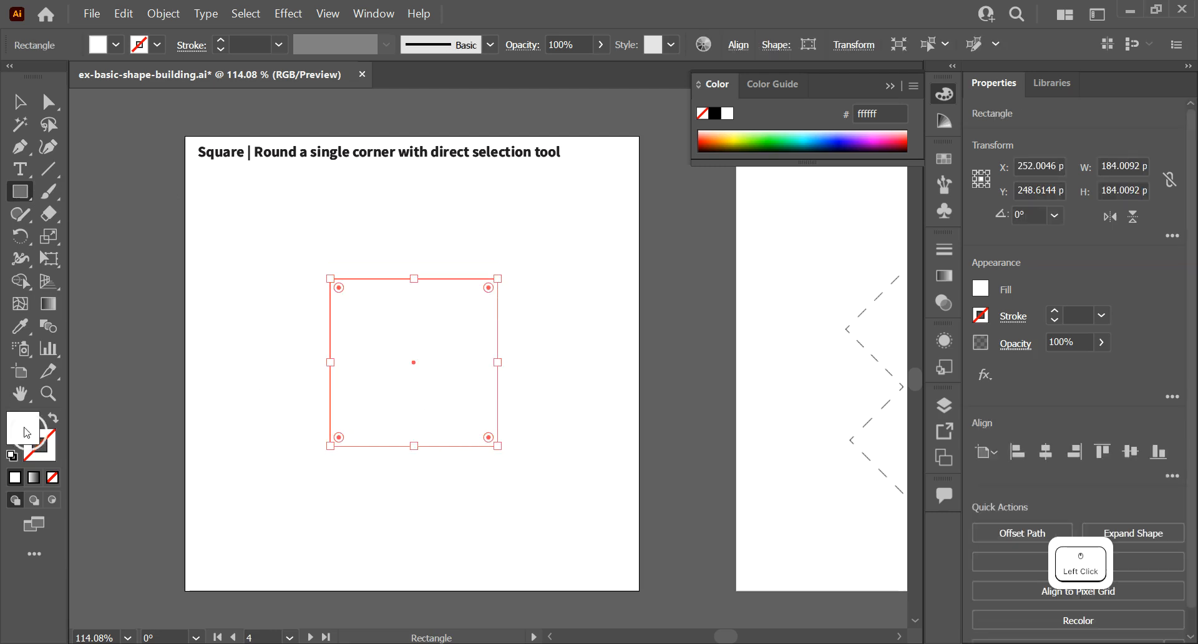
drag(160, 333, 129, 446)
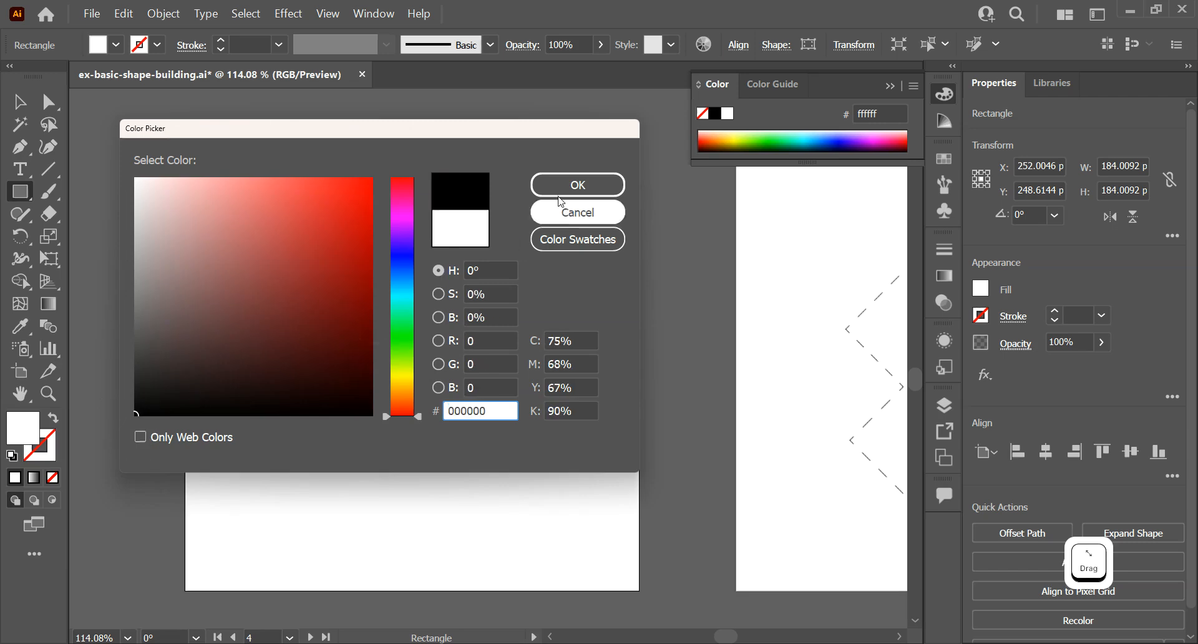
click(561, 195)
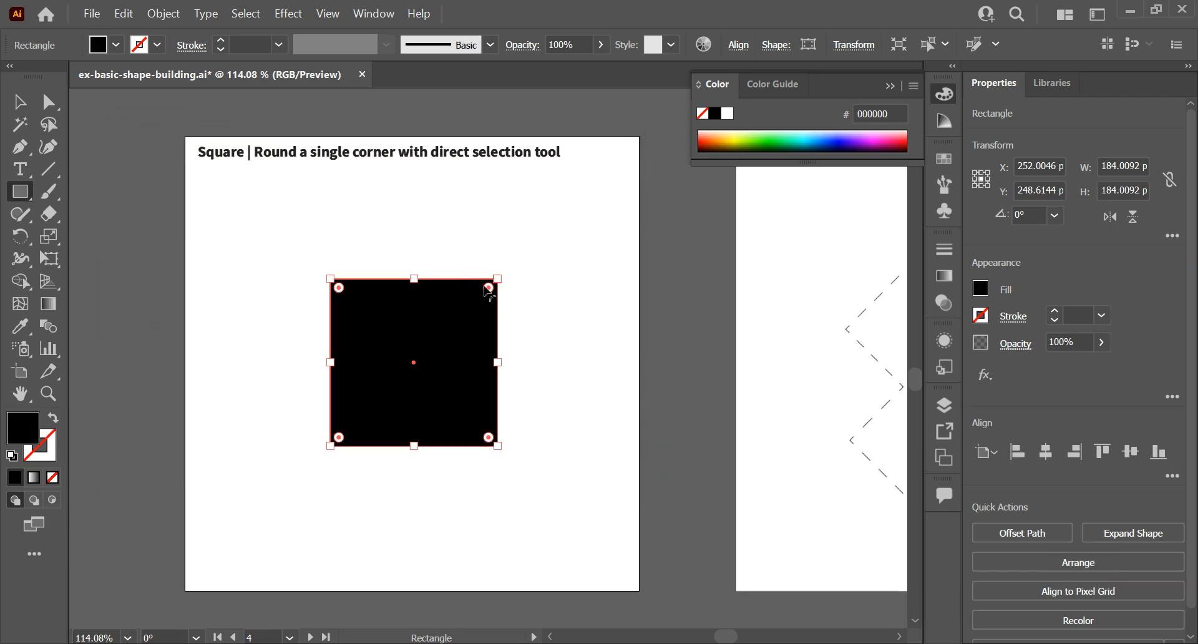
Try rounding all four corners of the black square together with the Selection tool, and undo it
click(20, 102)
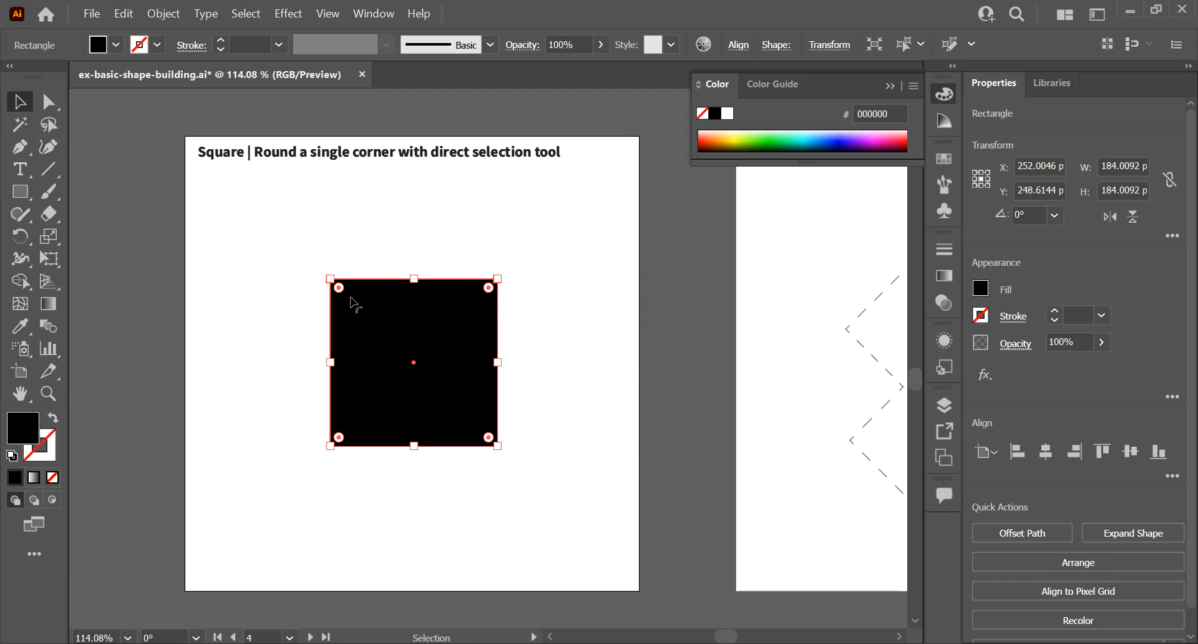
drag(488, 288, 466, 320)
key(ctrl)
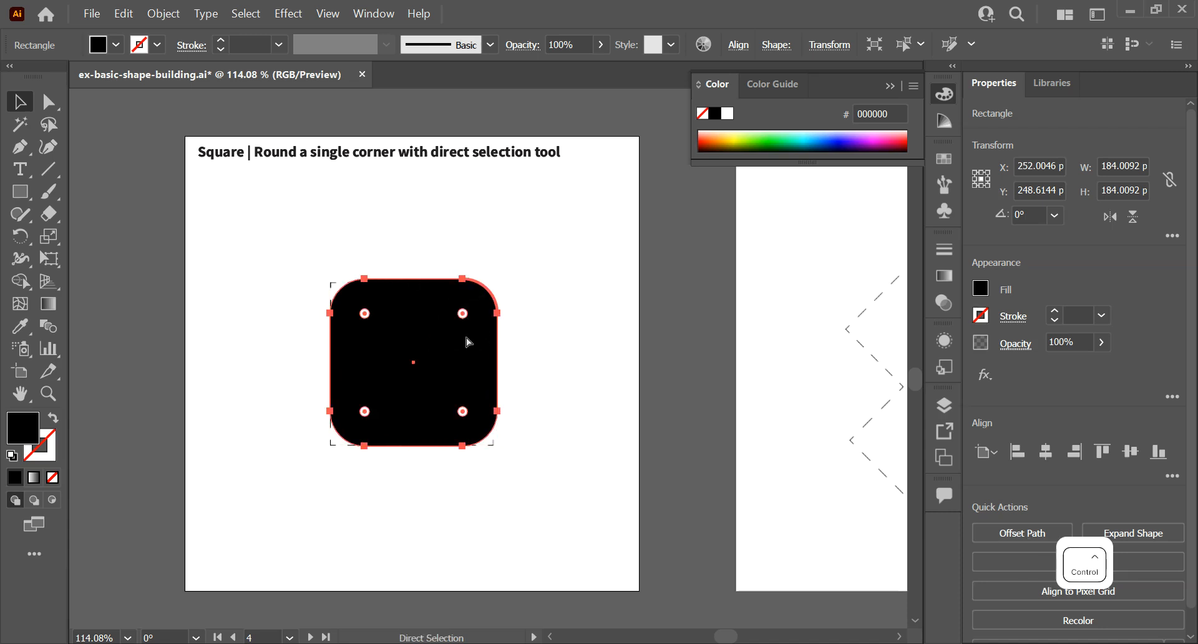
key(ctrl+z)
Round only the square's upper-right corner with the Direct Selection tool, roughly matching the dashed template, and deselect the shape
click(49, 107)
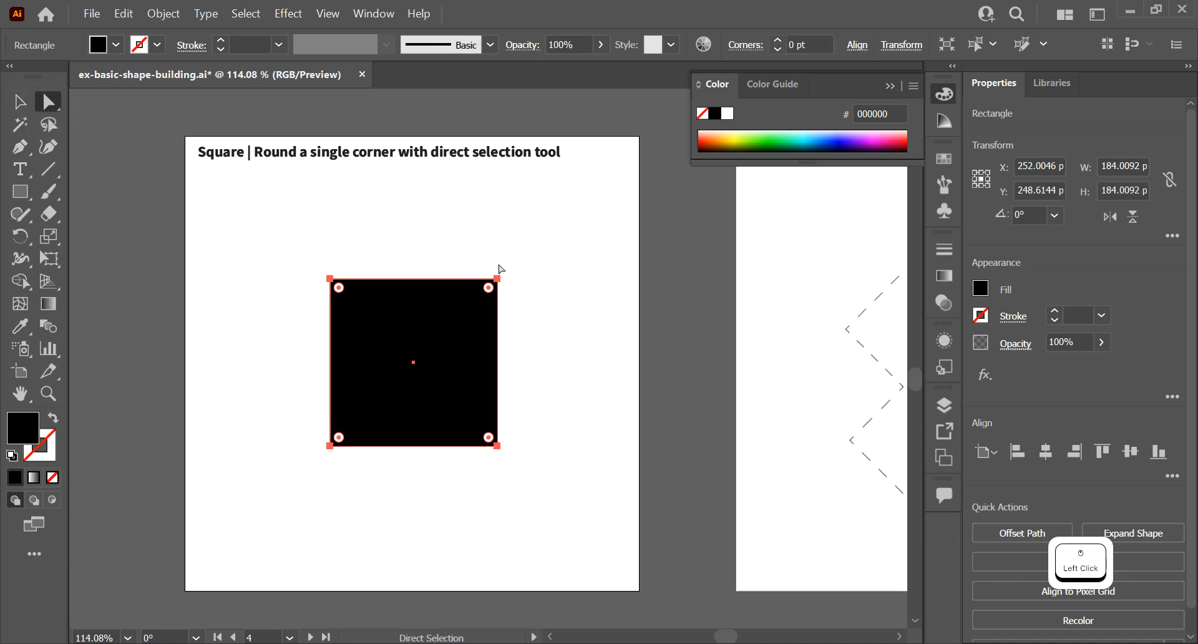
drag(491, 290, 476, 301)
key(ctrl+z)
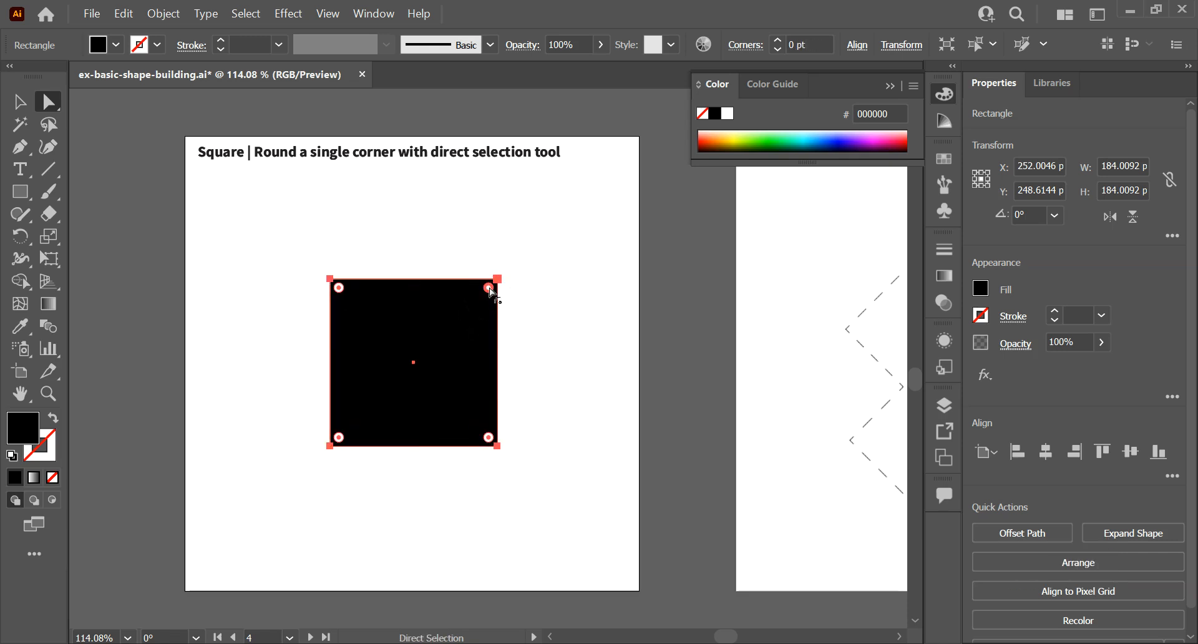
drag(489, 289, 425, 416)
key(v)
click(519, 338)
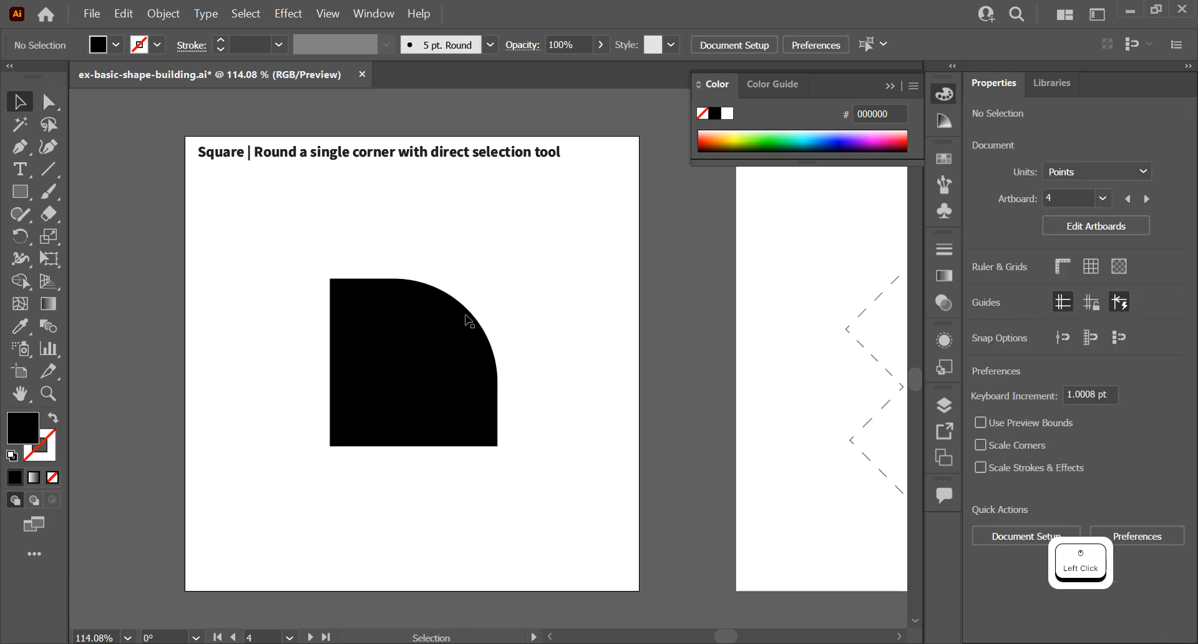
Increase the rounding of the square's upper-right corner to the maximum, forming a quarter circle, and deselect it
click(425, 337)
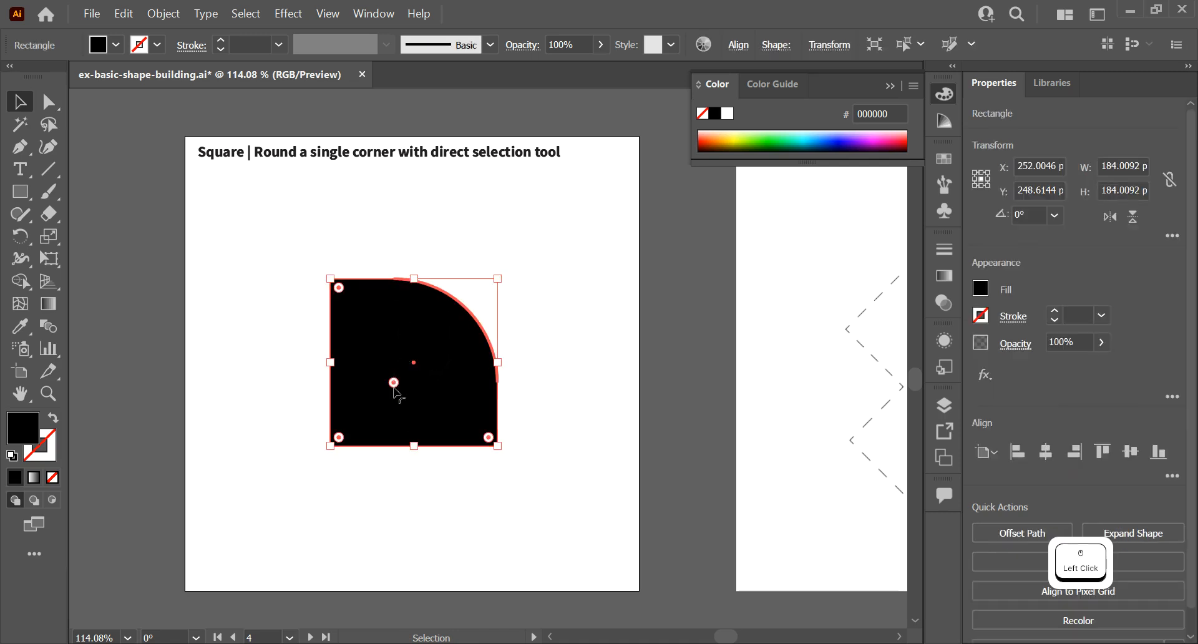
drag(395, 383, 489, 351)
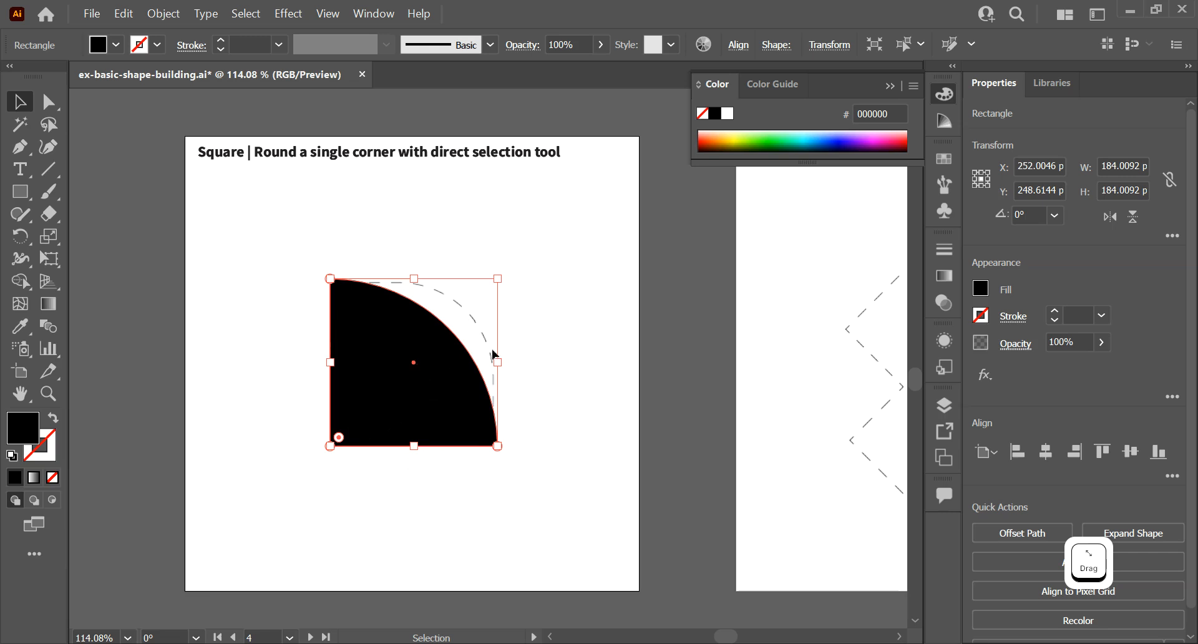
click(513, 366)
mouse_move(416, 362)
mouse_down()
mouse_move(487, 368)
mouse_move(407, 372)
mouse_move(421, 360)
mouse_up()
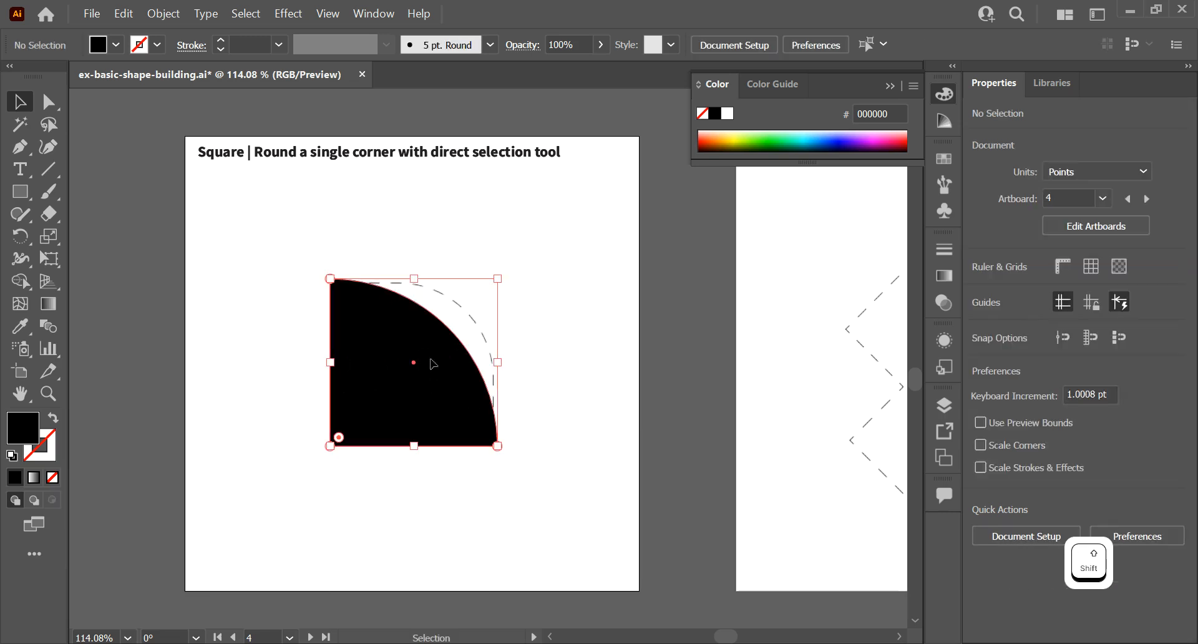
click(594, 369)
Draw a black square about 175 pt wide on the "Combined Diamonds" artboard and move it over the upper dashed diamond
drag(770, 349, 305, 329)
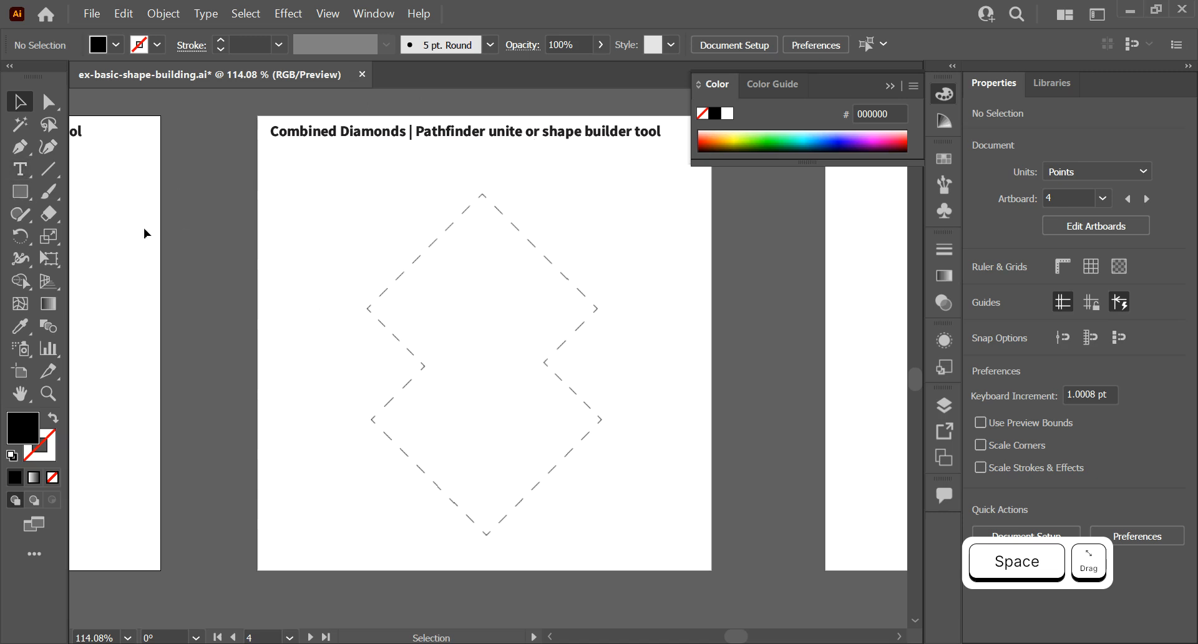
click(25, 198)
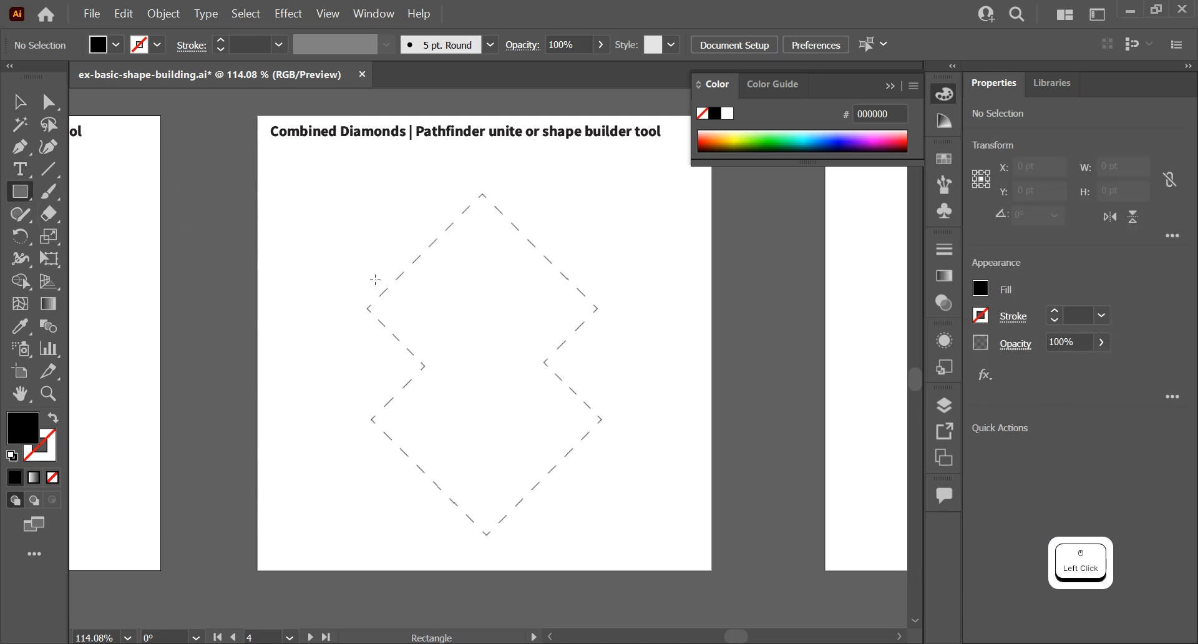
mouse_move(352, 195)
mouse_down()
mouse_move(549, 391)
mouse_move(509, 337)
mouse_up()
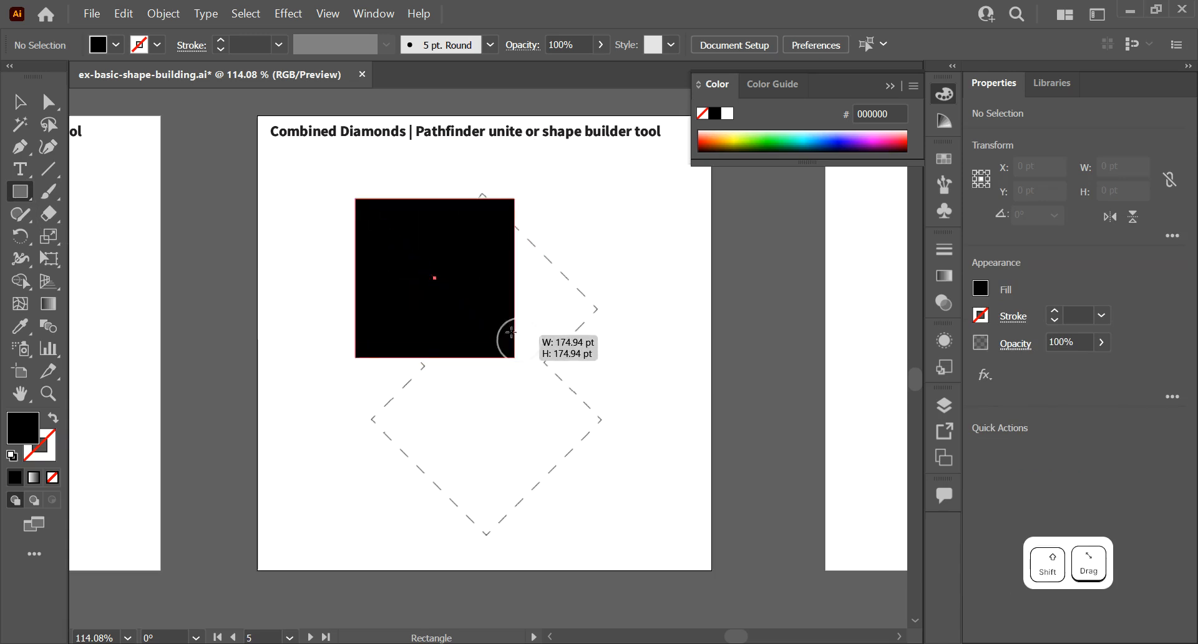
key(v)
drag(470, 270, 507, 287)
drag(561, 219, 567, 250)
key(ctrl)
key(ctrl+z)
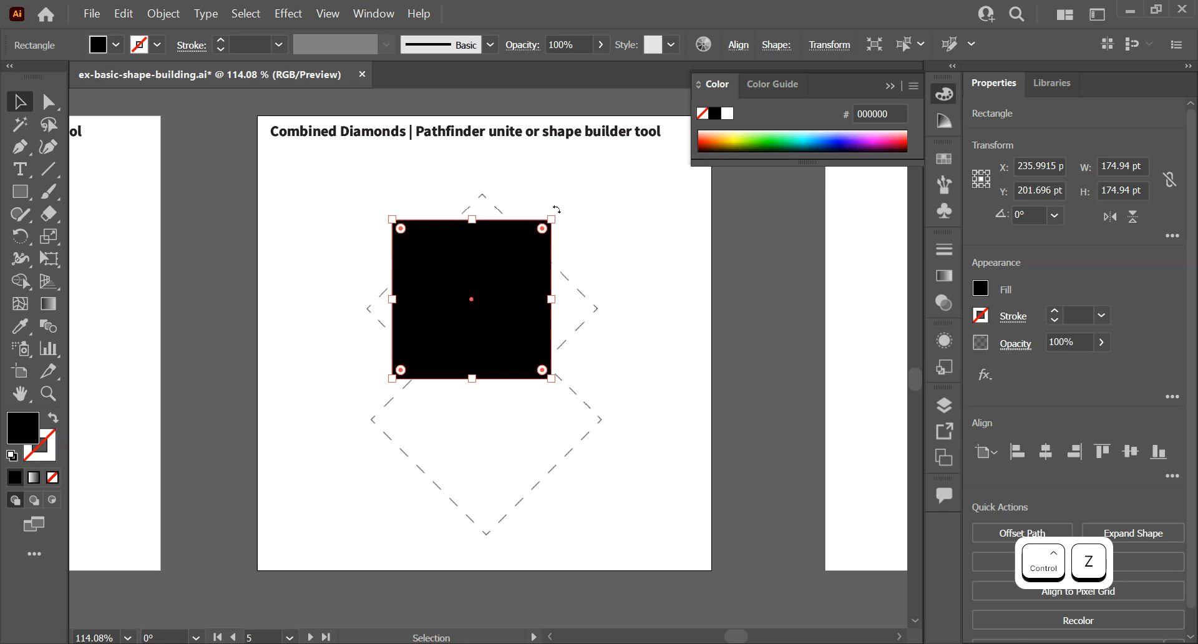
Rotate the square 45° into a diamond and move it over the upper dashed diamond, at X 250 pt and Y about 207 pt
drag(556, 209, 475, 175)
key(shift)
drag(506, 280, 517, 282)
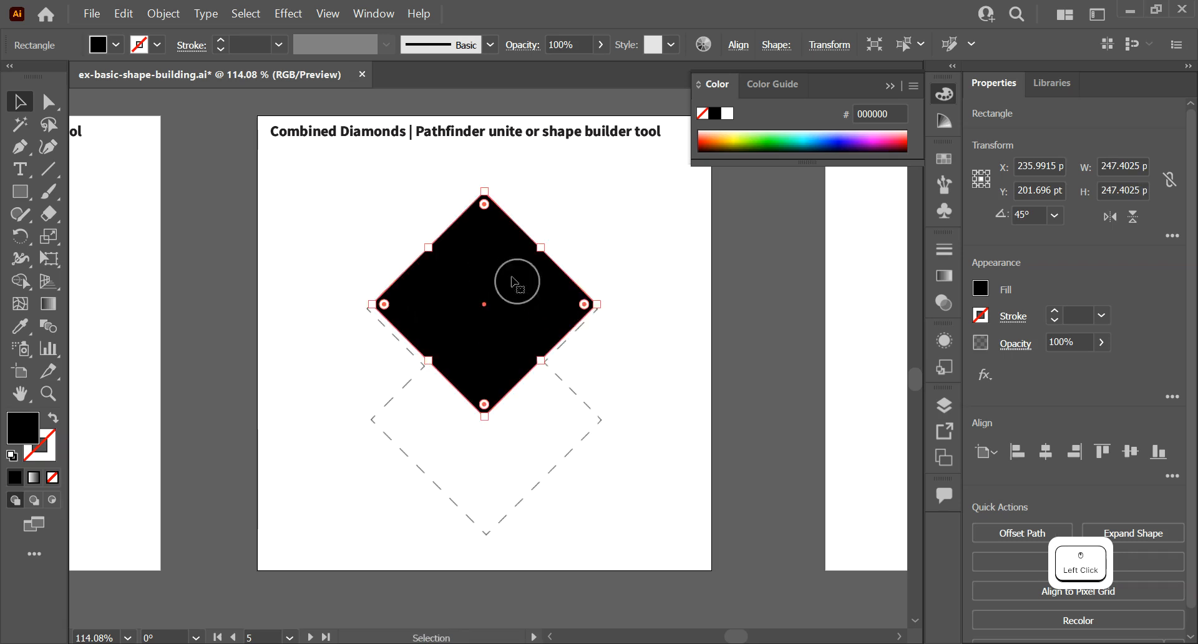
click(586, 234)
Copy and paste the black diamond, reposition the pasted copy, and delete that copy
click(473, 275)
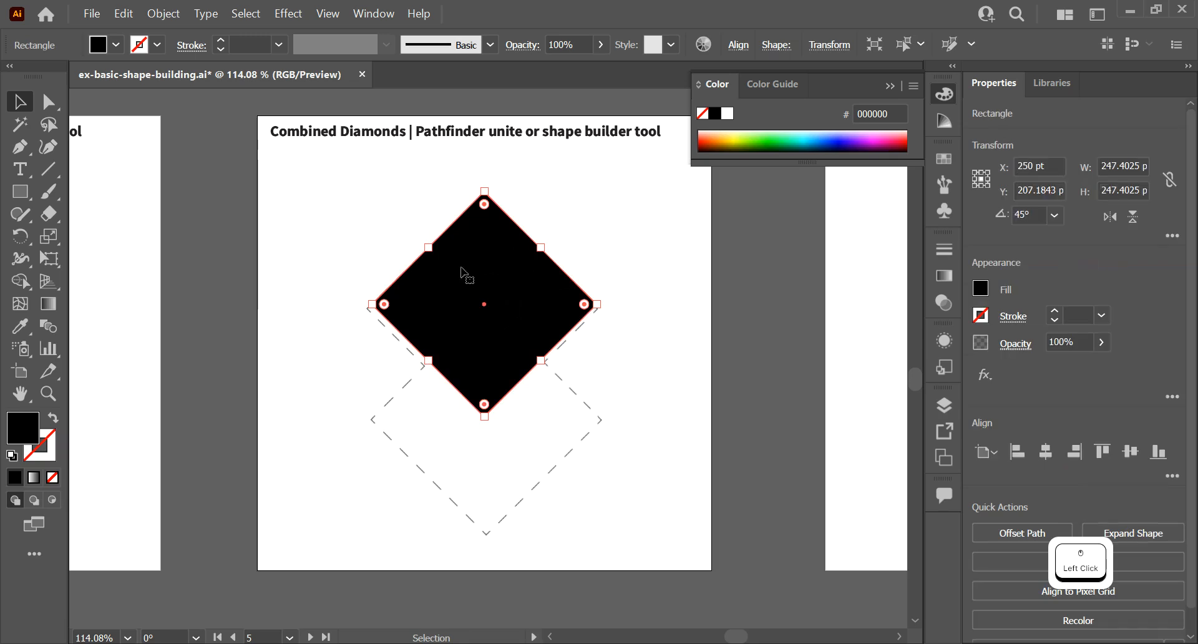
key(ctrl+c)
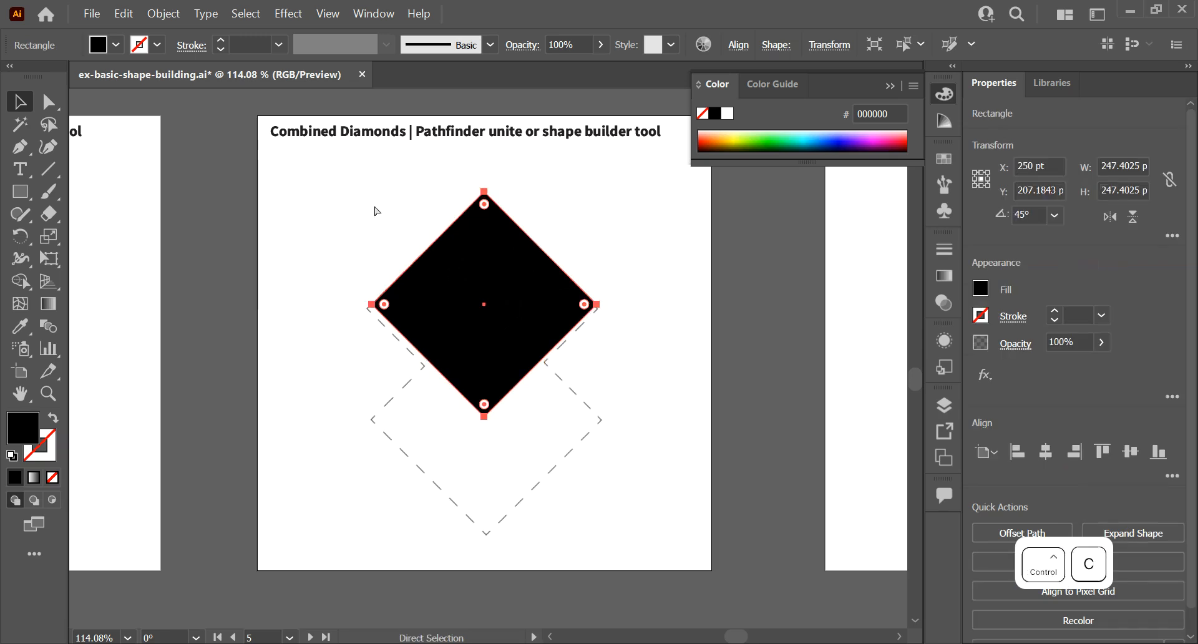
key(ctrl+v)
drag(401, 350, 427, 302)
key(v)
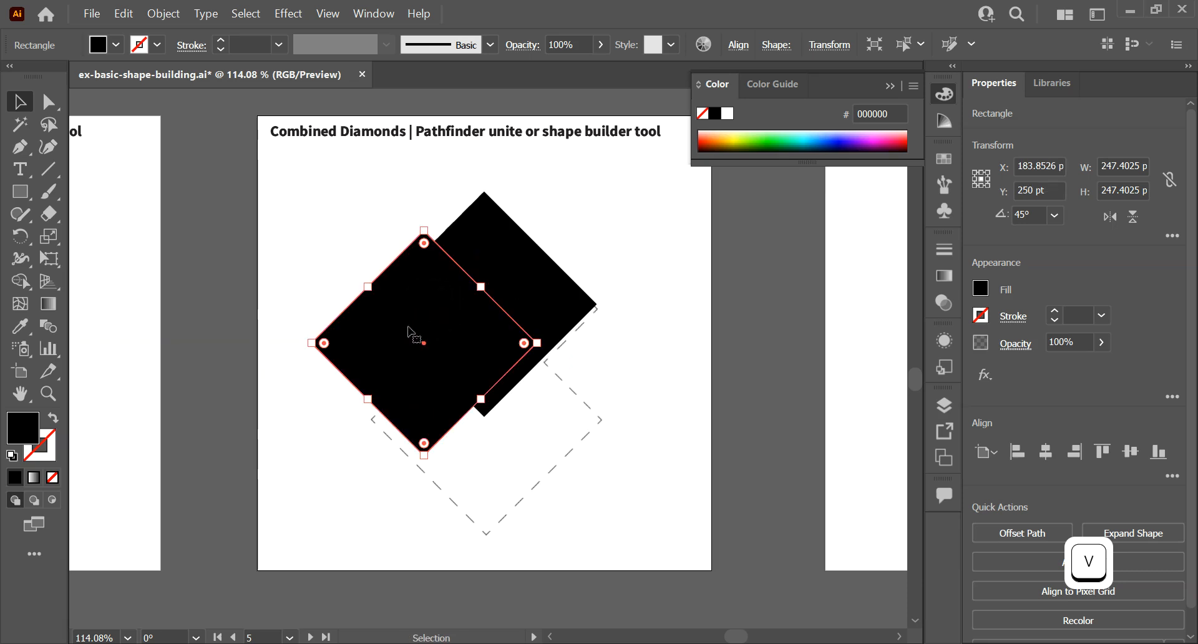
key(BackSpace)
Try duplicating the diamond into several copies scattered around the artboard, and undo all the copies
click(542, 272)
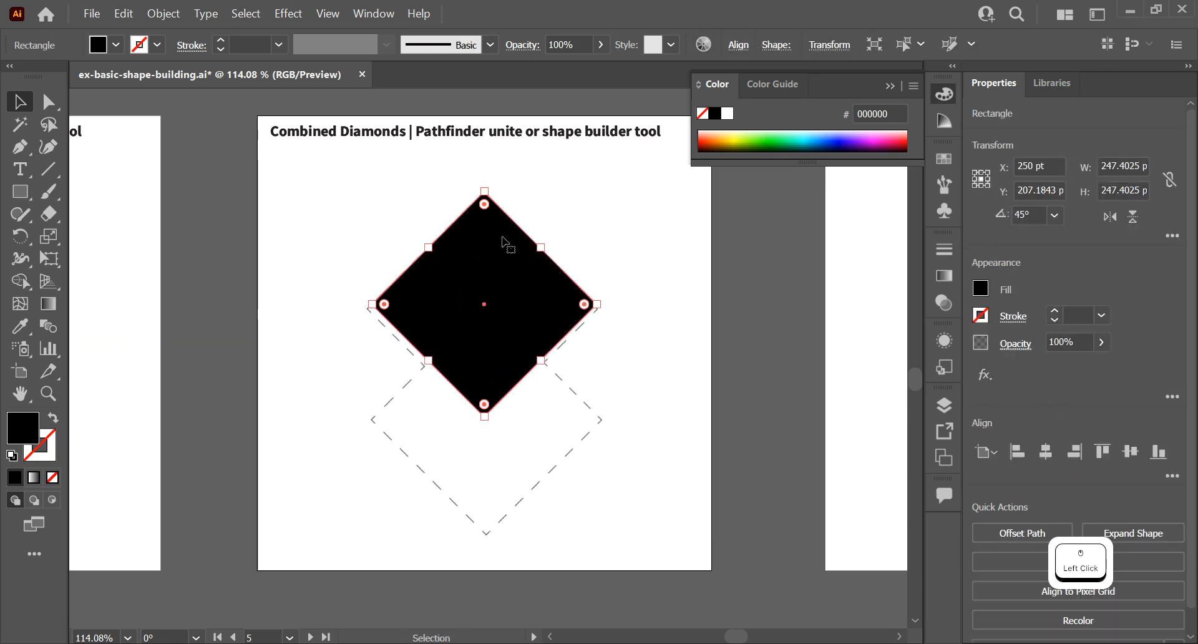
key(alt)
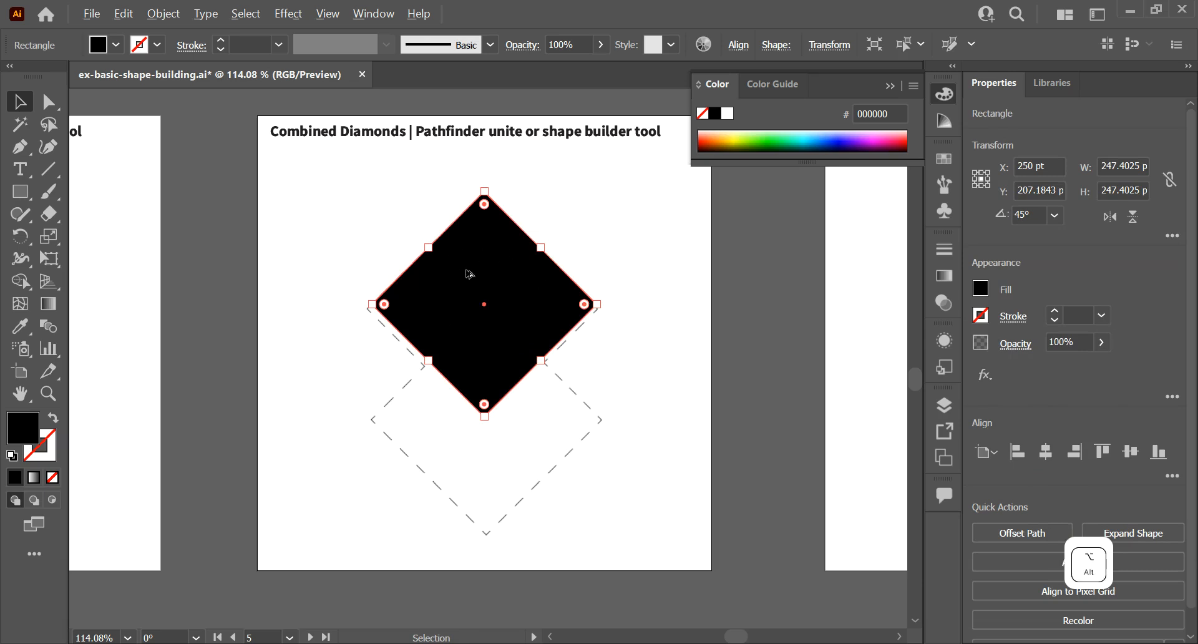
drag(462, 280, 495, 220)
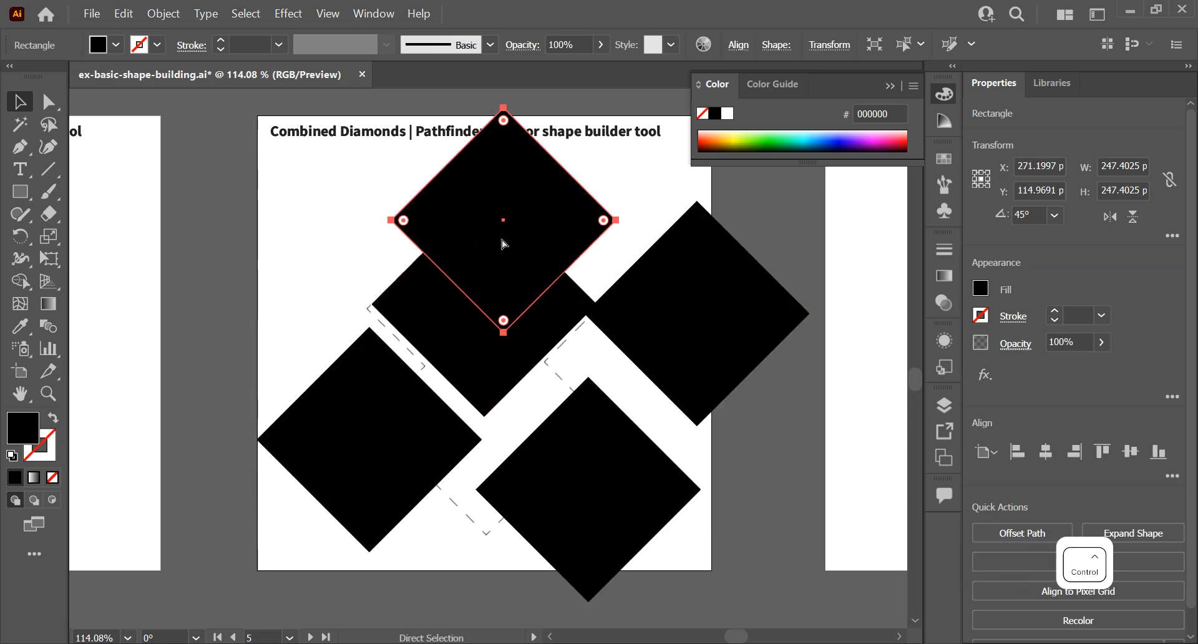
key(ctrl+z)
key(ctrl+z)
key(ctrl+z)
key(ctrl+z)
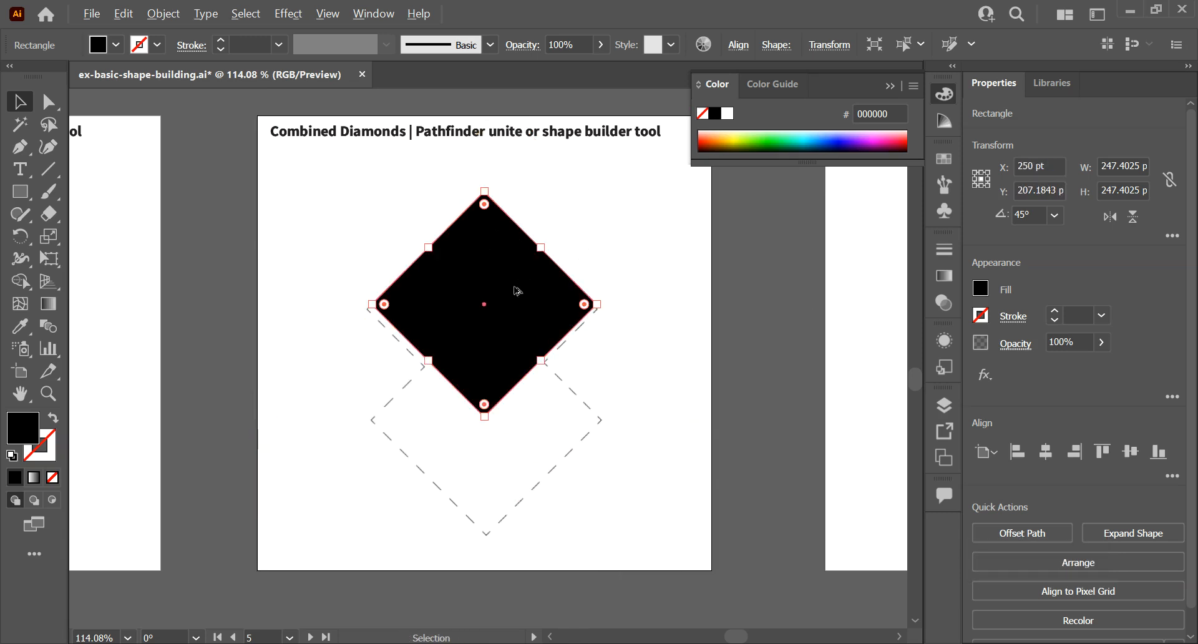
Duplicate the diamond straight down over the lower dashed diamond and select both diamonds
drag(517, 291, 508, 401)
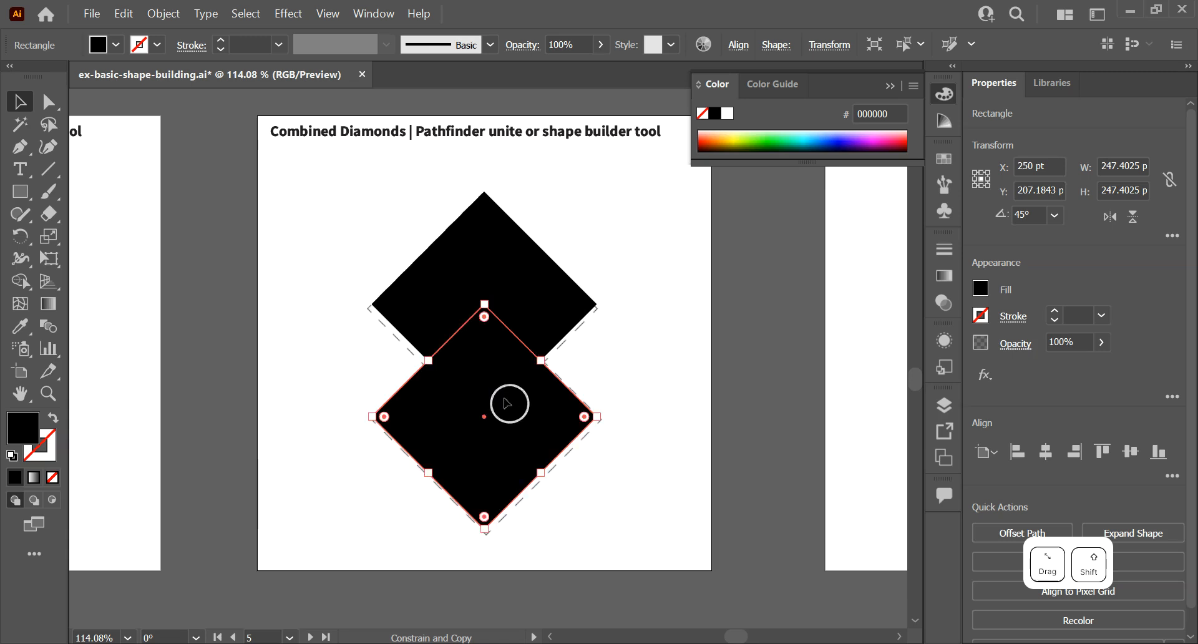
shift+click(537, 301)
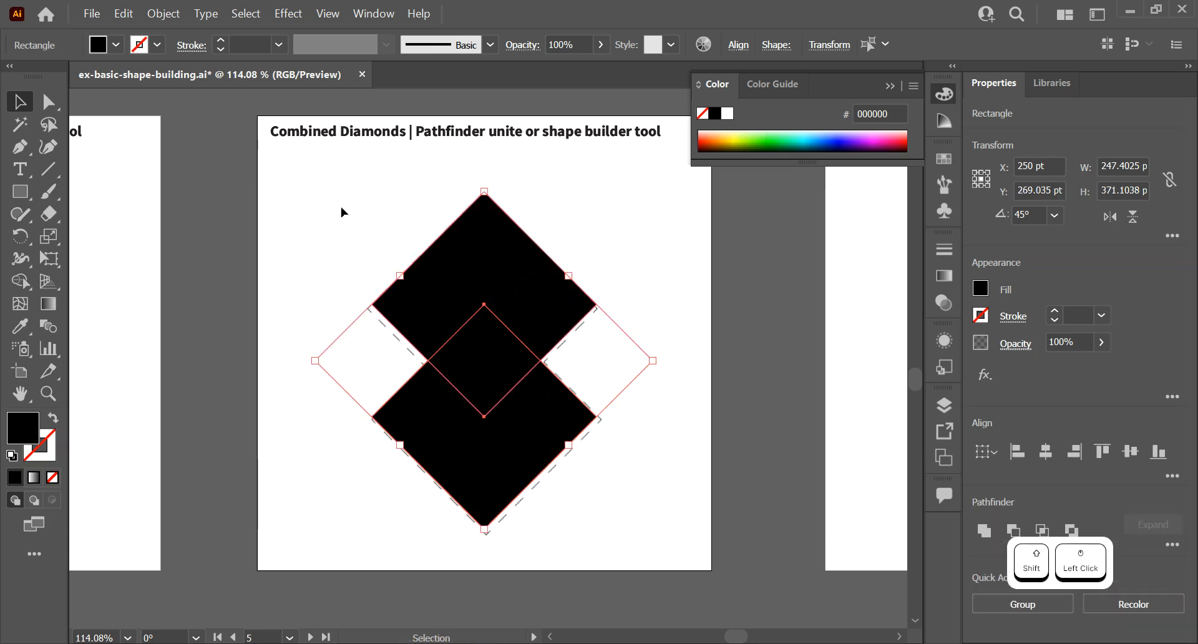
Try moving the upper diamond away from the lower one toward the artboard's upper-right corner, and undo the move
drag(494, 268, 639, 254)
click(627, 204)
key(ctrl+z)
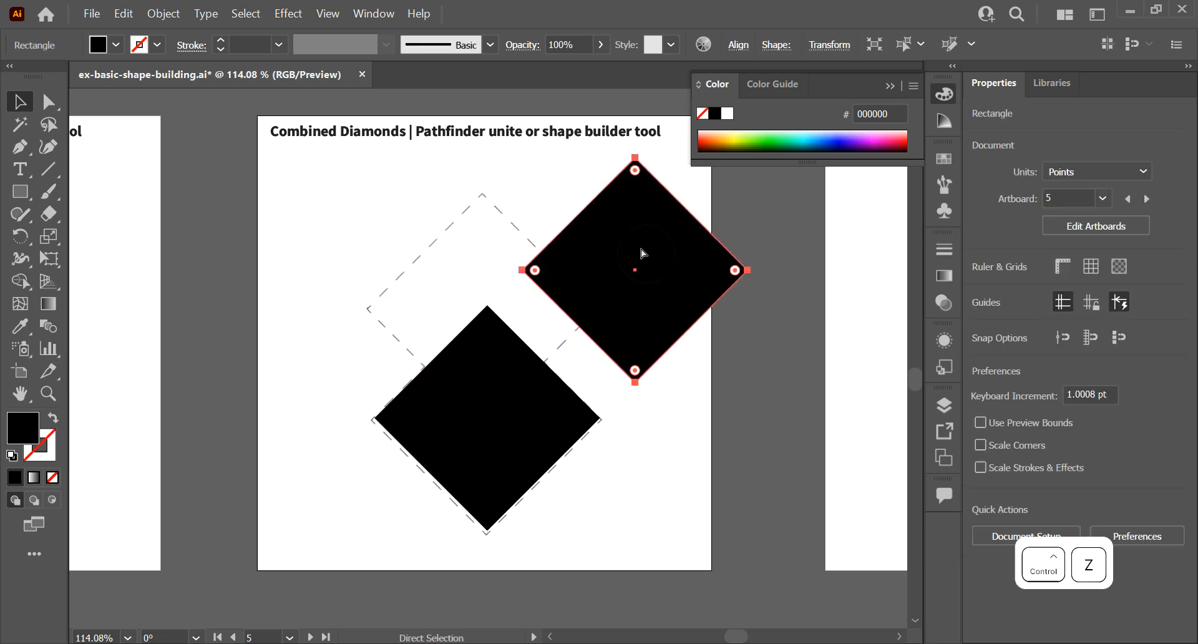
Select both overlapping diamonds and combine them into one shape with Pathfinder Unite
click(535, 414)
shift+click(507, 292)
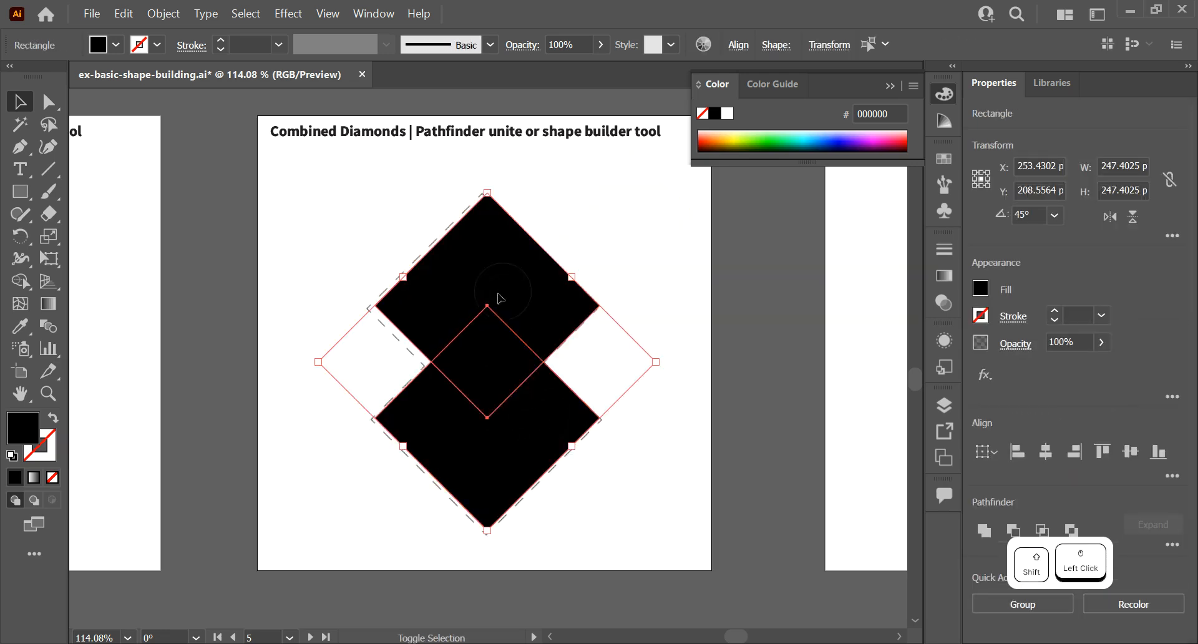
click(984, 533)
click(665, 500)
Try moving the united diamond shape, undo the move, and deselect it
drag(485, 374, 569, 356)
drag(669, 443, 669, 443)
key(ctrl+z)
click(693, 404)
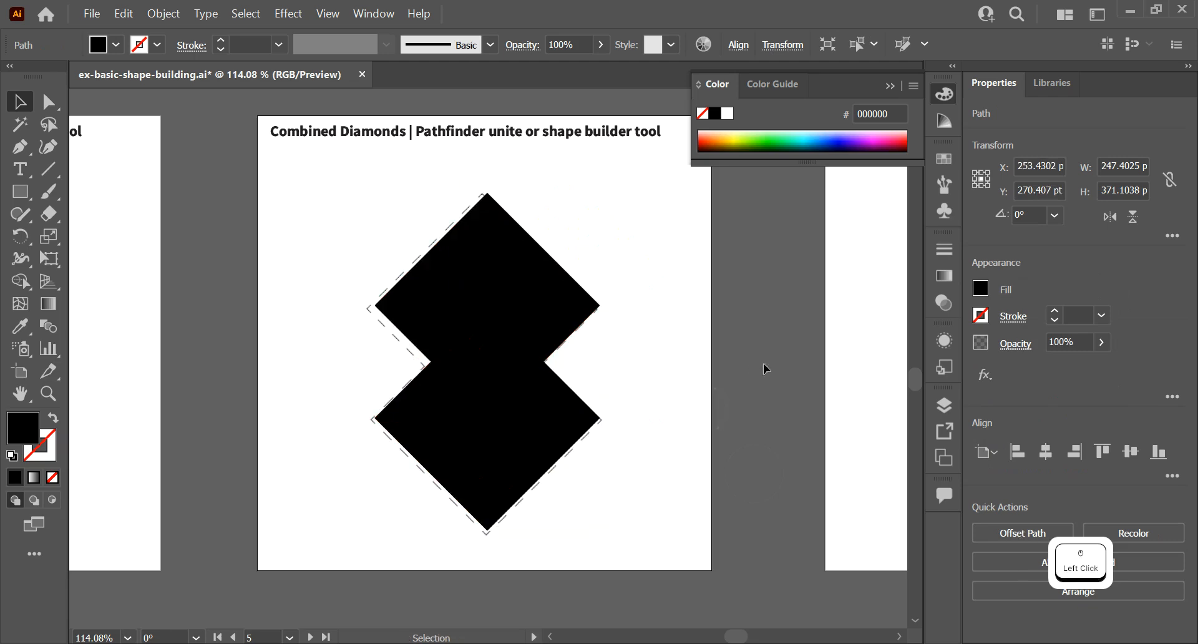
Draw a black circle about 200 pt in diameter from the center of the dashed circle with a piece missing, and deselect it
drag(825, 344, 262, 346)
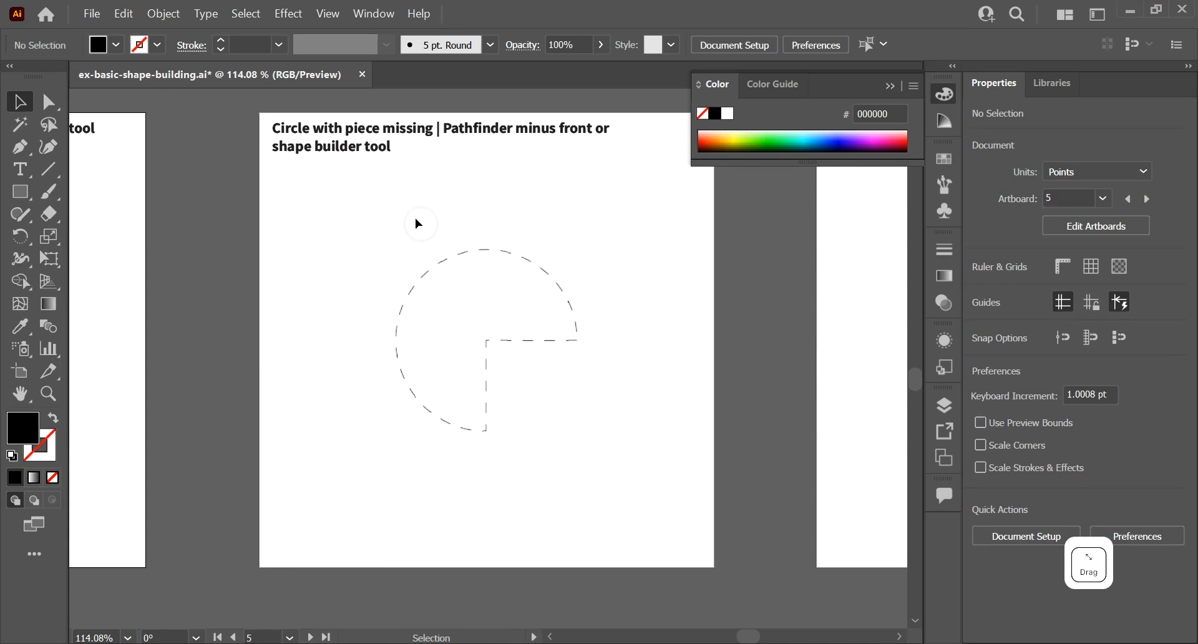
key(l)
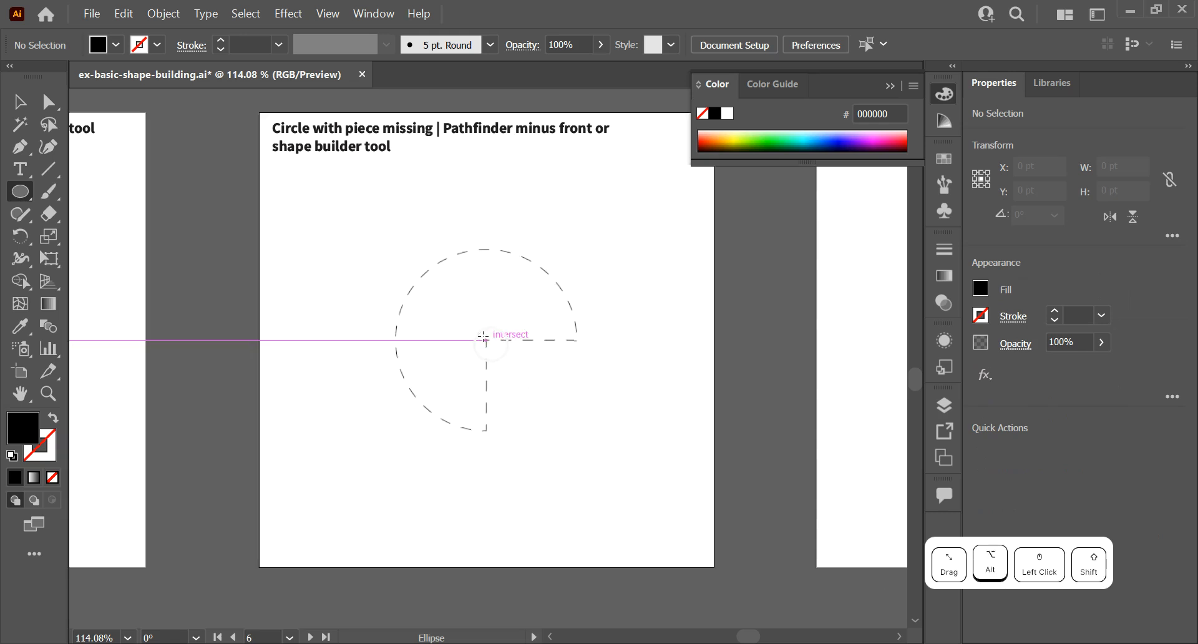
drag(485, 340, 575, 428)
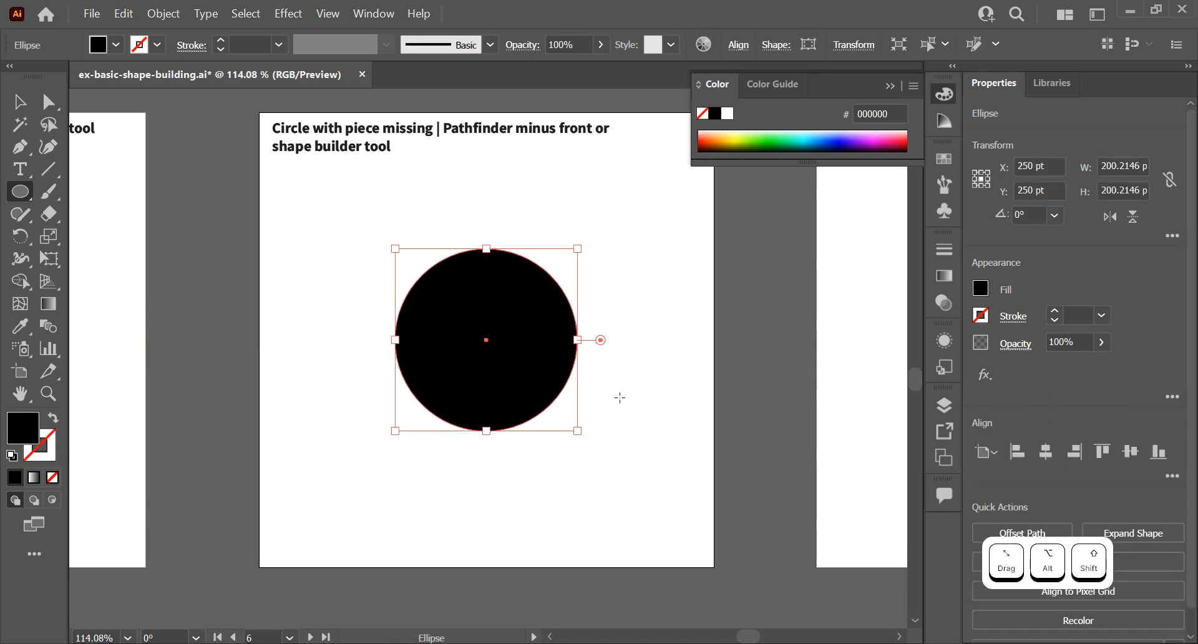
key(v)
click(632, 401)
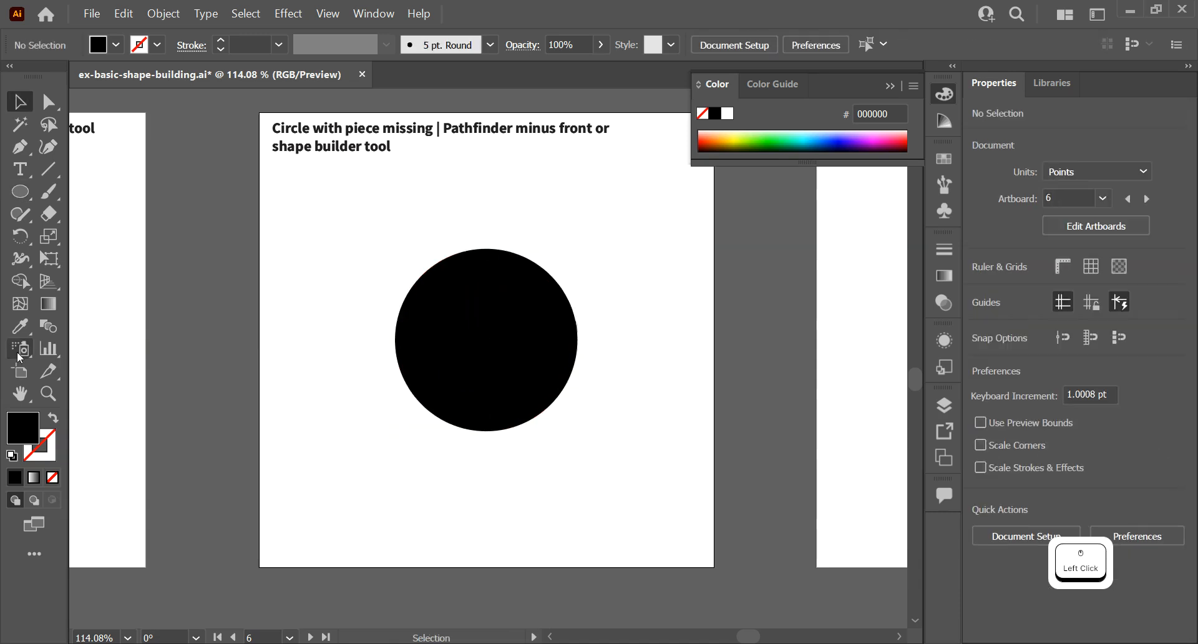
Set the fill to red (e02020) and draw a square about 163 pt wide from the circle's center toward the lower right
key(m)
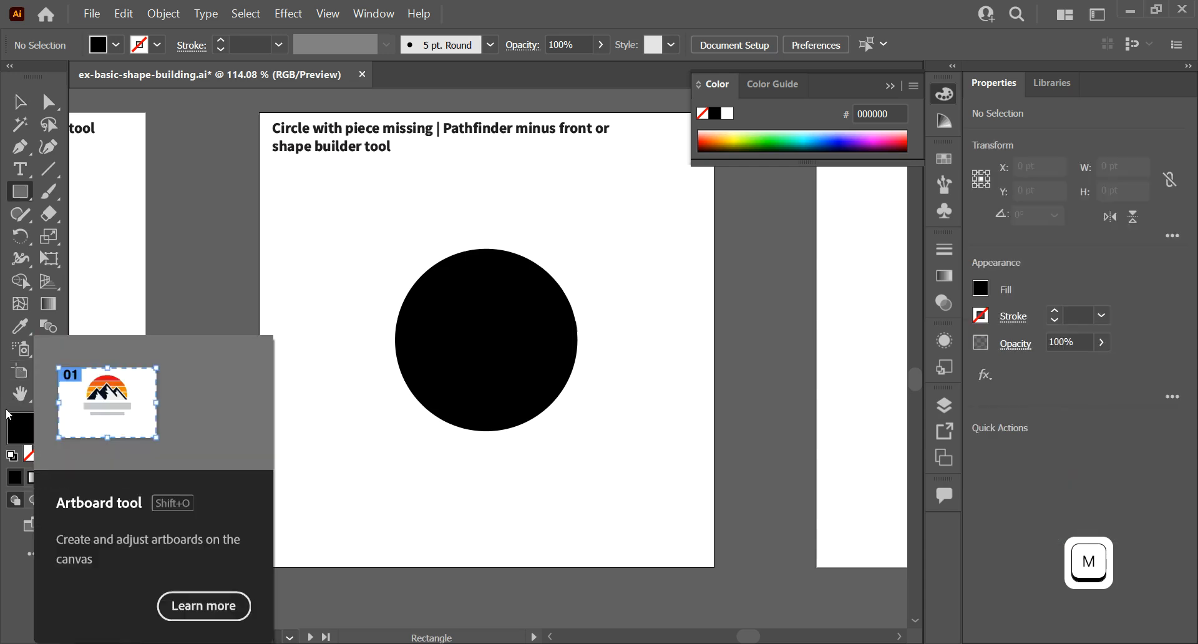
double_click(25, 428)
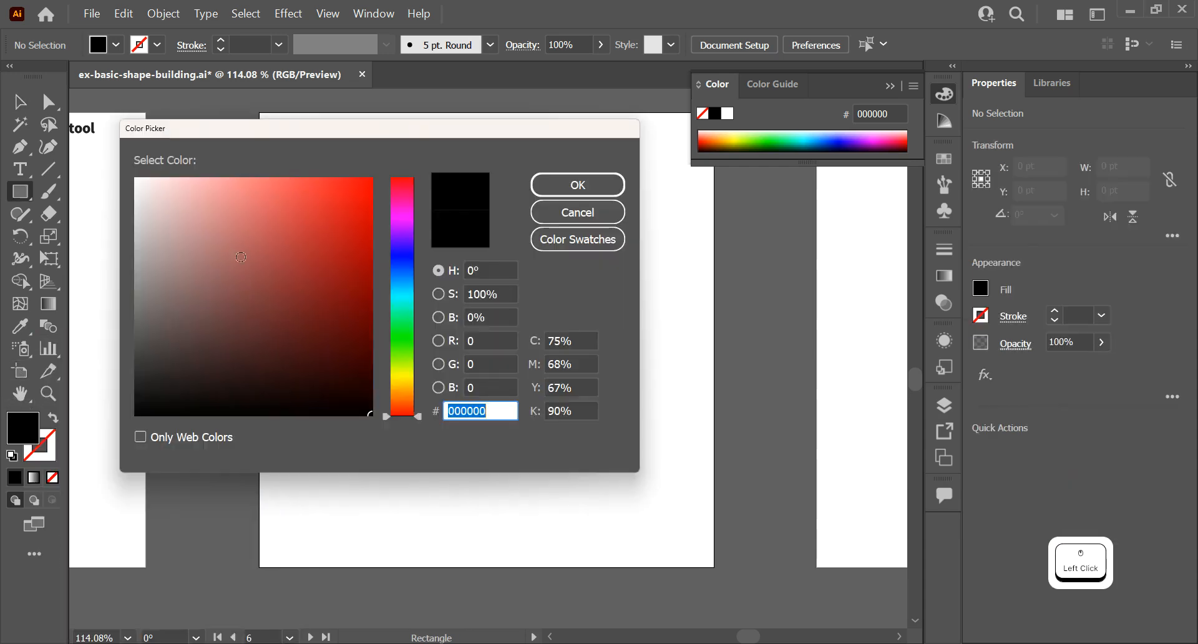
drag(287, 317, 339, 206)
click(566, 182)
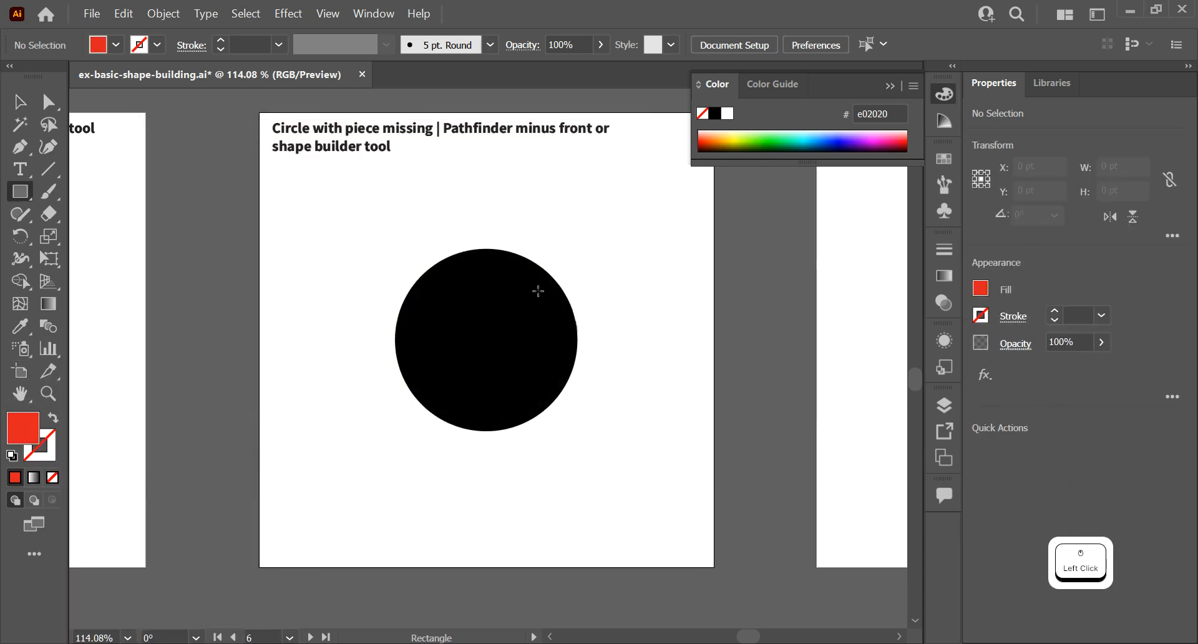
key(m)
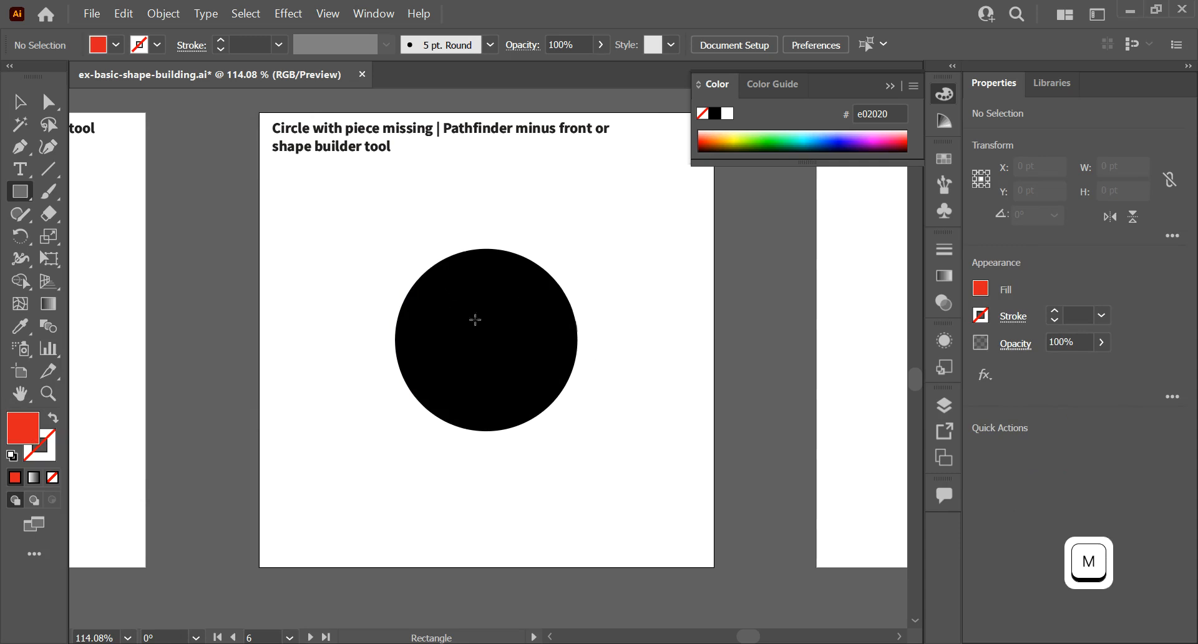
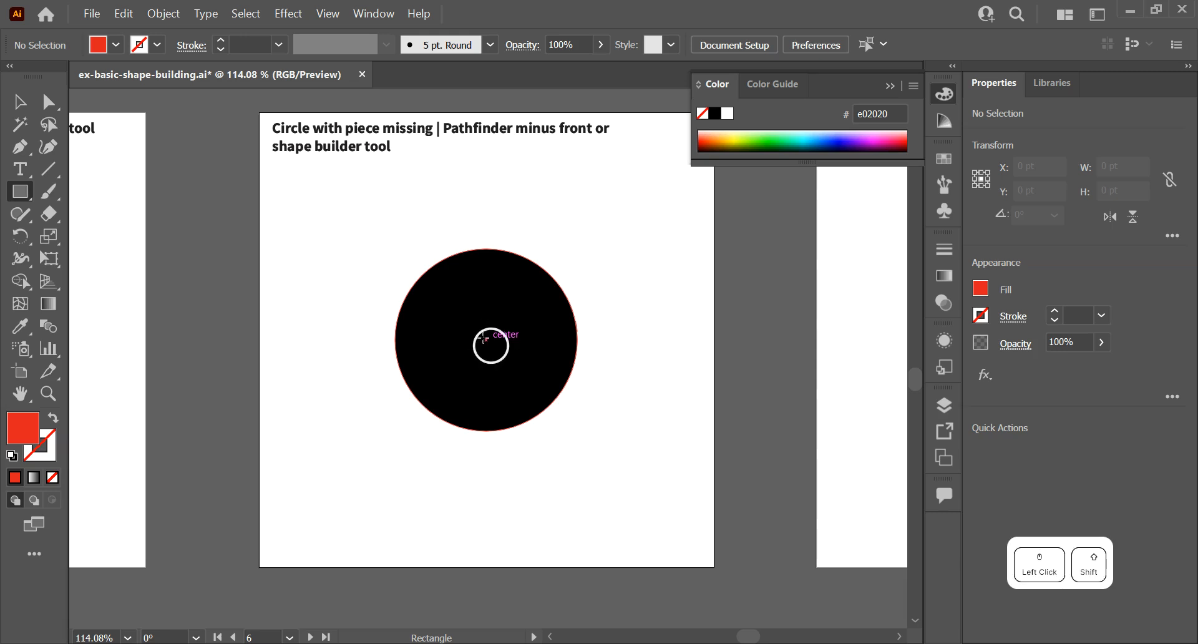
mouse_move(486, 340)
mouse_down()
mouse_move(612, 535)
mouse_move(570, 474)
mouse_move(614, 507)
mouse_move(602, 483)
mouse_move(634, 487)
mouse_up()
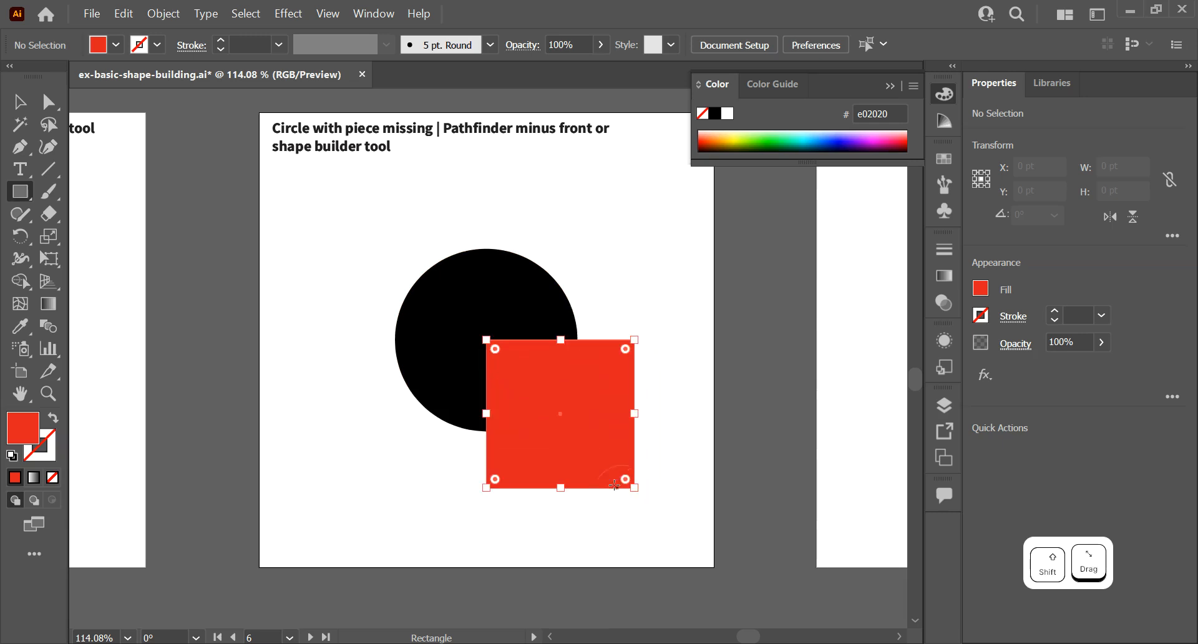
Select the circle and the red square, and remove the square together with the overlapped quarter of the circle using Shape Builder
key(v)
click(500, 282)
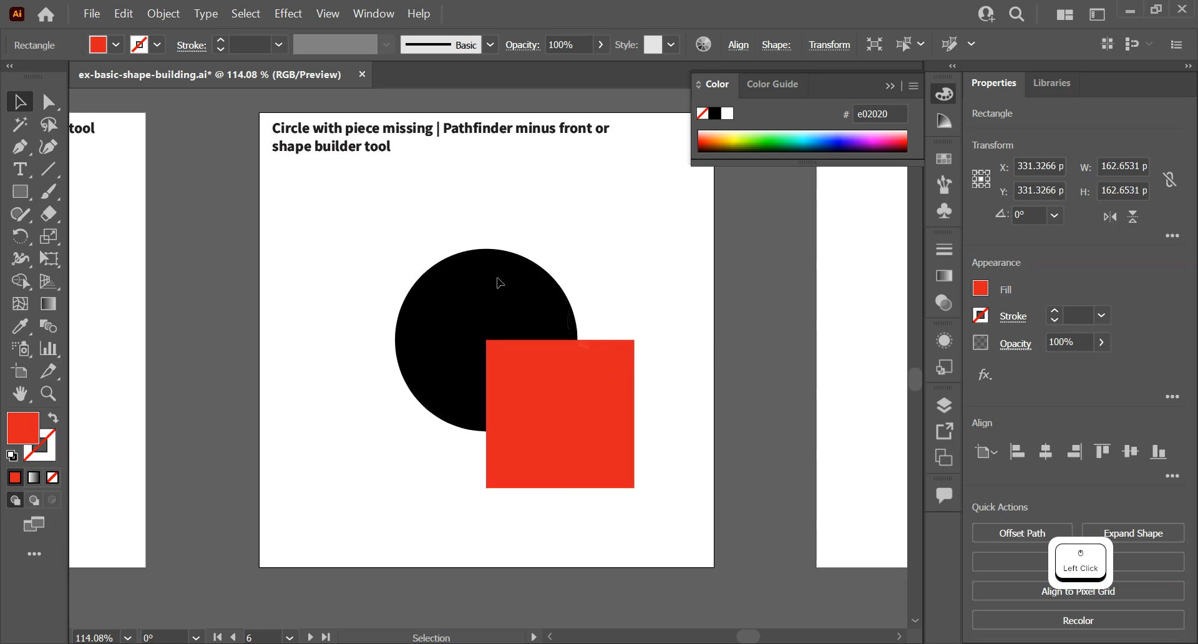
click(522, 304)
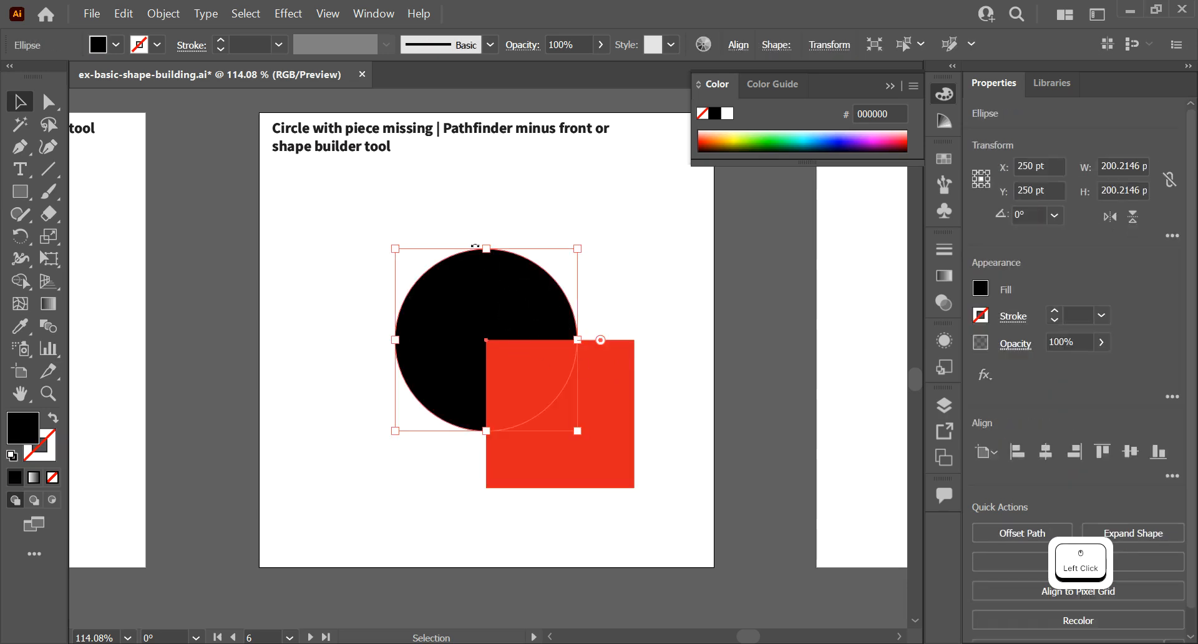
drag(636, 297, 447, 404)
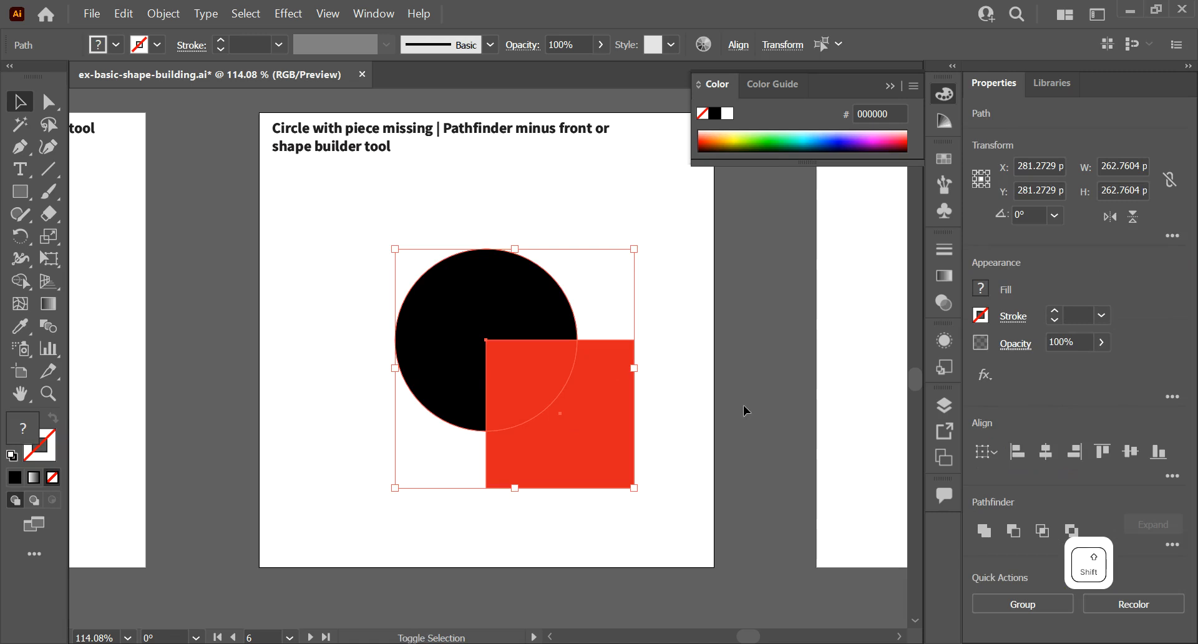
key(shift+m)
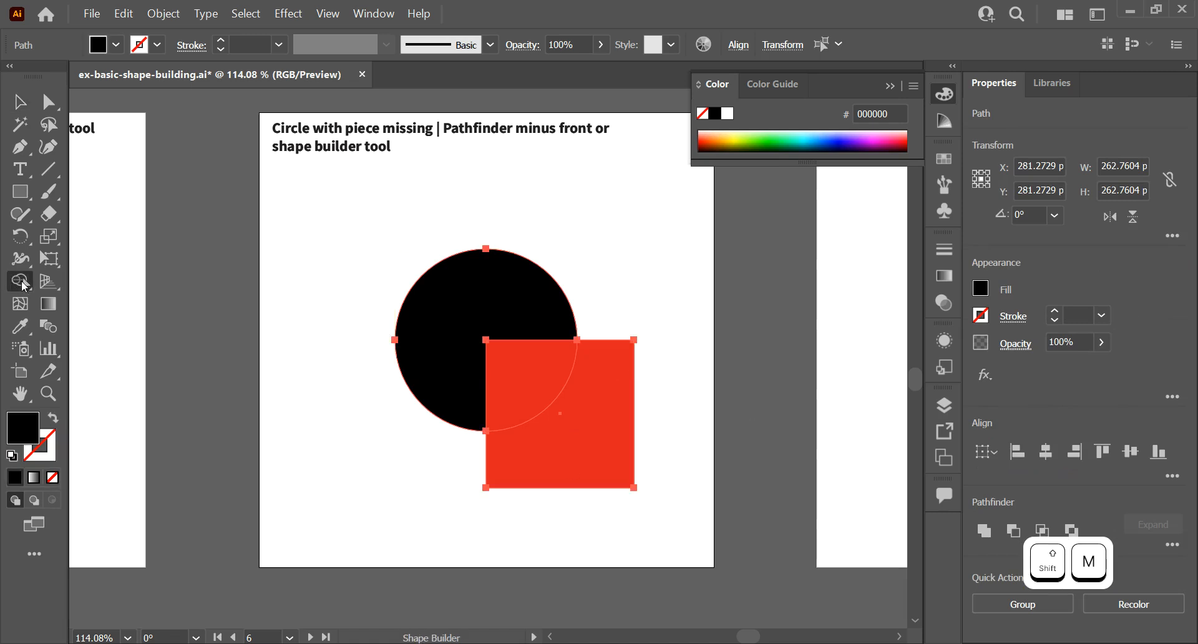
click(480, 276)
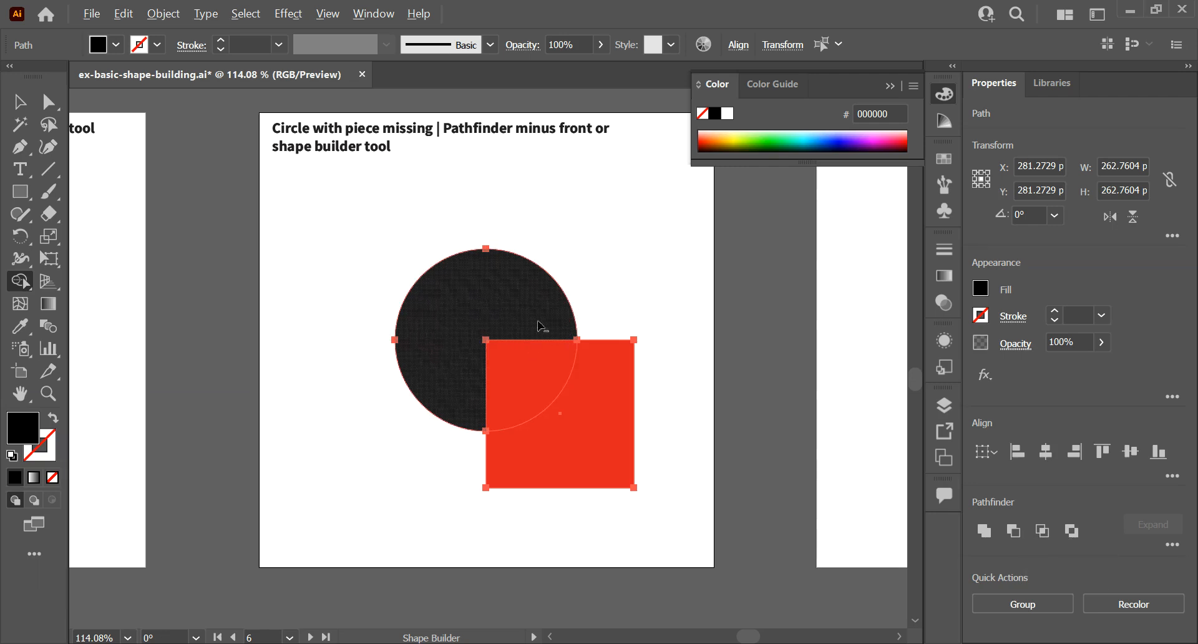
drag(540, 378, 589, 436)
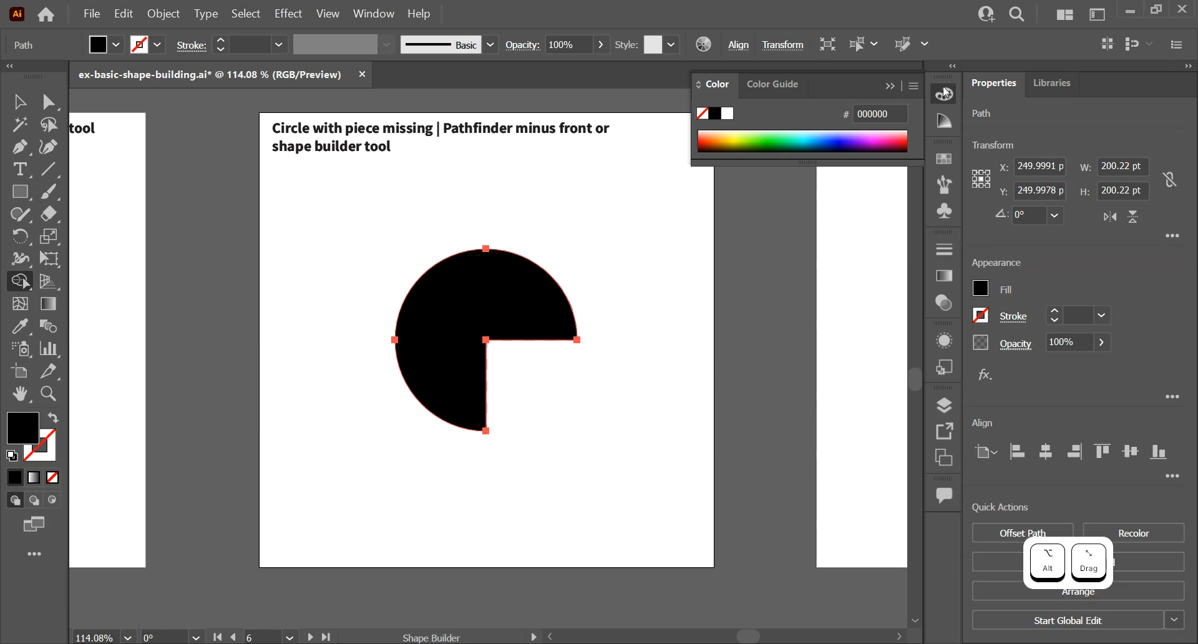
Collapse the floating color controls and deselect the three-quarter circle
click(889, 88)
key(v)
click(620, 288)
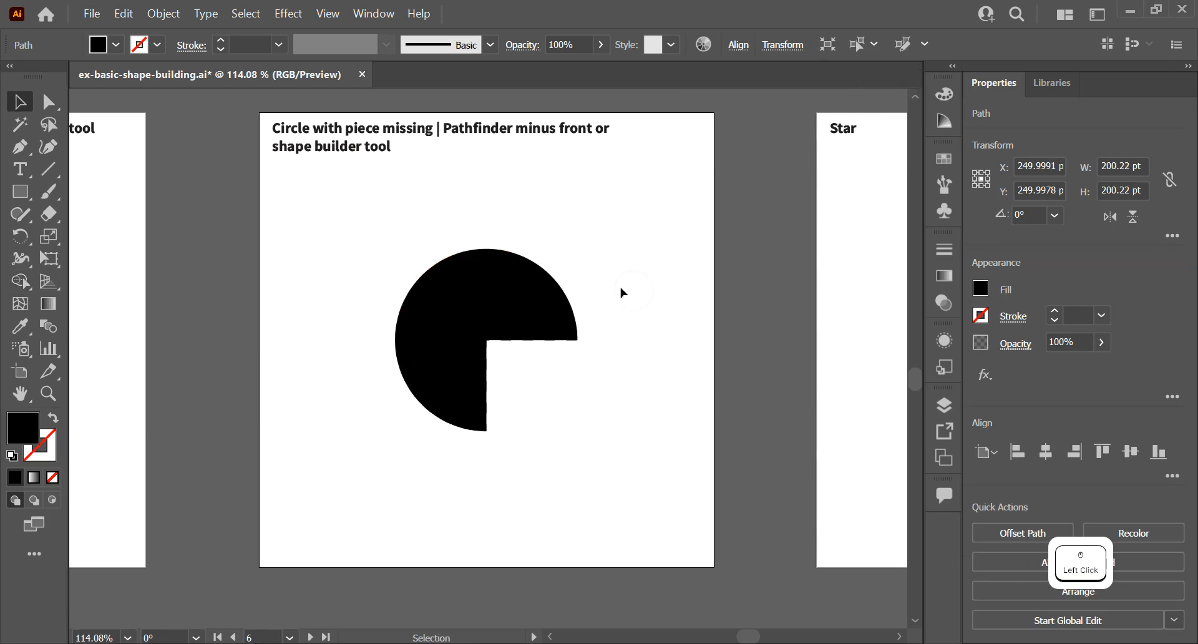
click(481, 278)
click(599, 238)
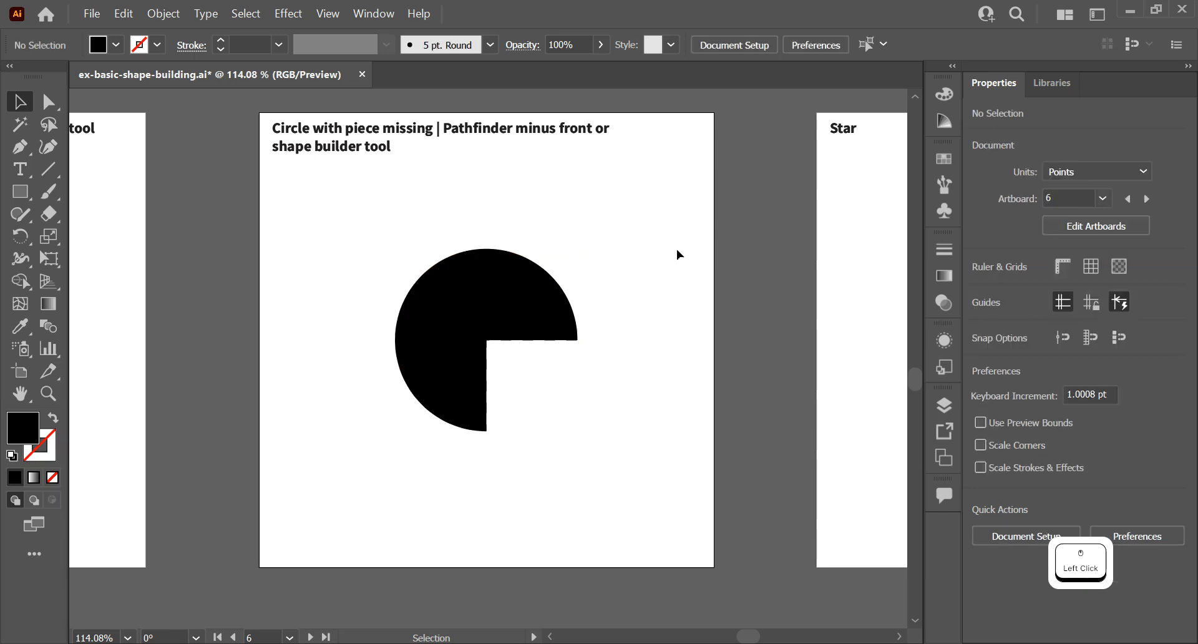
Activate the Star tool for the dashed template on the Star artboard
drag(720, 245, 227, 251)
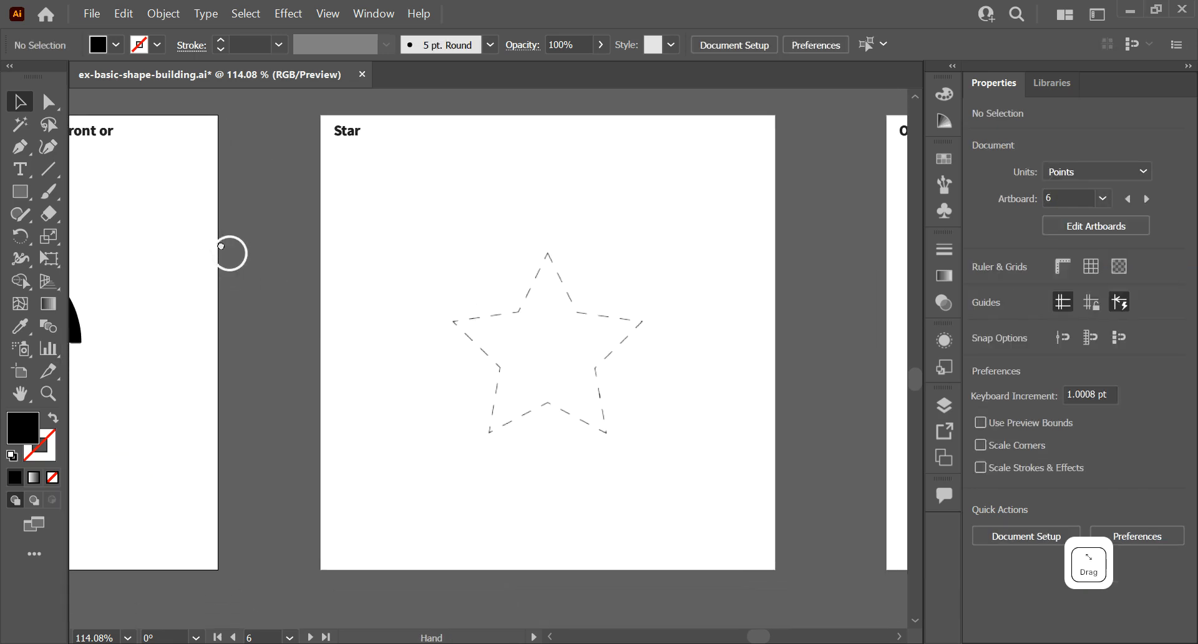
drag(30, 191, 125, 291)
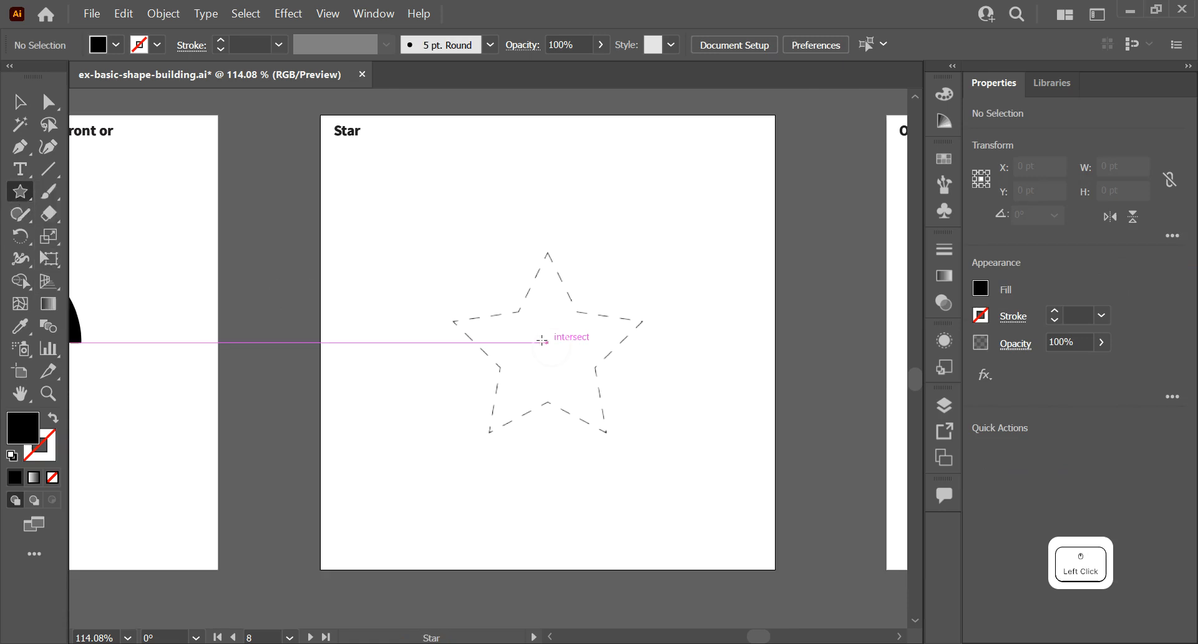
mouse_move(547, 342)
mouse_down()
mouse_move(628, 439)
mouse_move(632, 413)
mouse_move(640, 424)
mouse_up()
key(v)
mouse_move(561, 336)
mouse_down()
mouse_move(620, 416)
mouse_move(580, 364)
mouse_up()
key(Delete)
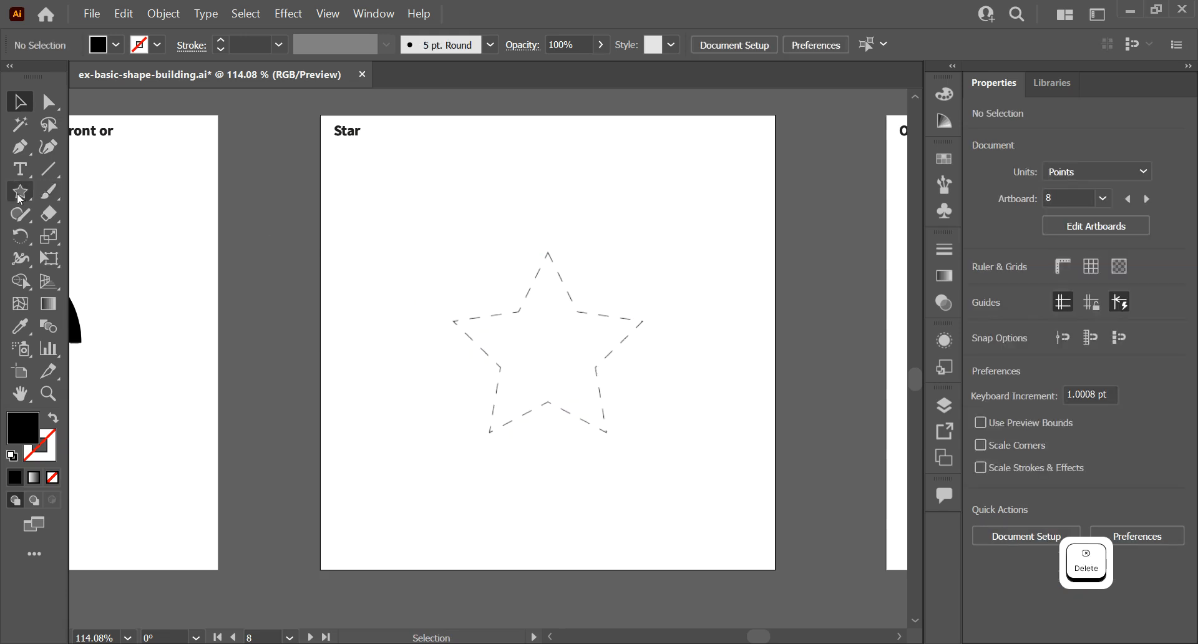
Draw an upright black five-pointed star about 206 pt wide and 196 pt high, adjusting its inner radius to resemble the dashed star
click(20, 193)
drag(497, 288, 542, 322)
key(alt)
key(ctrl)
key(shift)
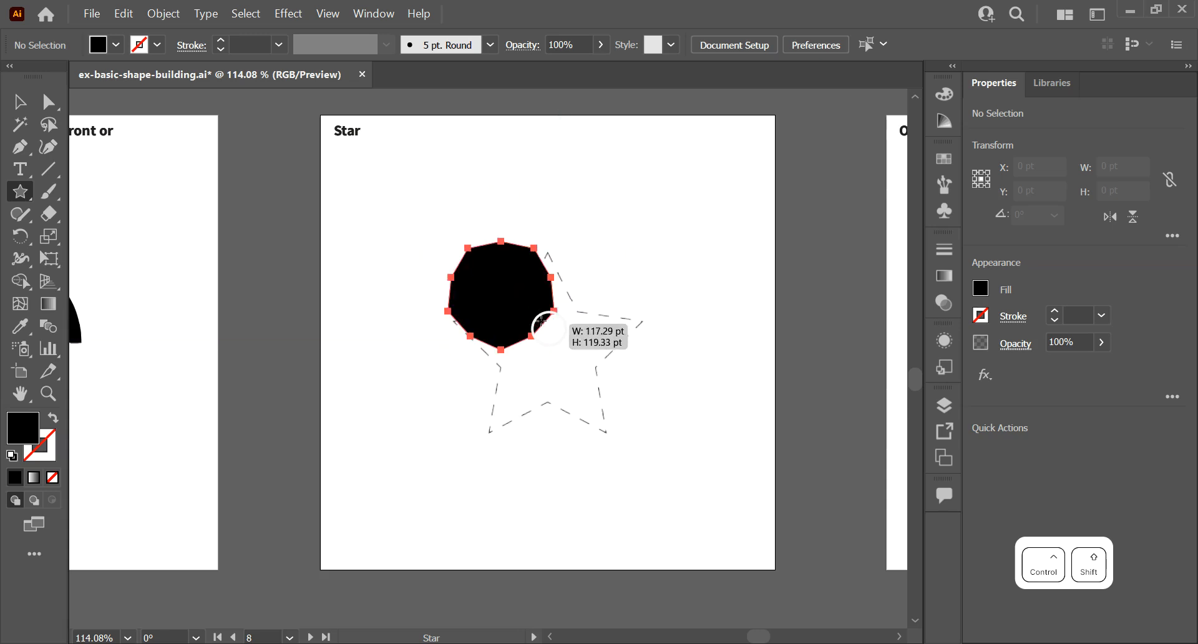
drag(582, 374, 473, 361)
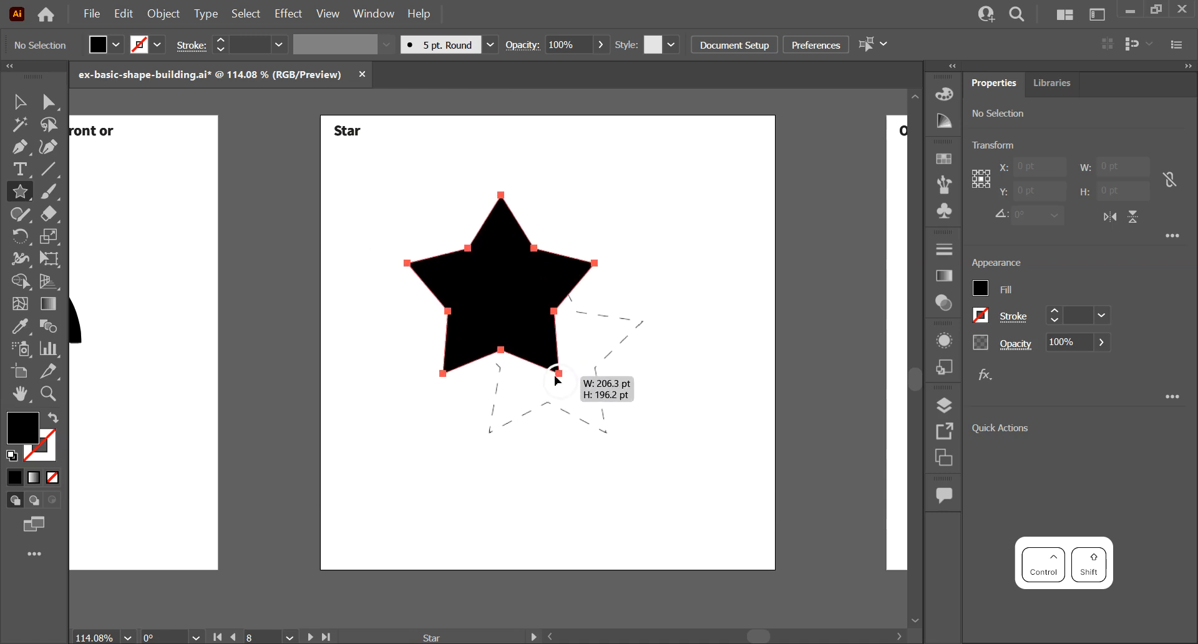
drag(557, 379, 557, 378)
Move the black star onto the dashed star template and deselect it
key(v)
drag(515, 280, 566, 335)
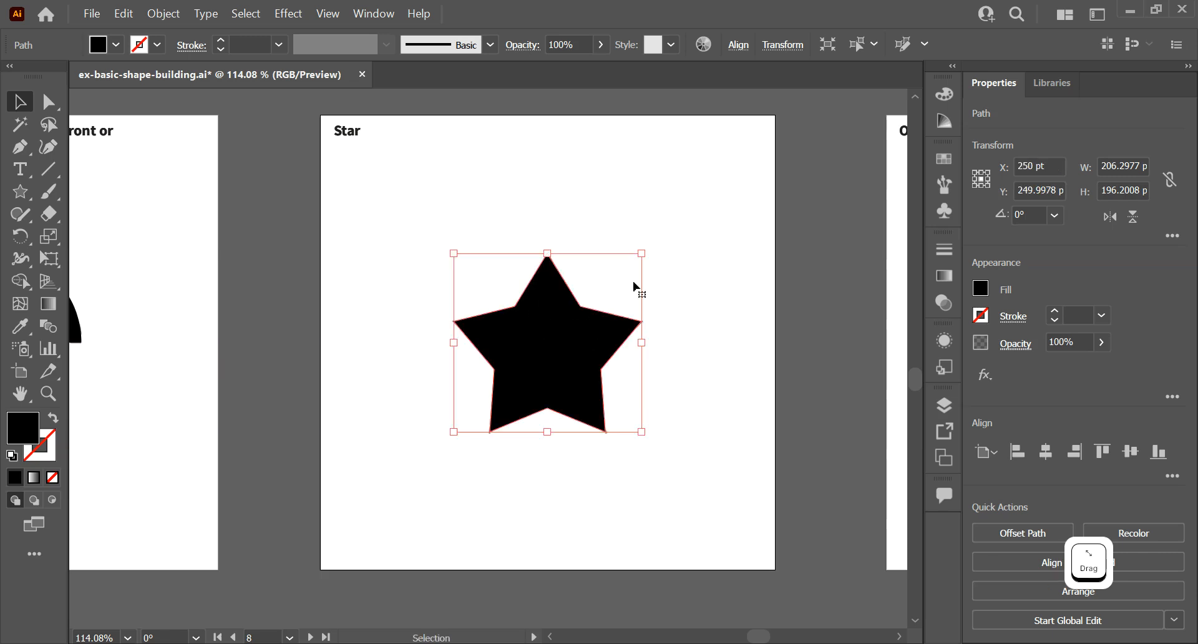
click(714, 286)
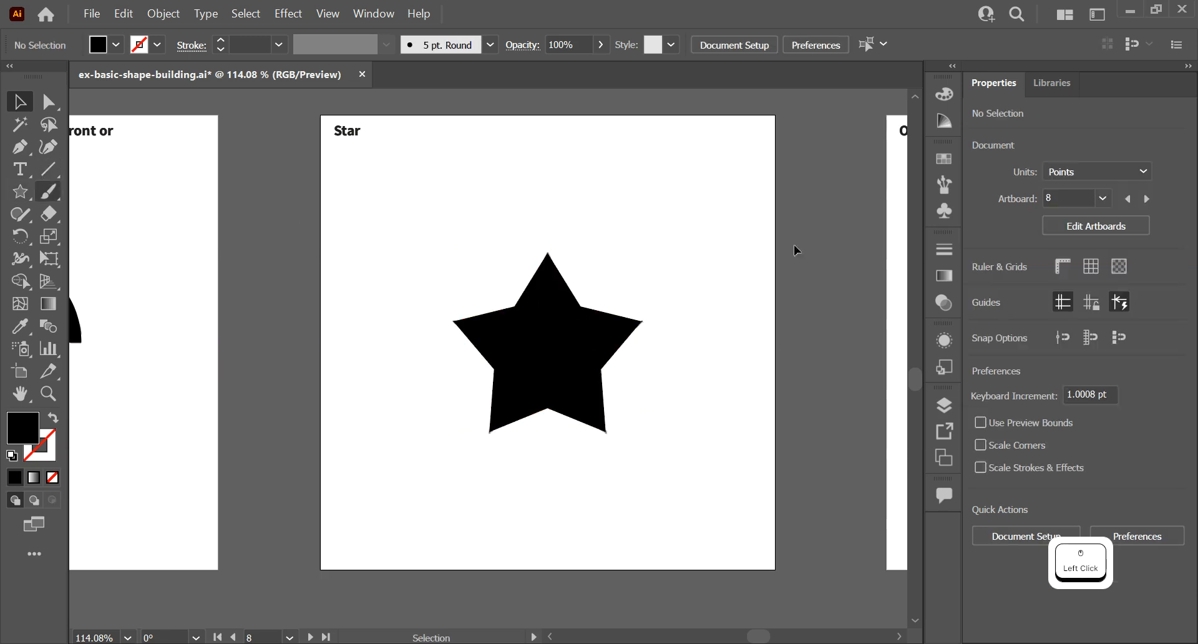
Draw a black circle about 178 pt in diameter over the left dashed overlapping circle and duplicate it over the right one
drag(791, 249, 153, 244)
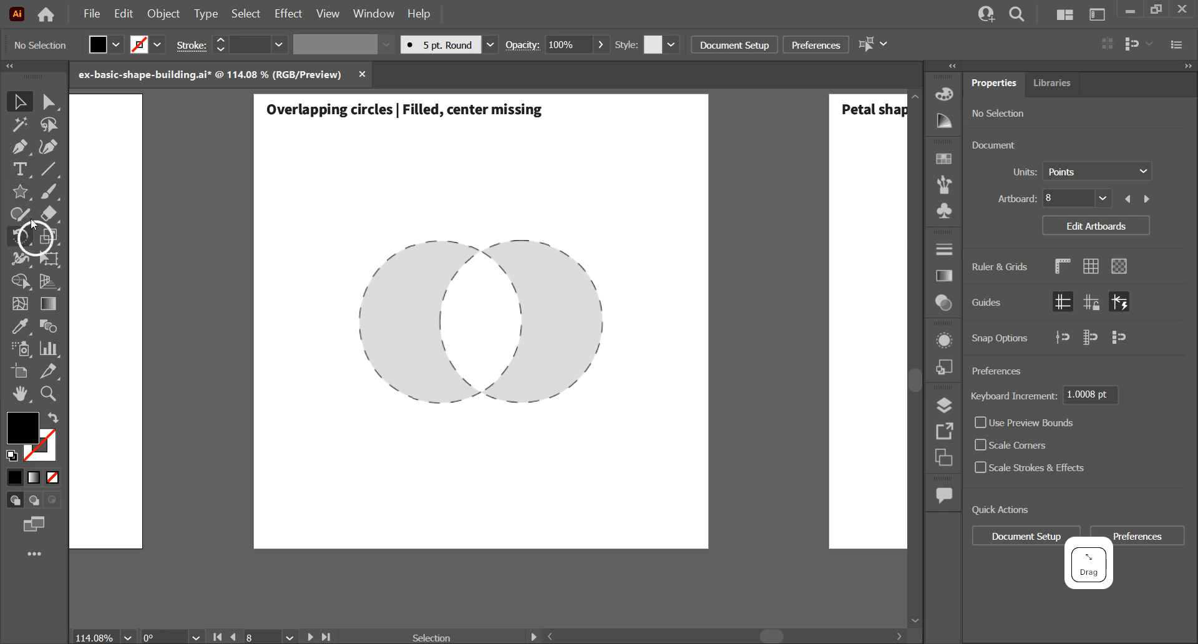
click(21, 194)
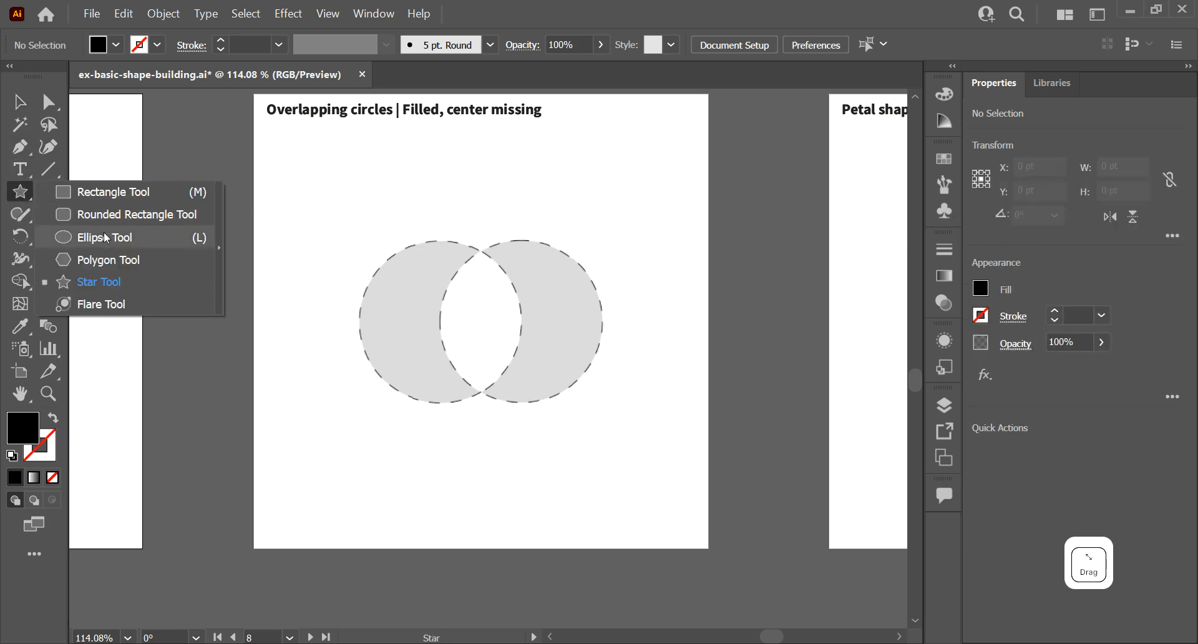
click(105, 238)
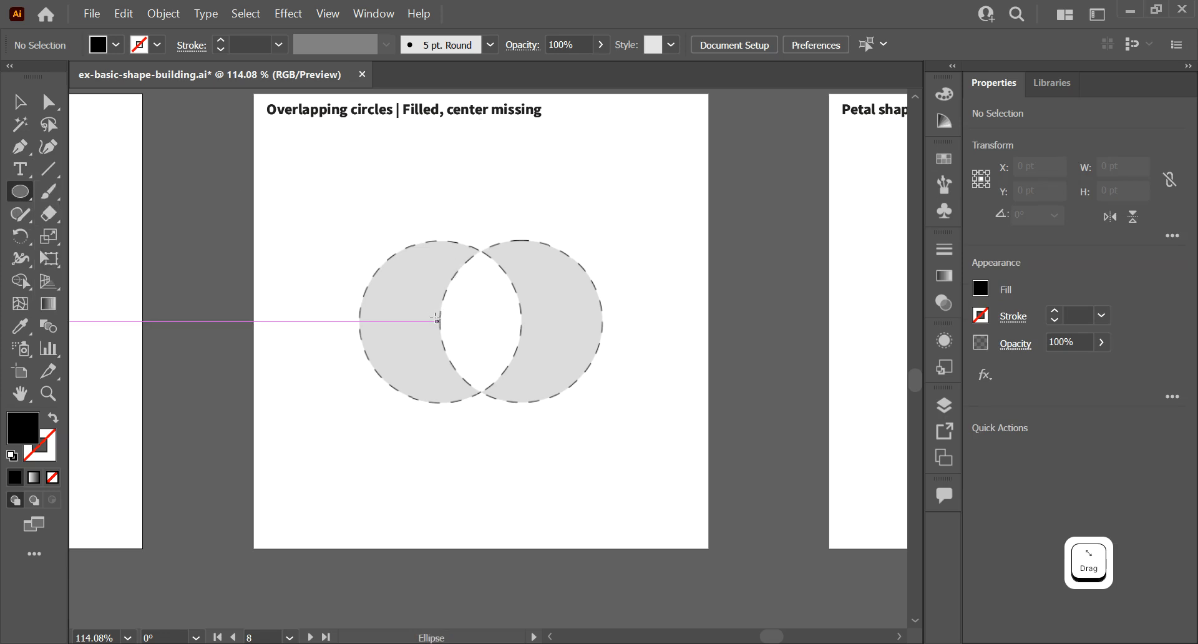
drag(441, 321, 519, 387)
key(v)
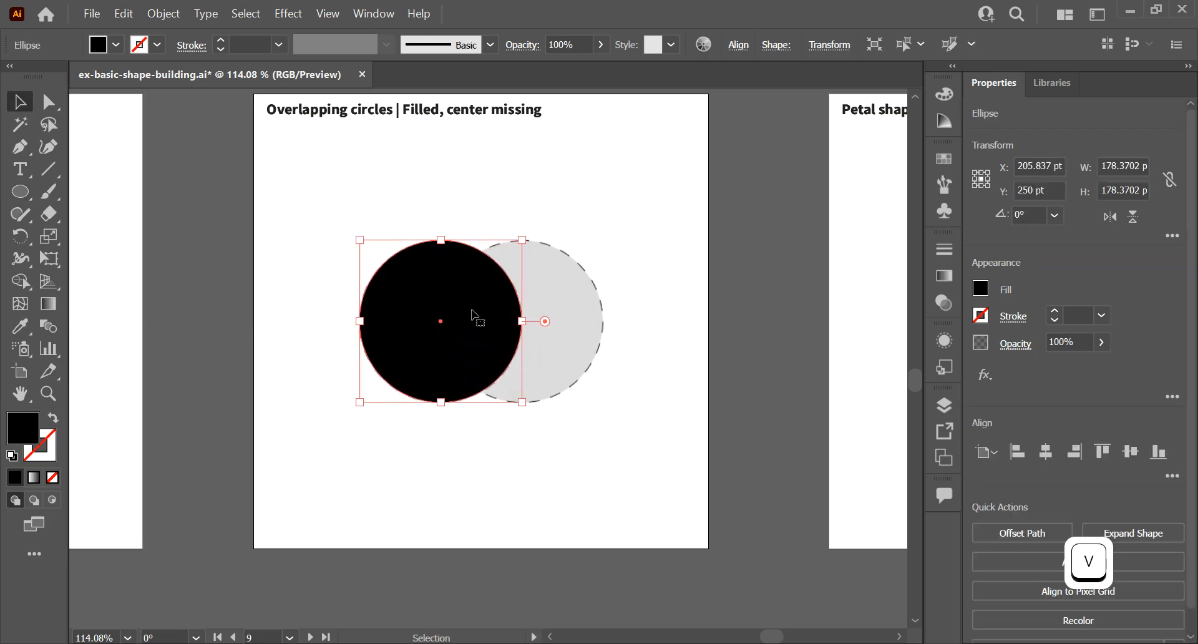
drag(473, 314, 567, 372)
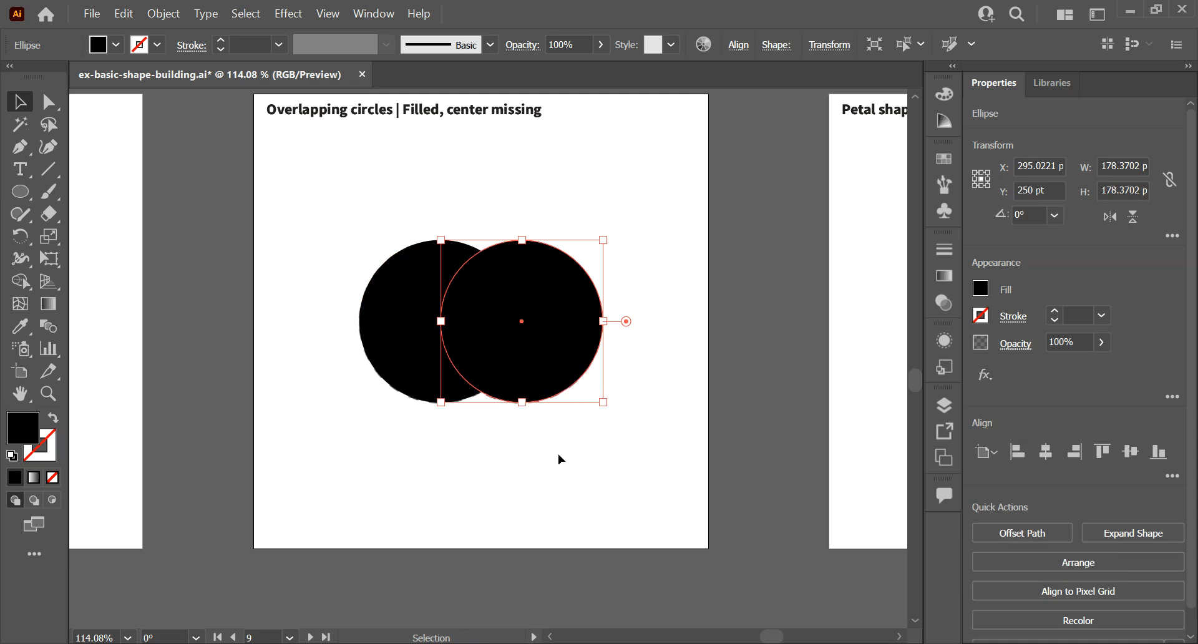
Give the right overlapping circle a red fill and deselect it
double_click(25, 427)
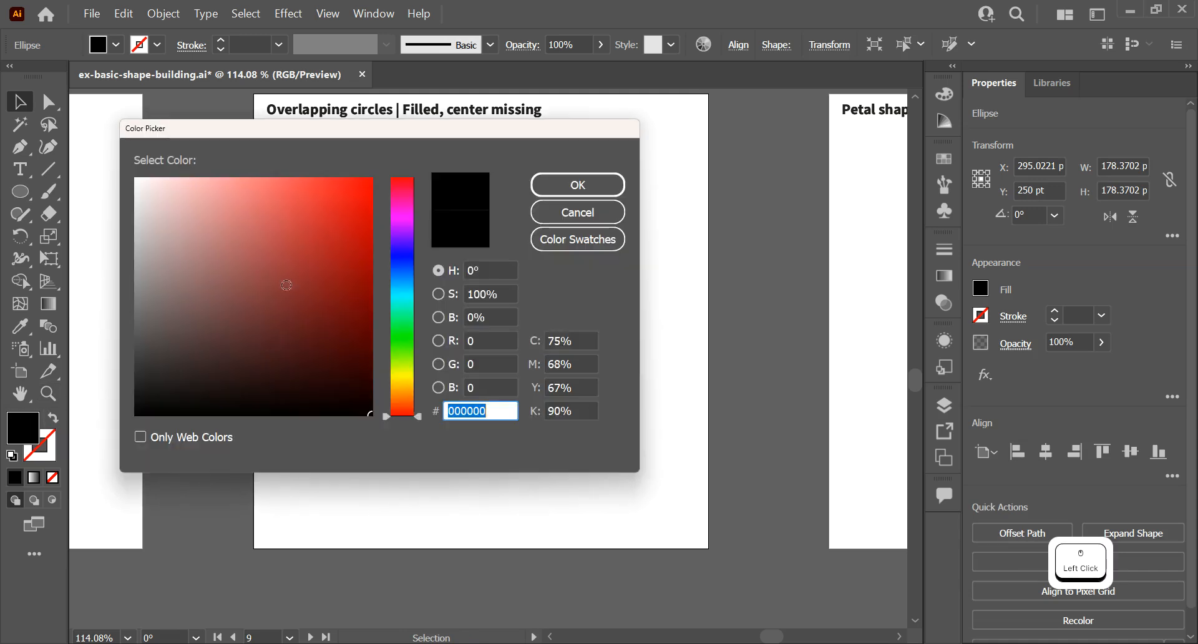
drag(286, 286, 358, 212)
click(577, 185)
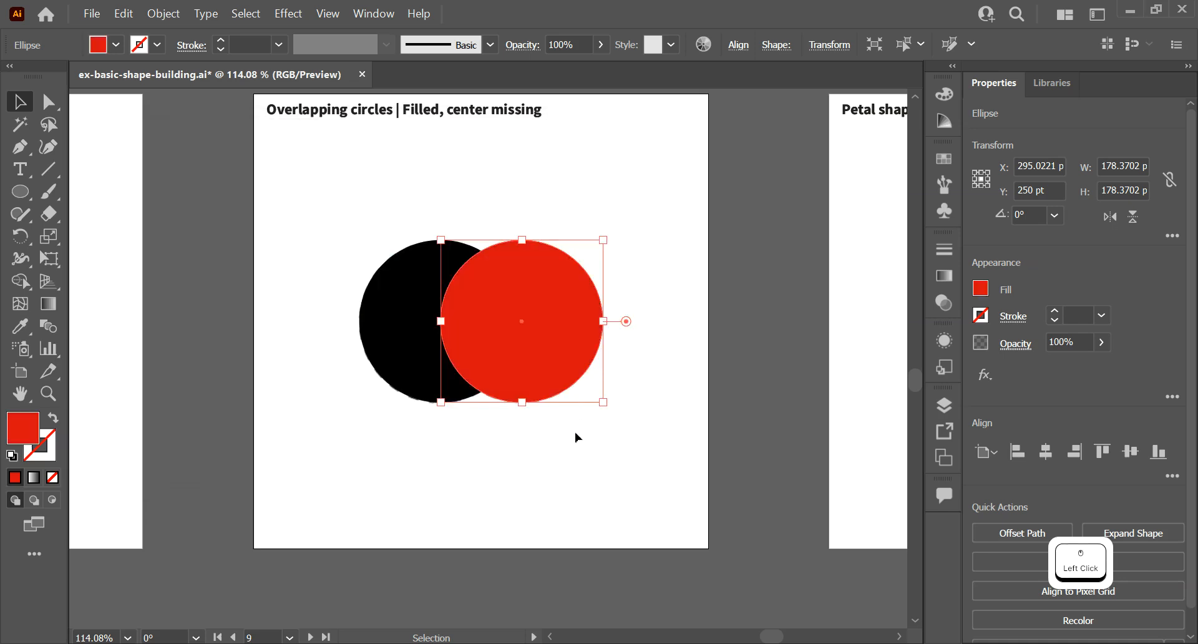
click(555, 434)
Select both overlapping circles and move them together slightly down and to the right of the dashed template
click(516, 326)
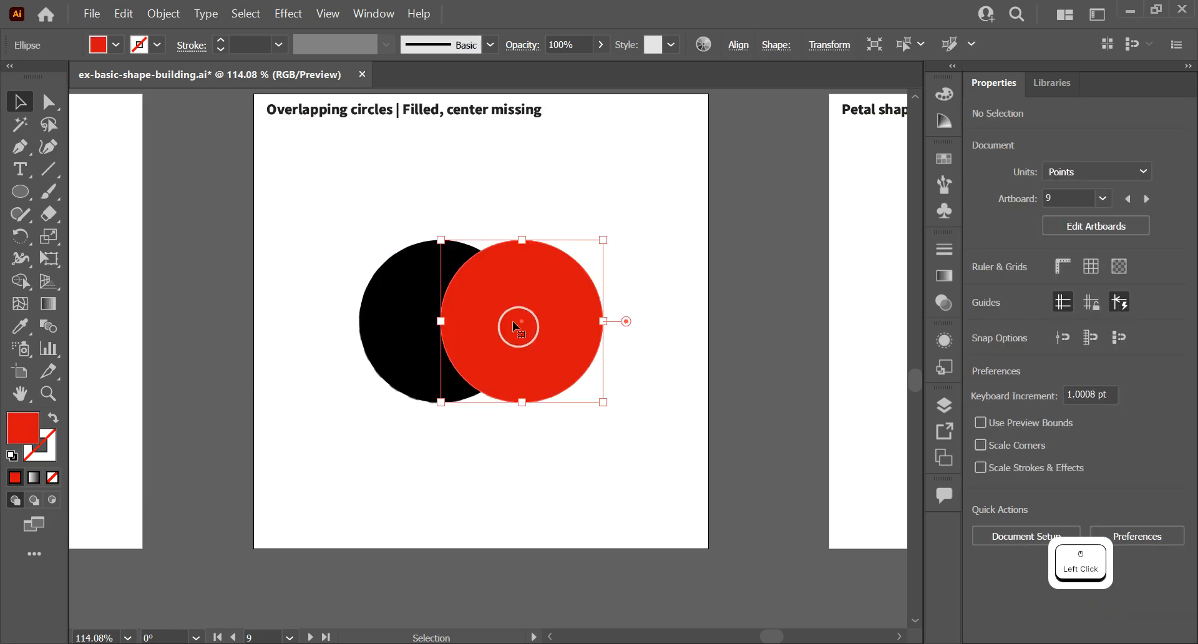
click(397, 335)
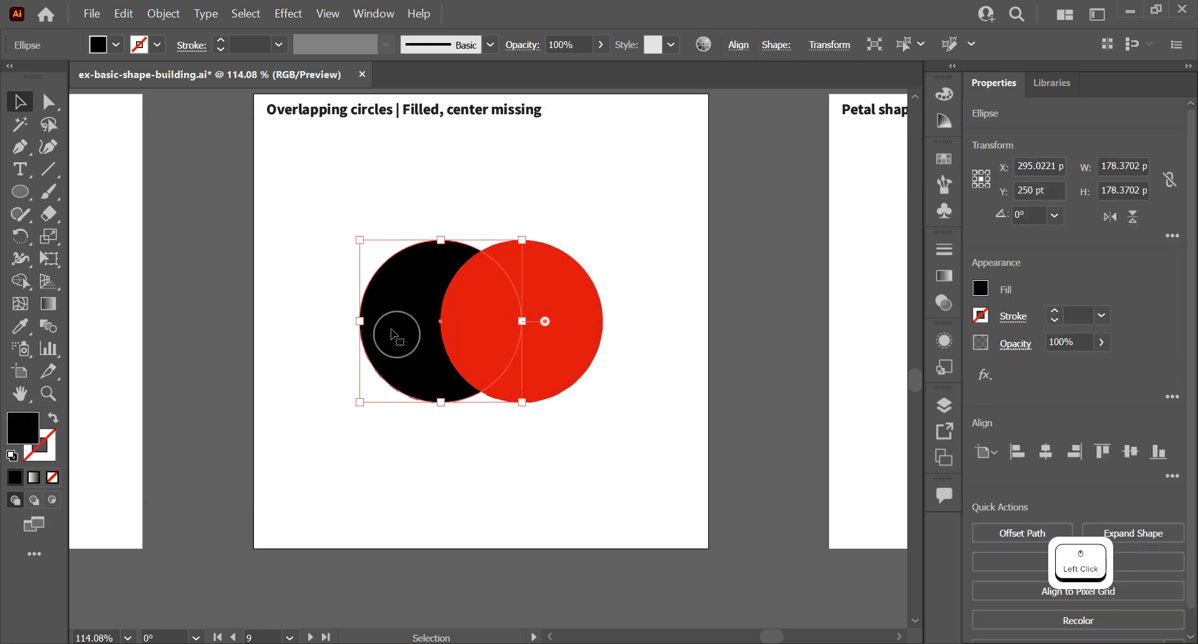
click(571, 328)
drag(614, 469, 354, 265)
mouse_move(556, 324)
mouse_down()
mouse_move(596, 315)
mouse_move(569, 321)
mouse_up()
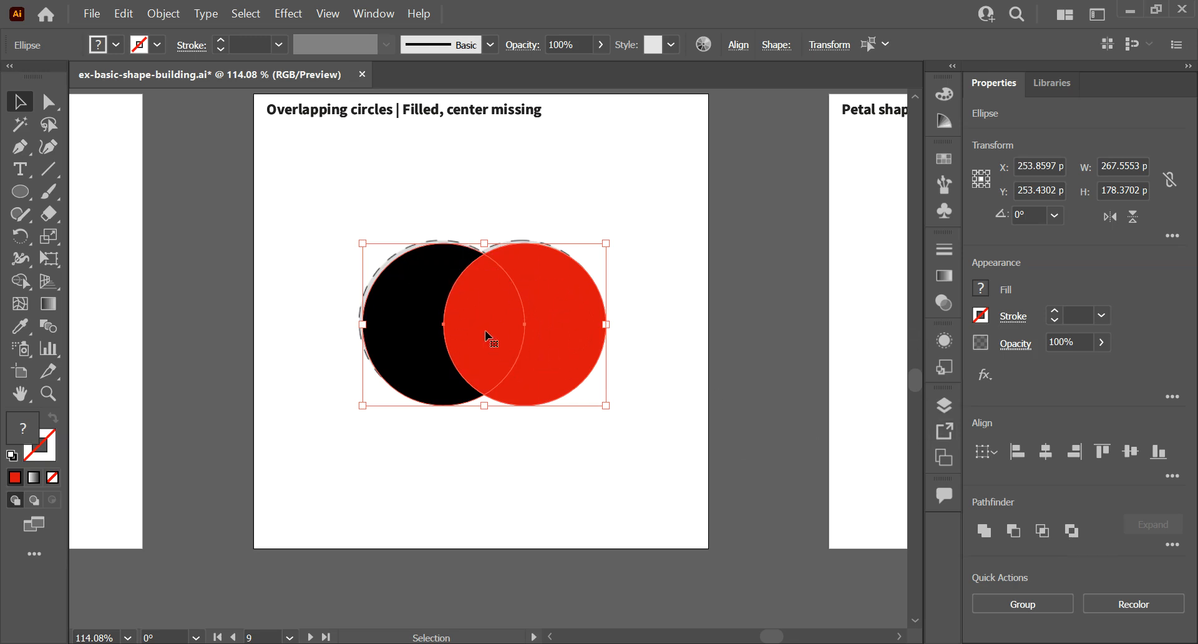
Try cutting out the overlap of the black and red circles with the Shape Builder tool, and undo it
key(shift+m)
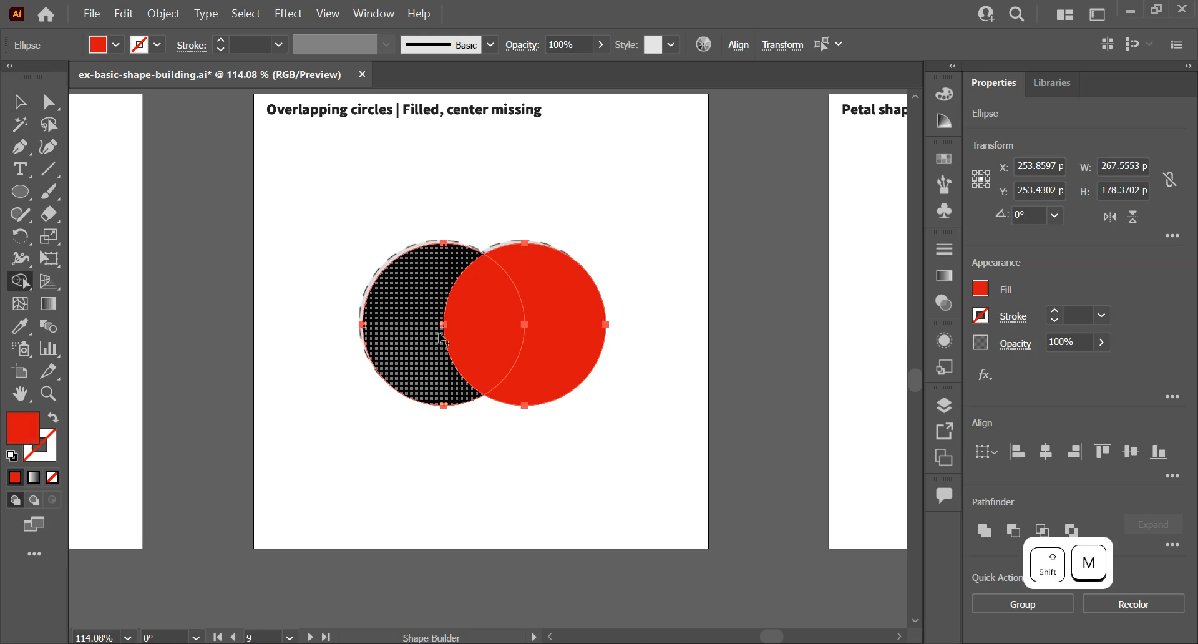
alt+click(484, 318)
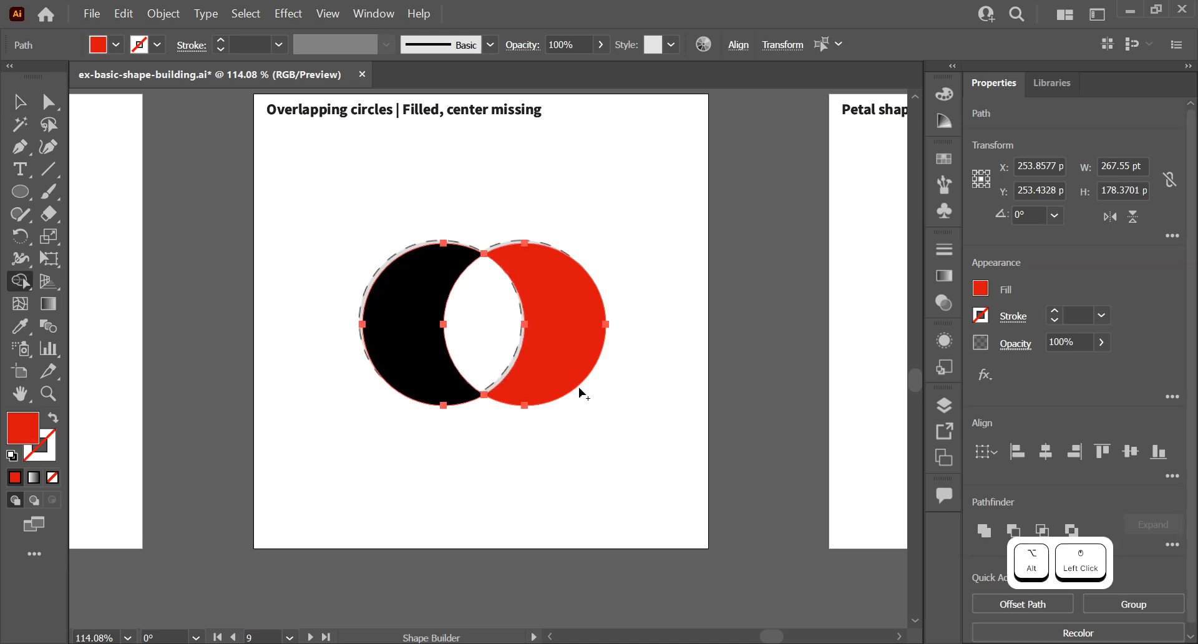
key(v)
key(ctrl+z)
key(ctrl+z)
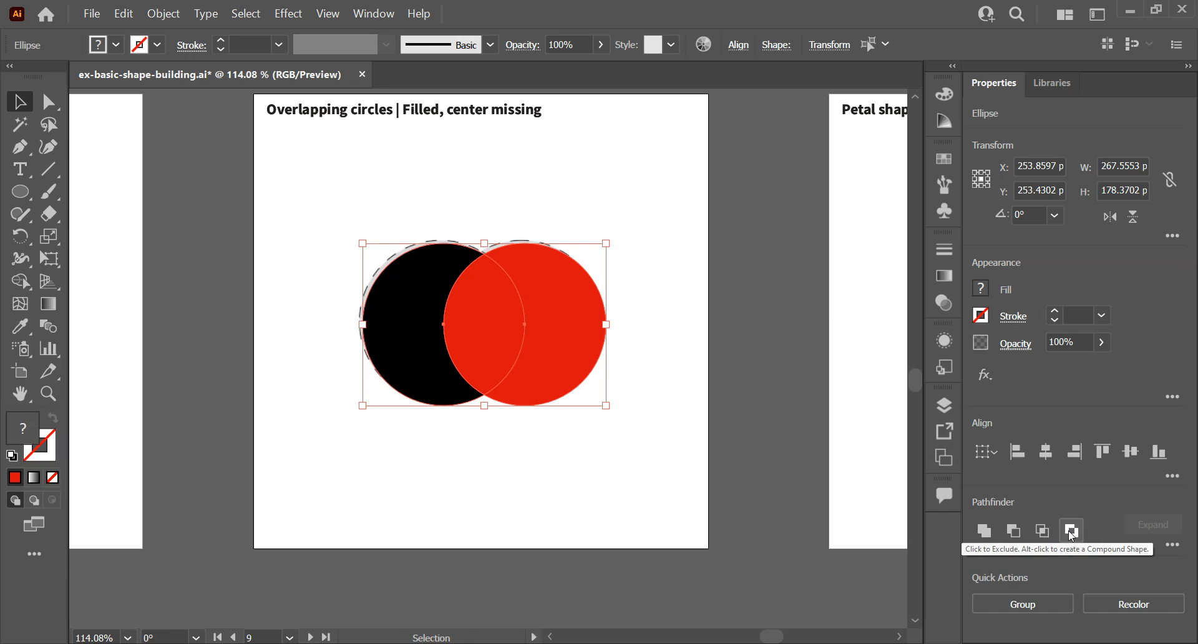
Exclude the overlap of the two circles with Pathfinder, move the result exactly onto the dashed template and deselect it
click(1071, 531)
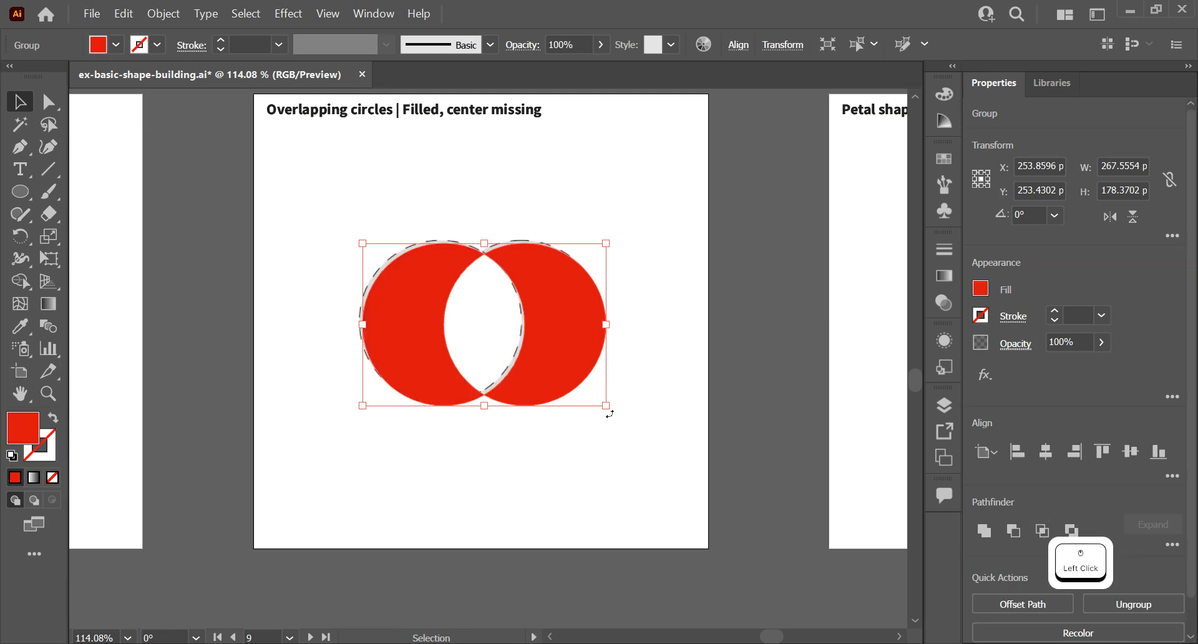
click(556, 372)
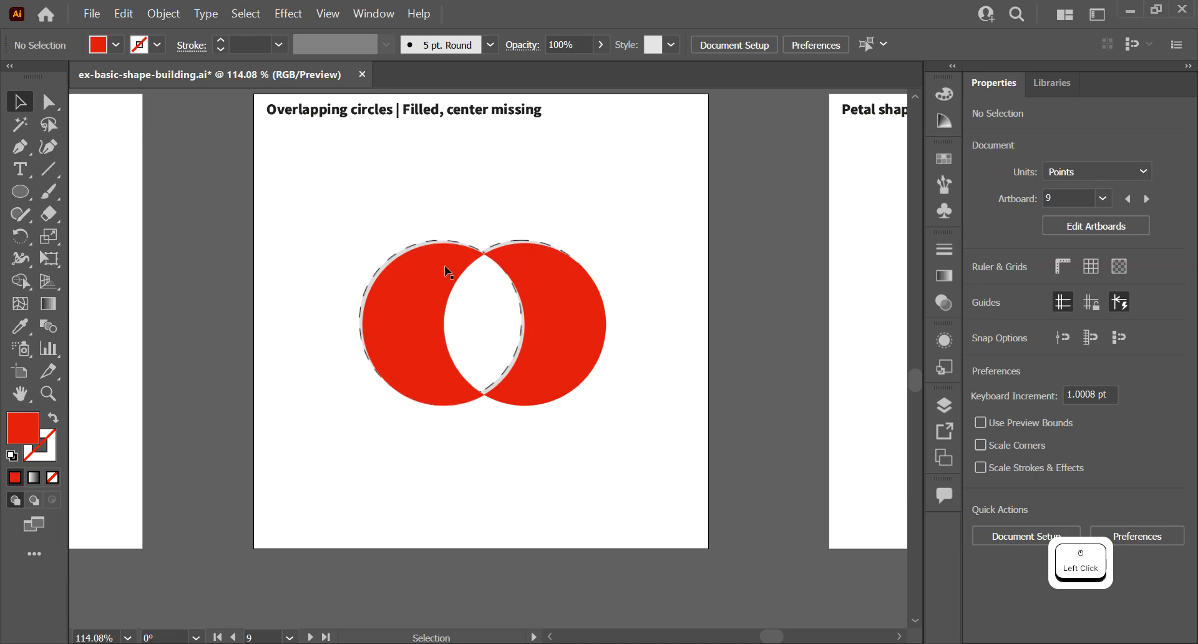
drag(582, 359, 549, 319)
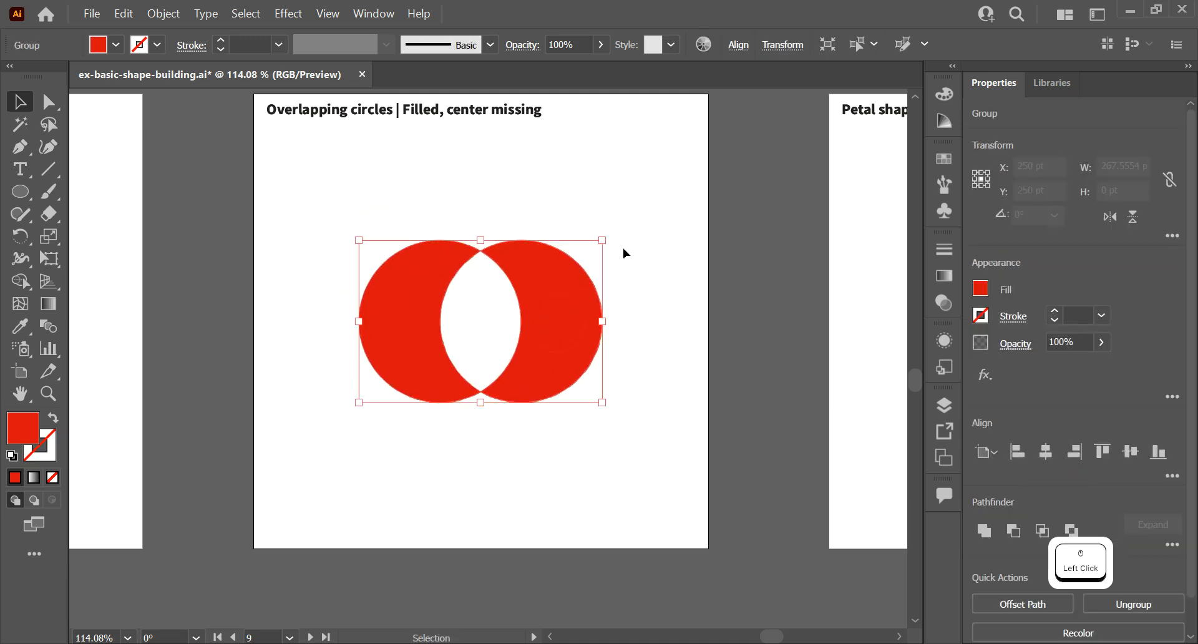
click(623, 249)
On the Petal shape artboard, draw a red circle about 318 pt in diameter and duplicate it to the right, overlapping at the dashed petal
drag(732, 360, 193, 259)
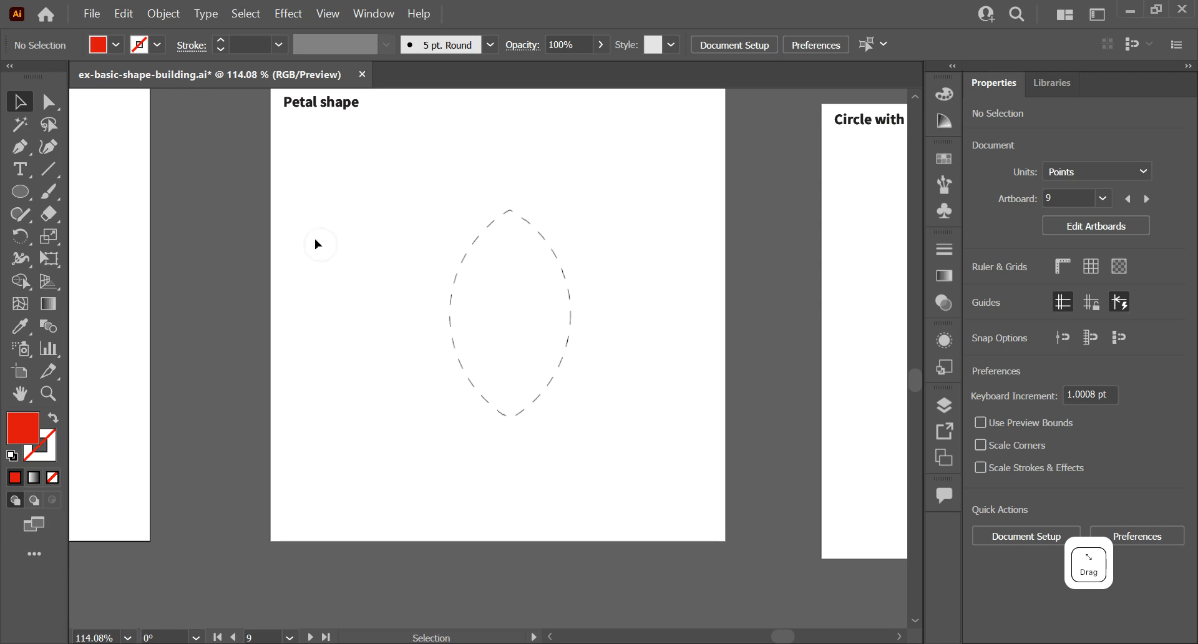
drag(317, 244, 719, 229)
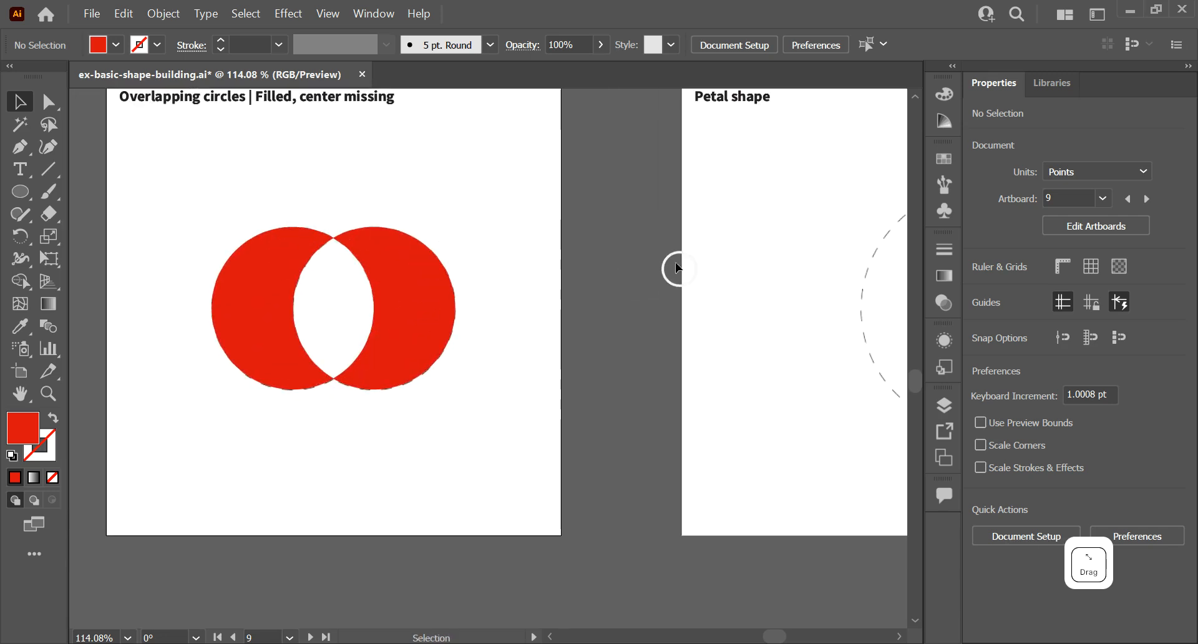
drag(678, 268, 187, 278)
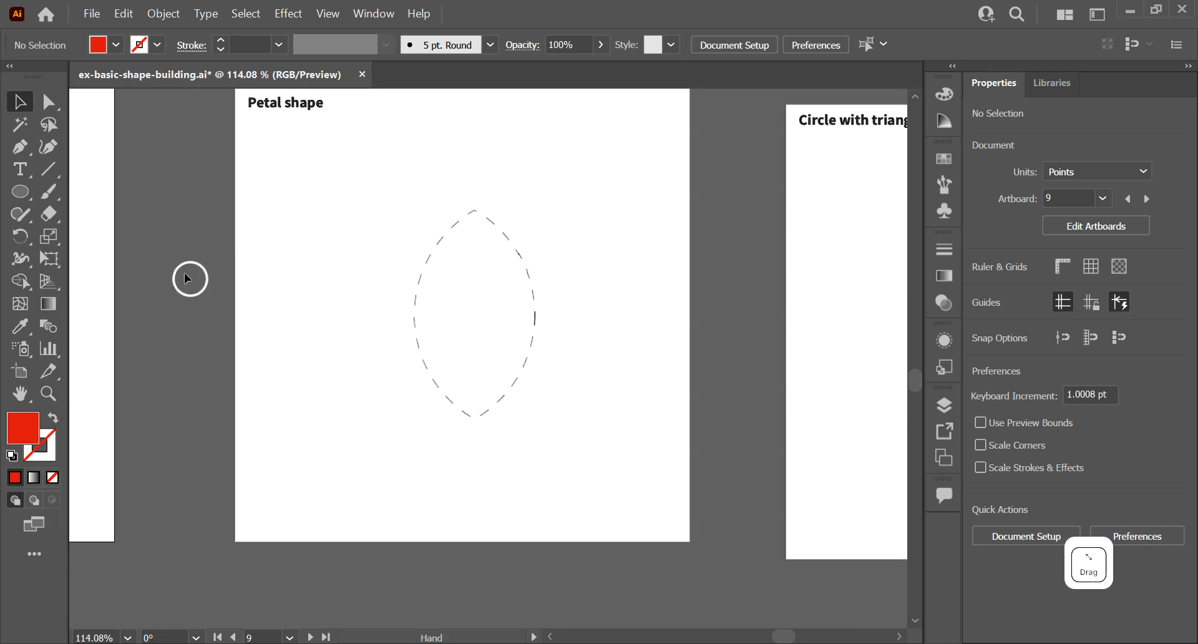
click(29, 197)
drag(476, 418, 190, 218)
key(v)
mouse_move(390, 243)
mouse_down()
mouse_move(448, 288)
mouse_move(645, 313)
mouse_move(618, 324)
mouse_up()
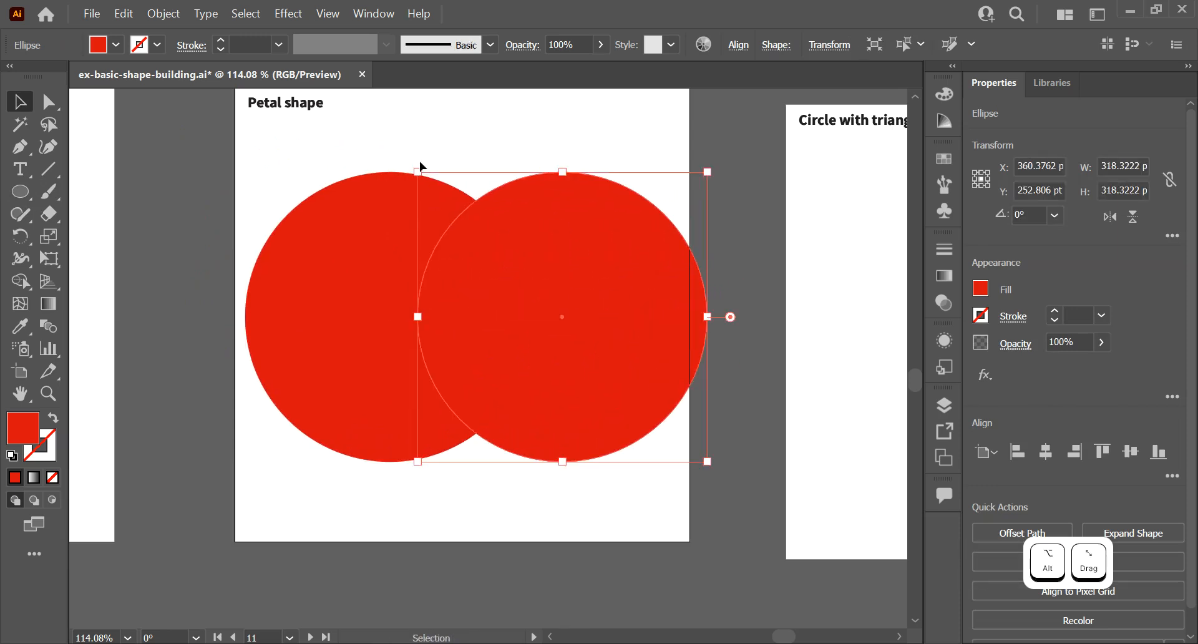
Swap the fill and stroke of both large circles to turn them into red outlines, and deselect them
drag(401, 148, 580, 334)
key(shift+x)
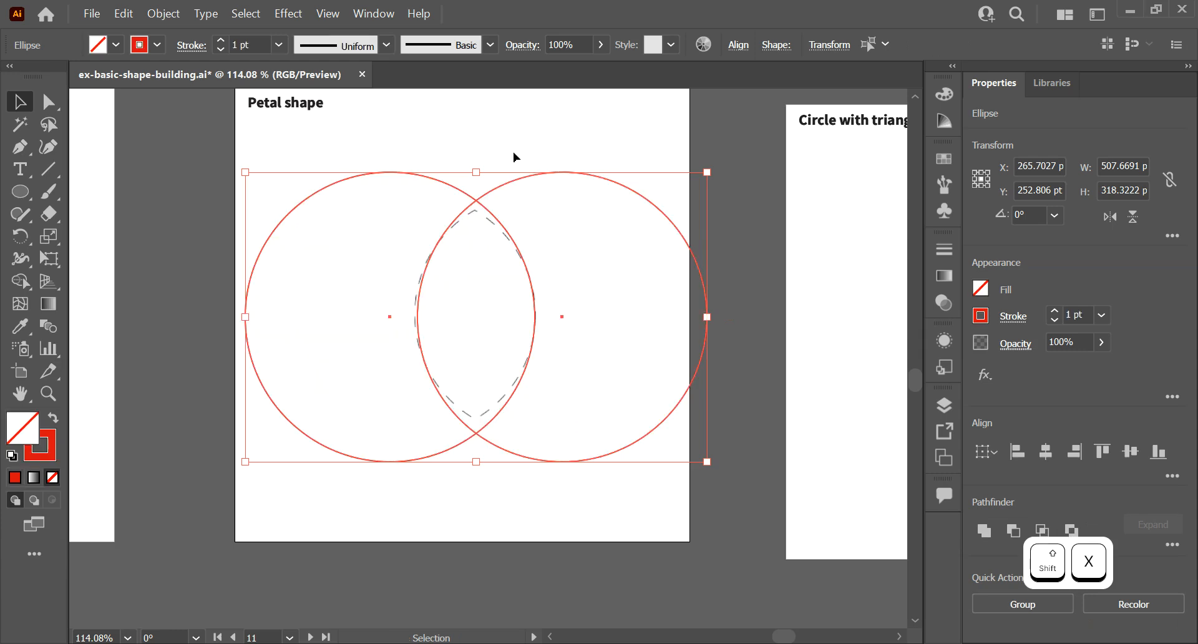
click(543, 127)
Scale both circles together proportionally to about 292 pt in diameter and position their overlap over the dashed petal
drag(484, 138, 556, 293)
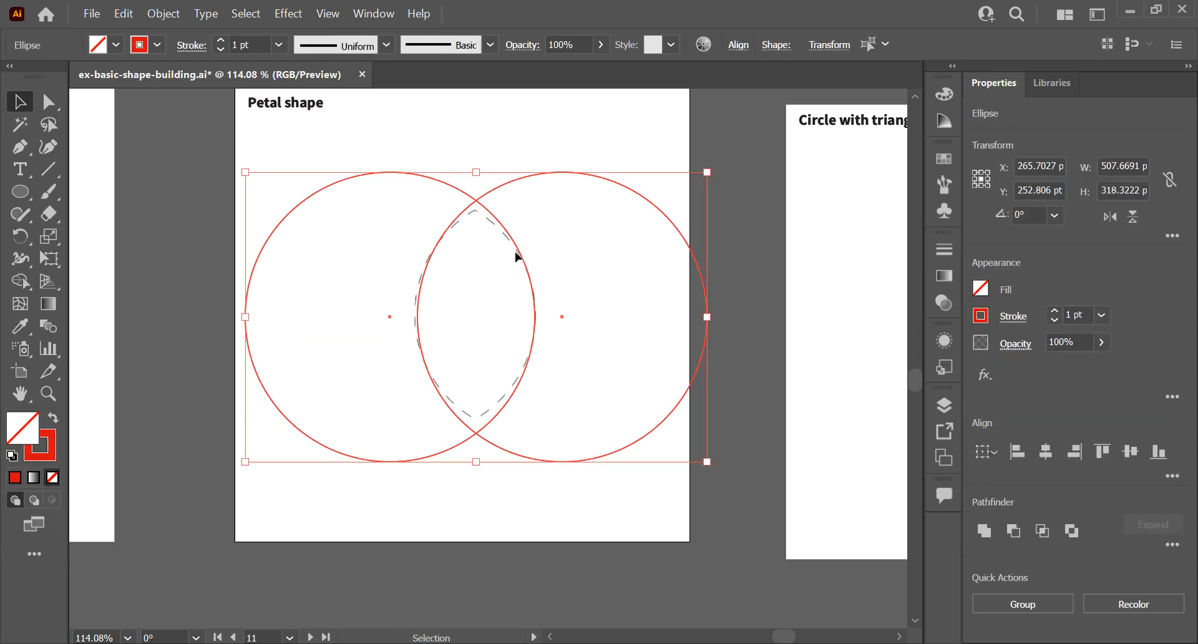
mouse_move(516, 256)
mouse_down()
mouse_move(516, 267)
mouse_move(517, 238)
mouse_up()
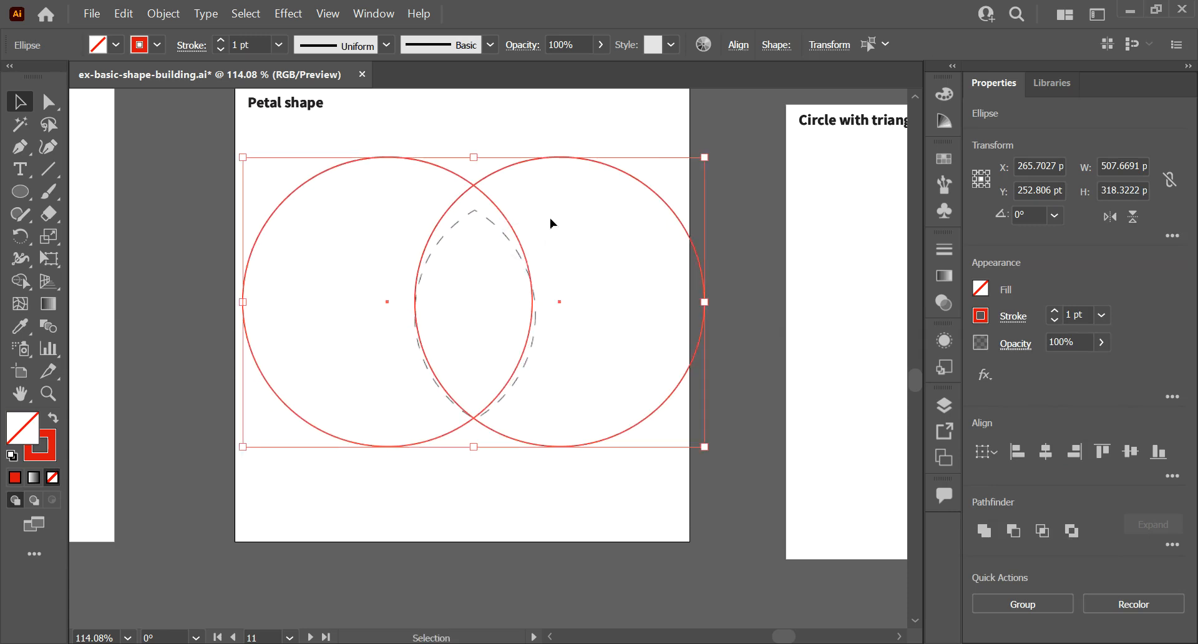
key(shift)
drag(703, 152, 666, 181)
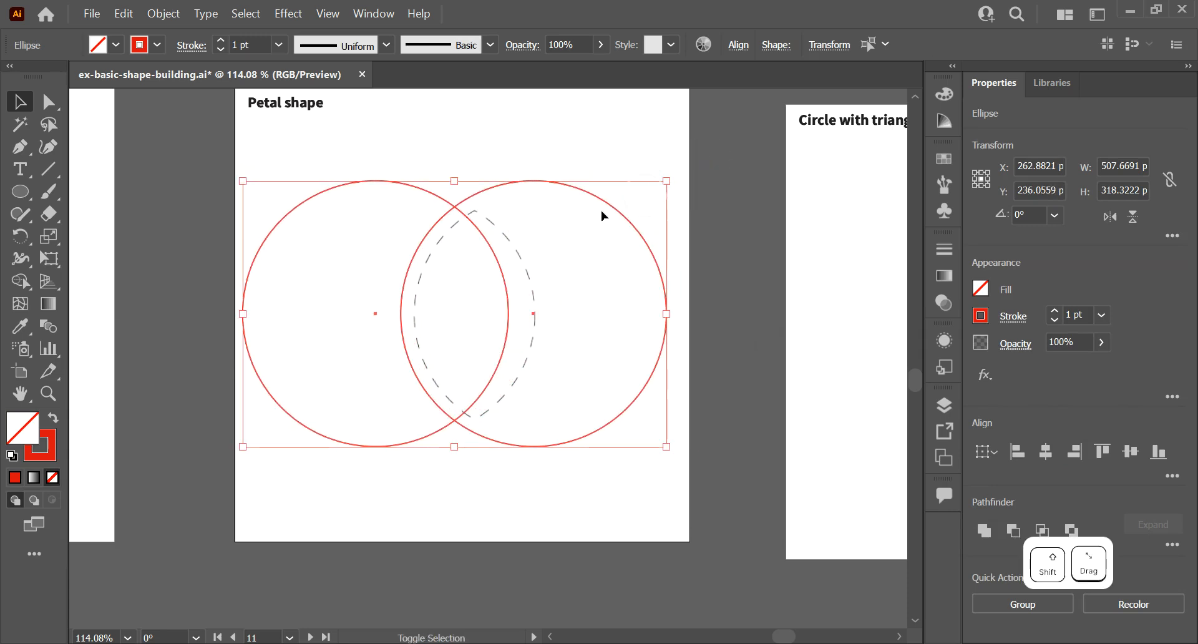
drag(502, 267, 518, 269)
click(526, 459)
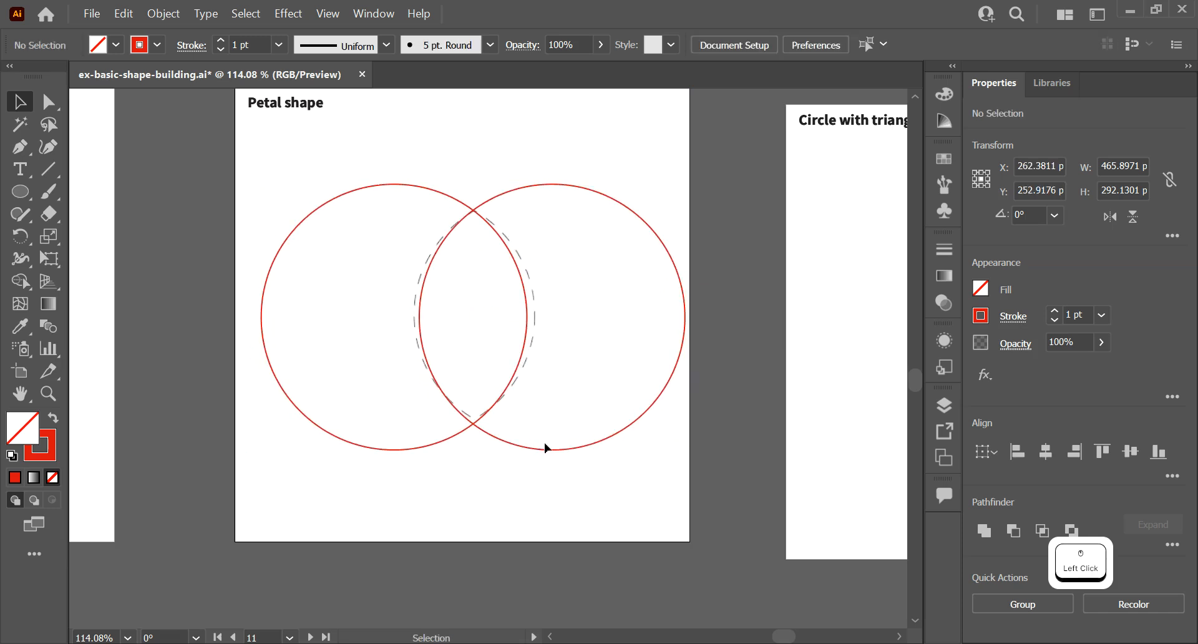
Nudge the two circles one large increment toward each other and shift the pair to centre their overlap on the petal template
click(548, 449)
key(shift+Left)
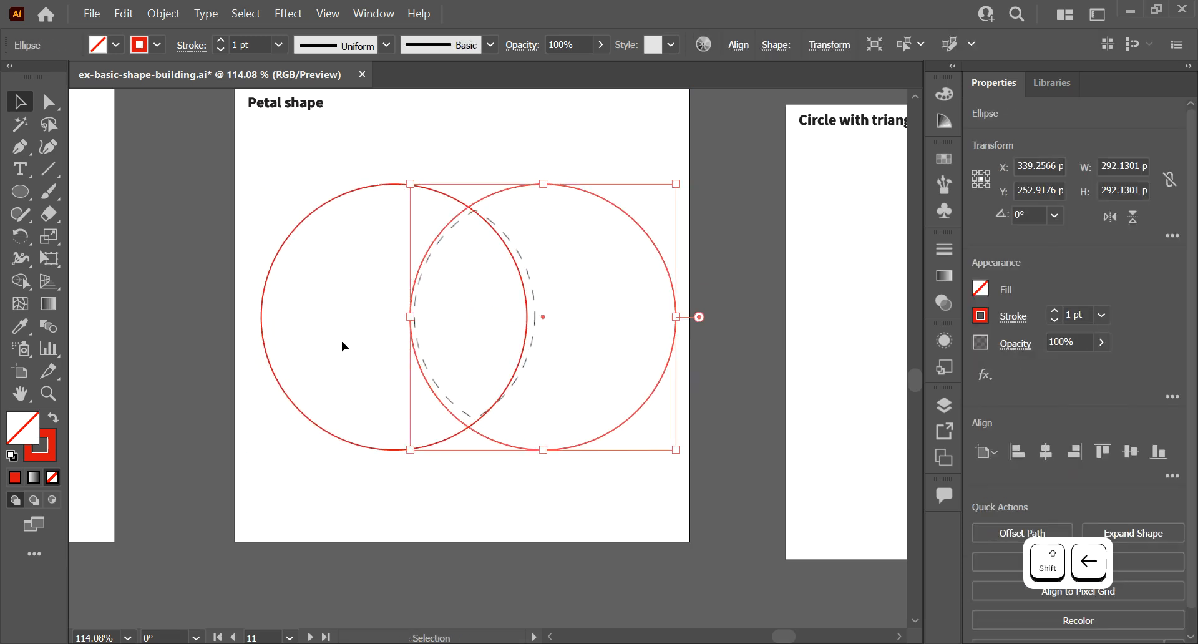
click(267, 287)
click(266, 299)
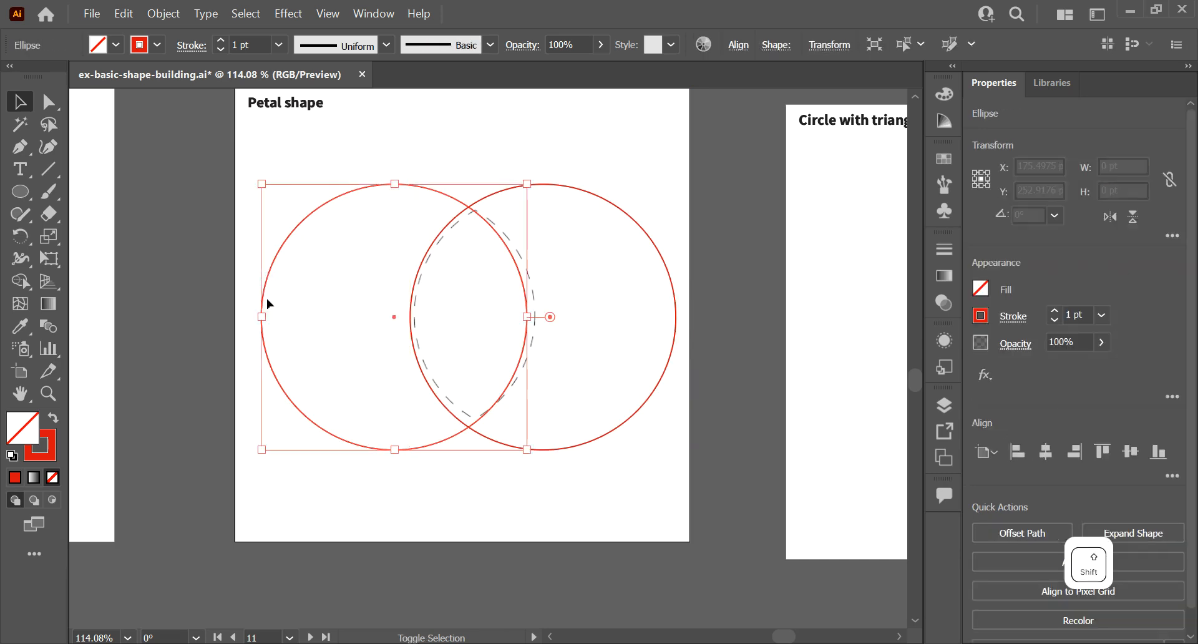
key(shift+Right)
drag(441, 165, 592, 278)
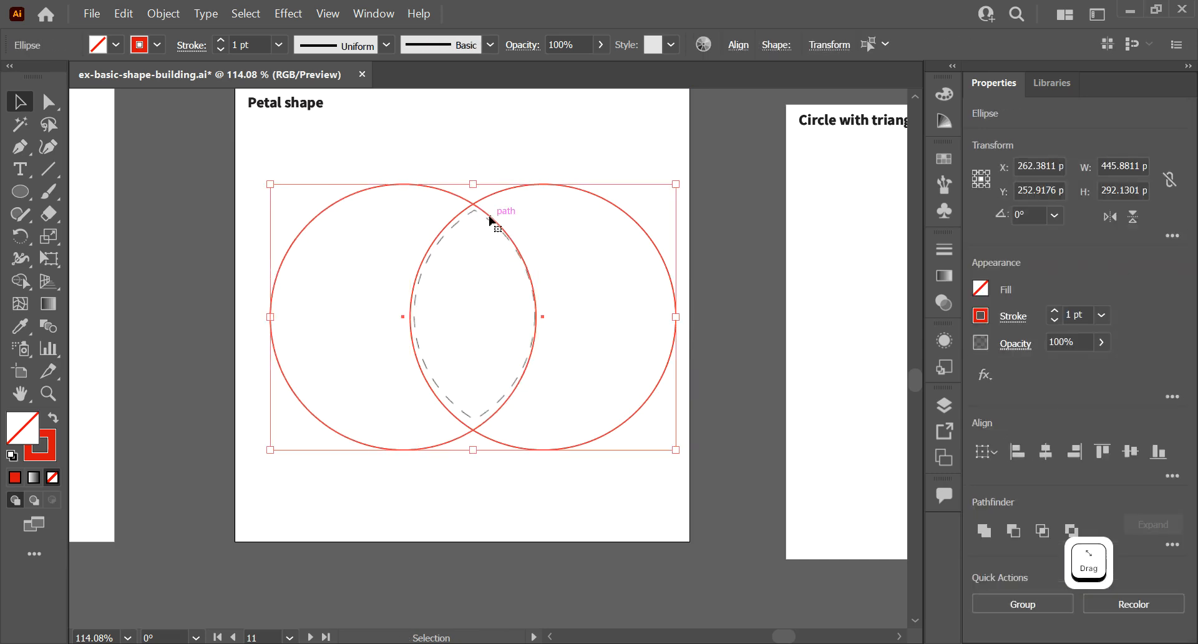
drag(490, 220, 490, 218)
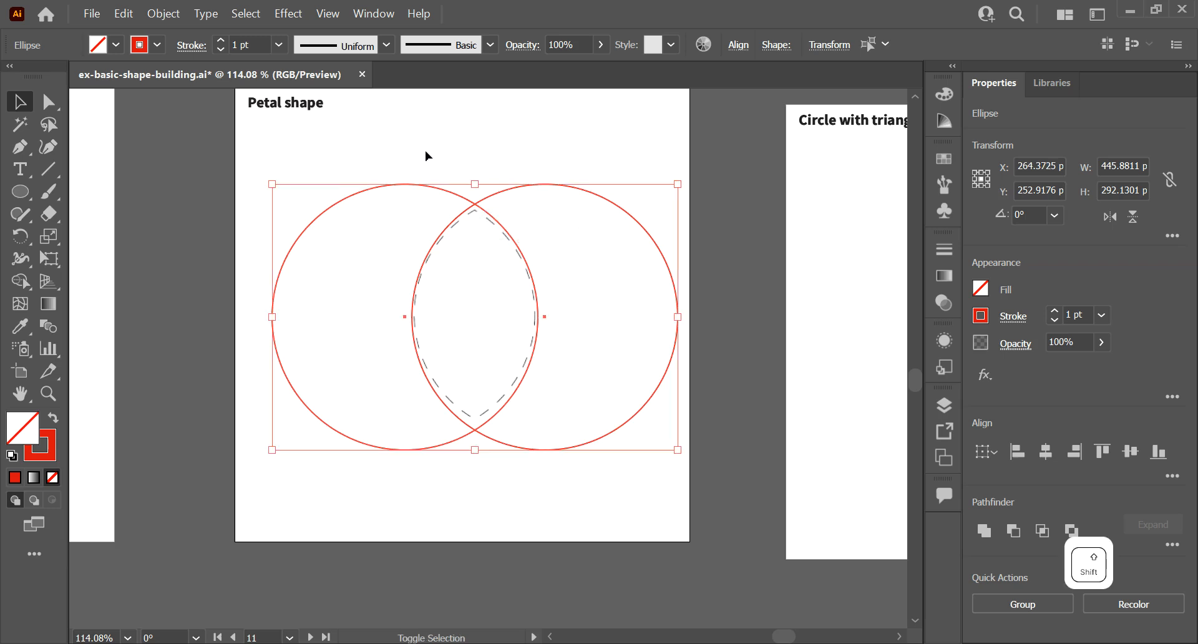
Swap both circles back to a red fill without stroke, try the Pathfinder Intersect operation on them, and undo the intersection
key(shift+x)
mouse_move(414, 154)
mouse_down()
mouse_move(435, 204)
mouse_move(667, 349)
mouse_up()
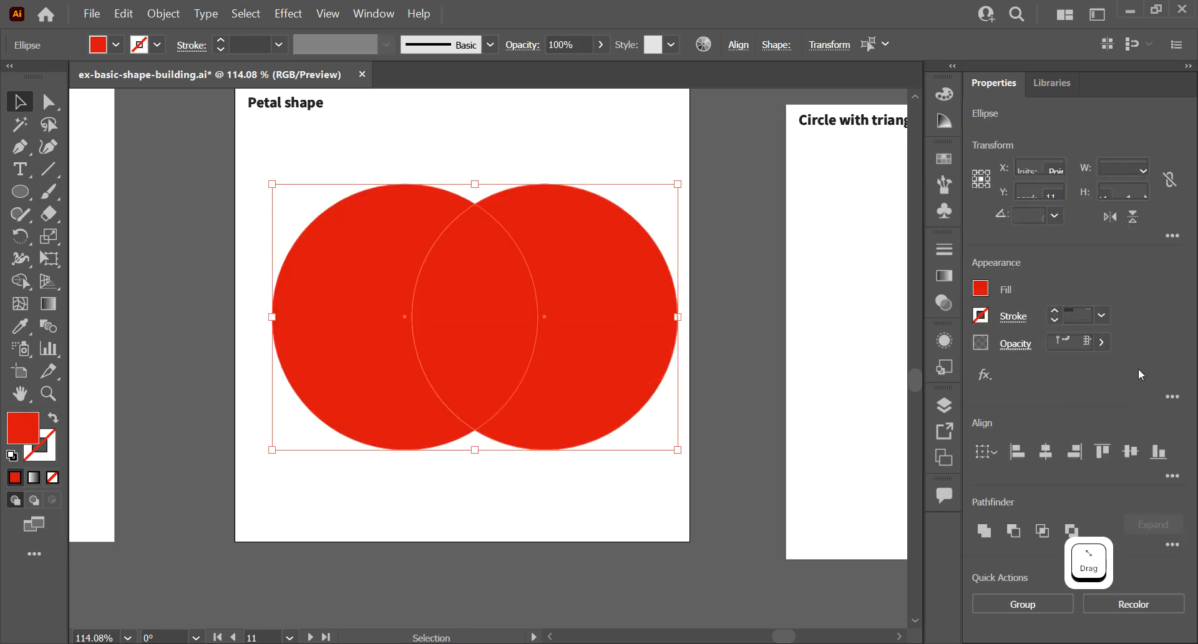
click(1043, 531)
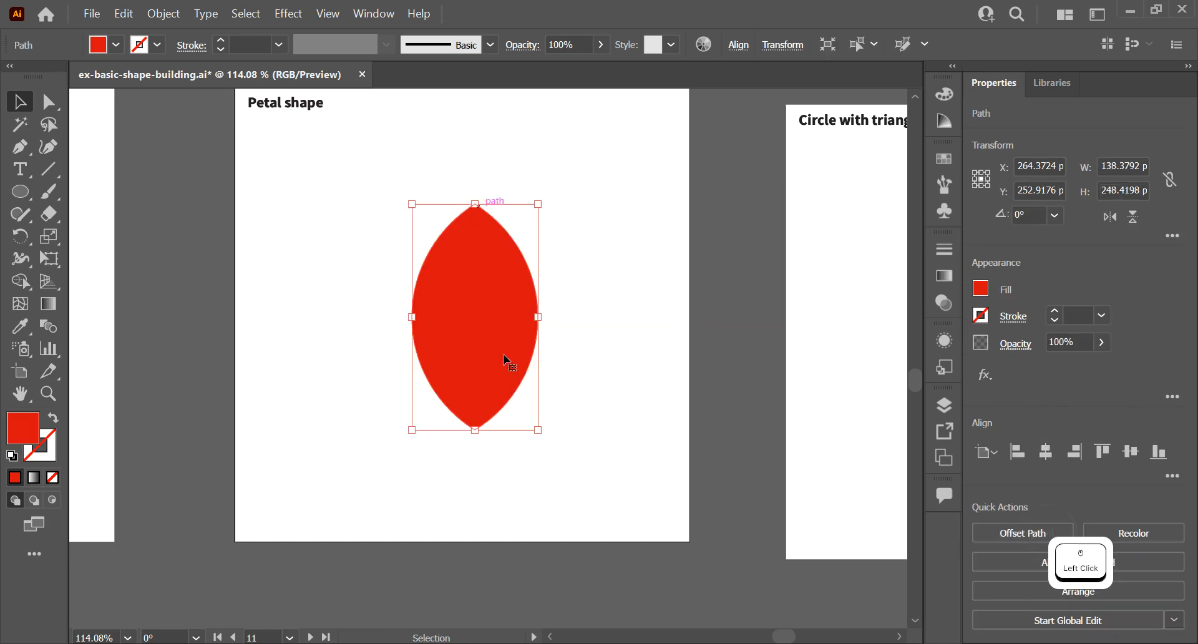
key(ctrl+z)
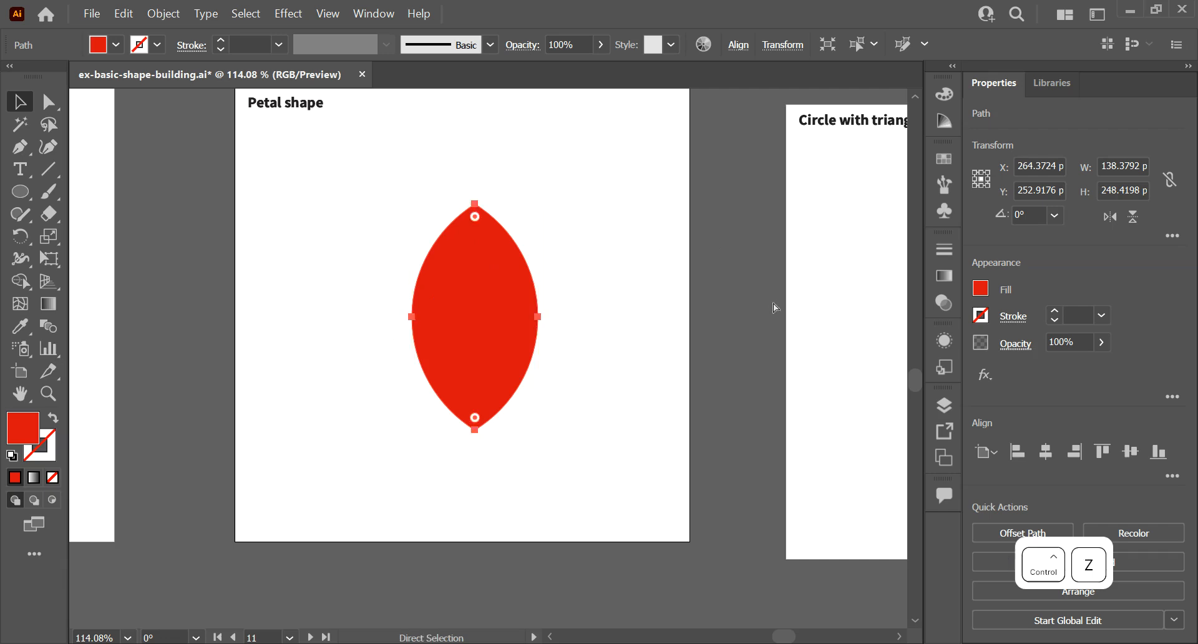
Remove the outer parts of both circles with the Shape Builder tool, keeping only the petal-shaped overlap
key(shift+m)
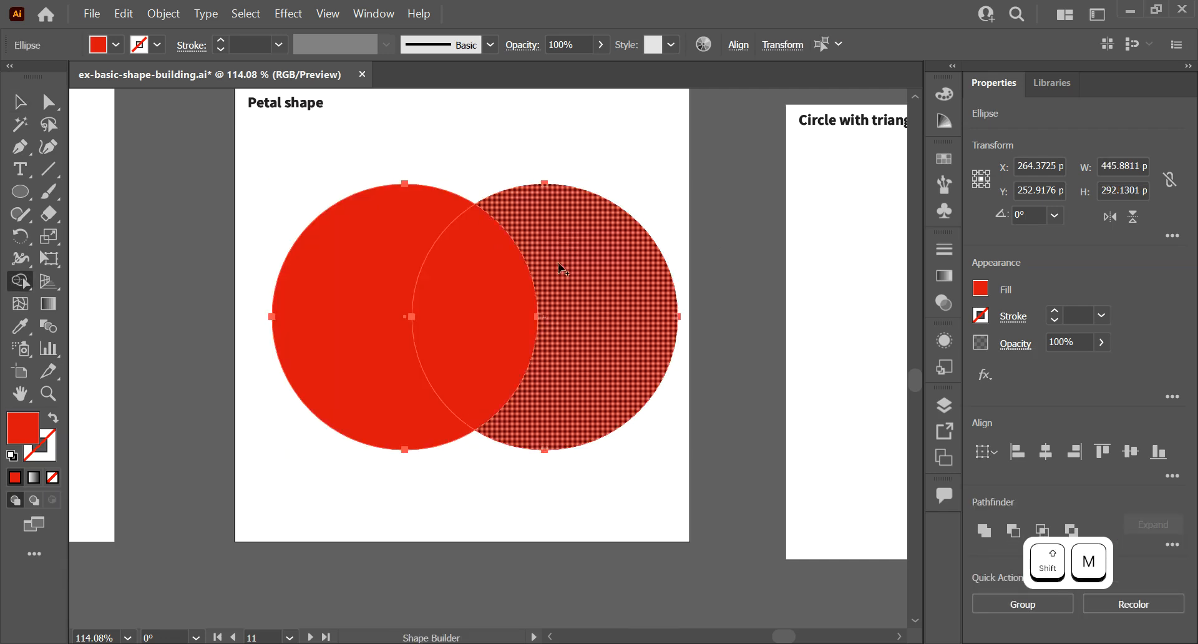
alt+click(599, 275)
alt+click(371, 249)
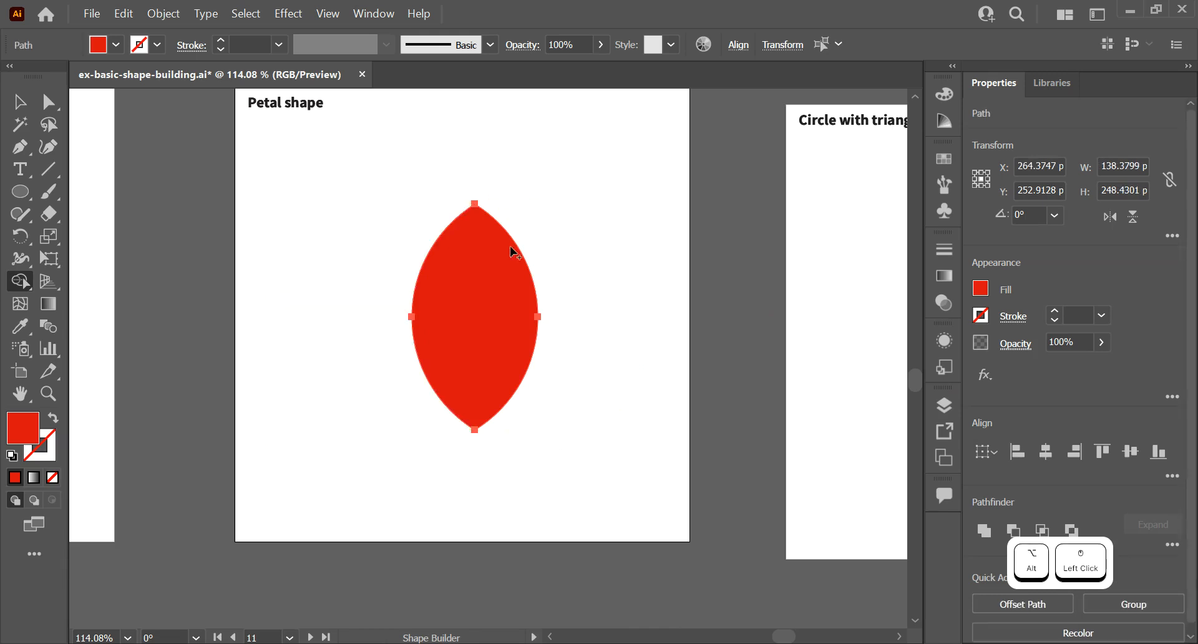
key(v)
click(555, 237)
click(500, 268)
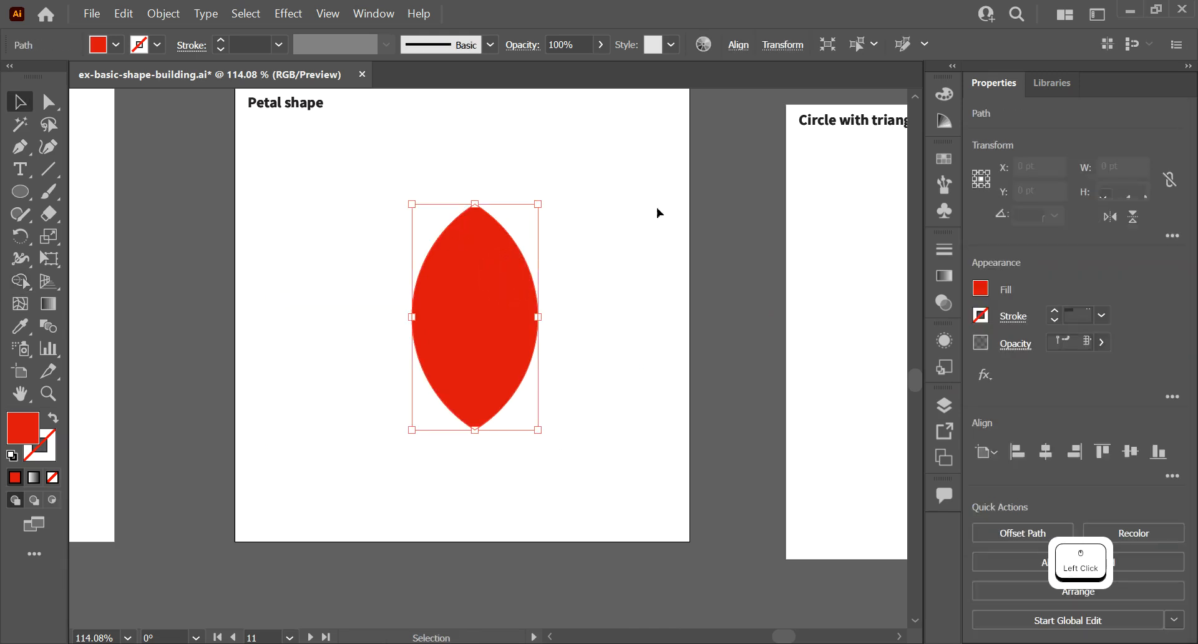
Draw a red circle over the dashed circle on the Circle with triangles missing artboard, adjust its position and deselect it
drag(771, 232, 233, 232)
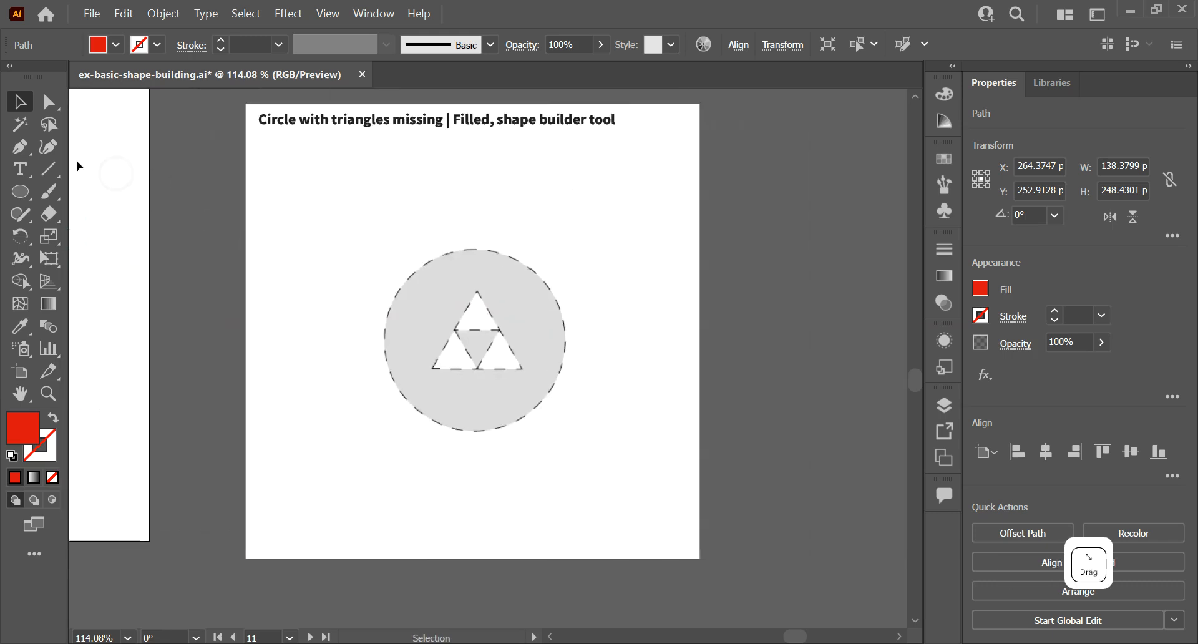
click(1, 155)
click(20, 191)
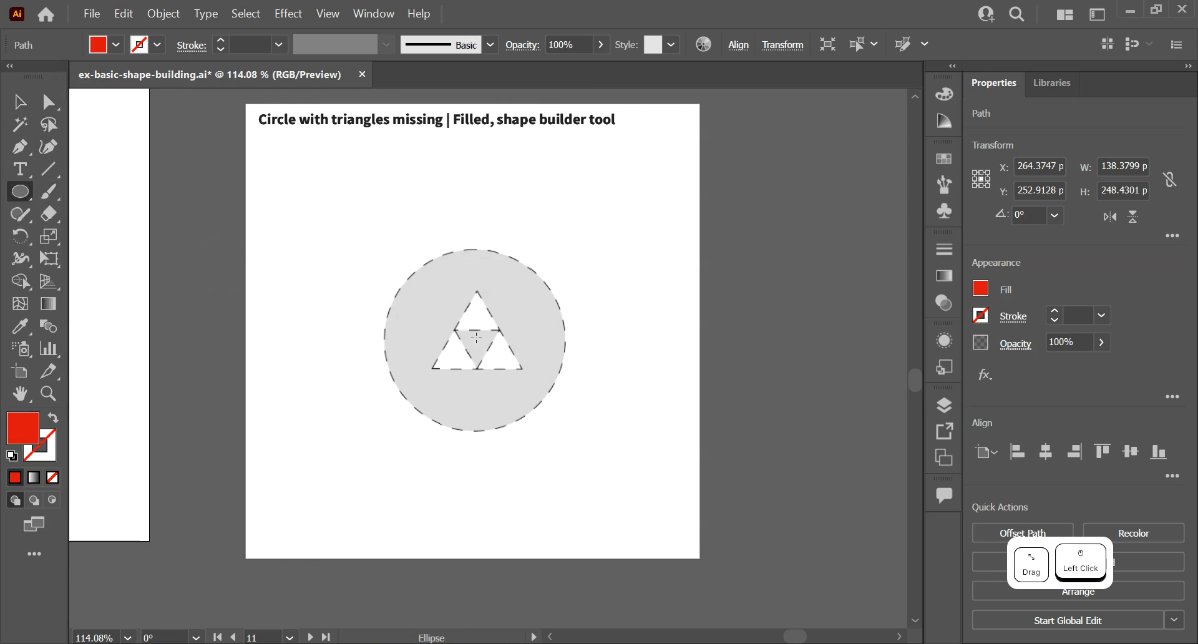
drag(476, 338, 553, 392)
key(v)
drag(524, 306, 525, 305)
click(605, 234)
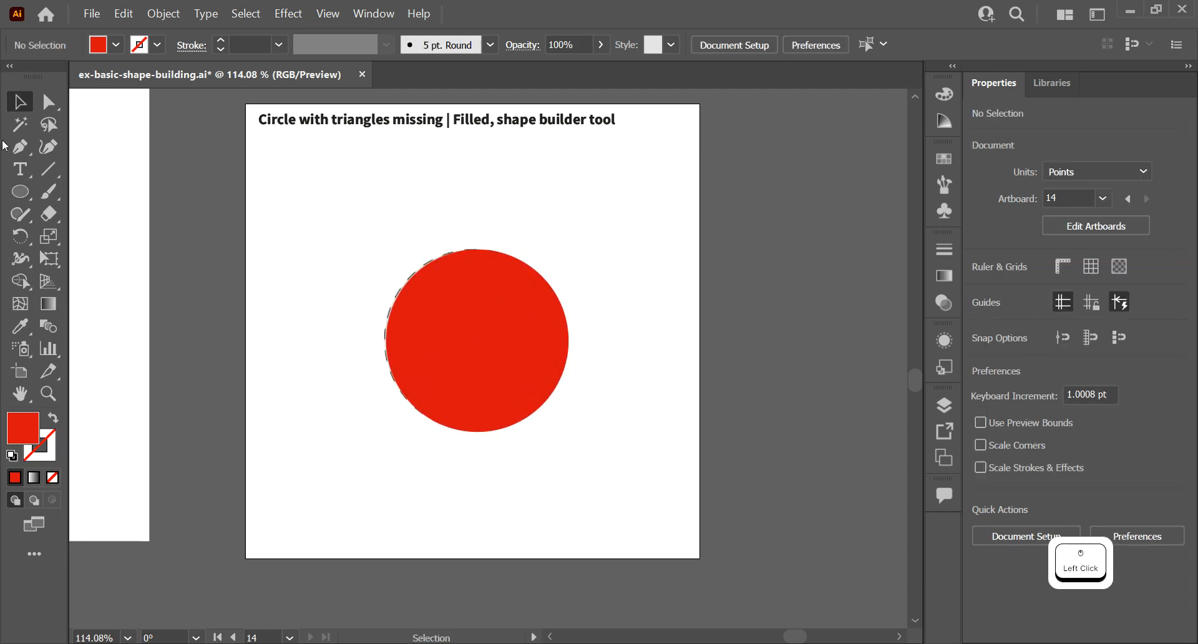
Draw an upright red triangle about 78 by 68 pt with the Polygon tool above and to the left of the circle
drag(20, 192, 120, 263)
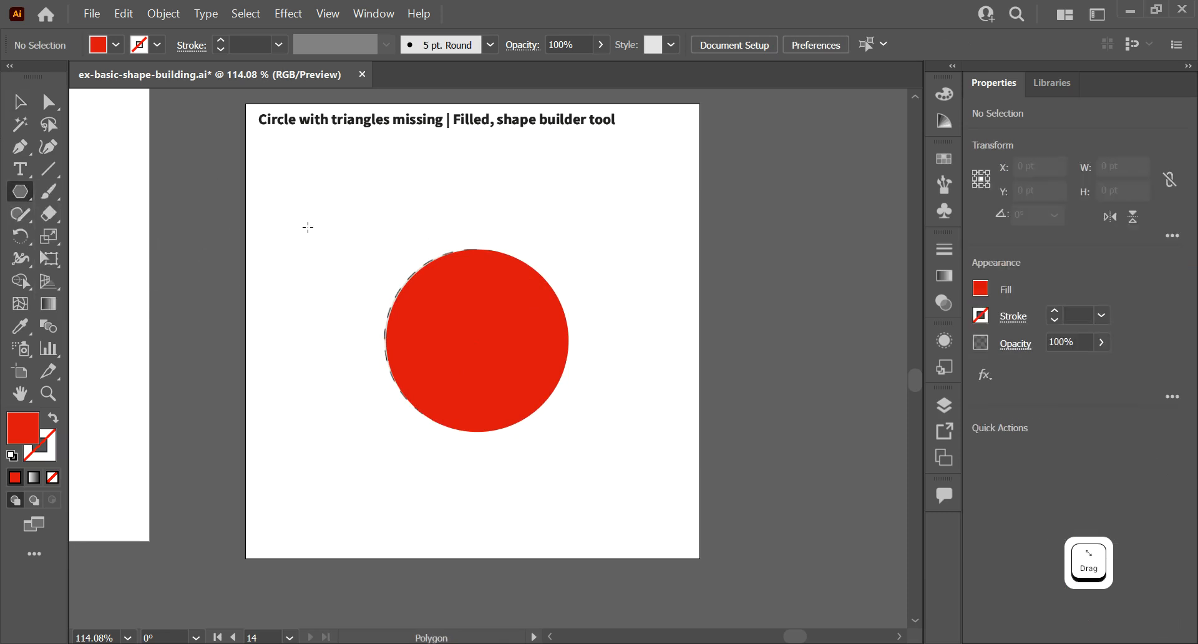
mouse_move(307, 227)
mouse_down()
mouse_move(368, 257)
mouse_move(339, 252)
mouse_move(386, 253)
mouse_move(361, 204)
mouse_move(355, 258)
mouse_move(339, 203)
mouse_move(347, 226)
mouse_up()
key(Down)
key(Down)
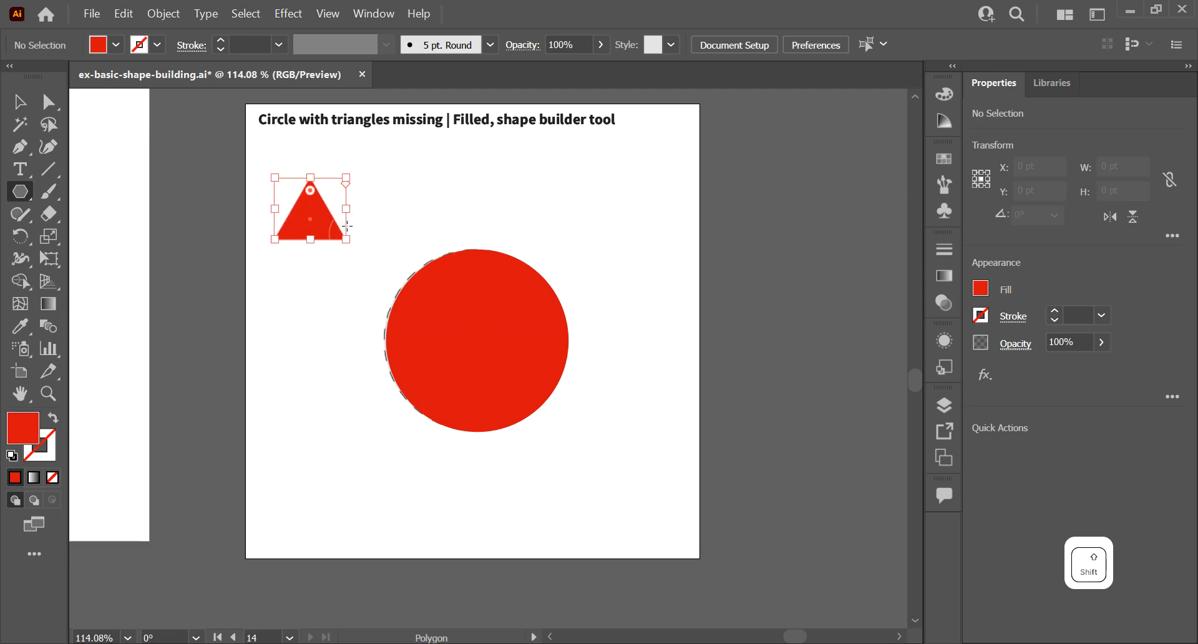
key(space)
drag(209, 271, 214, 299)
Change the triangle's fill colour to black (000000)
double_click(24, 433)
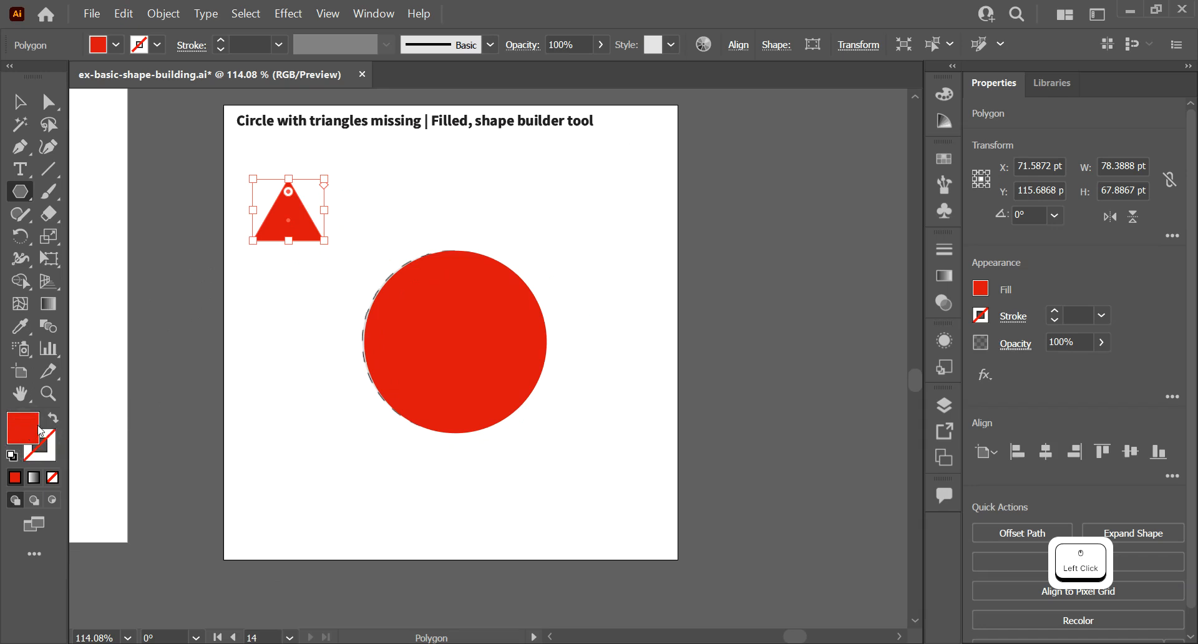
drag(260, 306, 115, 430)
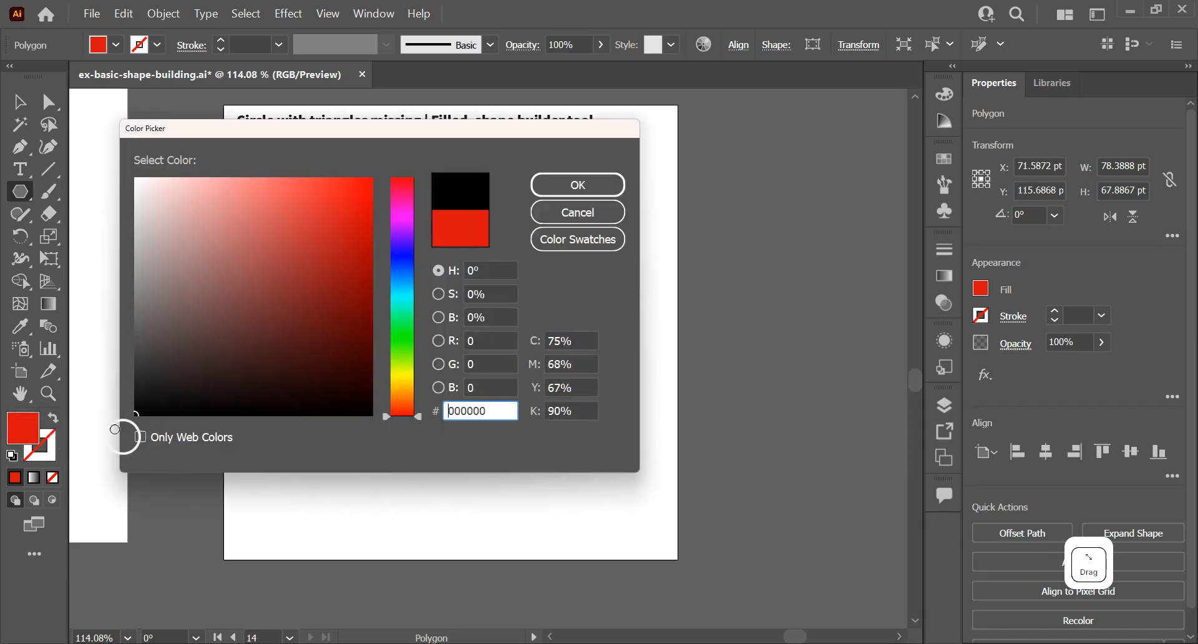
click(578, 185)
Move the black triangle into the upper middle of the red circle, scale it to about 46 by 40 pt and deselect it
drag(371, 266, 460, 317)
drag(492, 276, 677, 326)
click(478, 313)
key(z)
key(v)
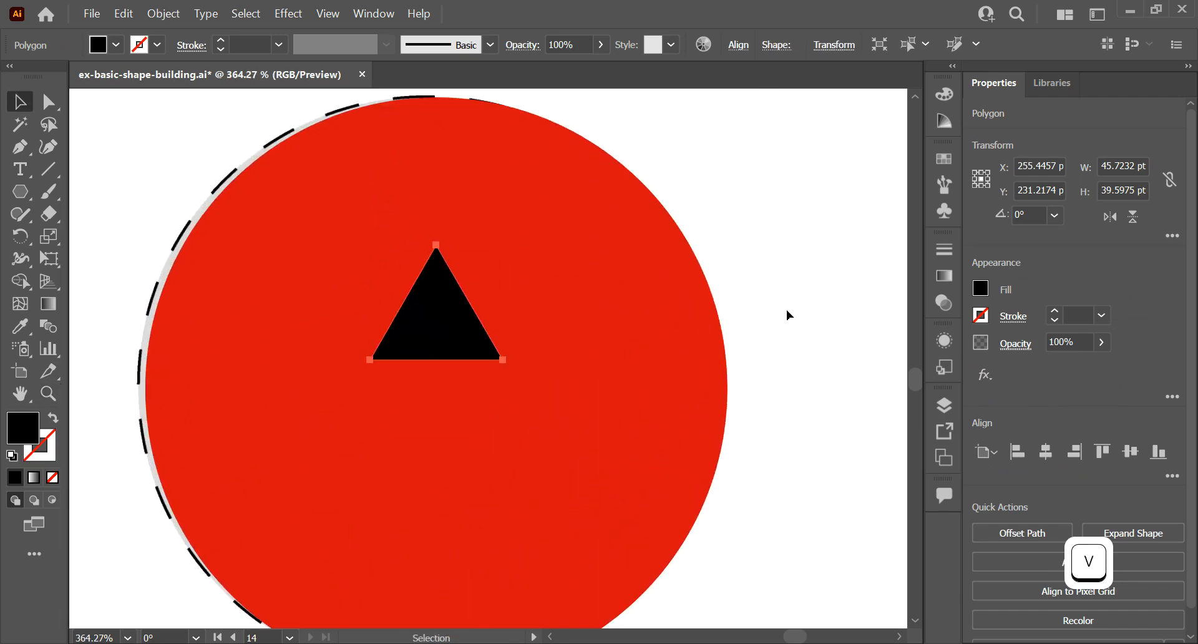
click(786, 312)
Duplicate the black triangle to the lower left and lower right, corners touching, to complete the three-triangle pattern, and deselect
key(space)
drag(662, 384, 712, 294)
click(459, 247)
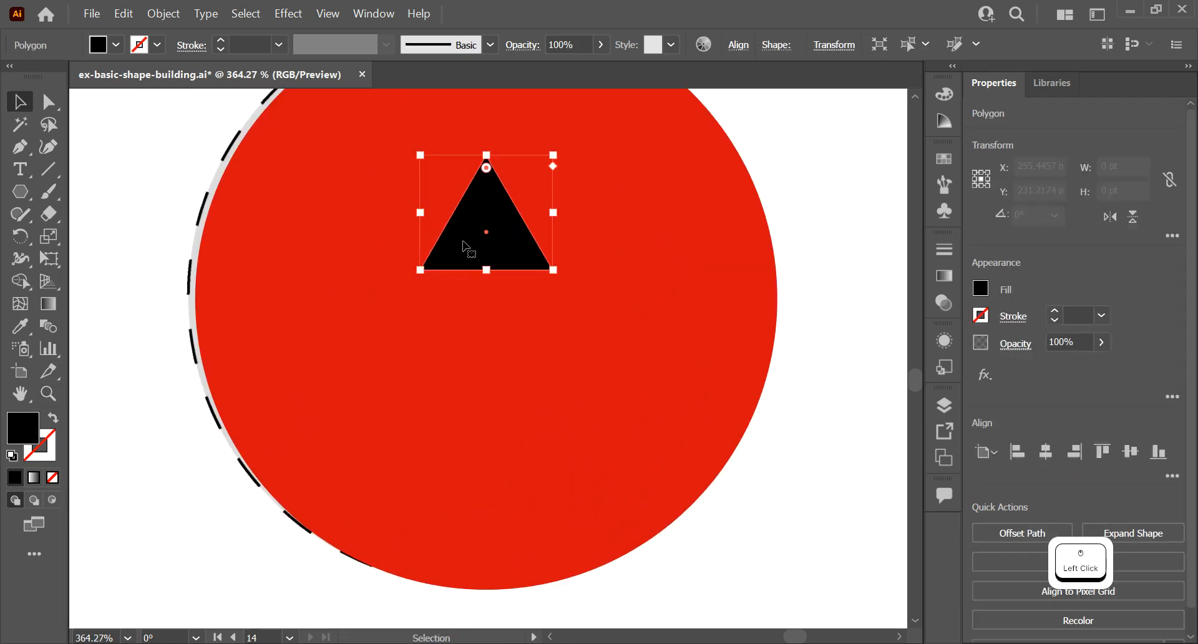
drag(464, 248, 575, 370)
key(v)
click(728, 315)
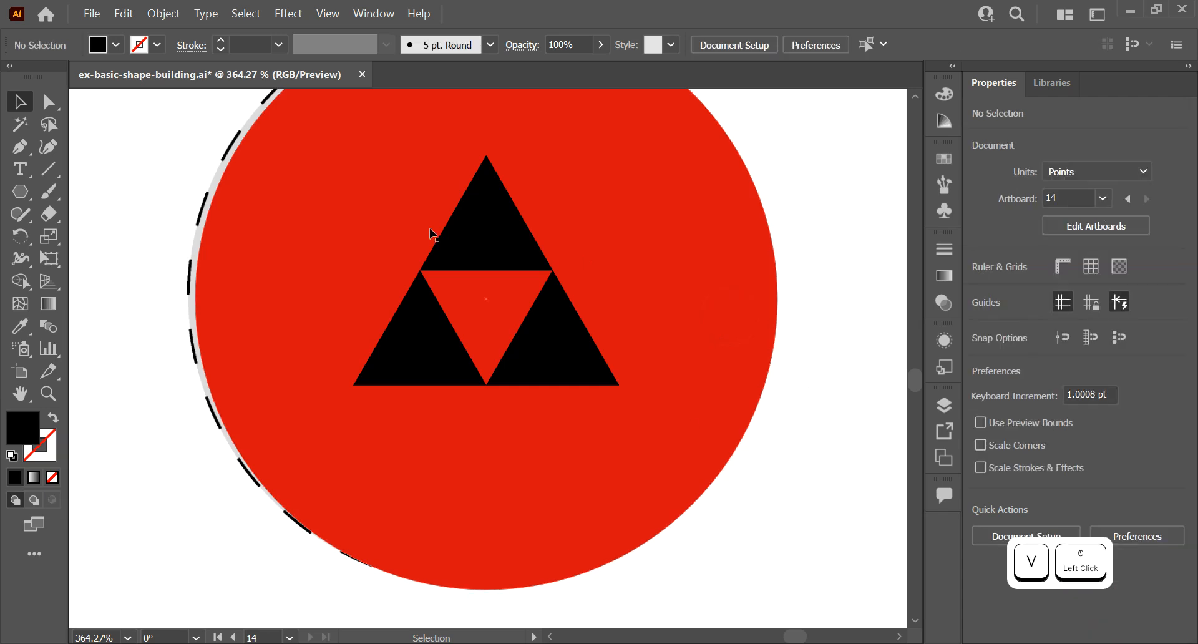
Try to subtract the upper and lower-right black triangles from the red circle one at a time
click(448, 241)
shift+click(657, 243)
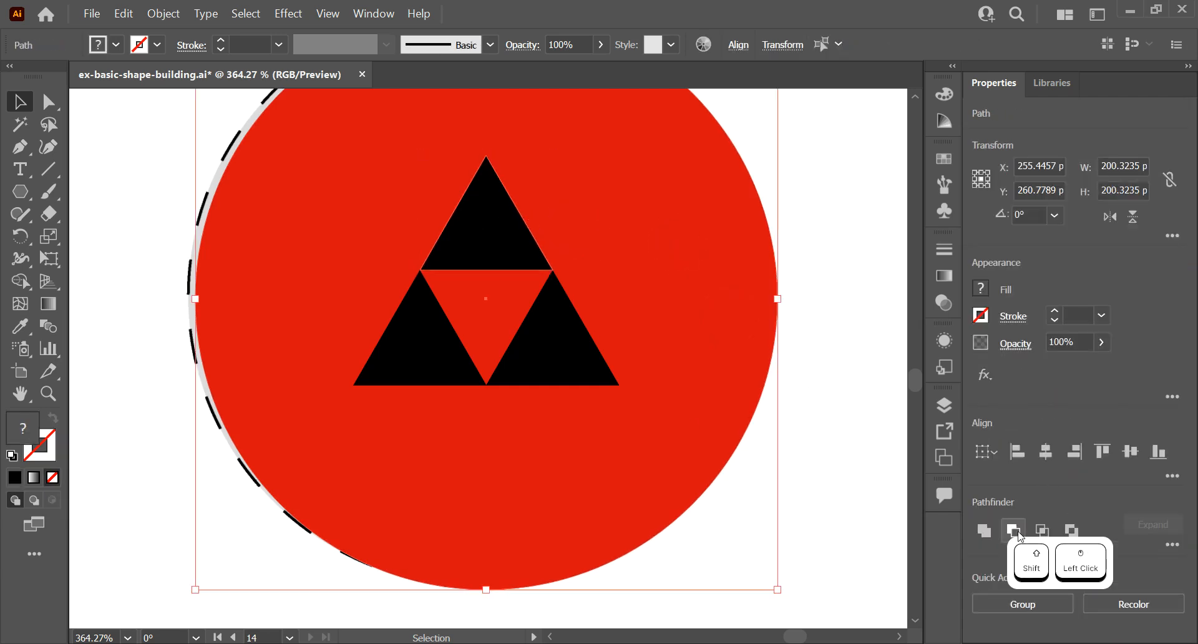
click(1019, 536)
click(535, 351)
shift+click(722, 375)
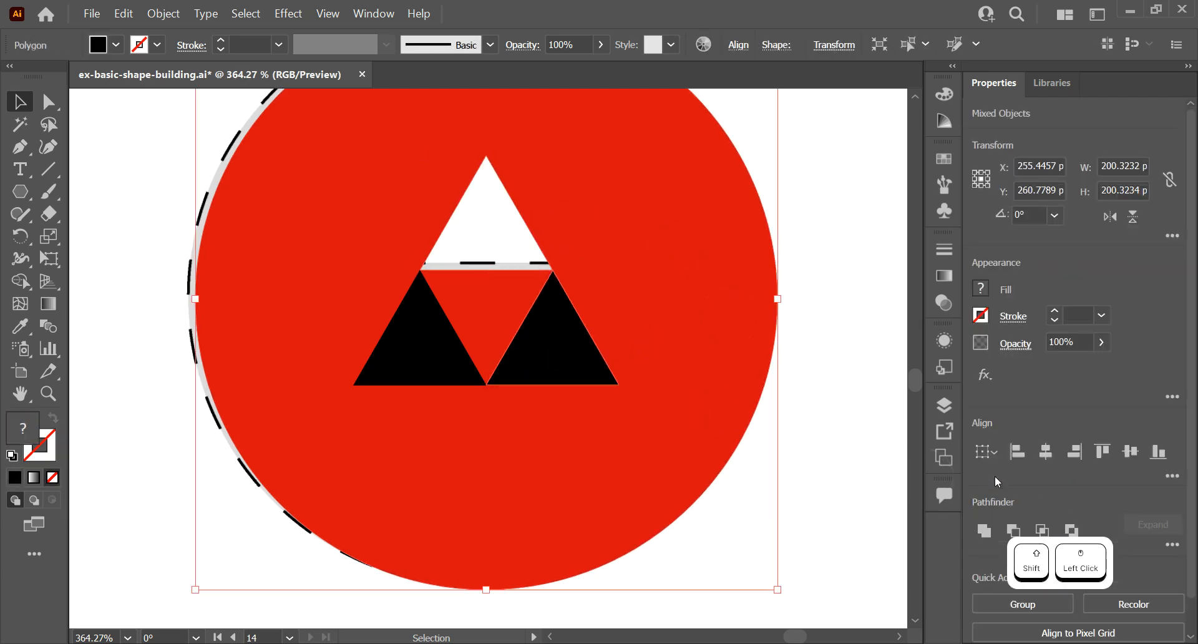
click(1014, 531)
click(430, 278)
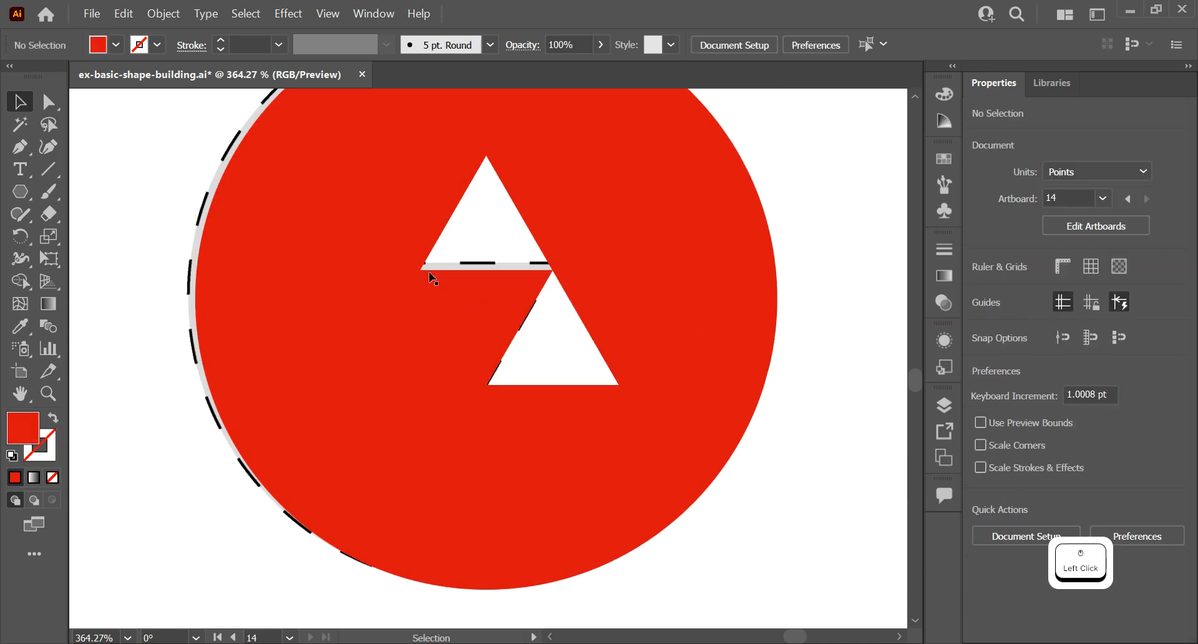
Undo both triangle subtractions from the red circle and deselect the shapes
key(ctrl+z)
key(ctrl+z)
click(672, 379)
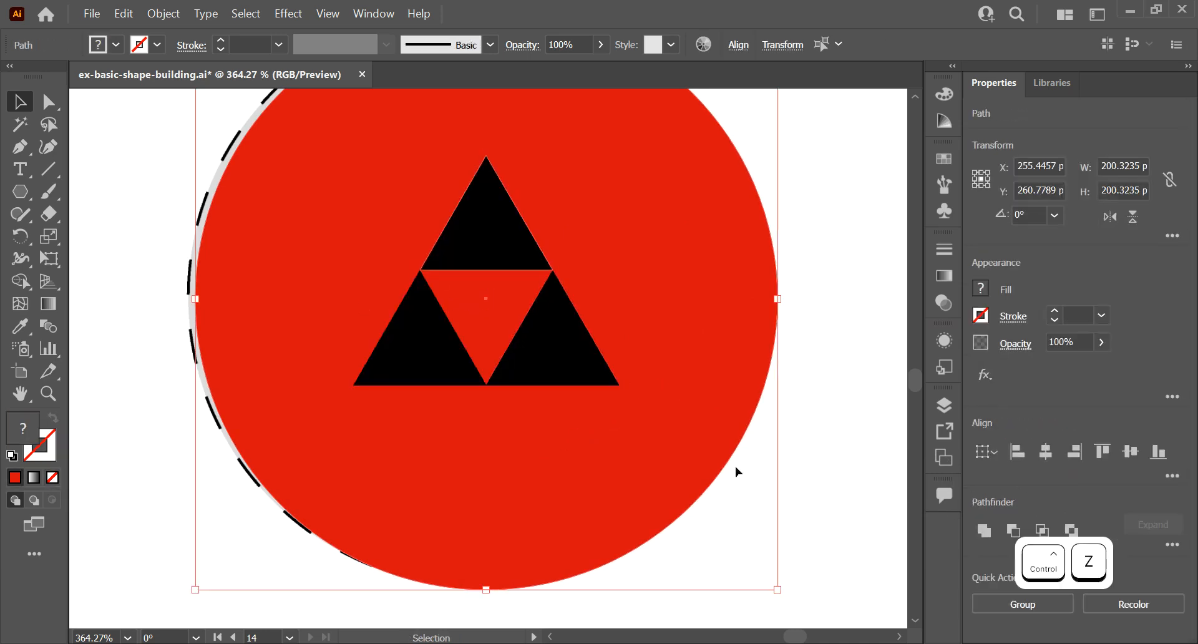
click(850, 479)
Group the three black triangles and check that they select as a single object
drag(653, 289, 611, 328)
key(v)
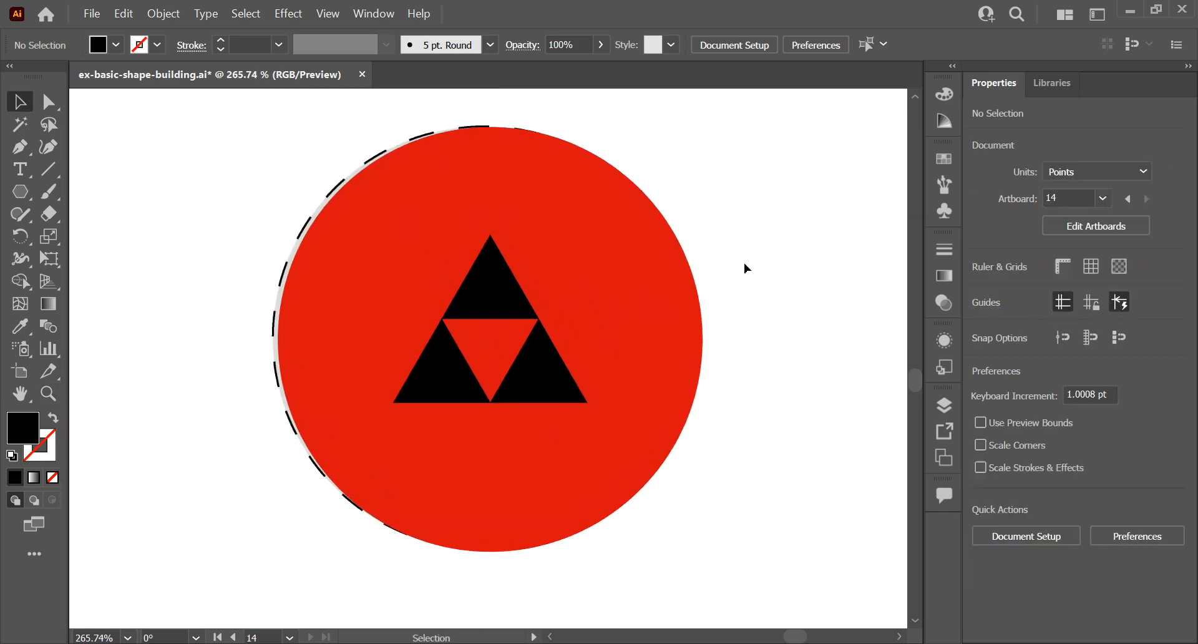
click(491, 284)
shift+click(543, 369)
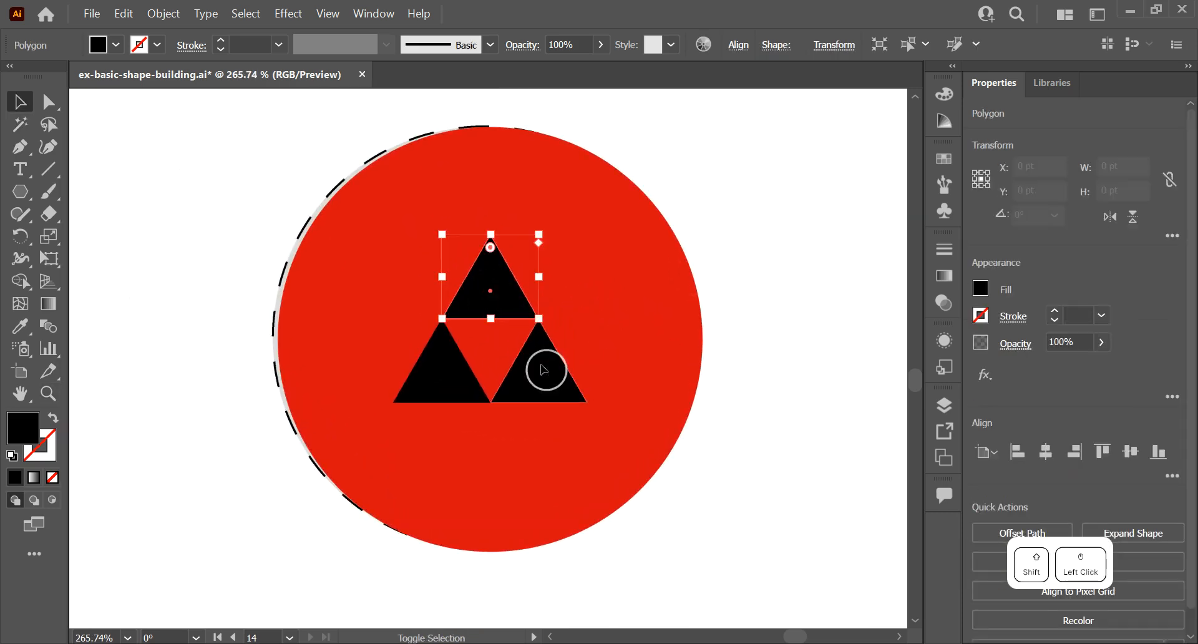
shift+click(458, 381)
right_click(454, 377)
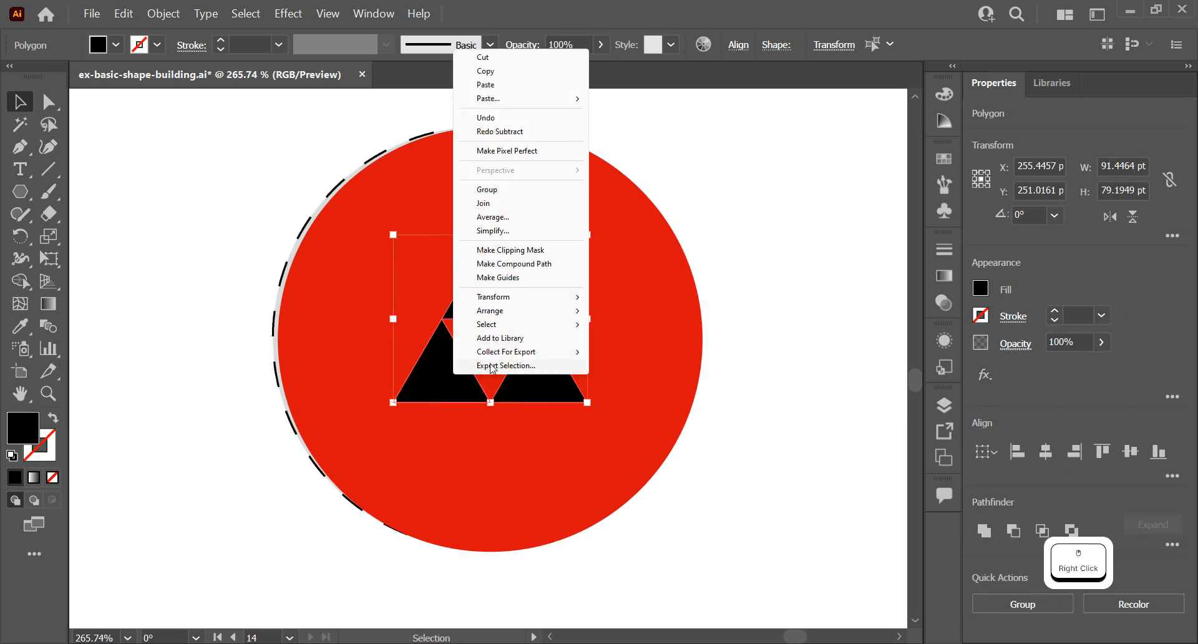
click(512, 190)
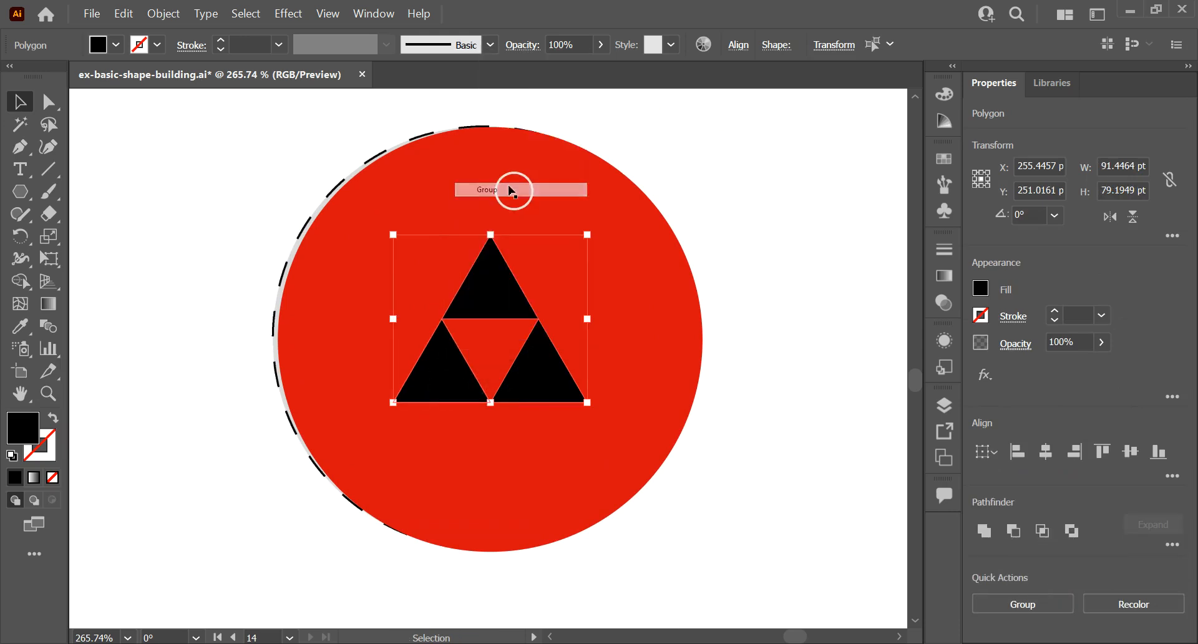
key(ctrl+z)
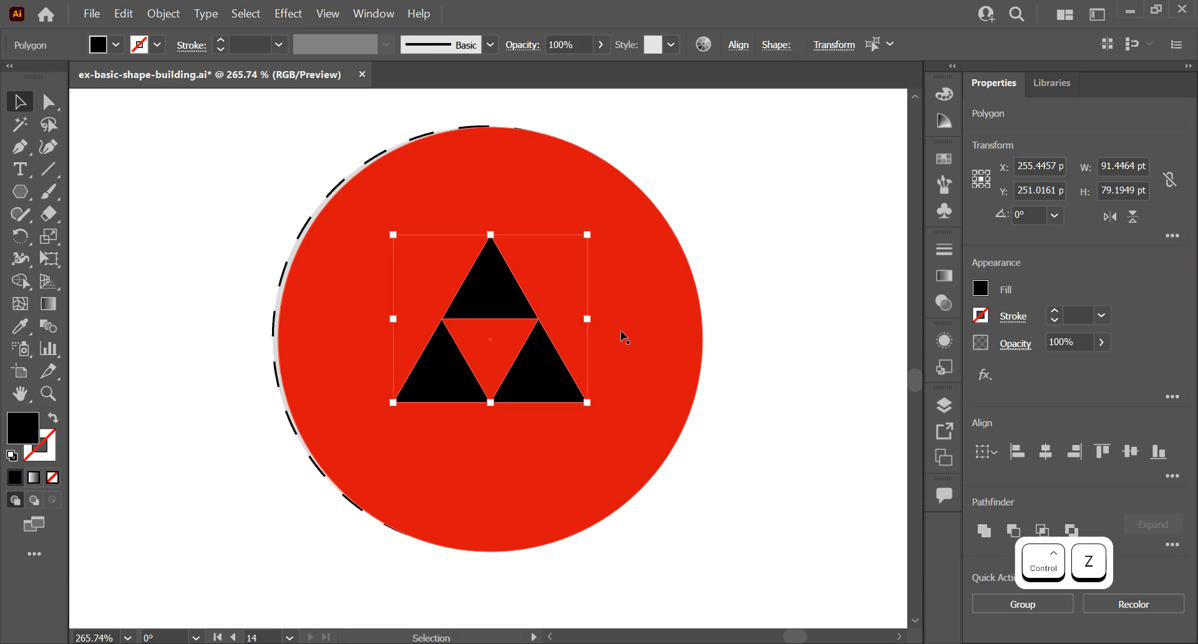
key(ctrl+g)
click(762, 337)
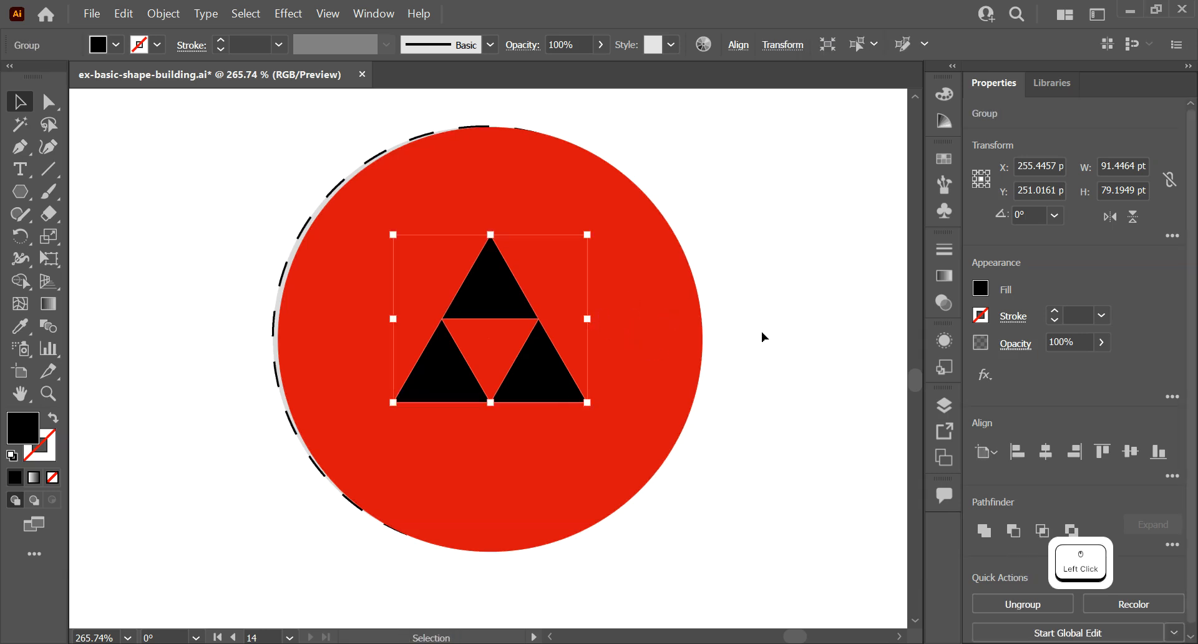
click(497, 290)
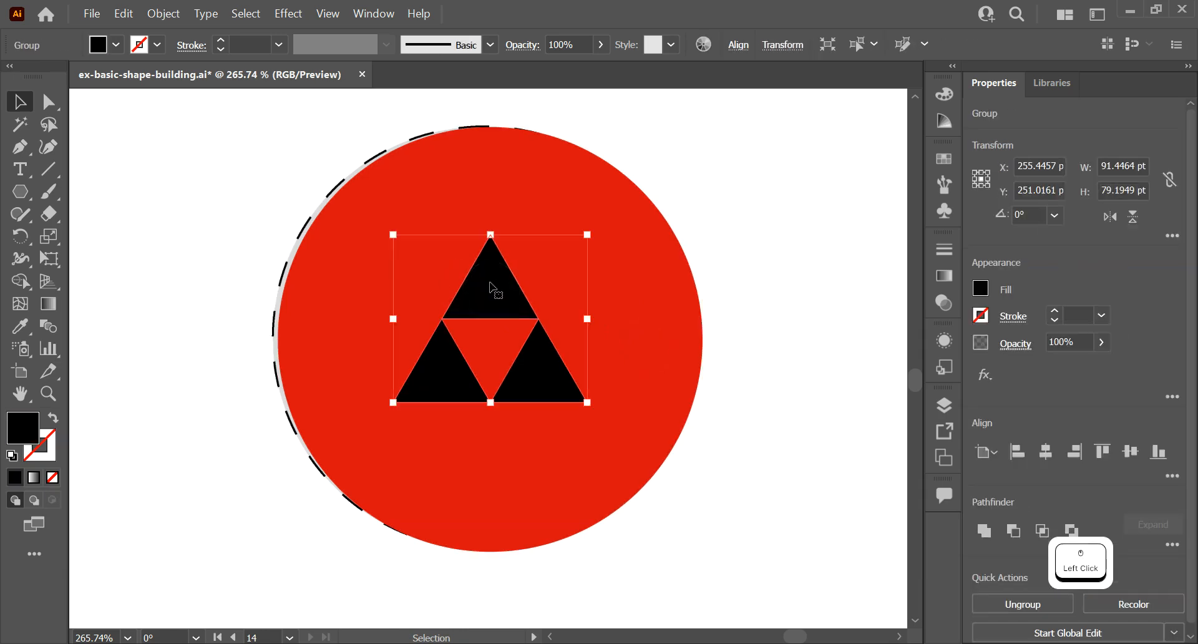
click(594, 347)
click(500, 302)
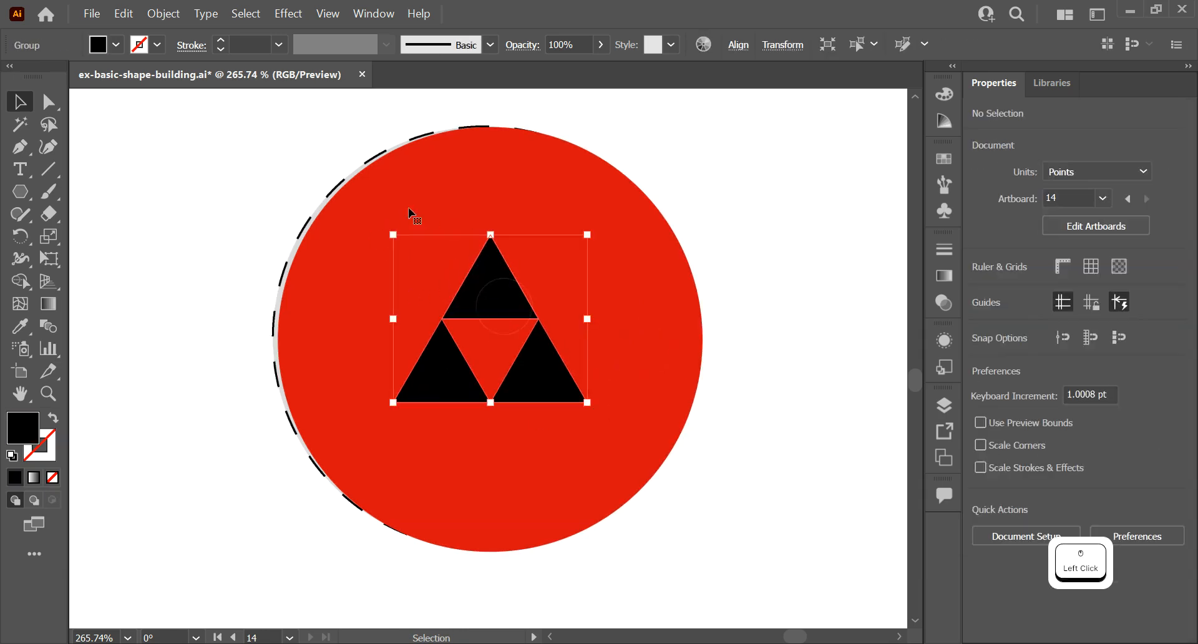
click(789, 262)
Subtract the triangle group from the red circle, fit the result to the dashed template and deselect it
click(623, 273)
shift+click(497, 289)
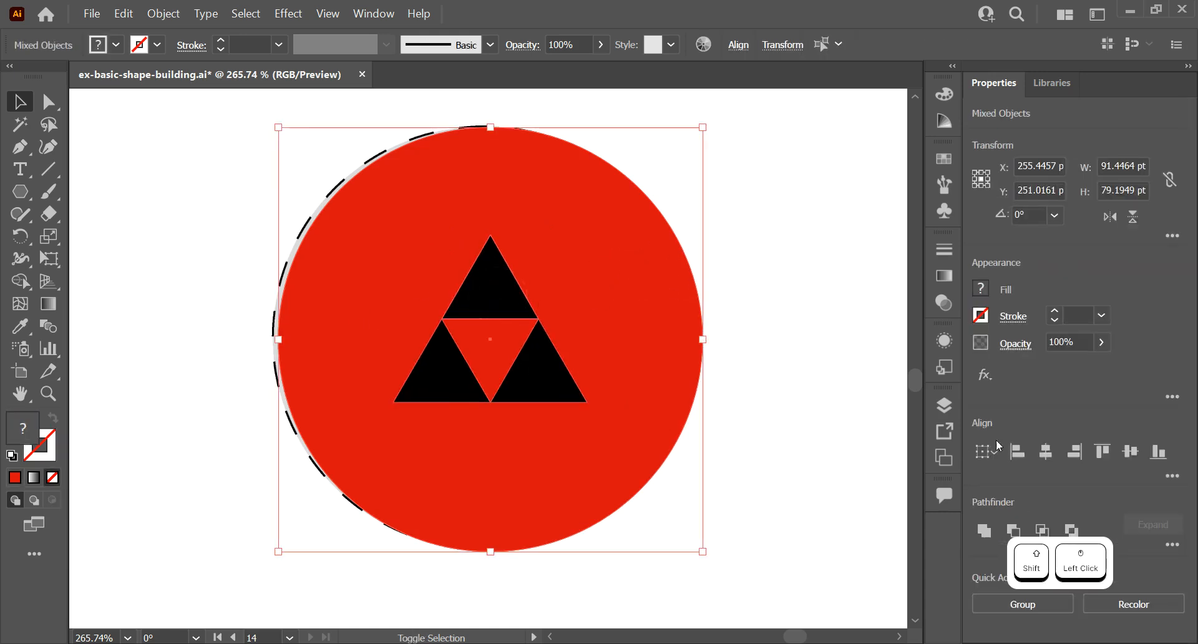
click(1014, 530)
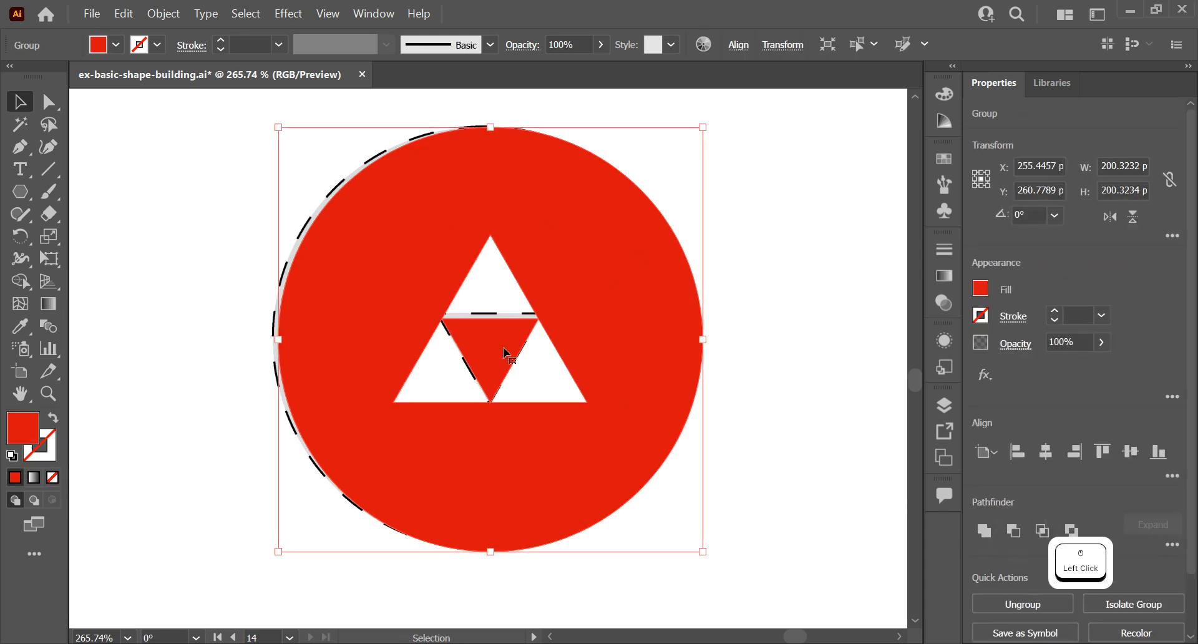
click(809, 313)
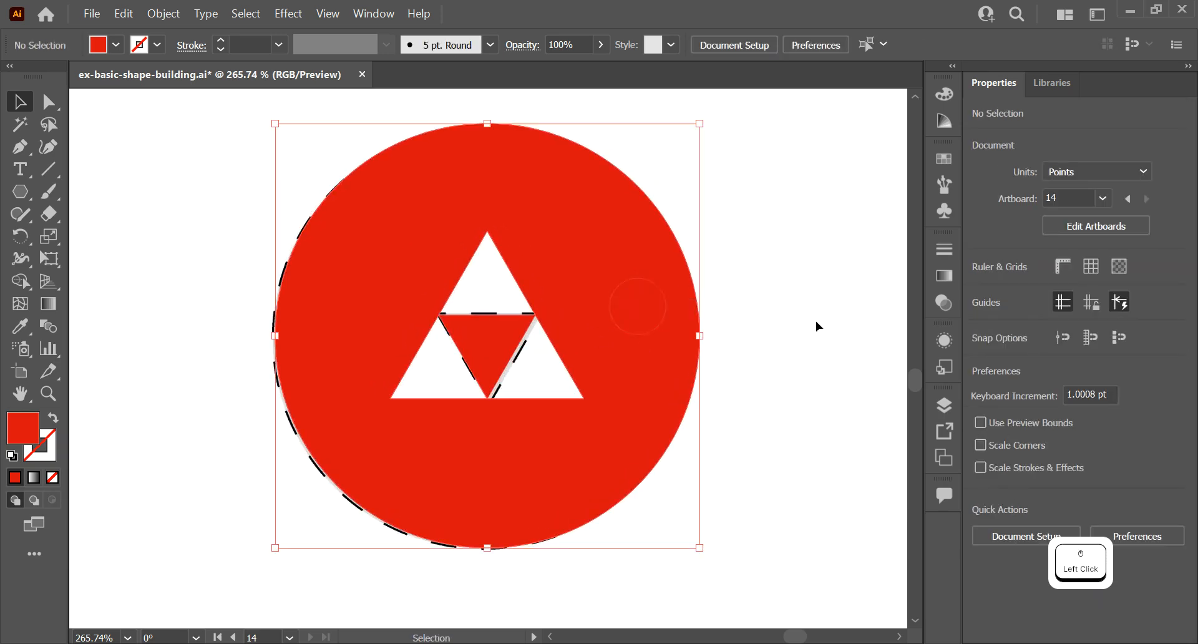
Examine the finished shapes across all fourteen artboards with nothing selected
key(z)
drag(805, 350, 430, 344)
key(space)
drag(423, 257, 548, 302)
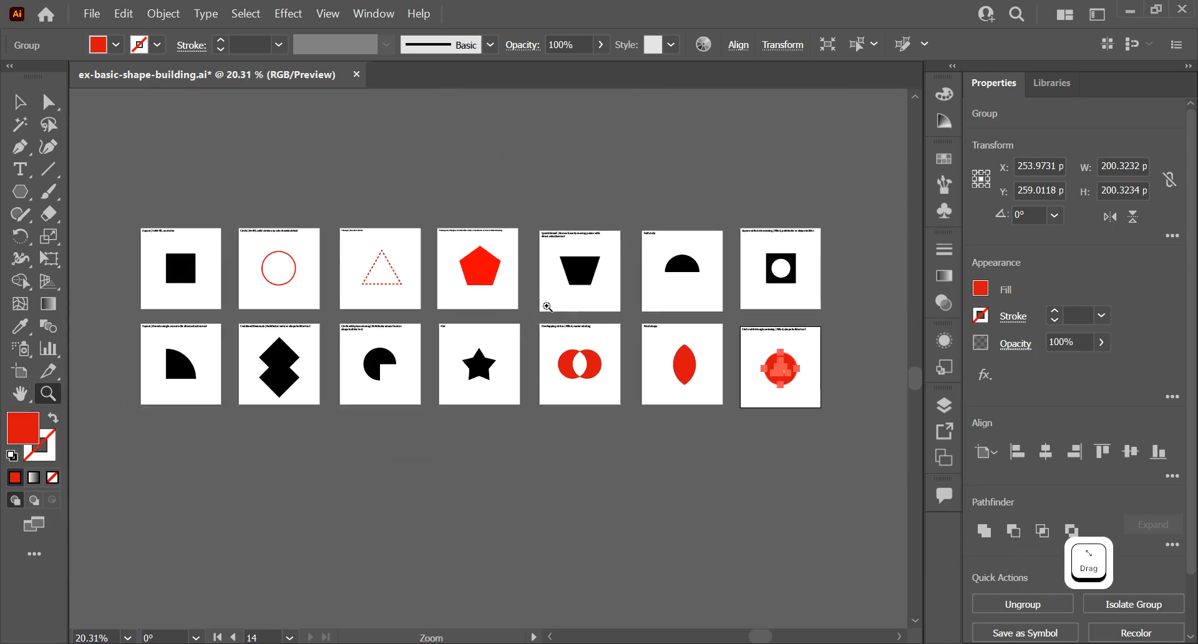
click(20, 101)
click(327, 161)
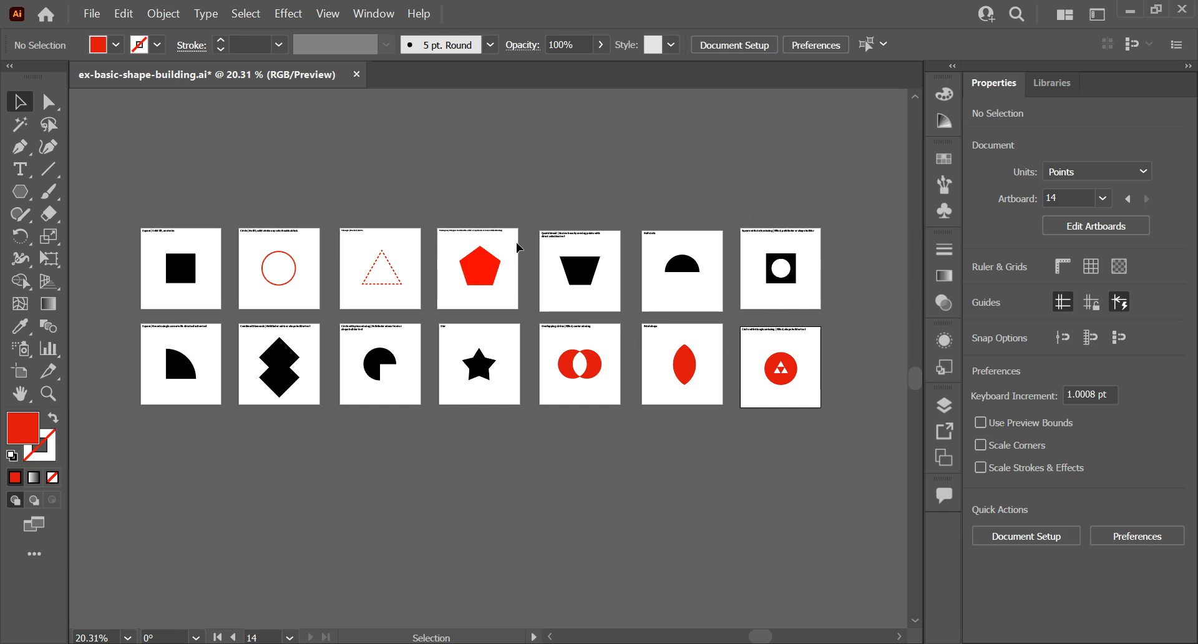
key(z)
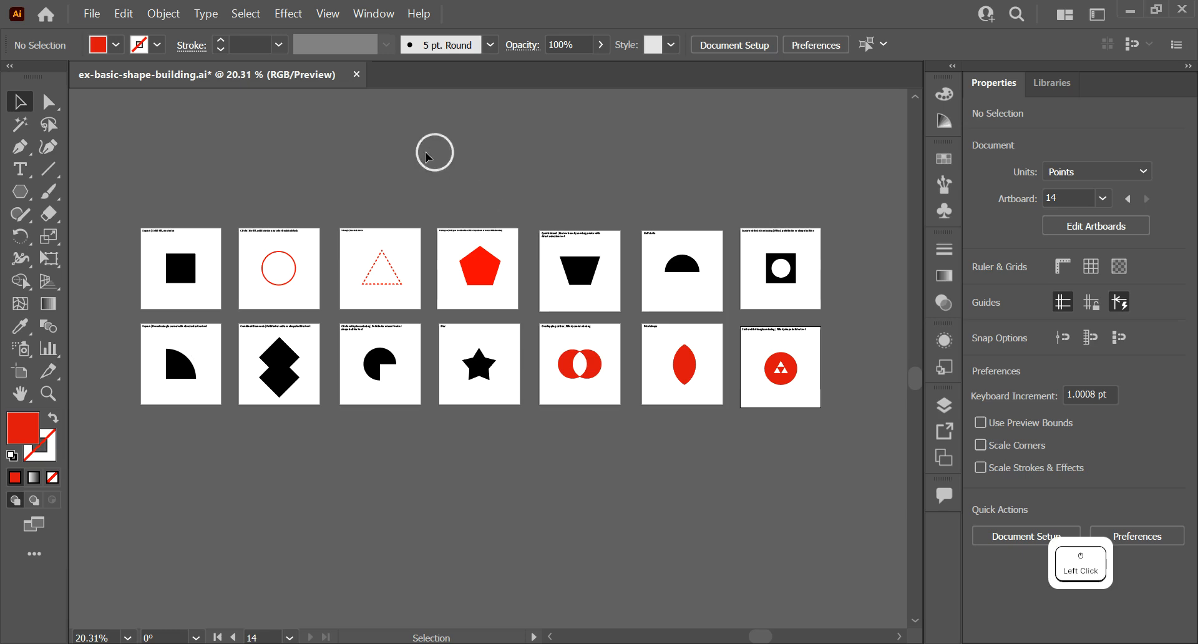
mouse_move(430, 166)
mouse_down()
mouse_move(492, 171)
mouse_move(426, 182)
mouse_up()
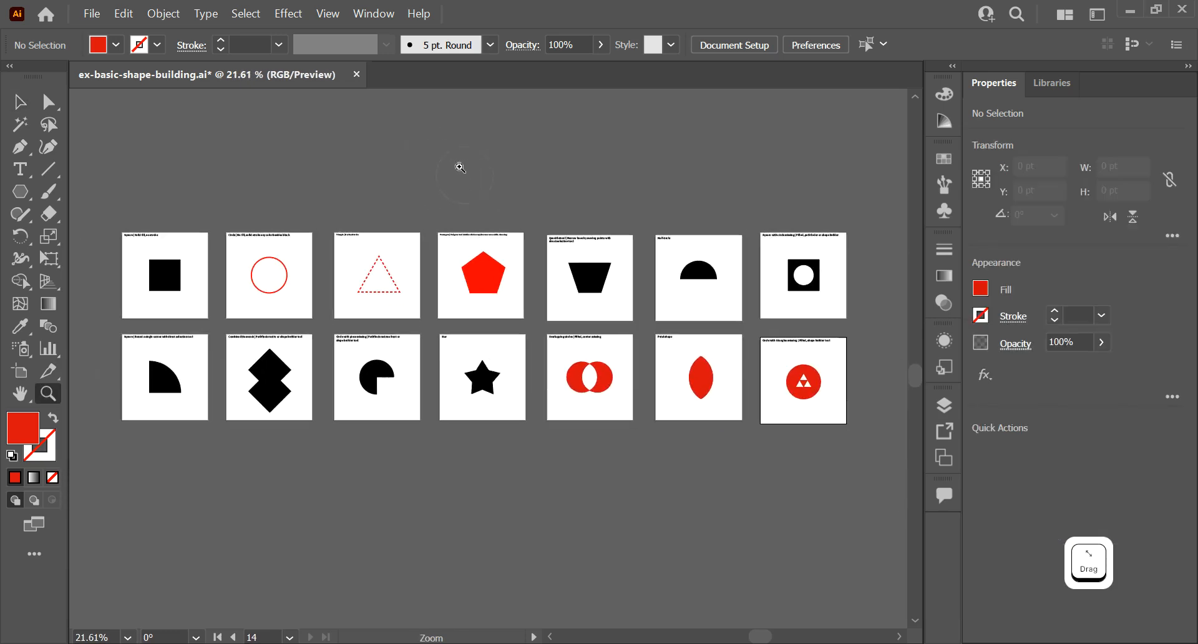
click(461, 167)
drag(601, 239, 532, 241)
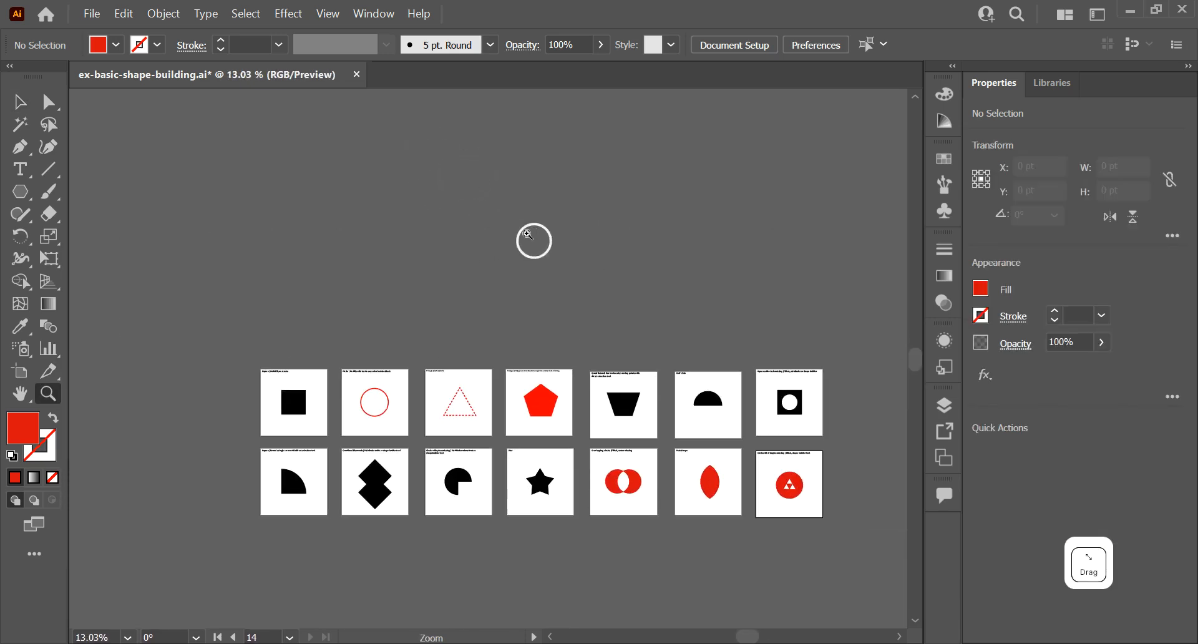
key(v)
key(space)
drag(594, 284, 567, 192)
key(z)
key(v)
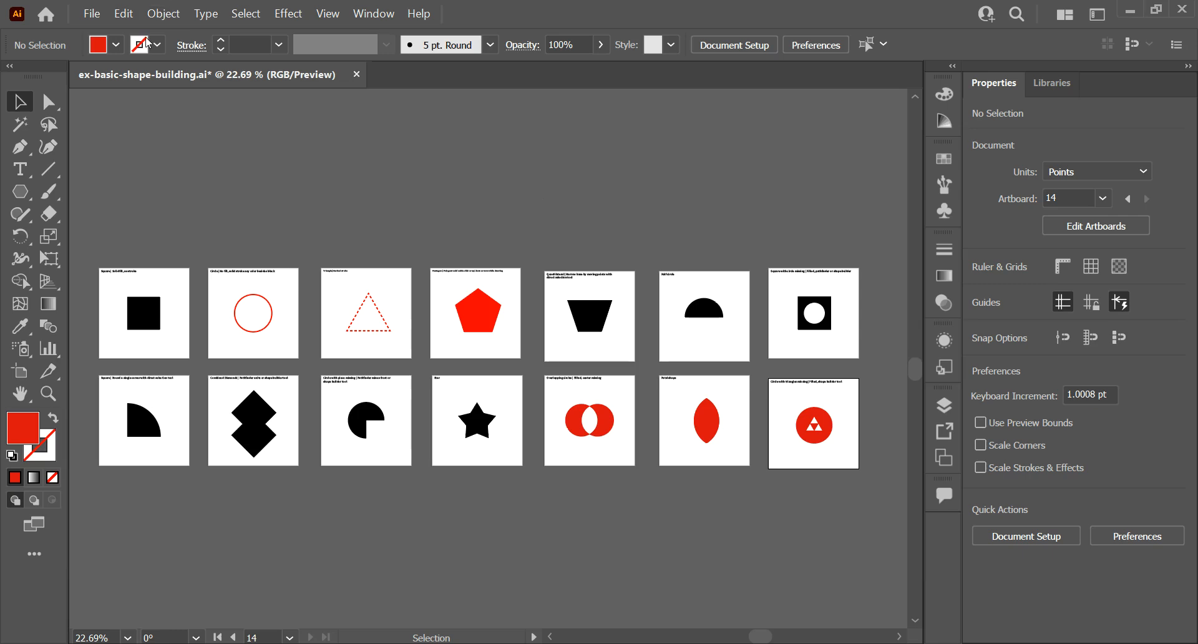
Start saving the document under a new name with Adobe PDF (*.PDF) as the file format
click(91, 14)
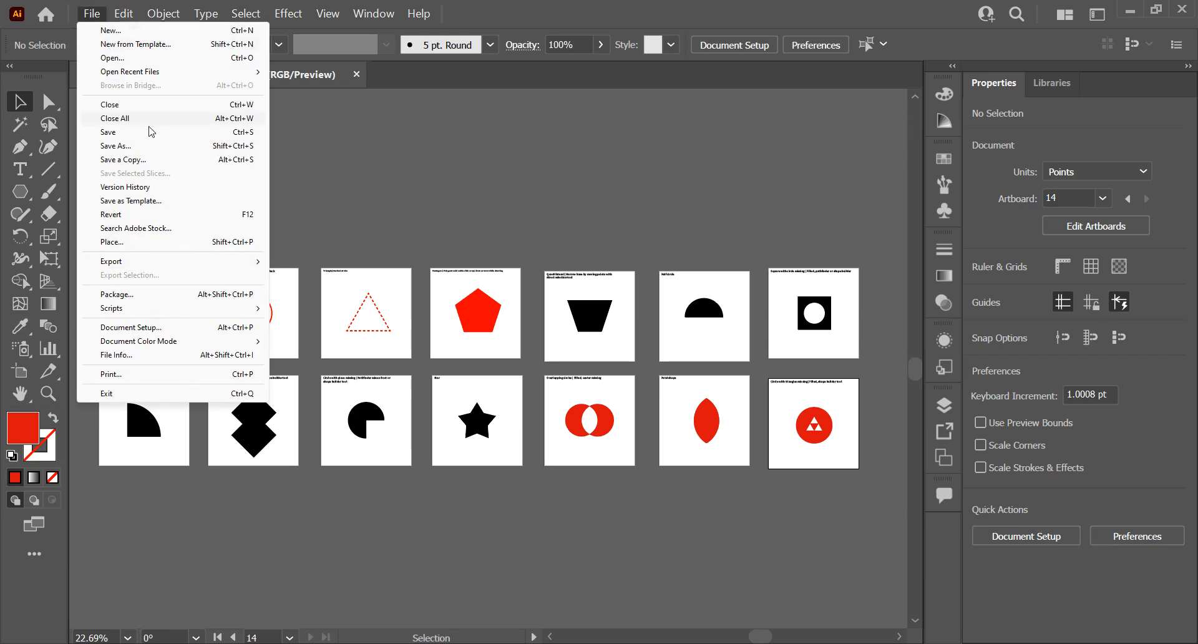
click(167, 146)
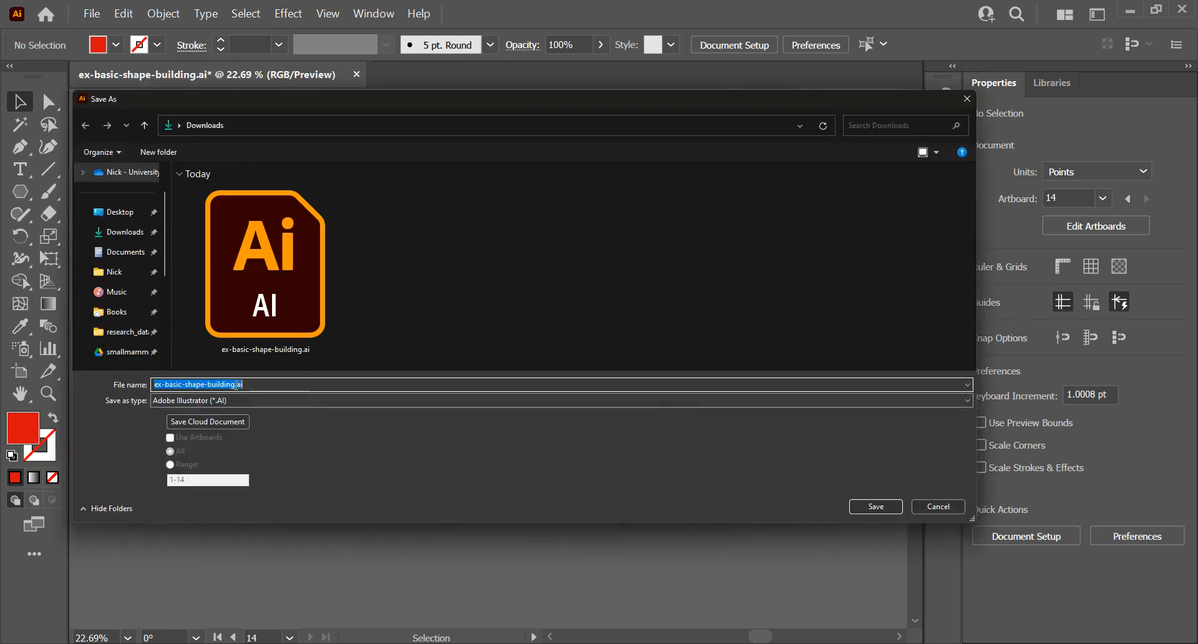
click(239, 402)
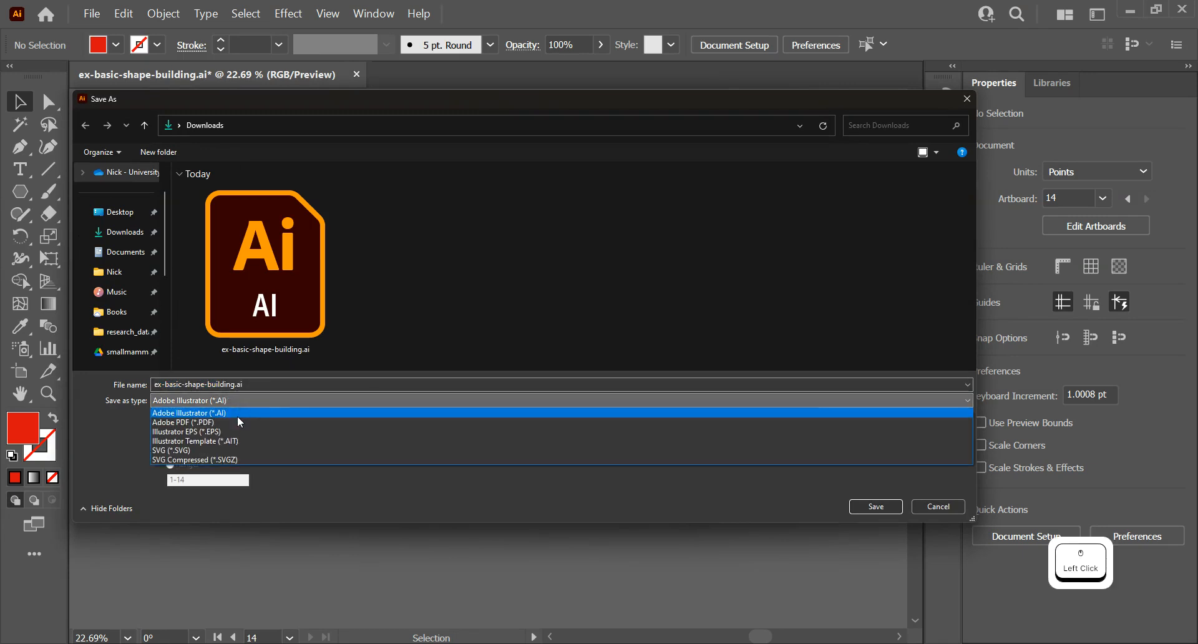
click(215, 424)
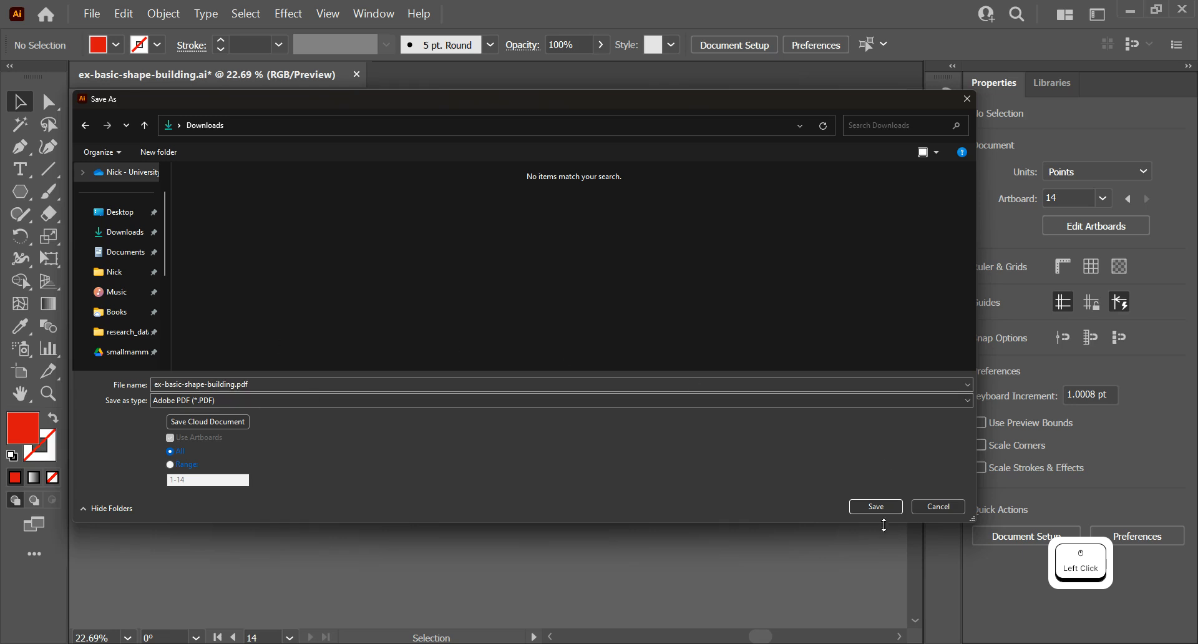
Name the PDF with the author's surname followed by "-ex2" and confirm saving it in Downloads
double_click(247, 390)
click(247, 389)
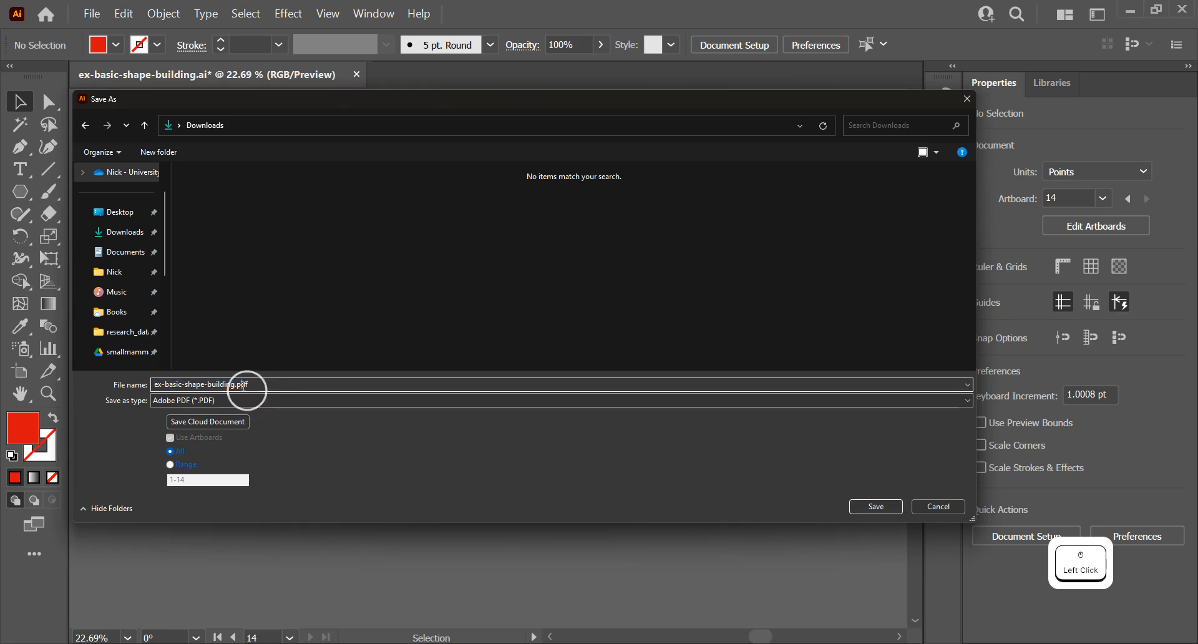
drag(273, 390, 65, 387)
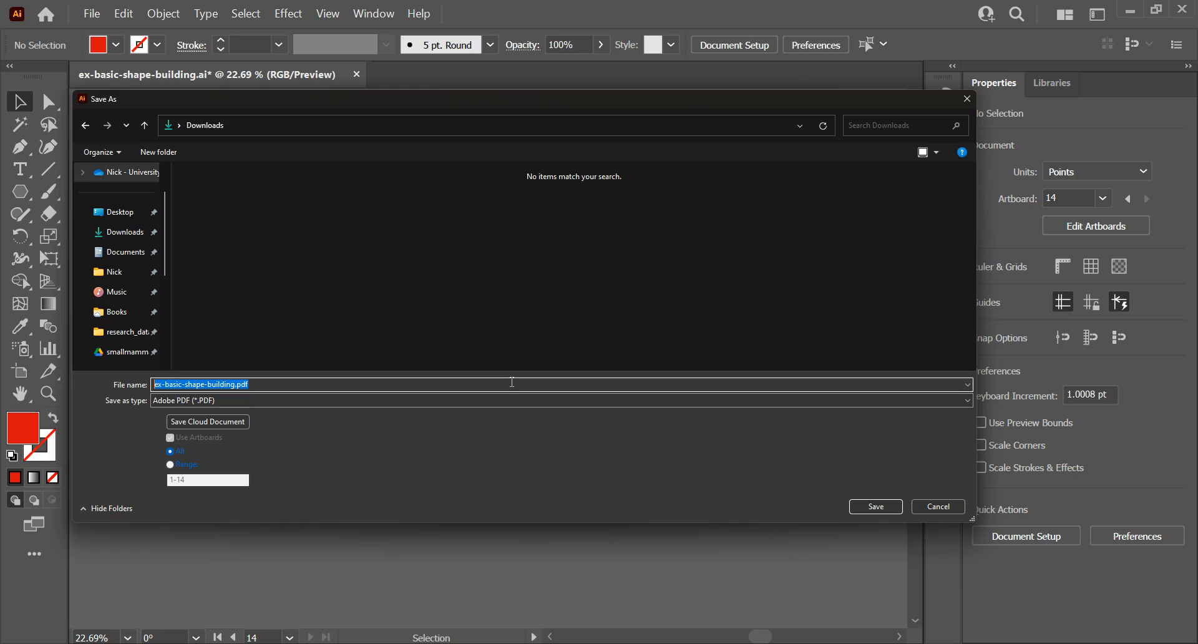
text(Muffet-)
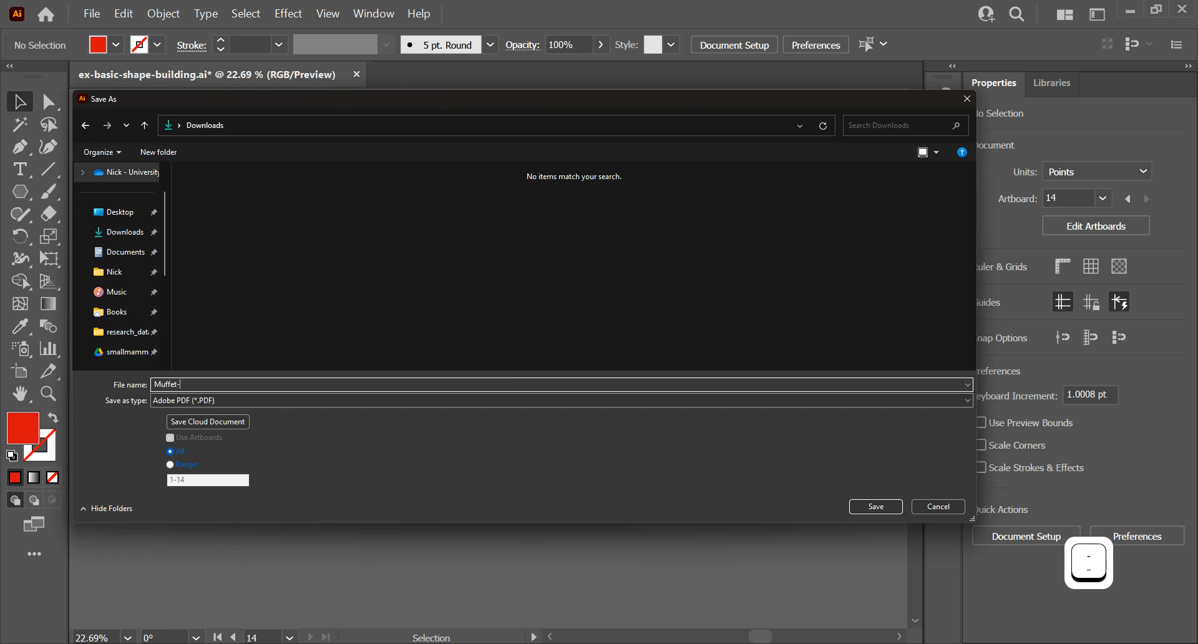
text(ex)
key(BackSpace)
text(2)
key(BackSpace)
text(x2)
click(875, 507)
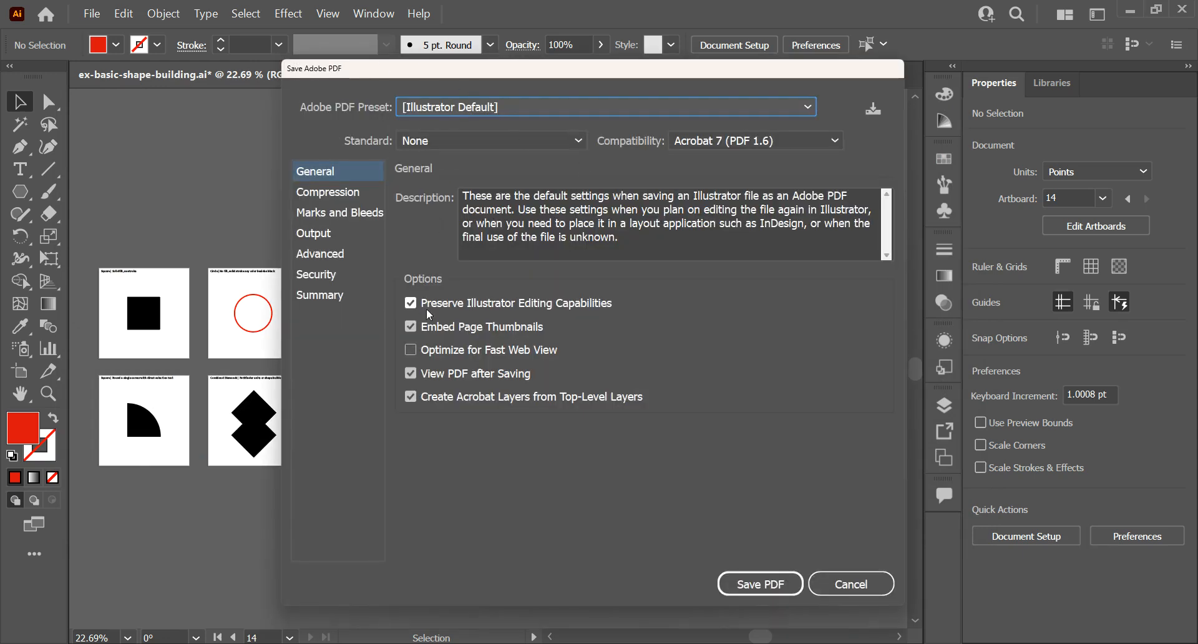
Save the PDF with the [Illustrator Default] preset, keeping Preserve Illustrator Editing Capabilities and View PDF after Saving enabled
right_click(483, 210)
click(468, 114)
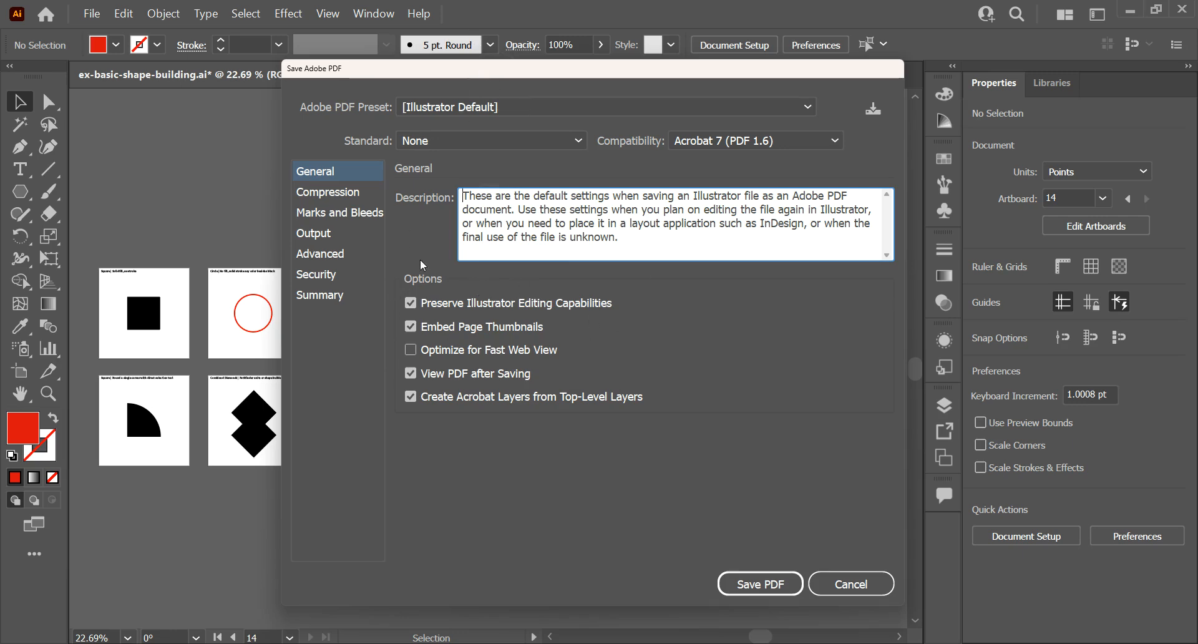
click(764, 585)
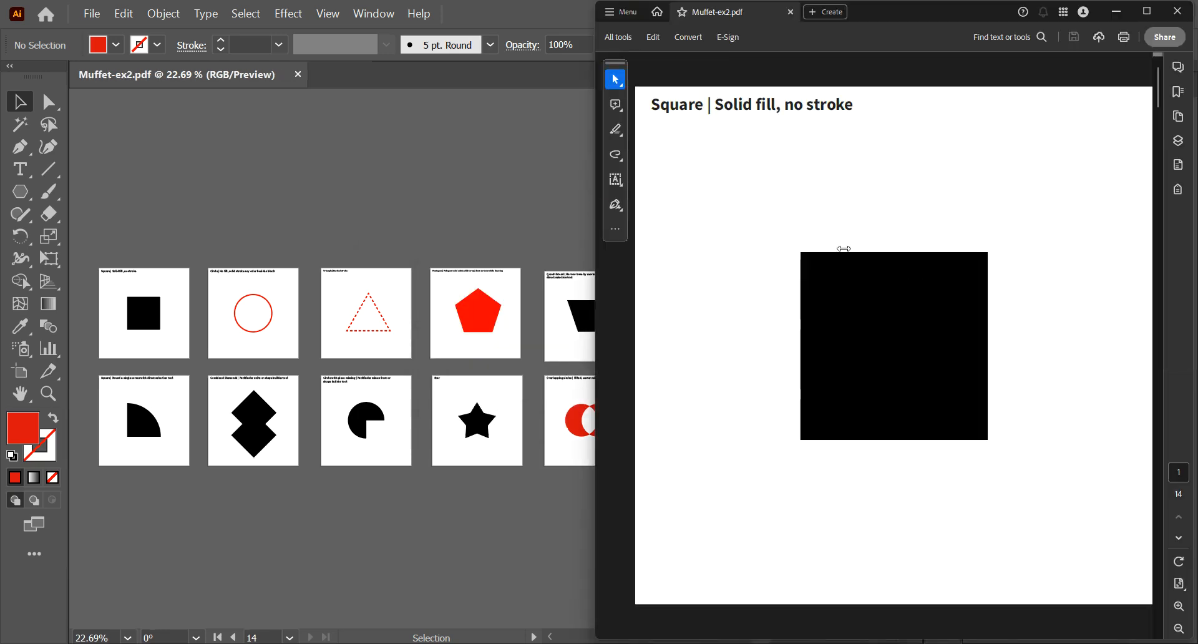
Look through the pages of the saved PDF in Acrobat to check the exported shapes
scroll(977, 223, down, 3)
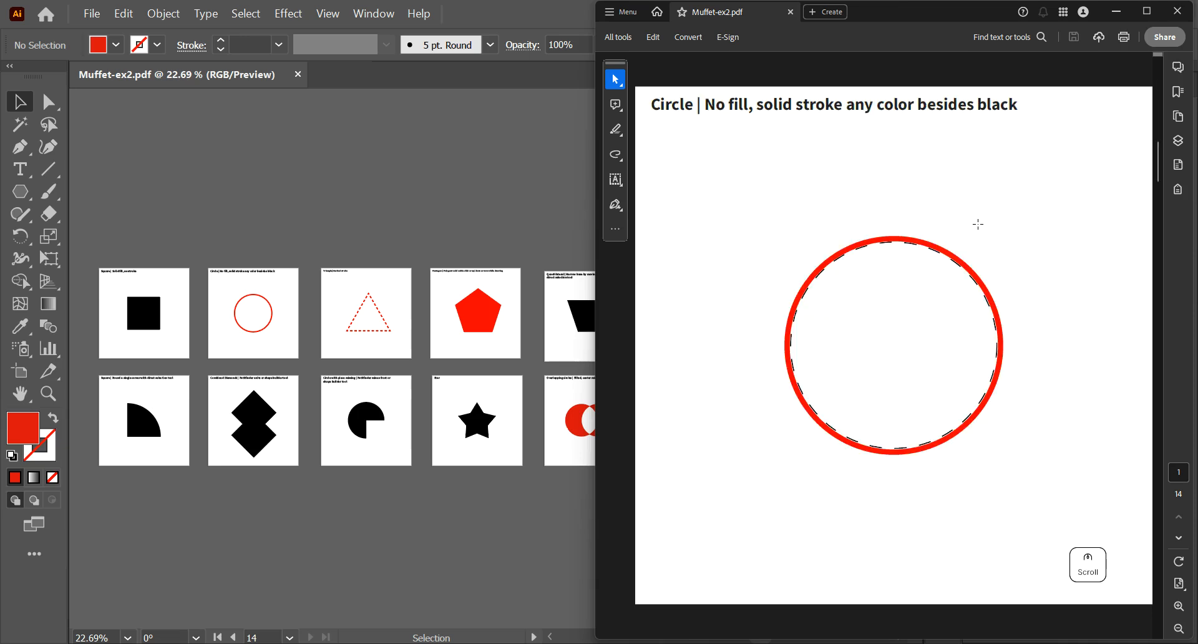
scroll(978, 224, down, 3)
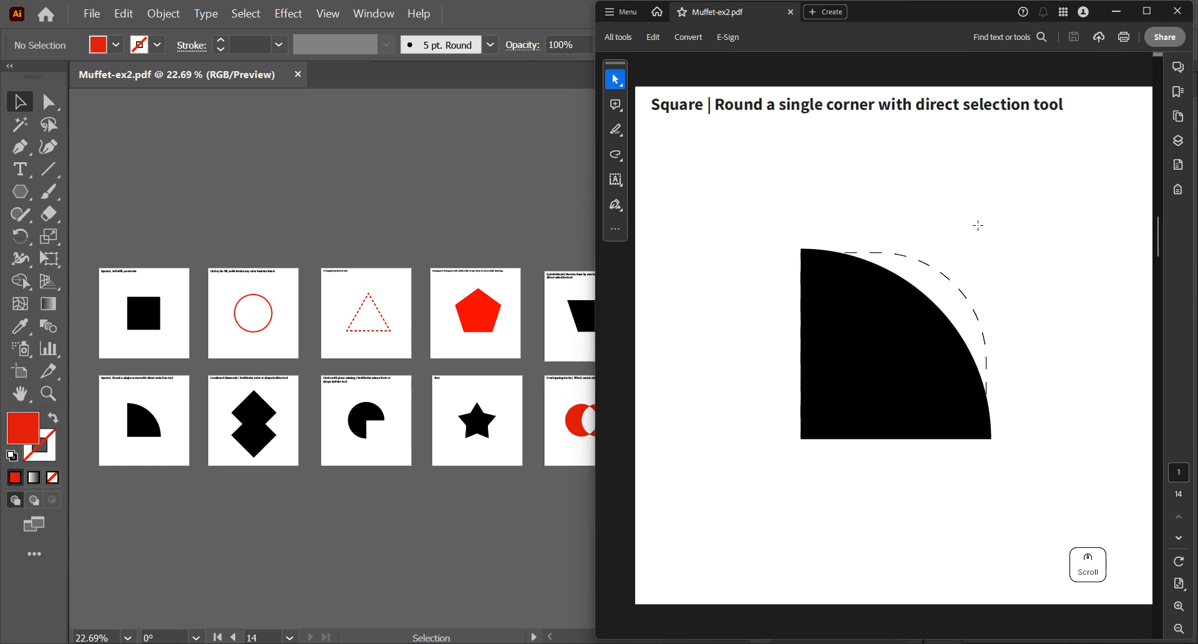
scroll(978, 225, down, 3)
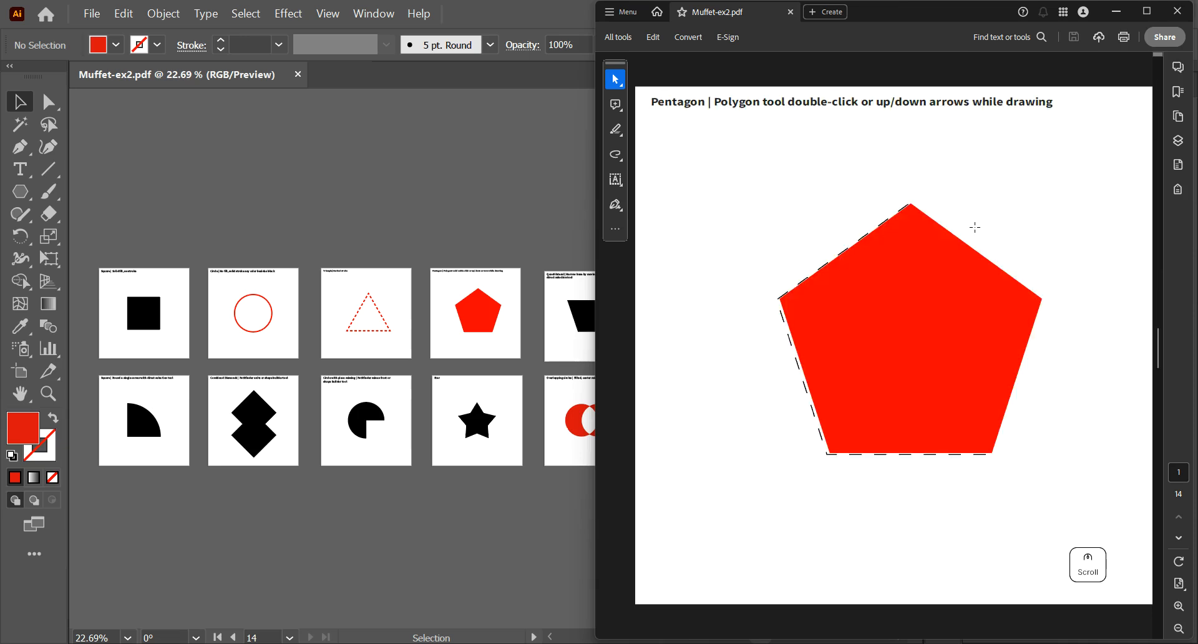
scroll(976, 227, down, 4)
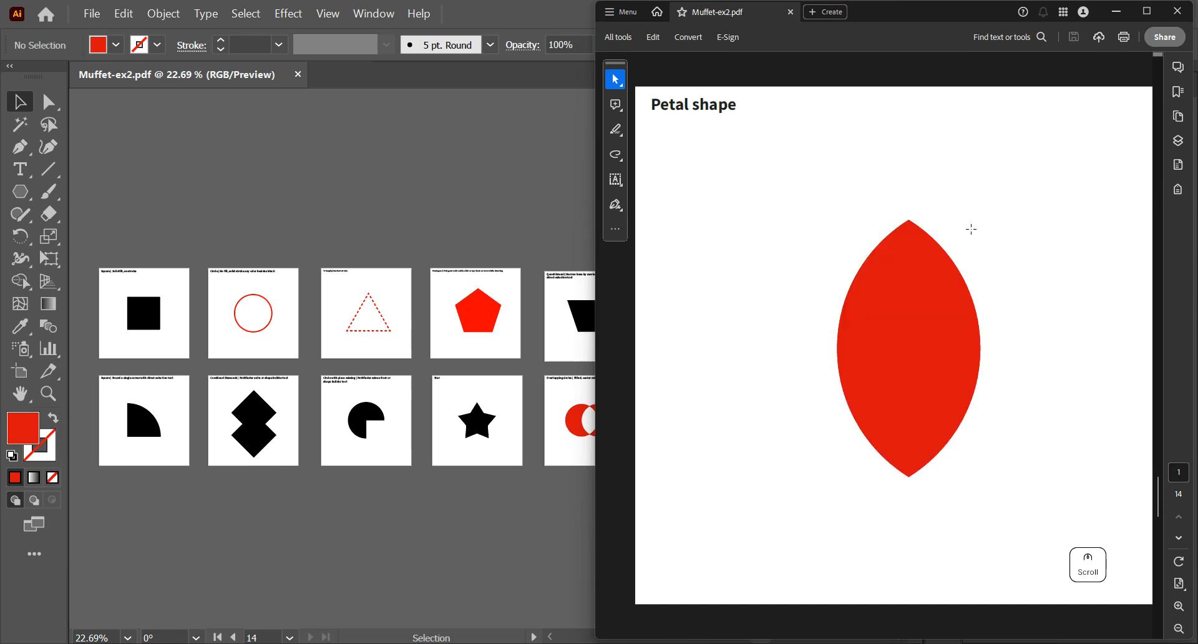
View the last page of the saved PDF and minimize Acrobat to return to Illustrator
scroll(971, 229, down, 3)
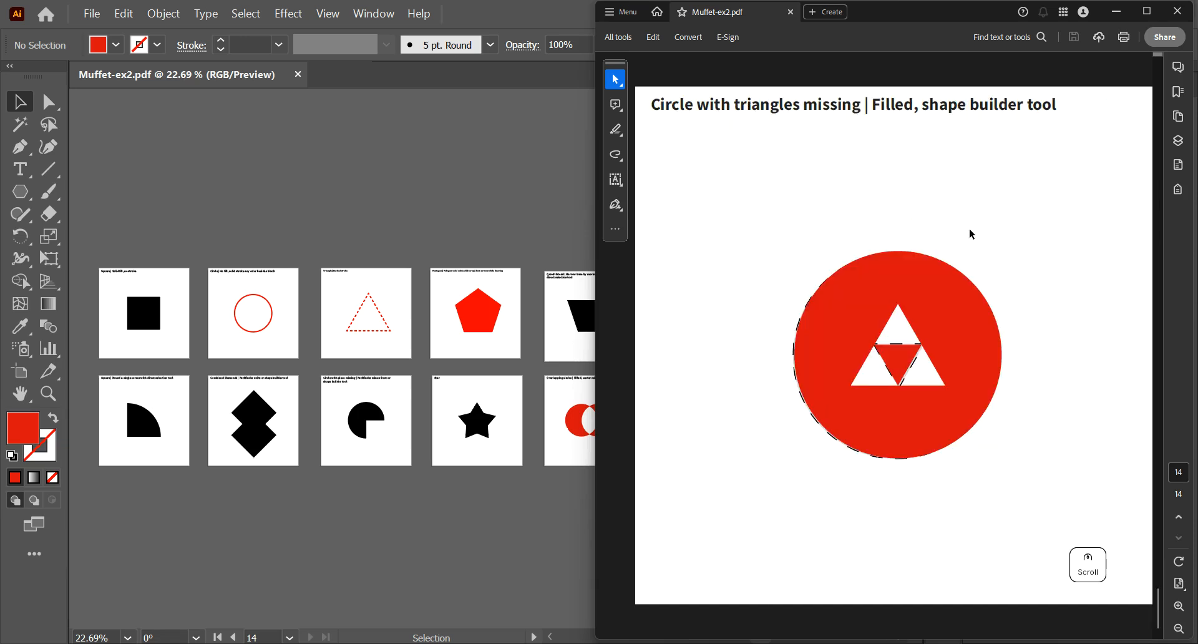
click(1116, 11)
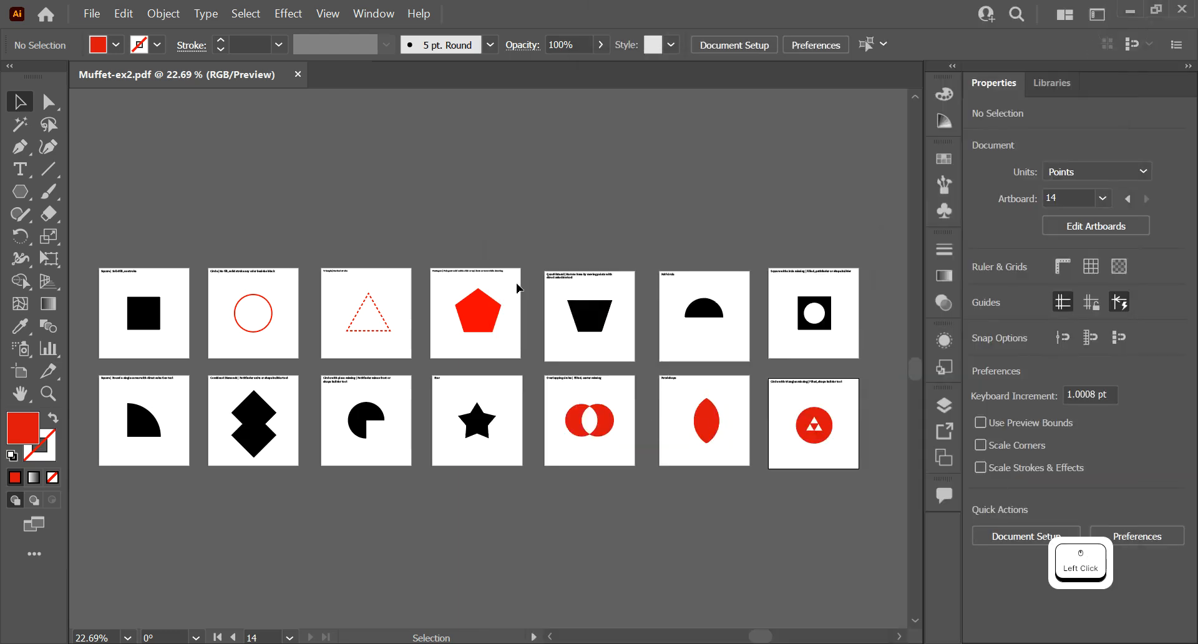
key(z)
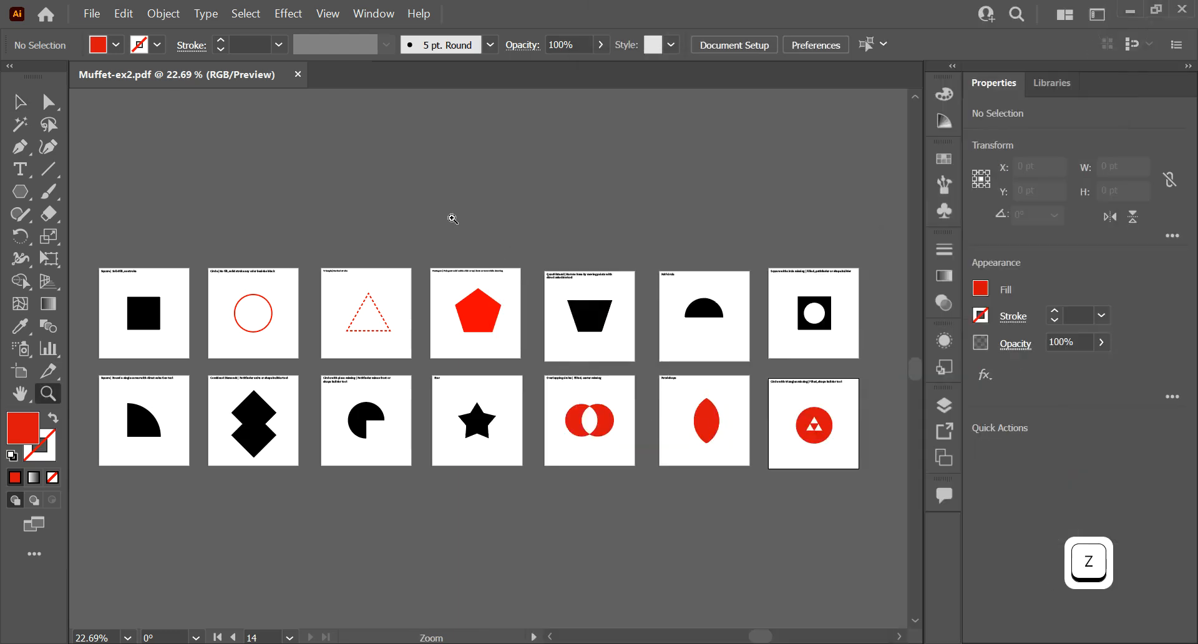
drag(453, 218, 543, 237)
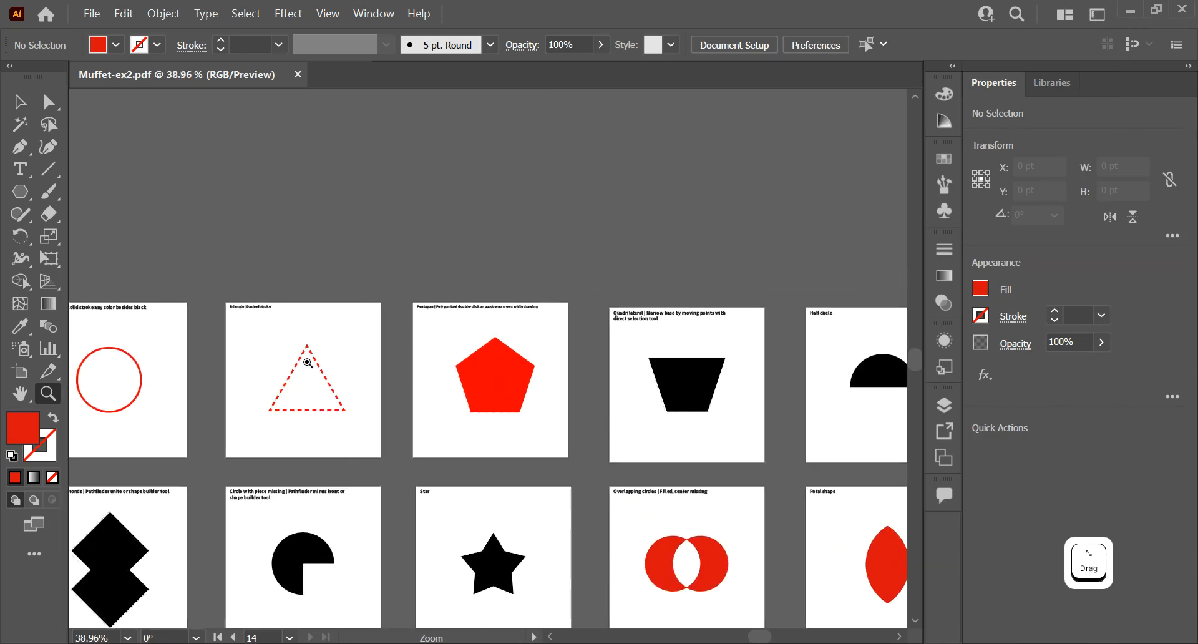
key(v)
key(space)
drag(348, 339, 276, 200)
drag(393, 121, 460, 190)
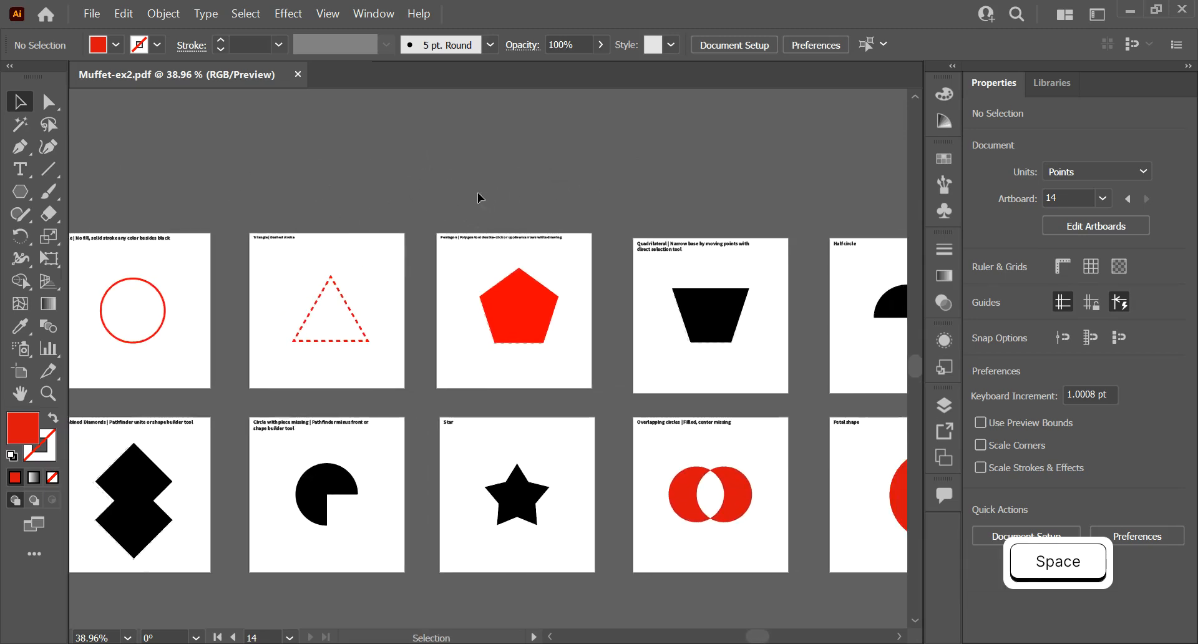
drag(323, 185, 667, 125)
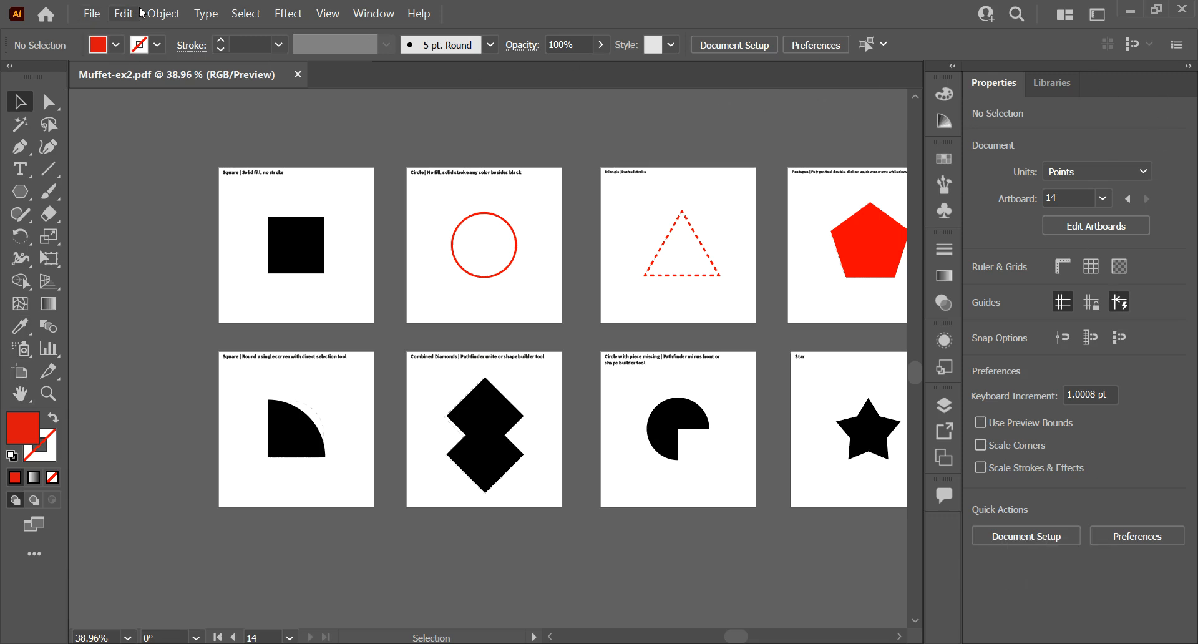
Open Export for Screens, look at its asset export options and return to the artboard list
click(94, 14)
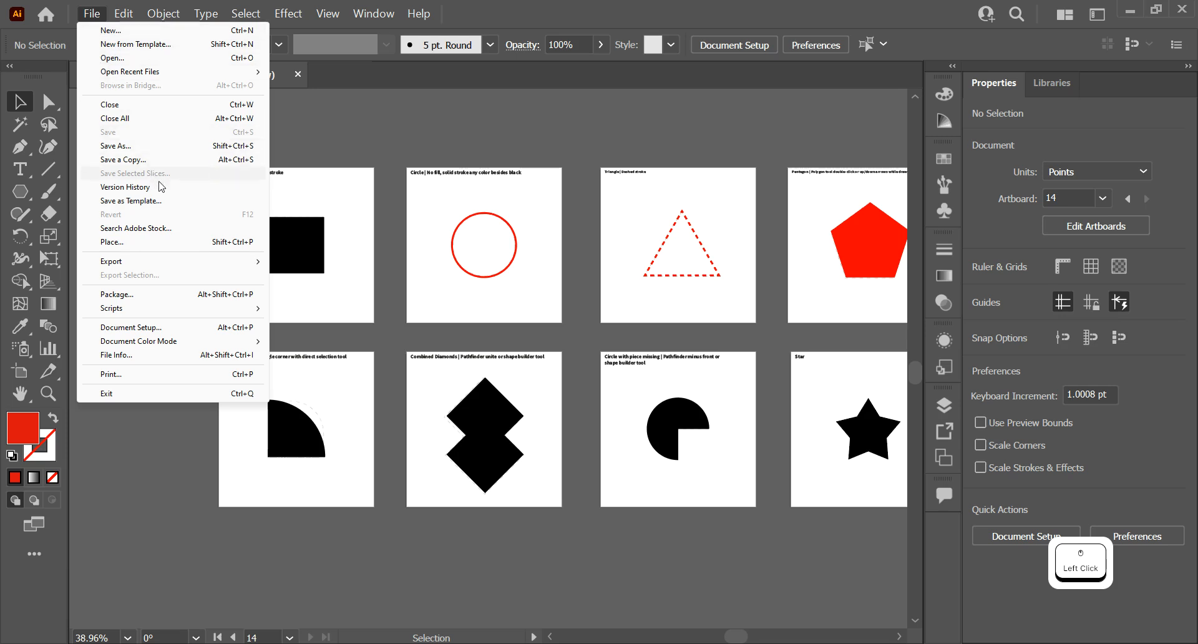
mouse_move(175, 263)
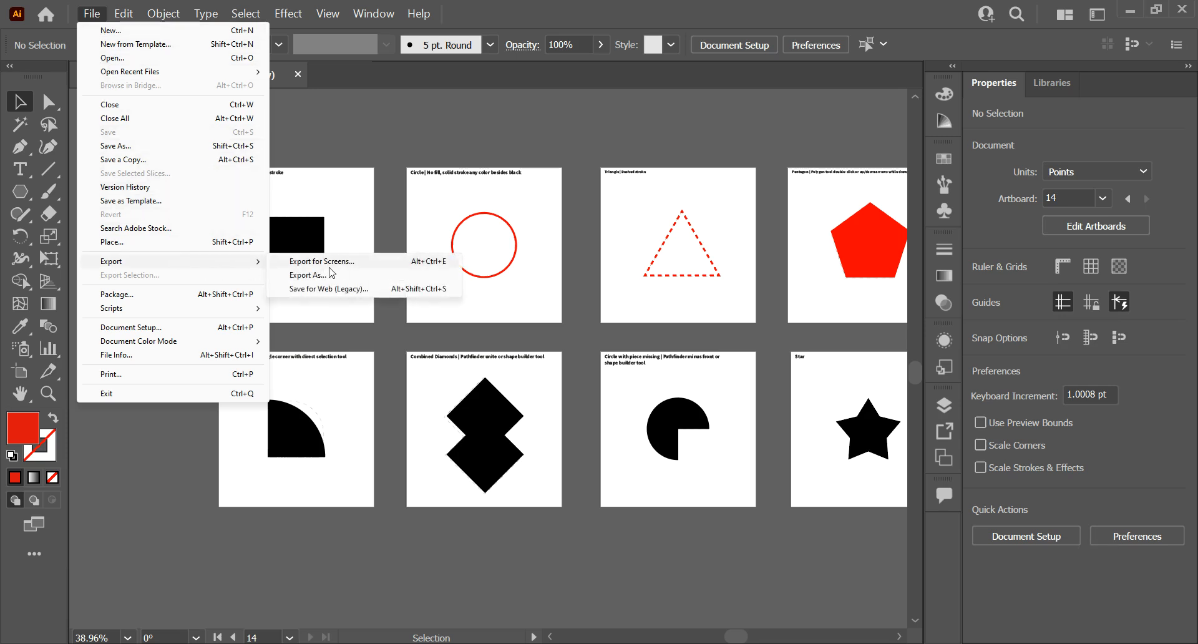
click(363, 264)
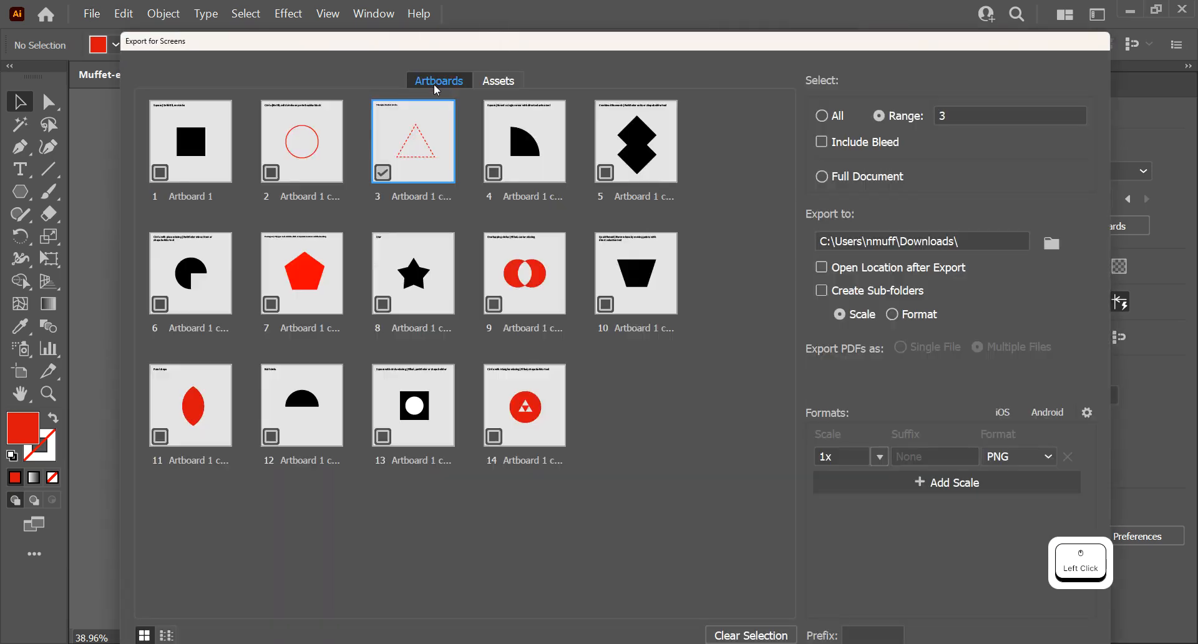
click(498, 81)
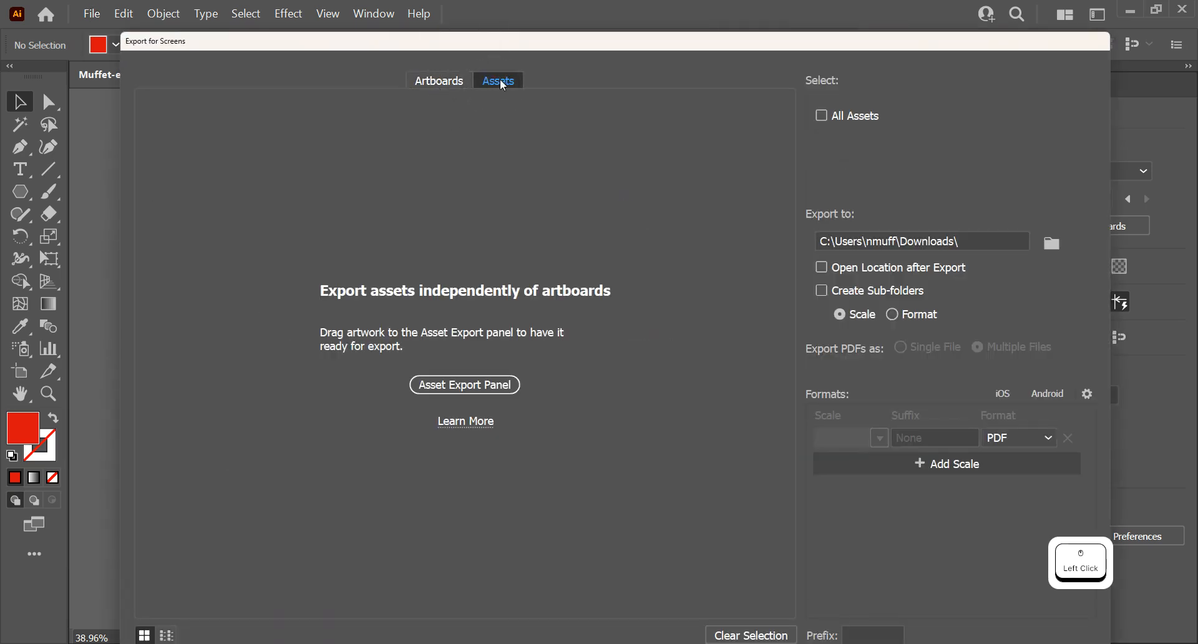
click(439, 81)
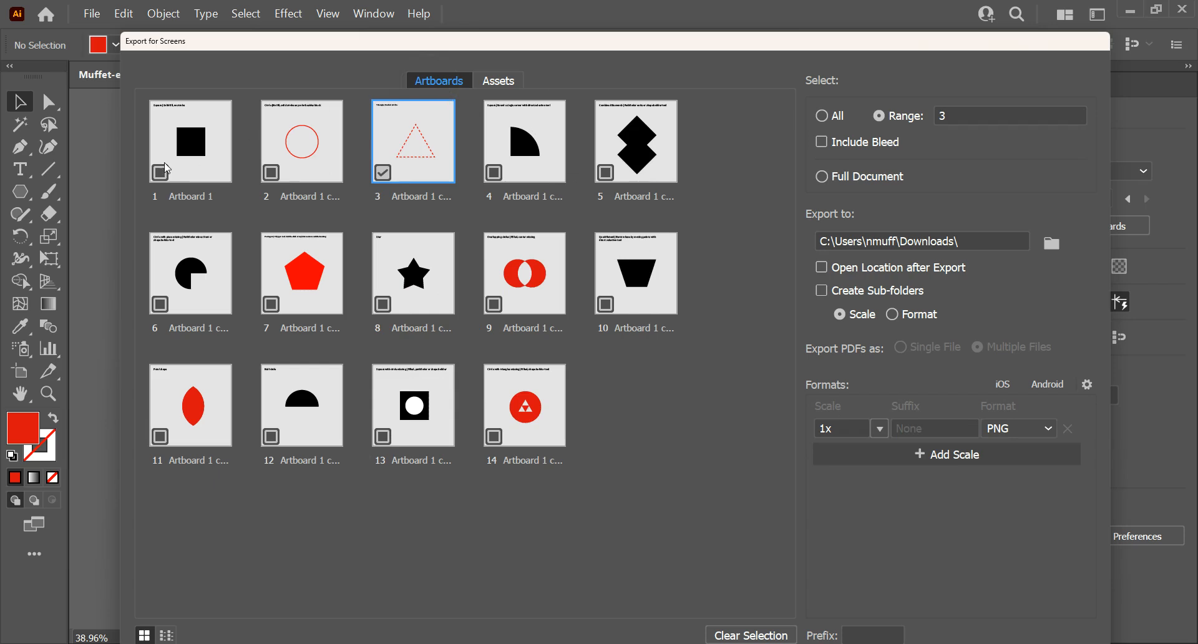
Select only the Combined Diamonds artboard for export and rename it with the author's surname followed by "-ex2"
click(384, 178)
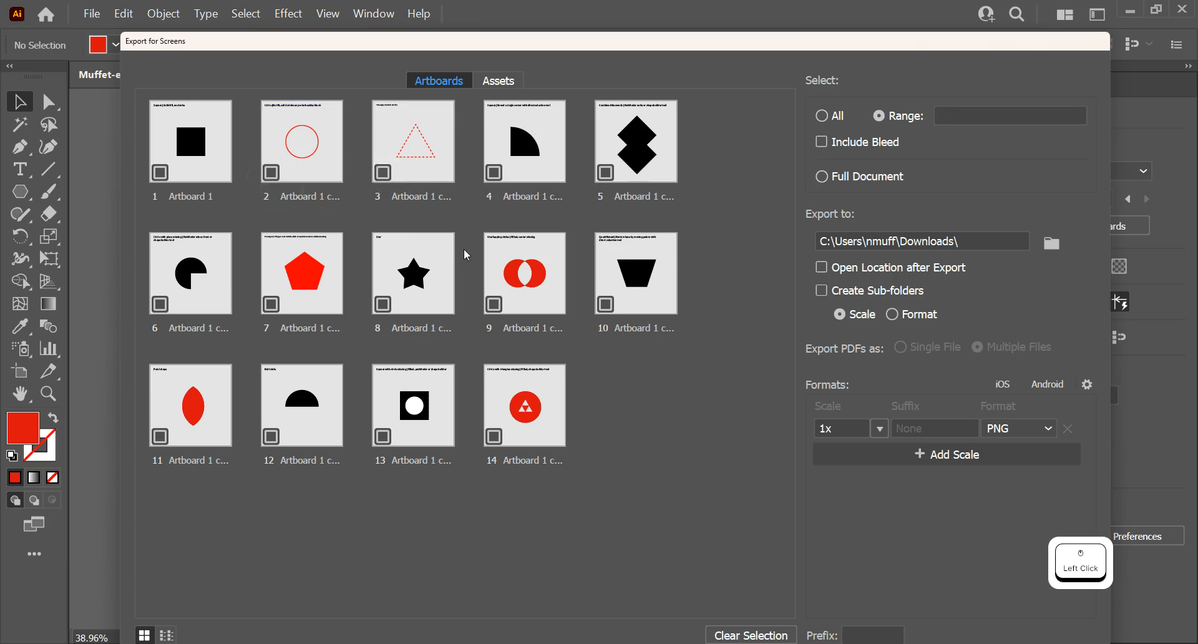
click(608, 172)
click(638, 196)
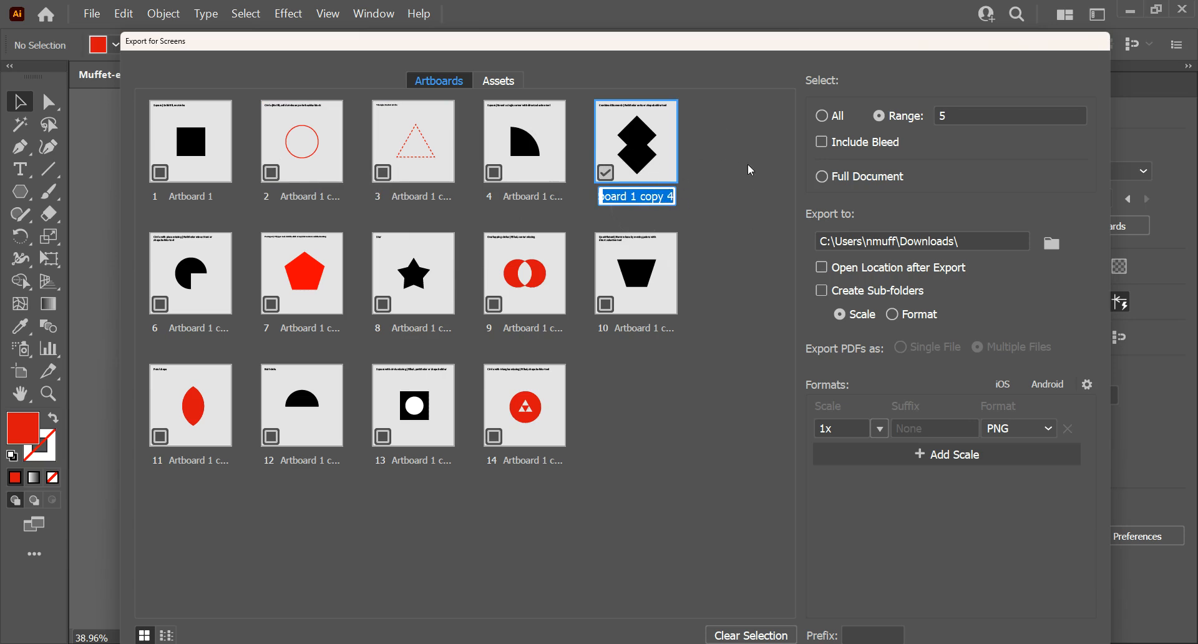
text(Muffet)
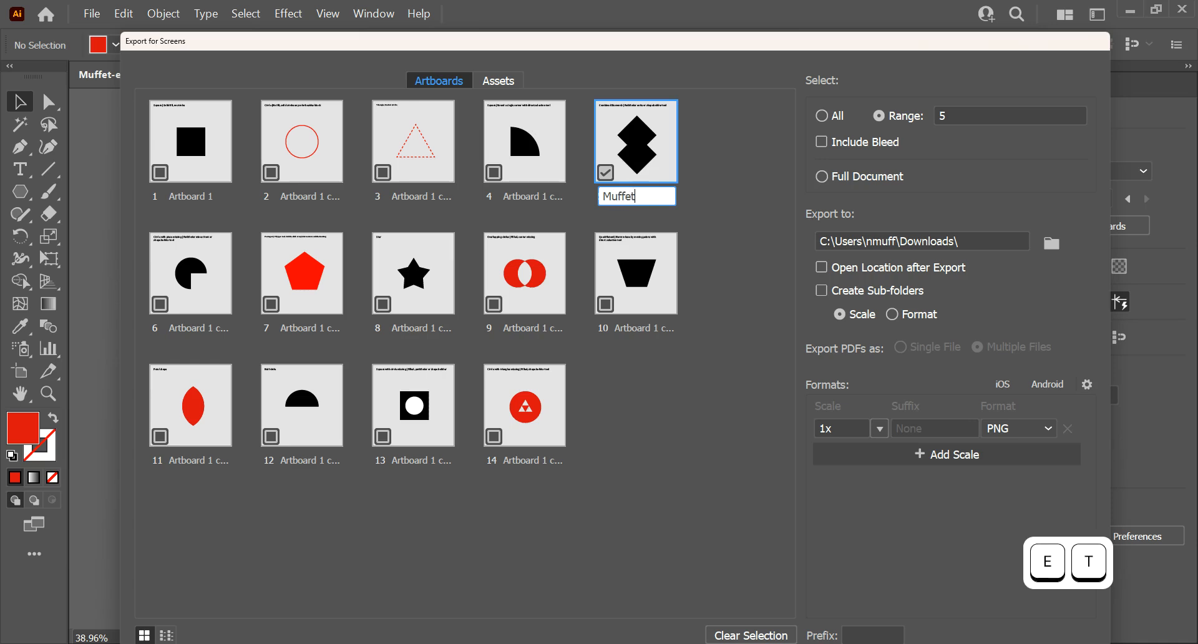
text(-ex2)
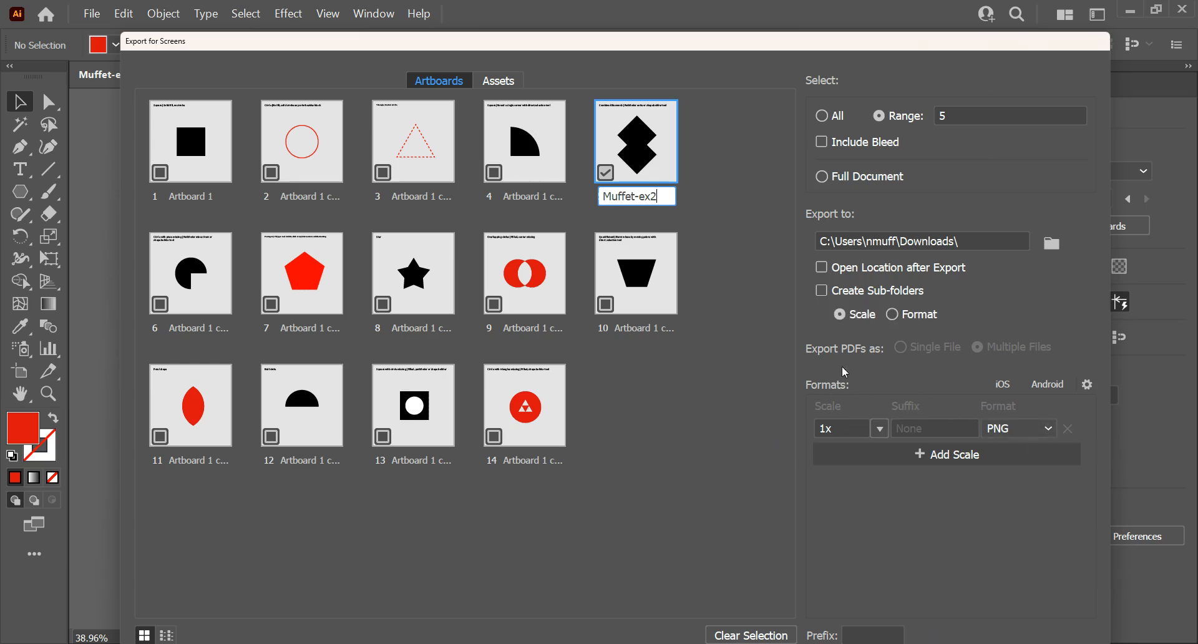
Keep the export scale at 1x and the format as PNG, with Create Sub-folders turned off
click(880, 428)
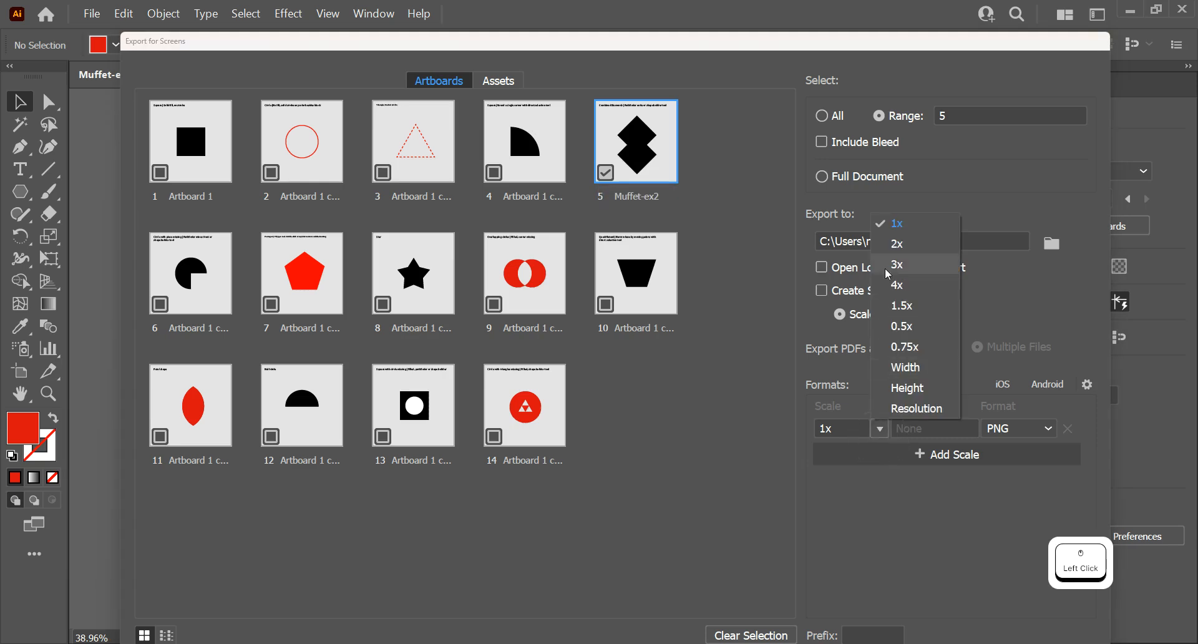
click(905, 226)
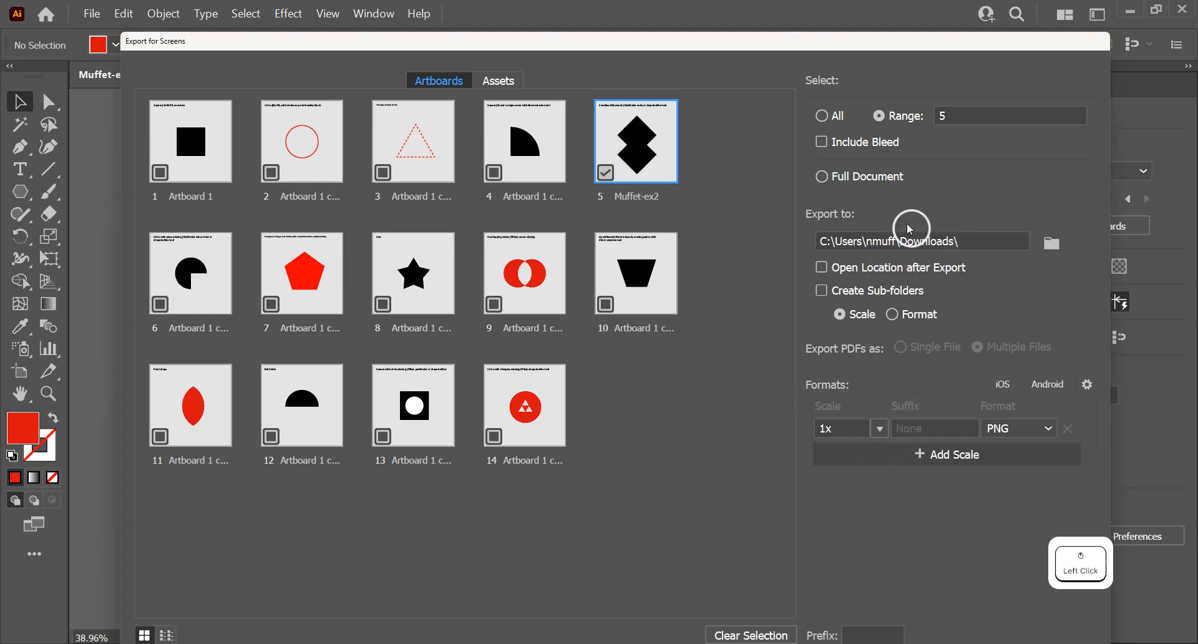
click(1016, 428)
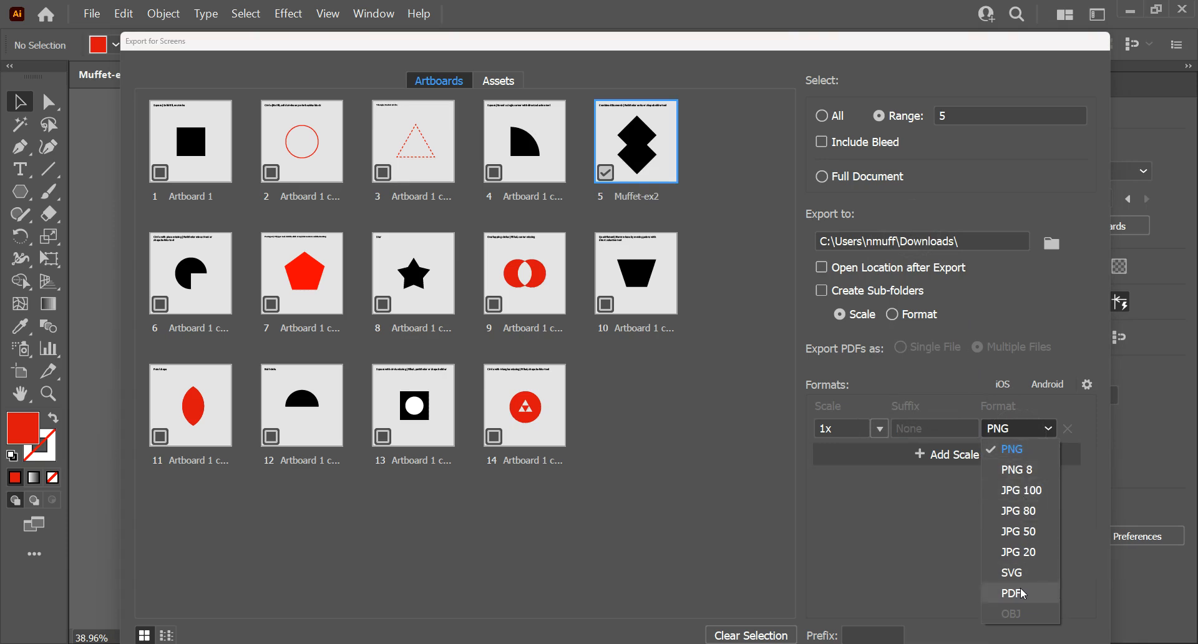
click(1017, 451)
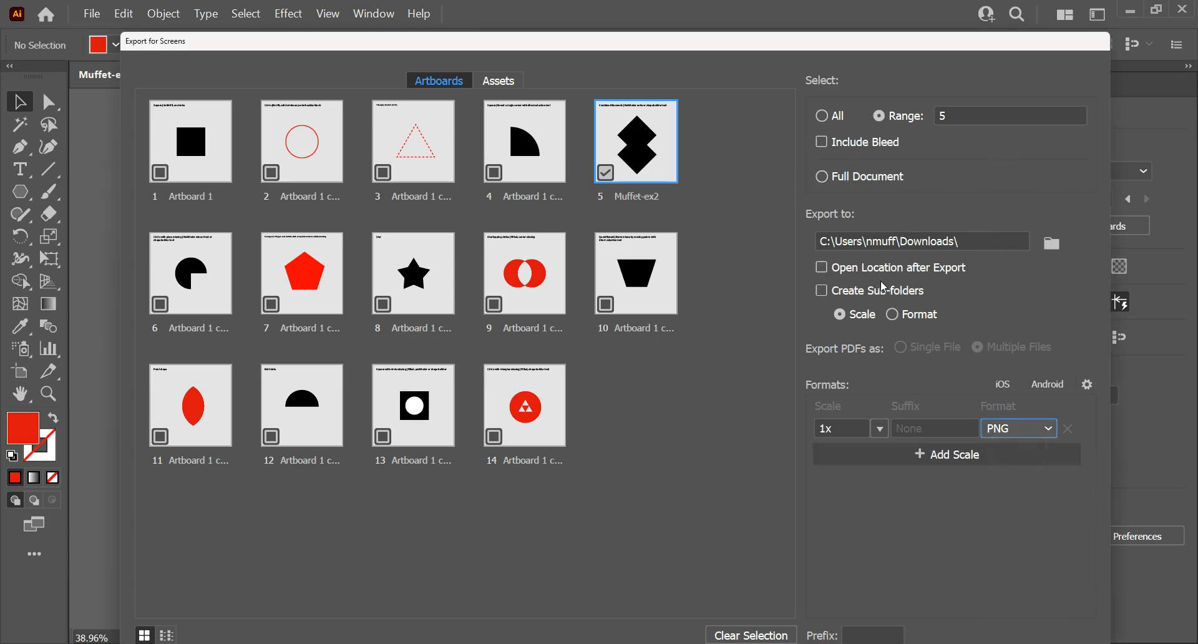
click(818, 292)
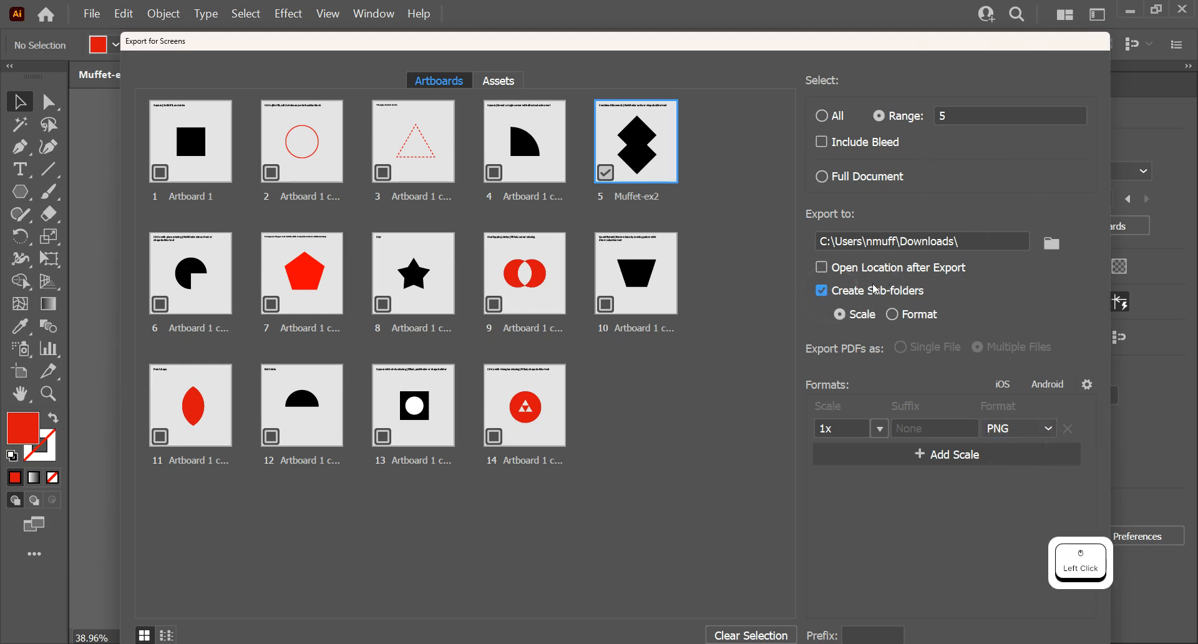
click(822, 291)
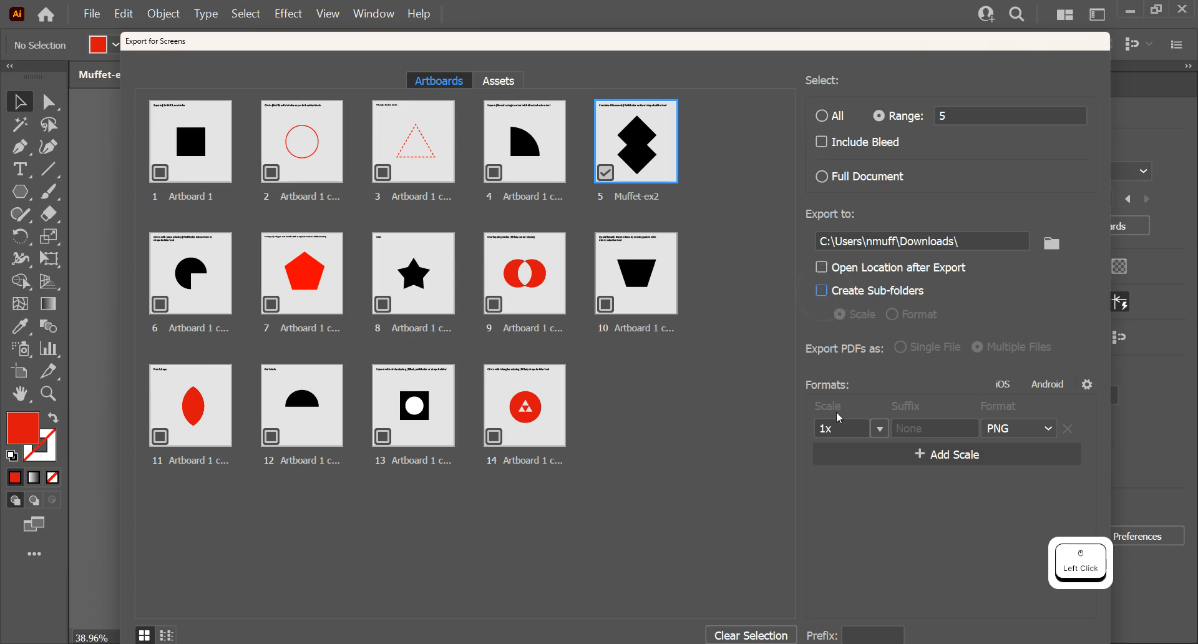
click(911, 456)
click(920, 476)
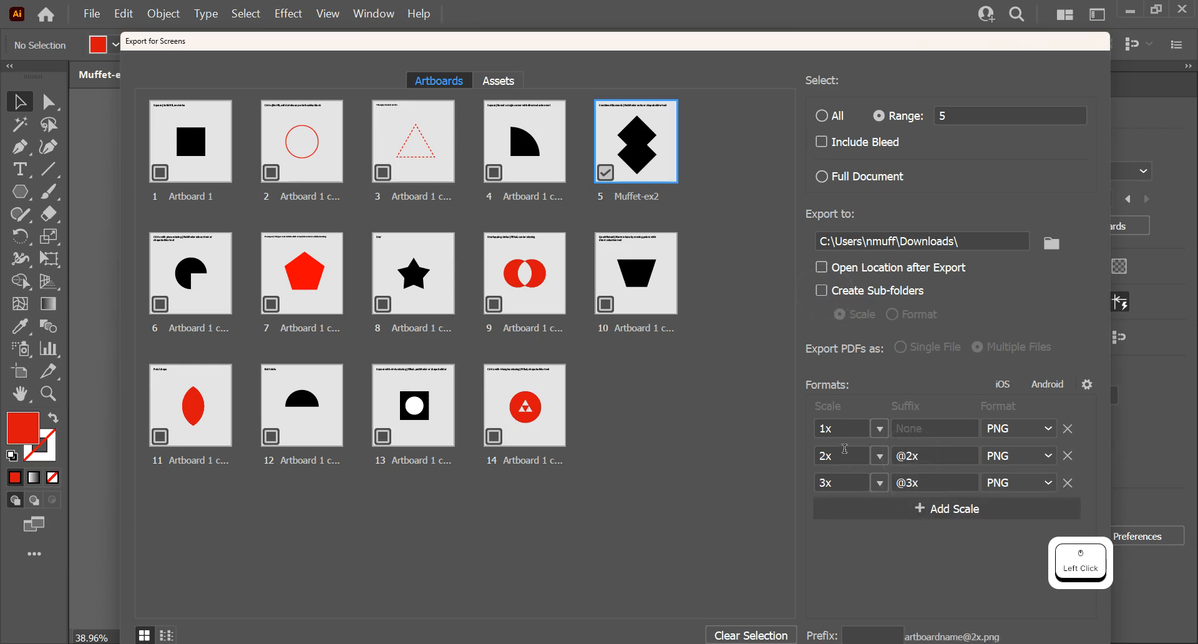
click(1069, 456)
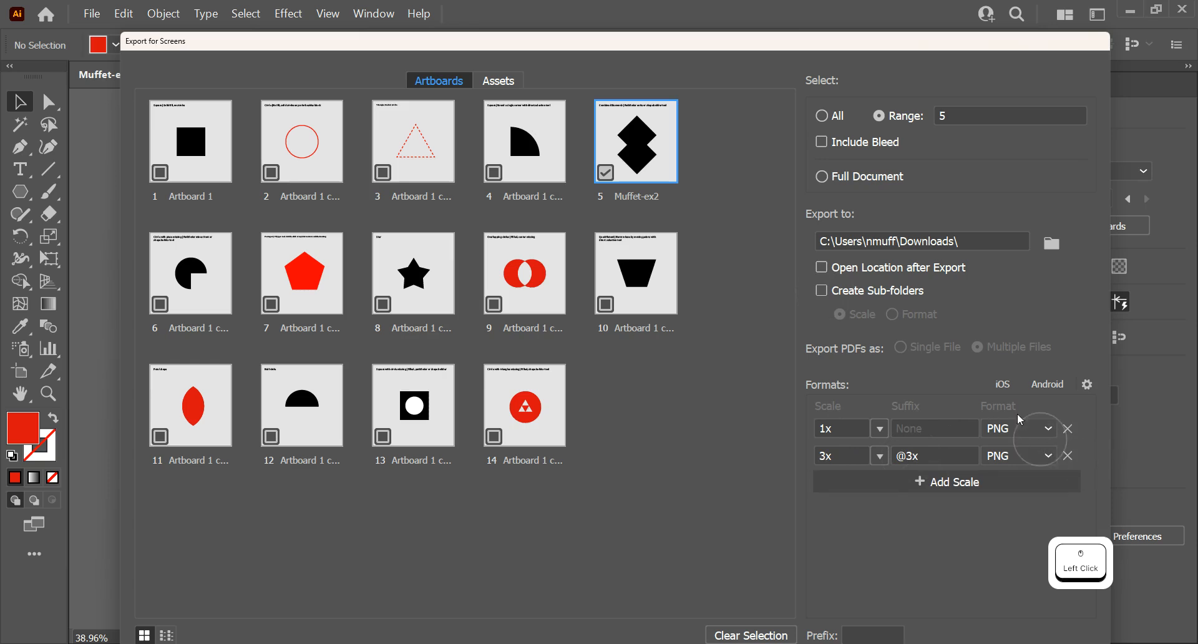
click(1068, 459)
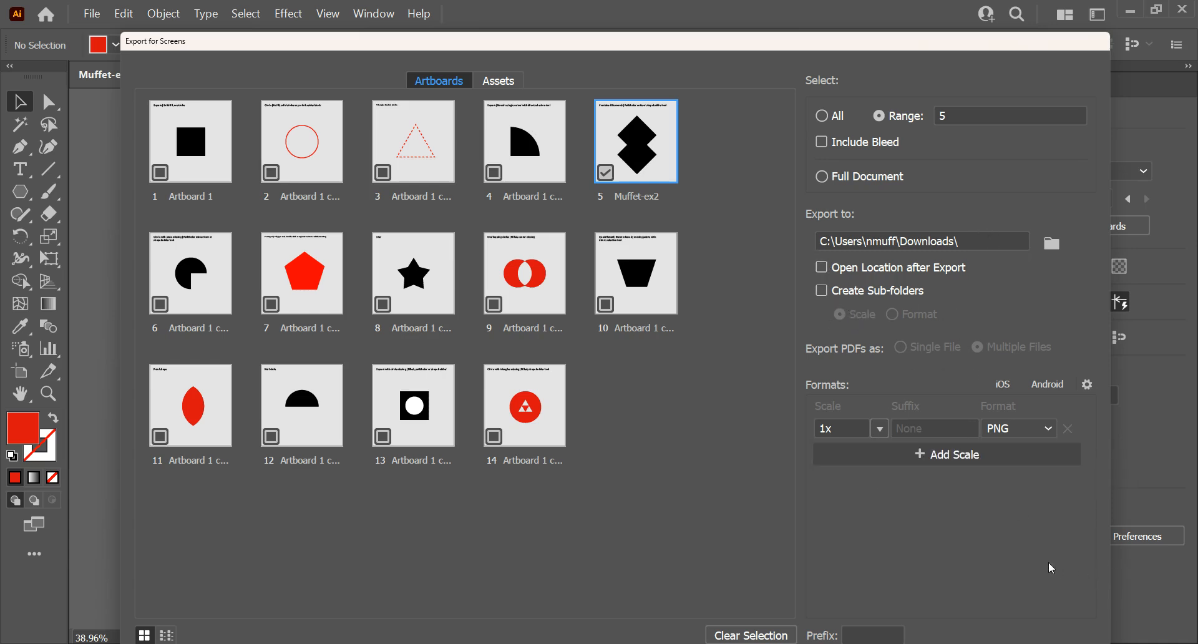
Resize the export dialog to reach its export controls and export the selected artboard to Downloads
drag(892, 51, 849, 20)
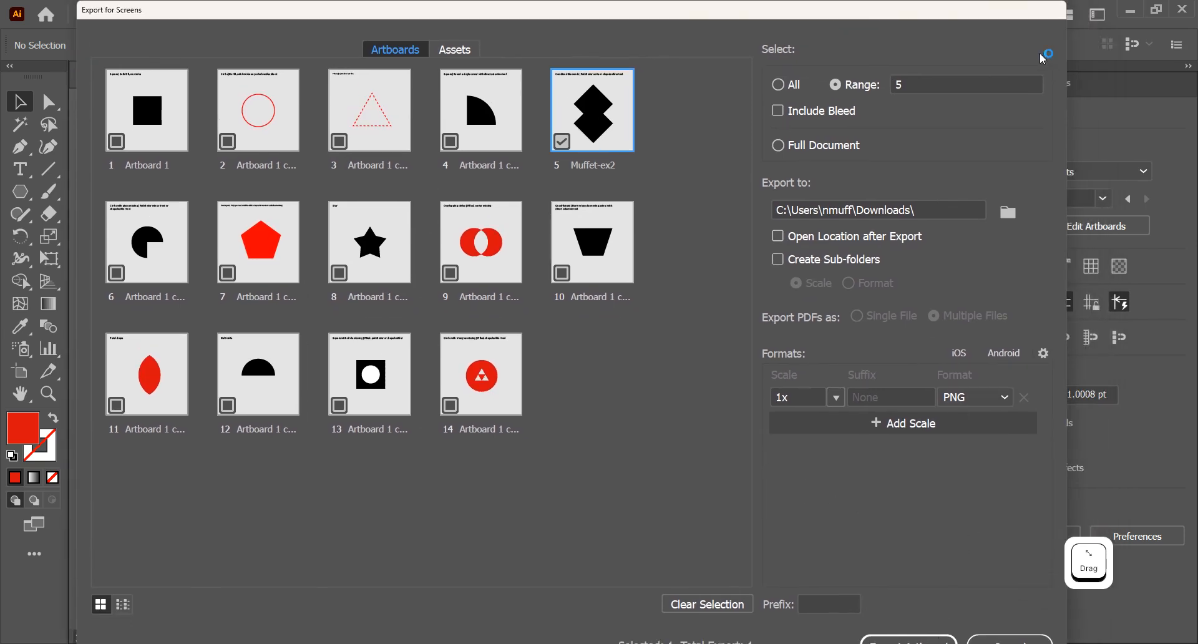
drag(1066, 1, 913, 60)
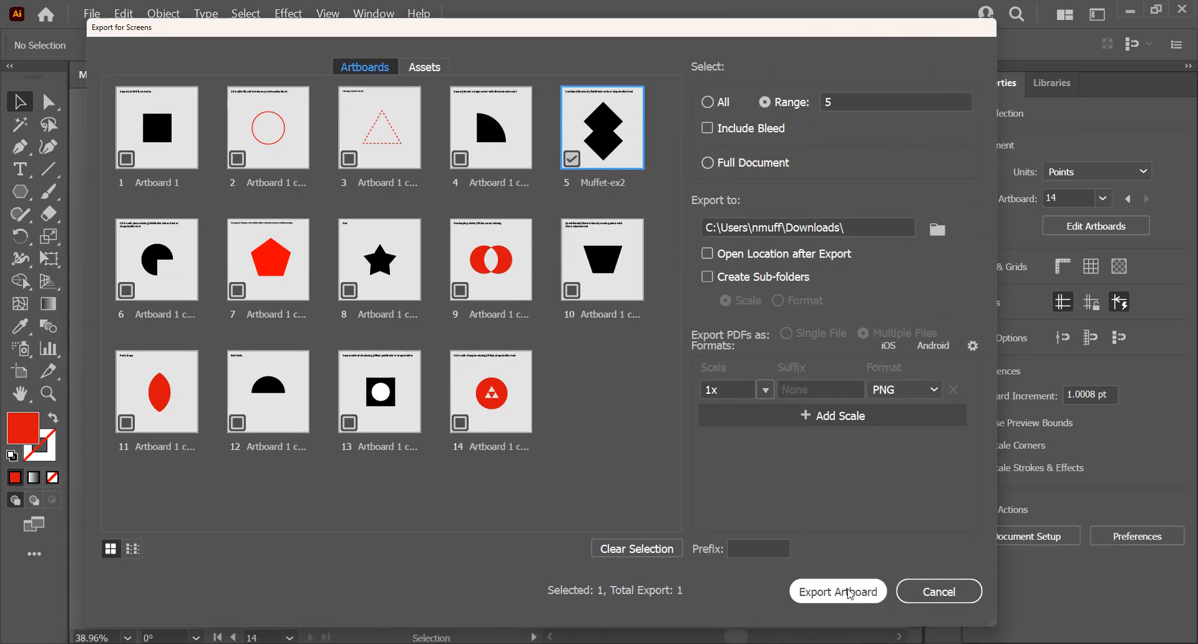
click(850, 593)
drag(752, 530, 583, 351)
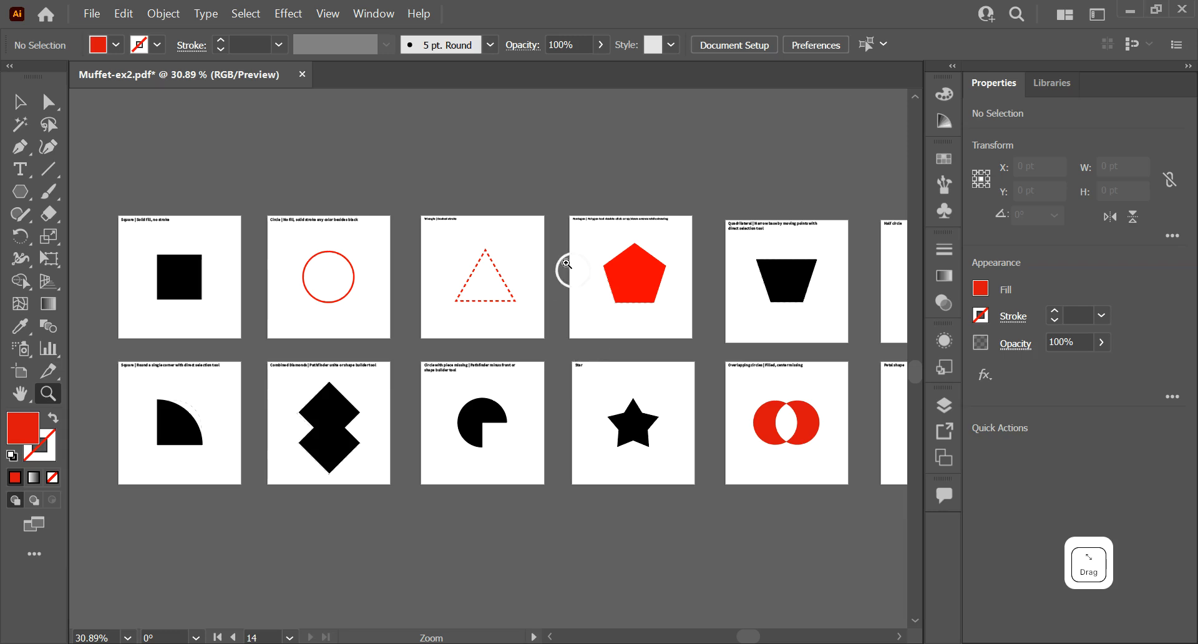
key(z)
drag(392, 254, 606, 176)
drag(509, 175, 509, 200)
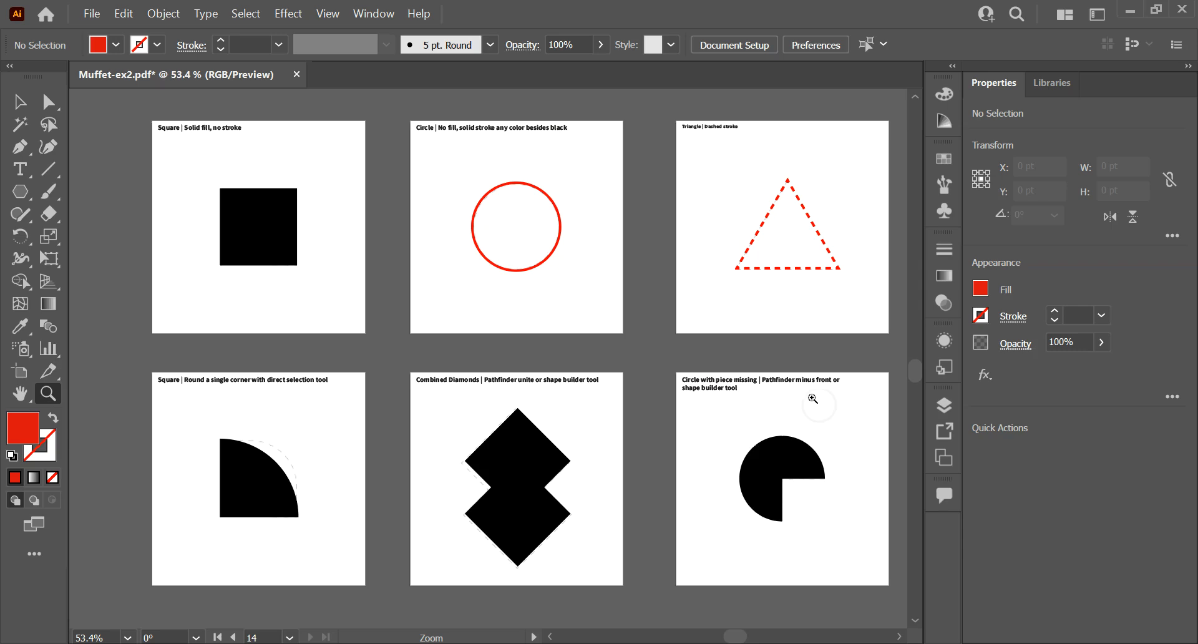
drag(804, 401, 224, 368)
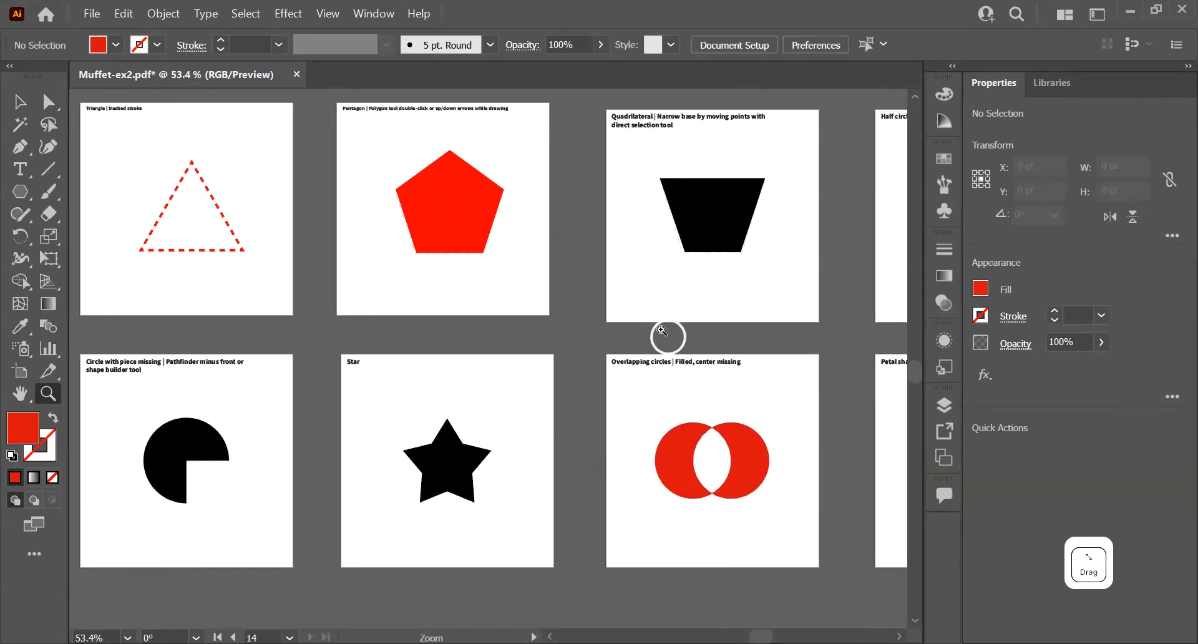